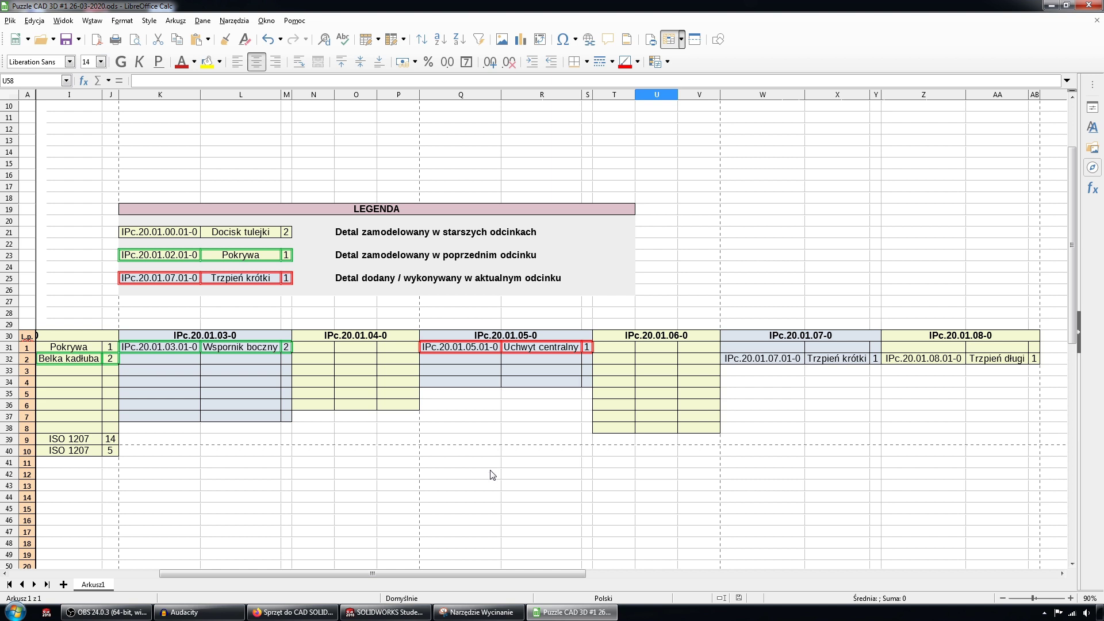
- Bring the Snipping Tool capture of the threaded-holes comment to the front over the Calc parts list
click(469, 612)
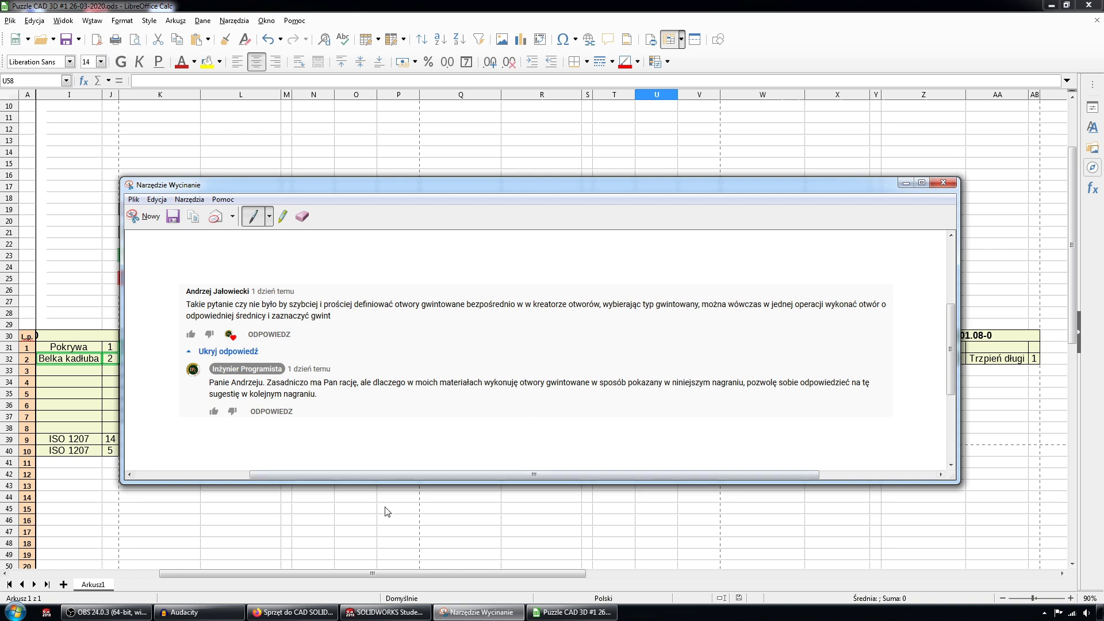
mouse_move(384, 612)
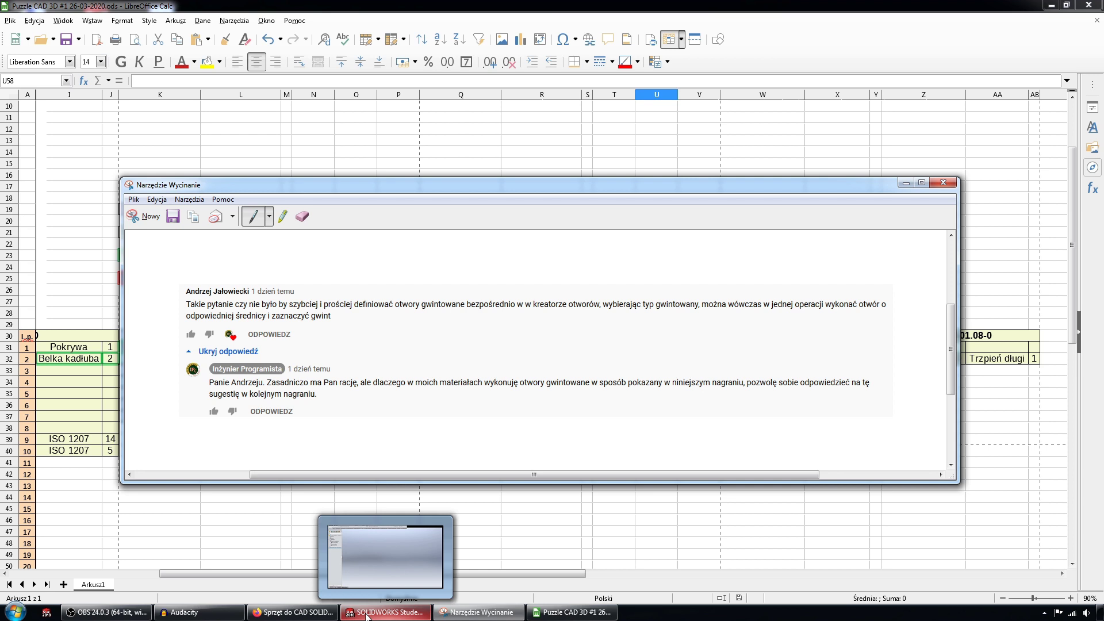
- Switch back and forth between the SOLIDWORKS part and the captured comment
click(366, 614)
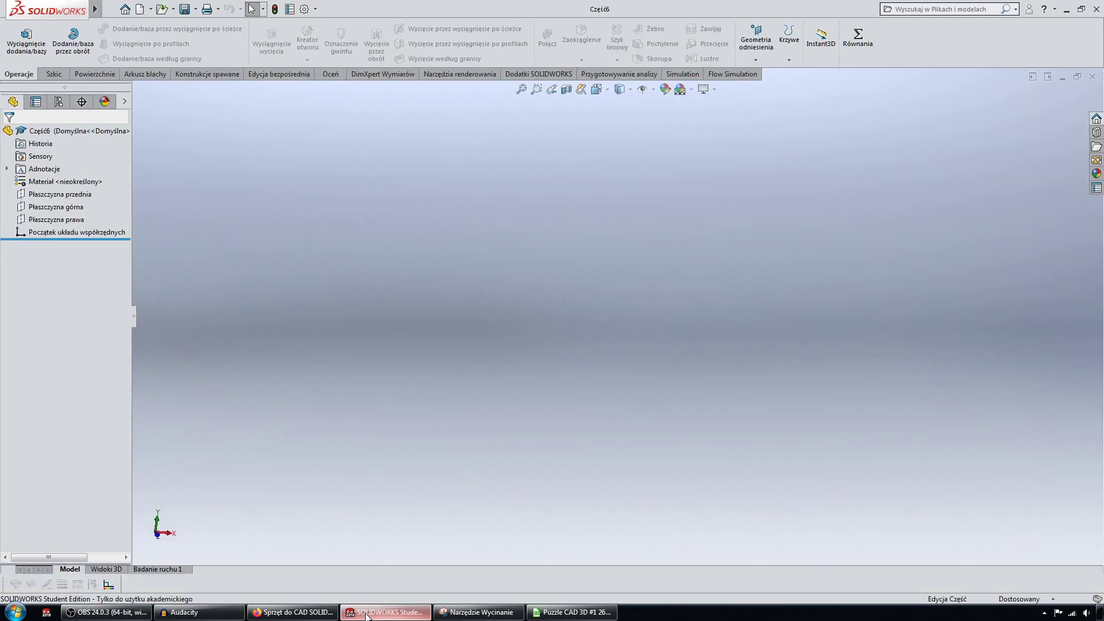
click(479, 612)
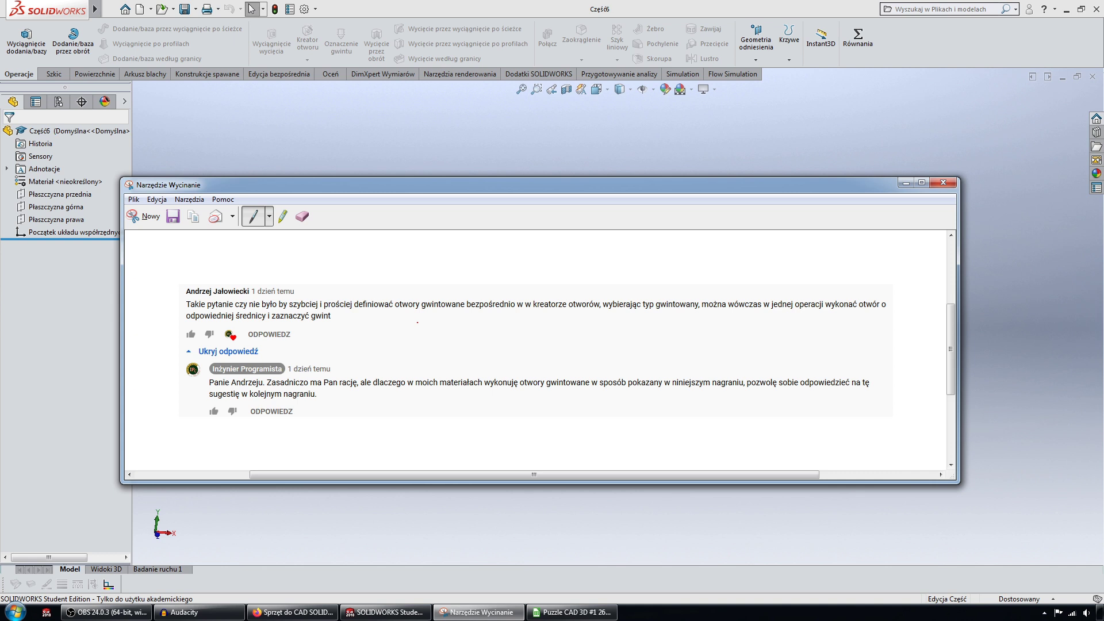
click(443, 5)
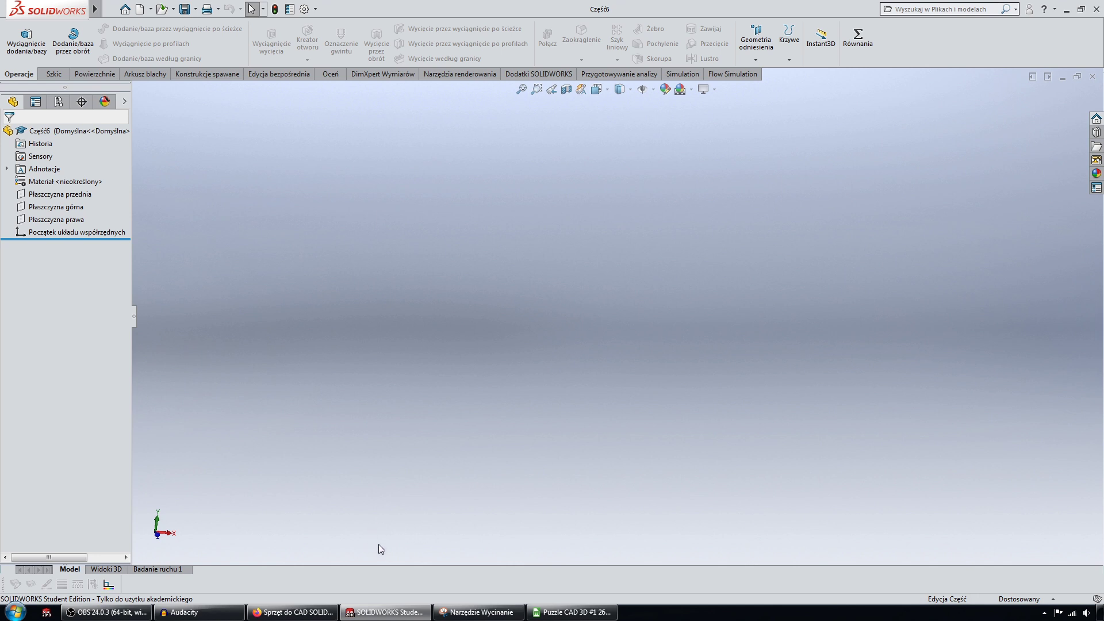
mouse_move(479, 612)
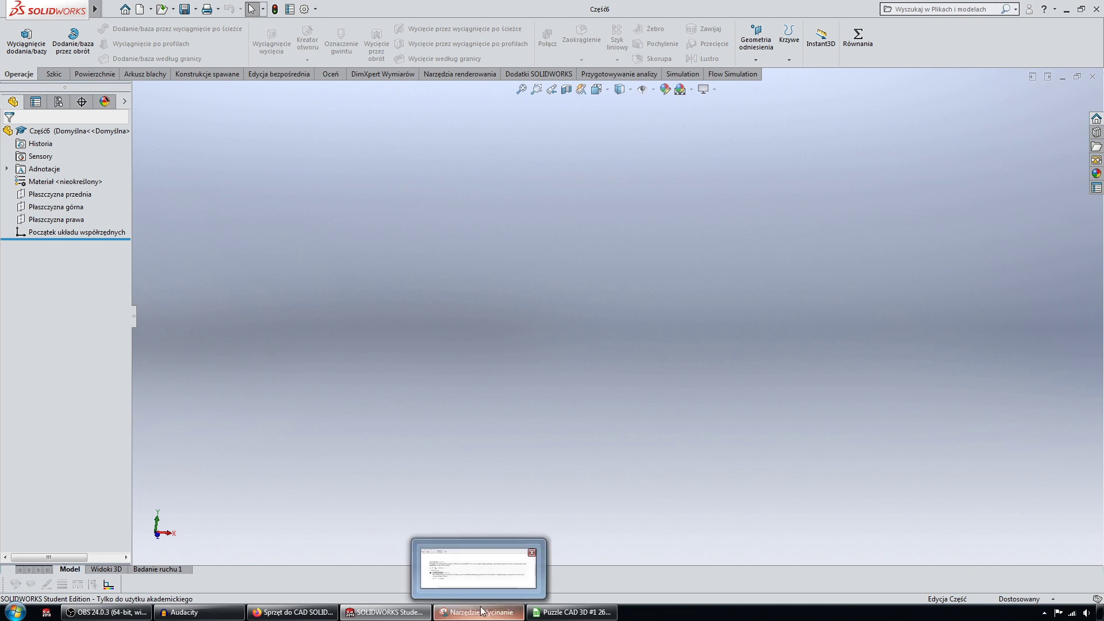
click(463, 576)
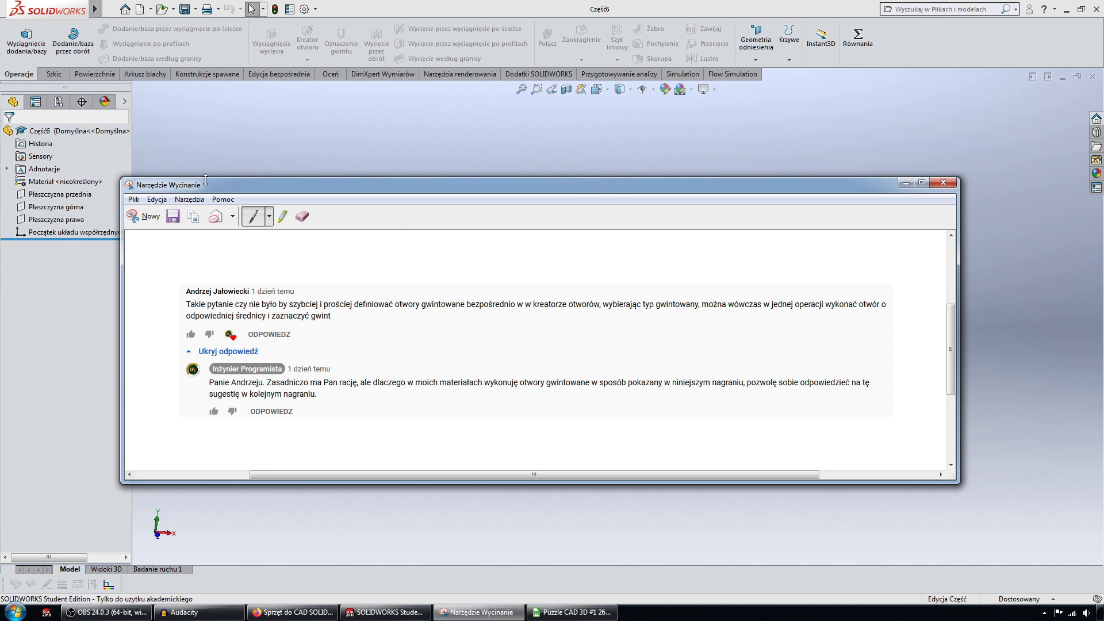
- Glance at the hardware web page, then minimize the comment capture to reveal empty Część6
click(906, 183)
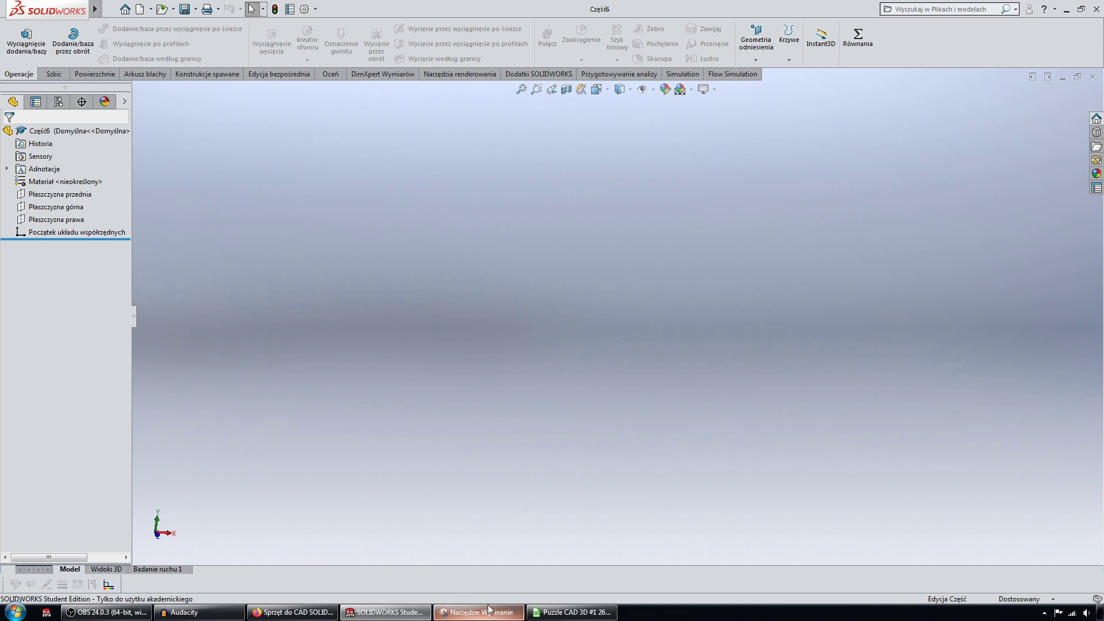
click(297, 614)
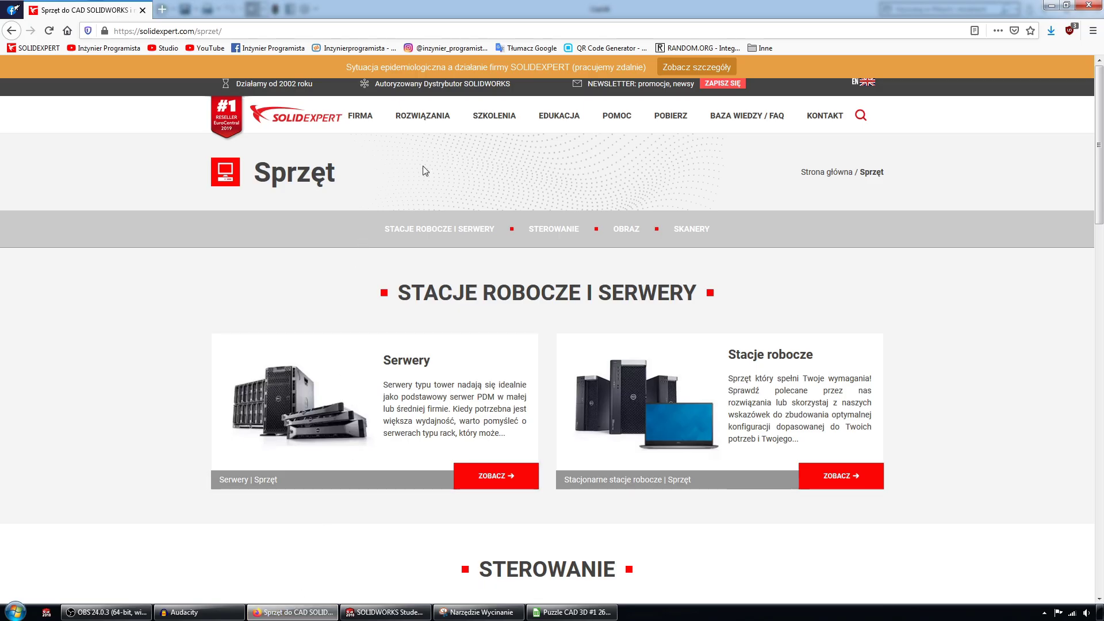
click(1051, 6)
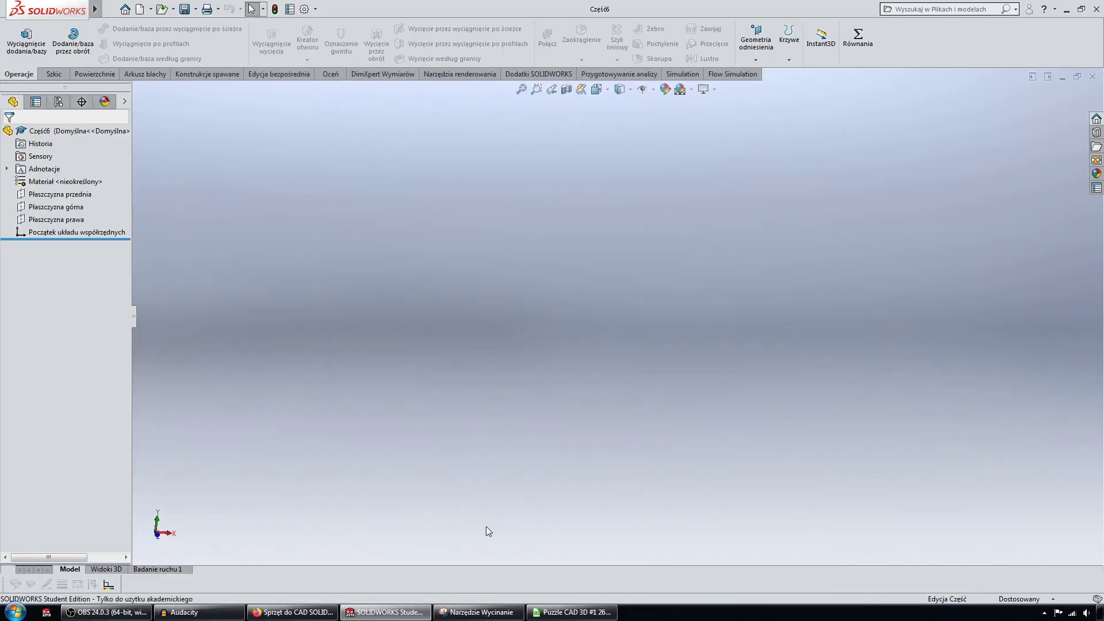
click(477, 613)
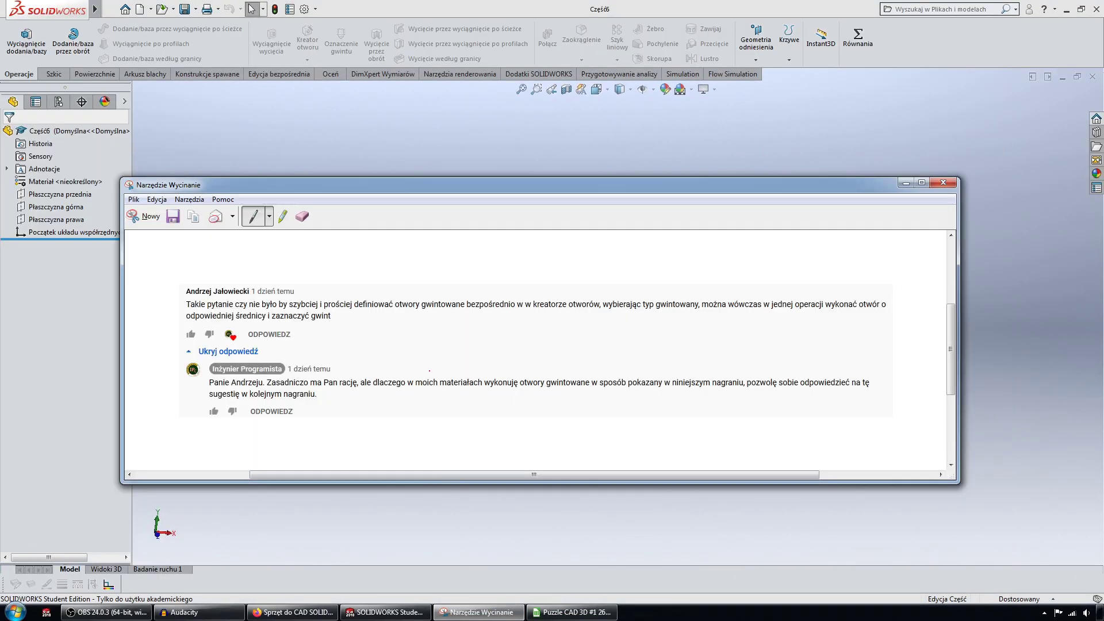
click(906, 183)
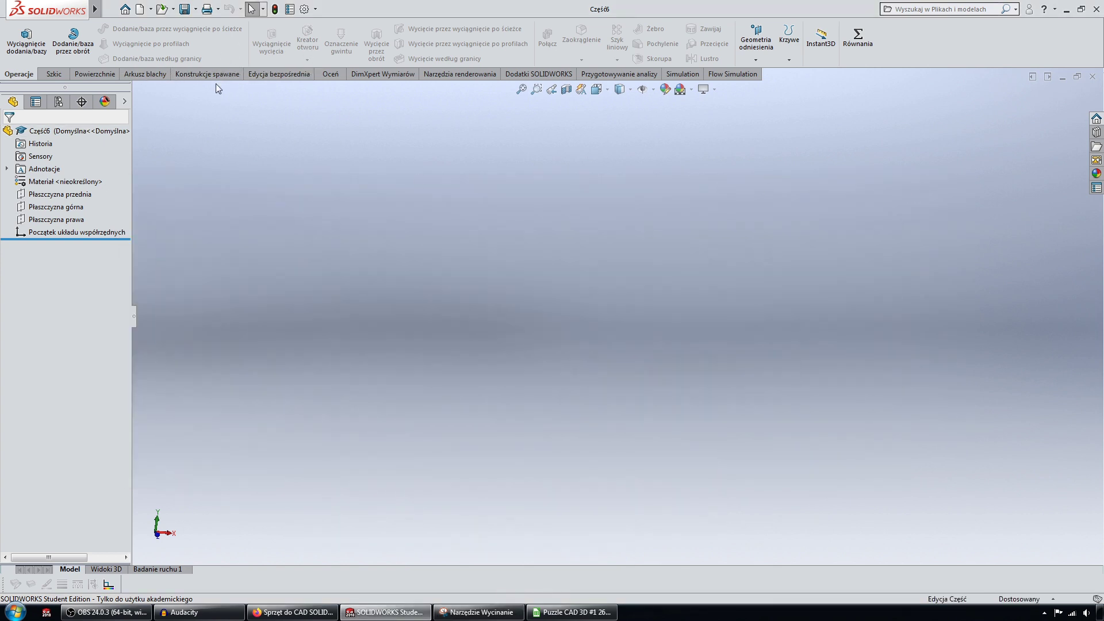
- Start a sketch on the front plane with a horizontal infinite construction line through the origin
click(52, 73)
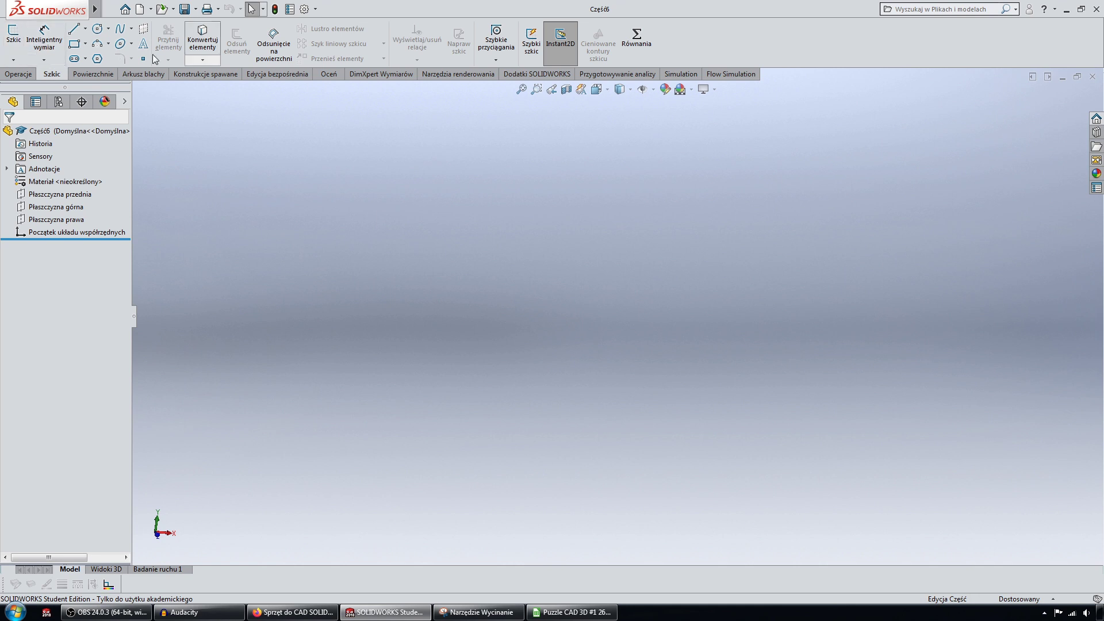
click(13, 34)
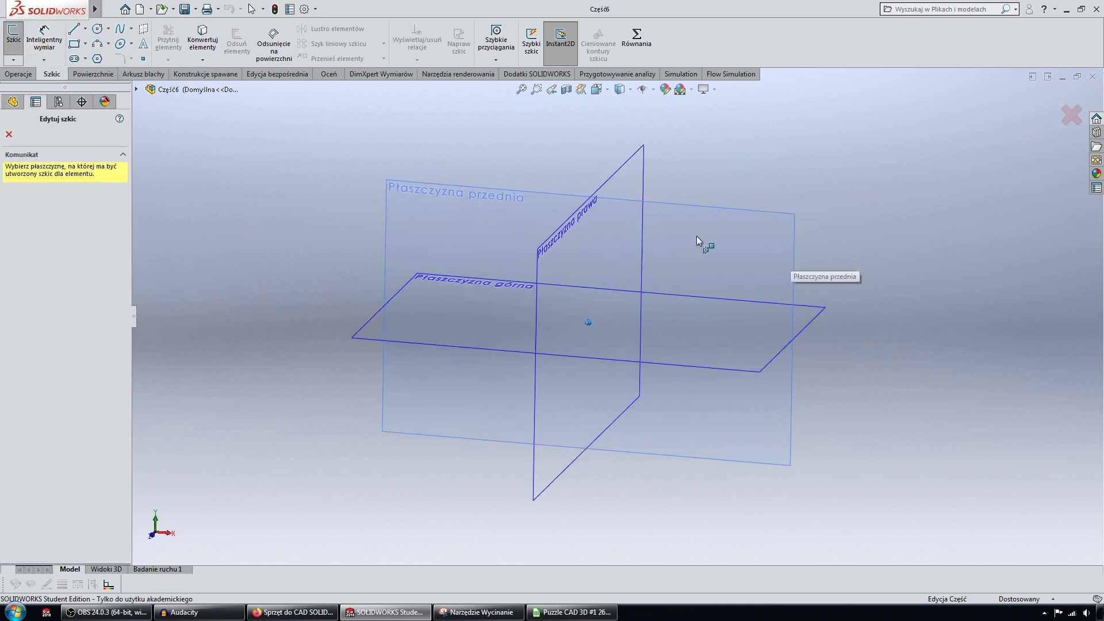
click(697, 240)
key(l)
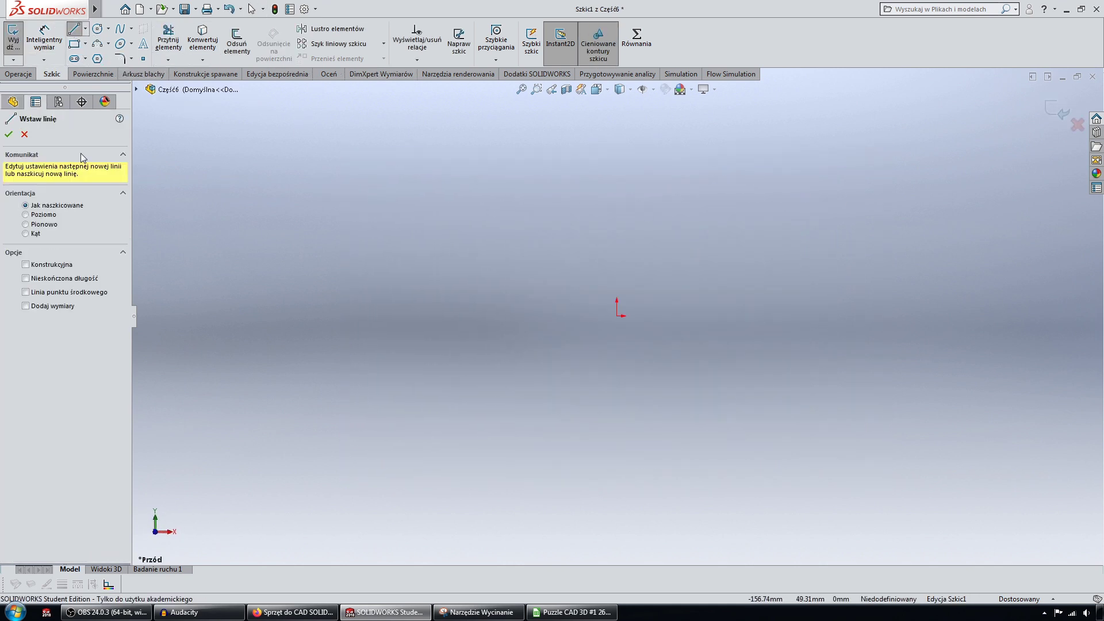
click(26, 265)
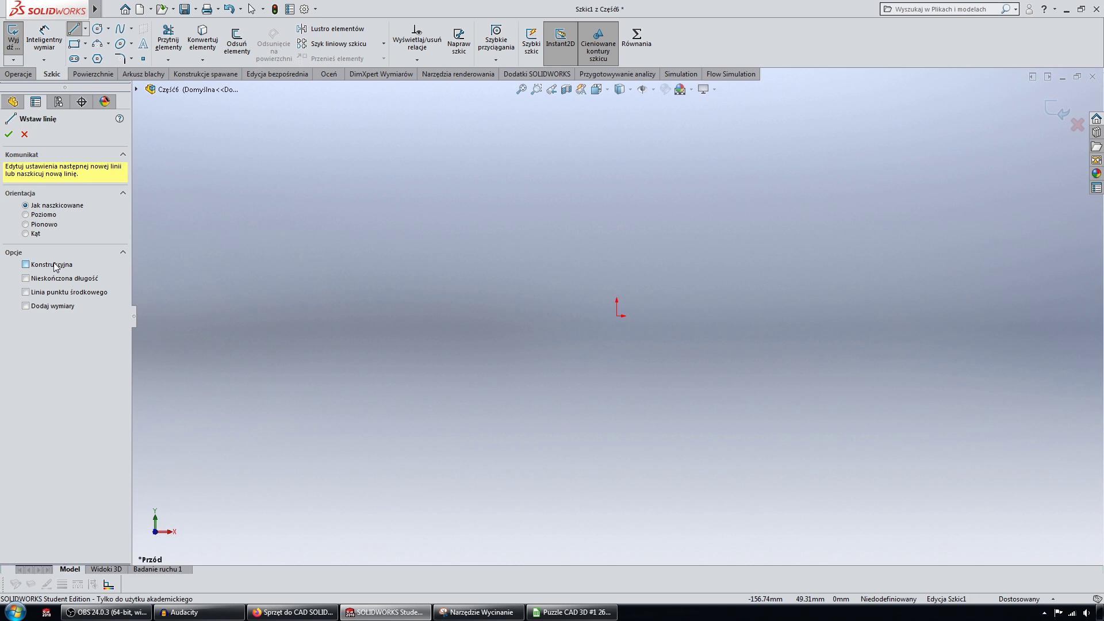
click(617, 315)
click(732, 325)
key(Escape)
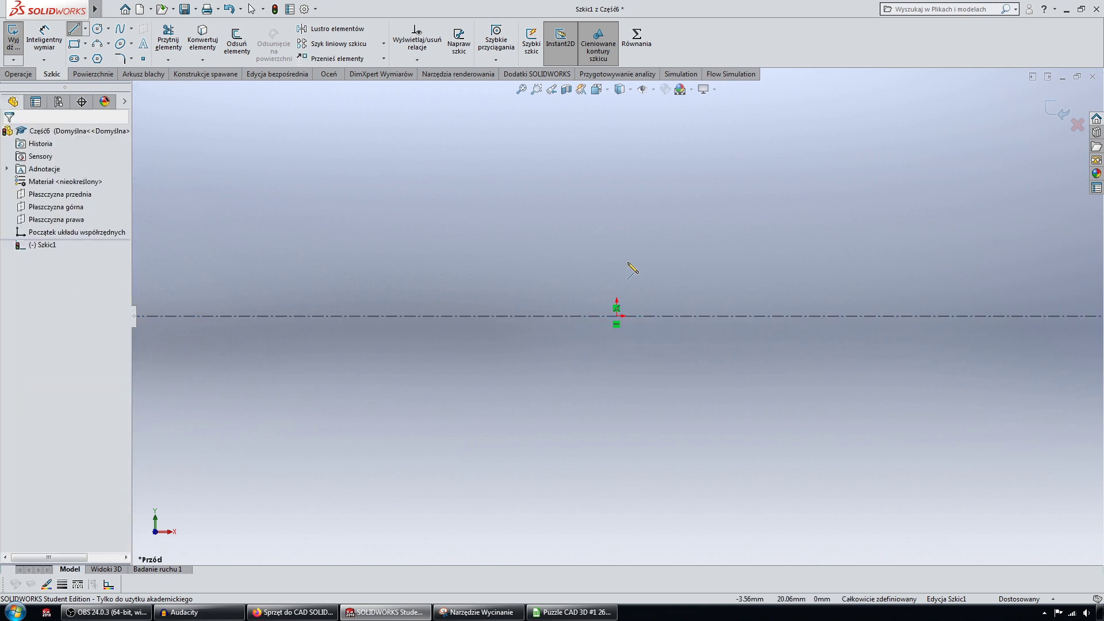
- Draw the outline's left vertical, top and right edges starting from the origin
click(74, 43)
ctrl+middle_drag(504, 242, 425, 285)
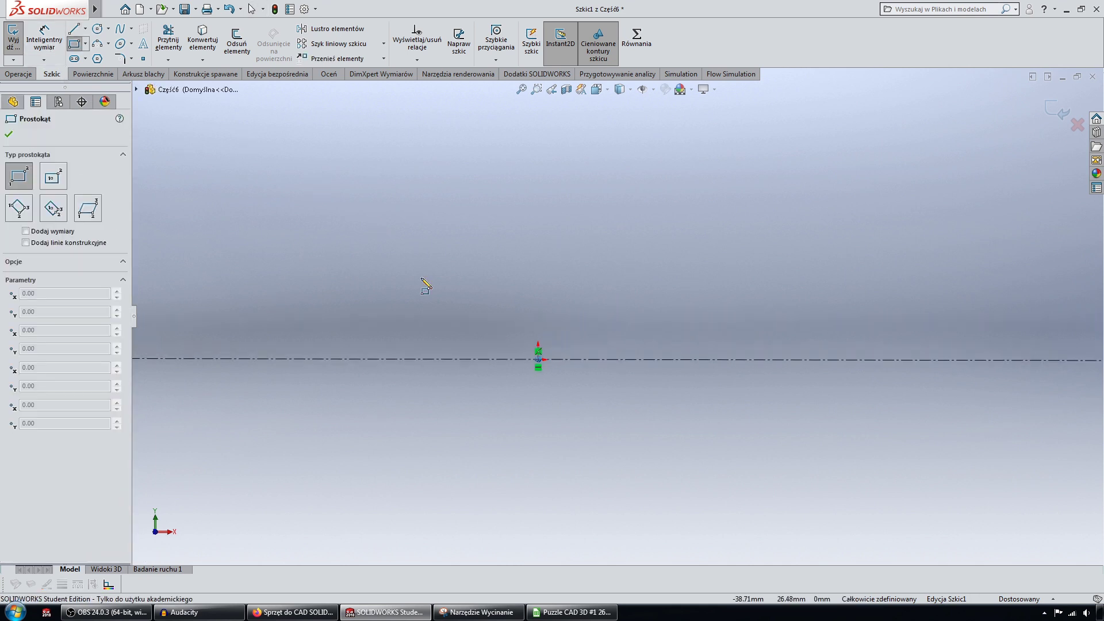
click(74, 29)
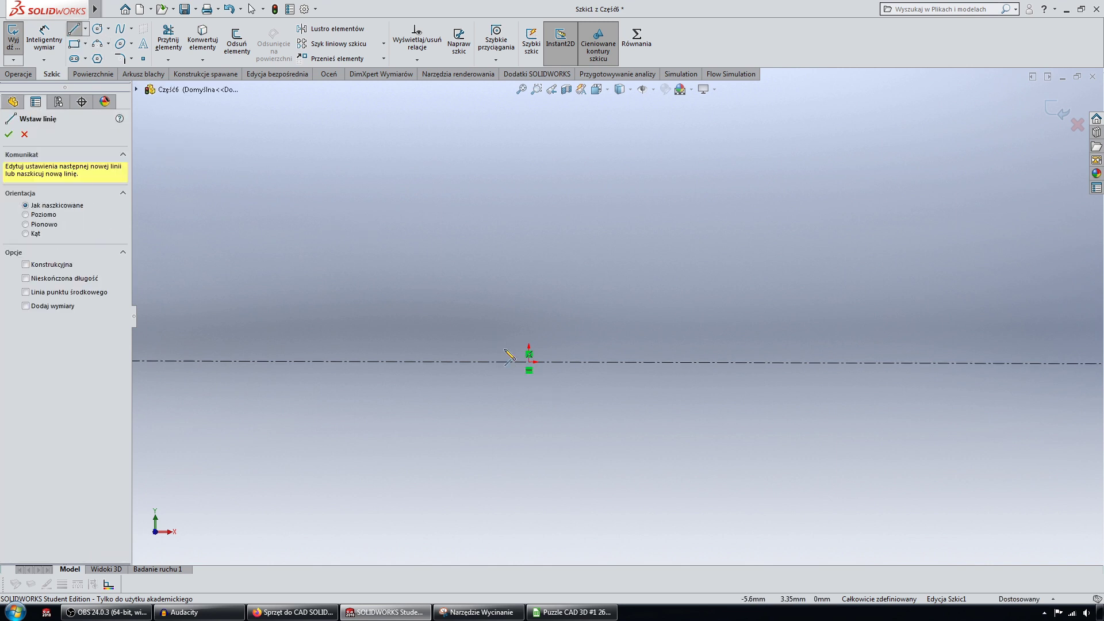
click(529, 362)
click(529, 166)
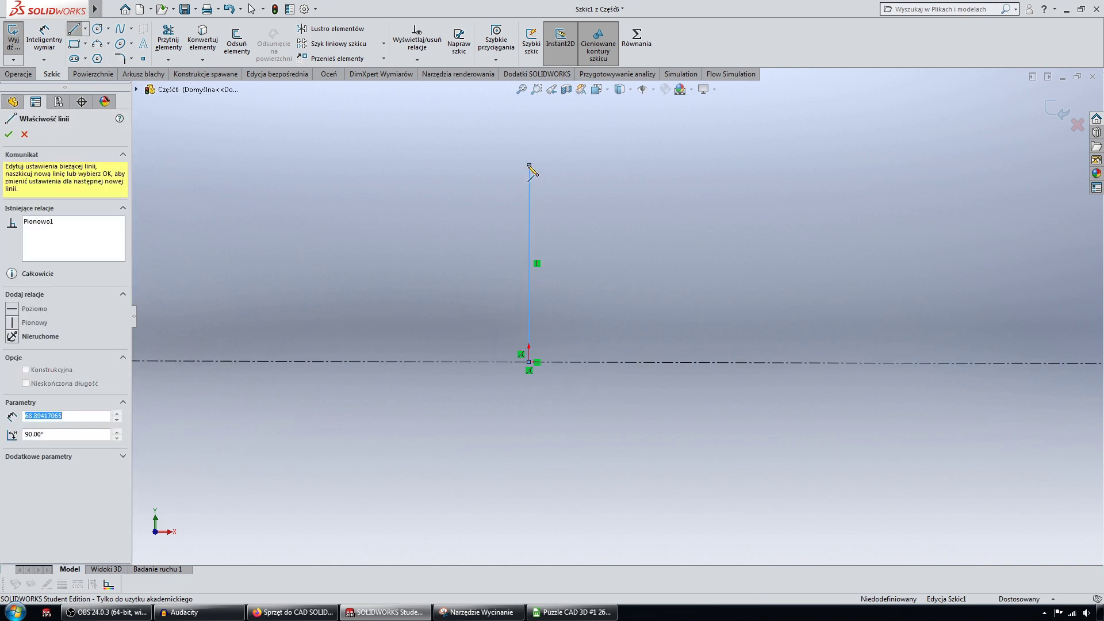
scroll(575, 207, down, 3)
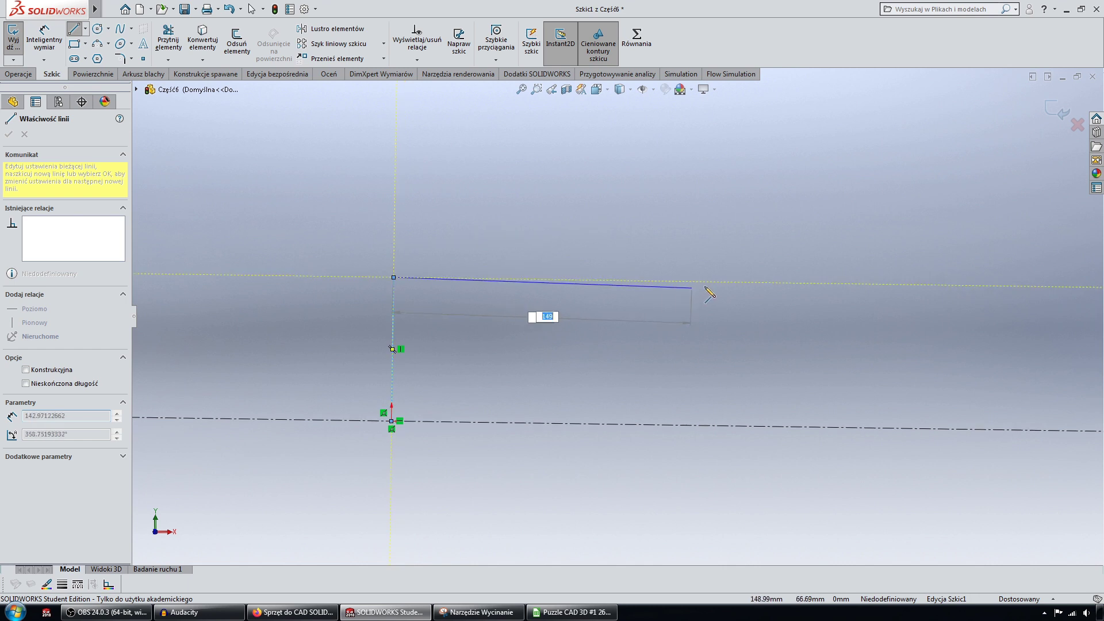
click(774, 284)
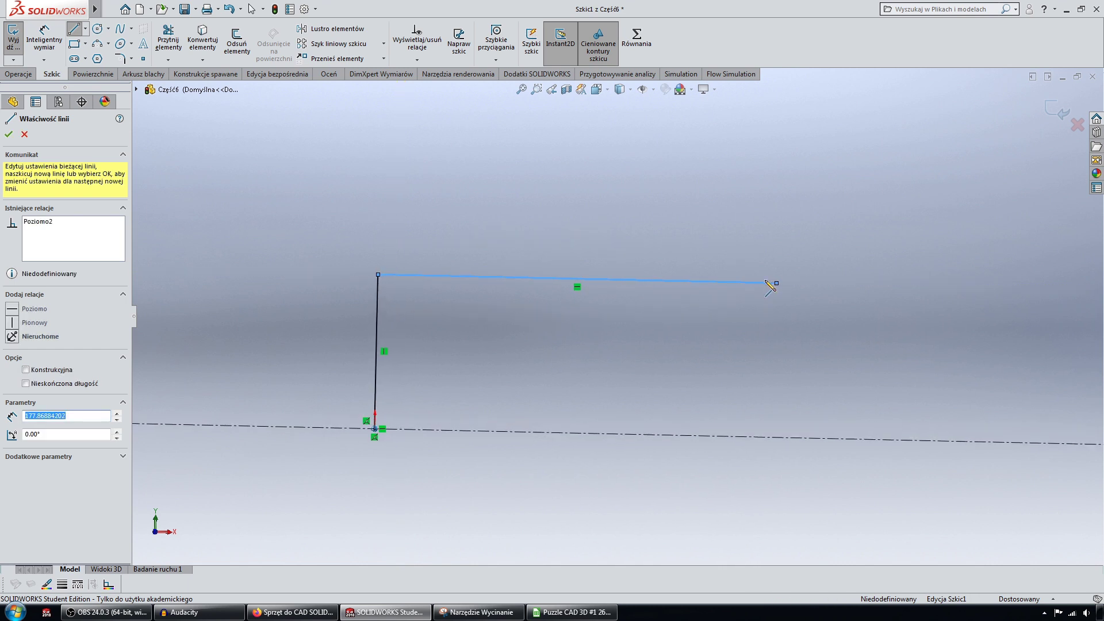
click(775, 333)
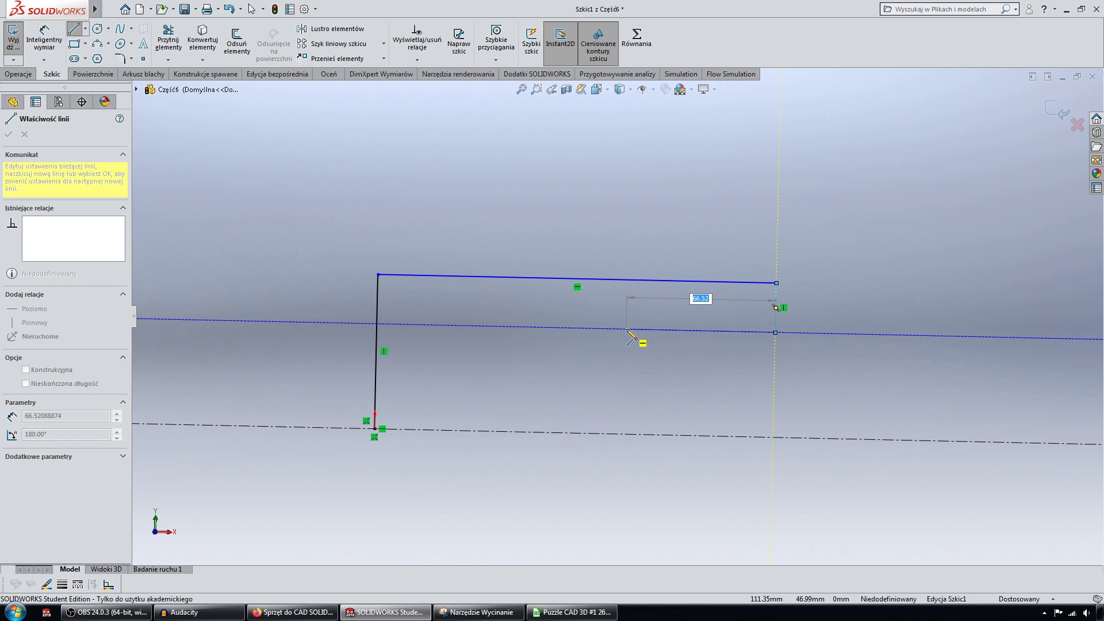
- Complete the lower edge with the angled notch and close the outline at the origin
click(602, 328)
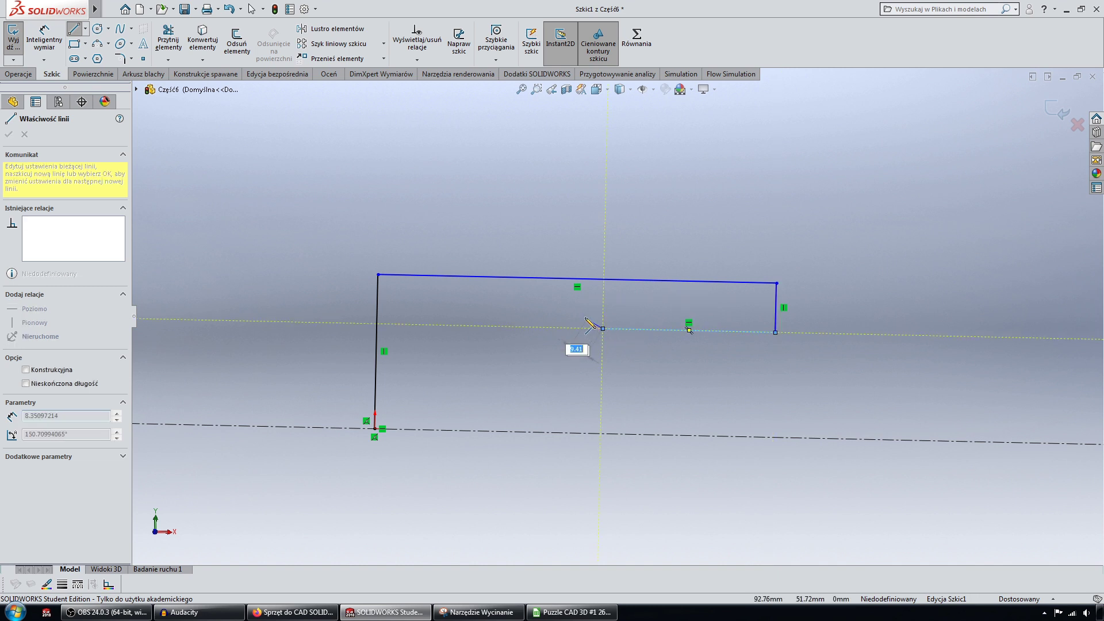
click(577, 308)
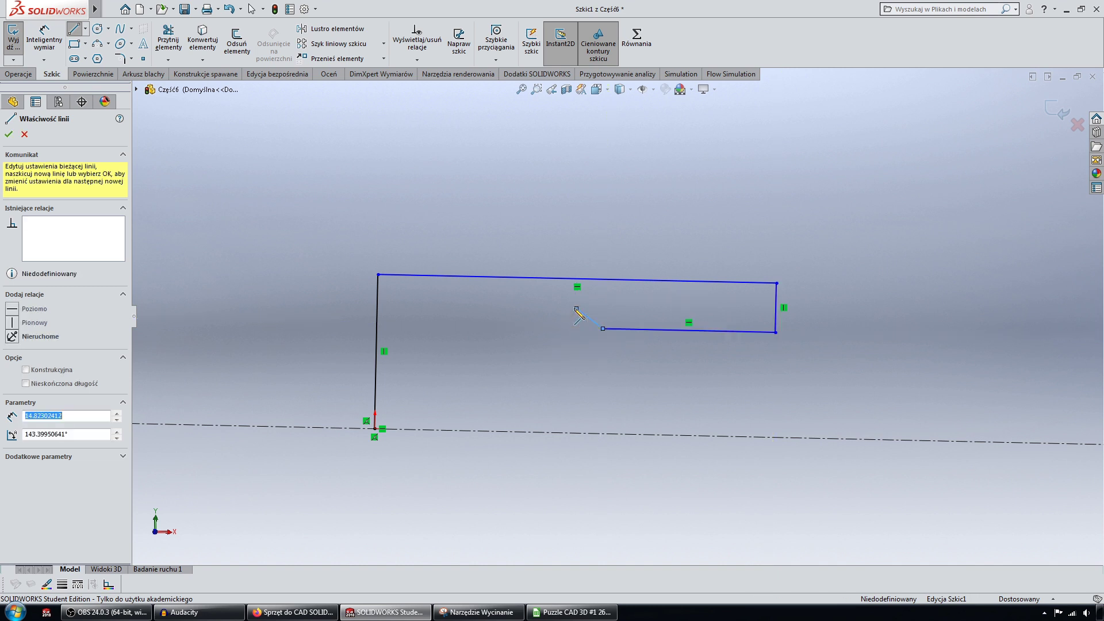
click(488, 306)
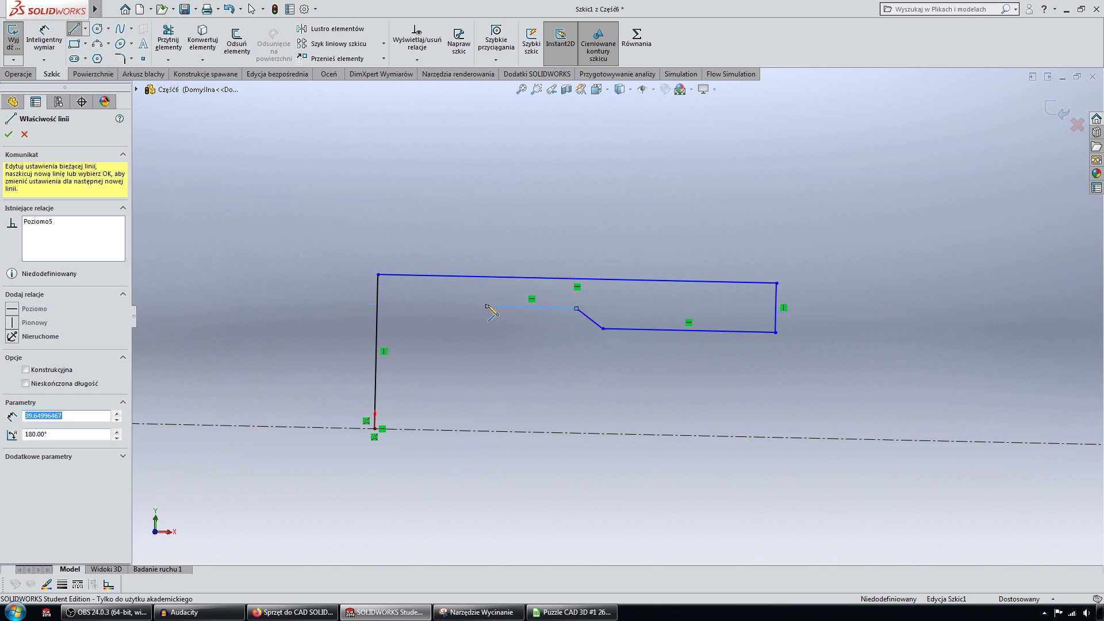
click(485, 431)
click(375, 428)
key(Escape)
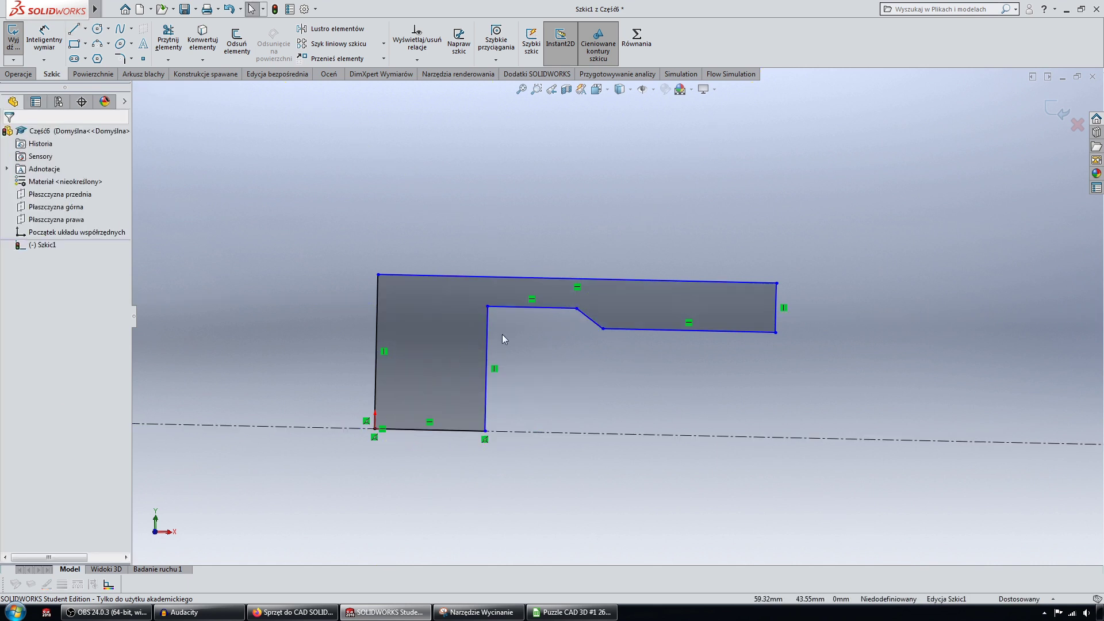
scroll(619, 350, down, 1)
- Dimension the right portion's width to 70 mm
middle_drag(500, 401, 415, 234)
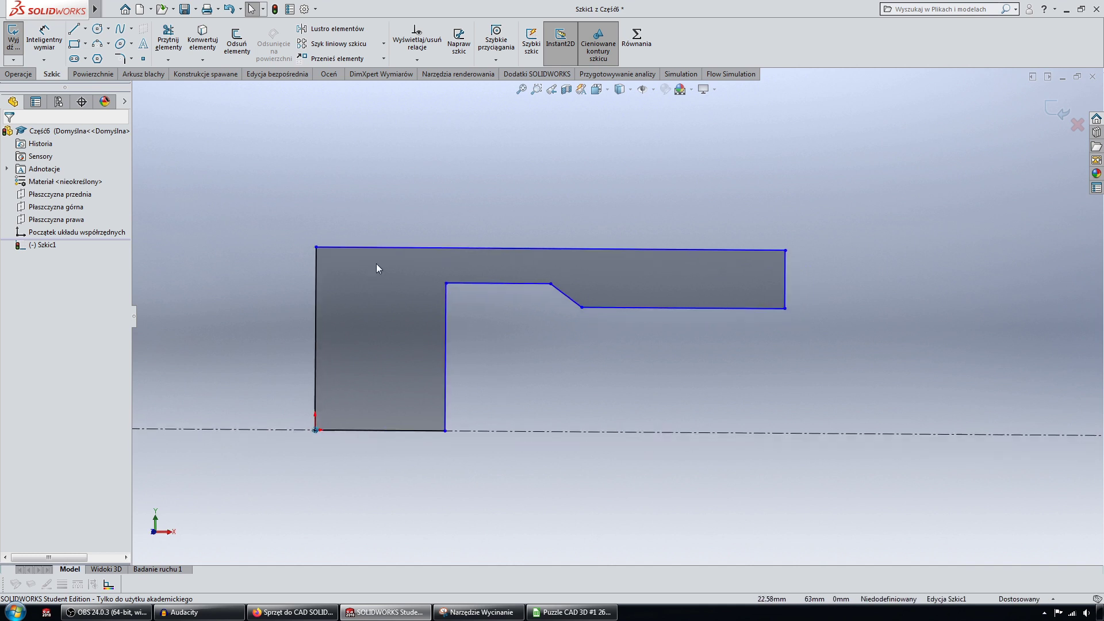
click(44, 40)
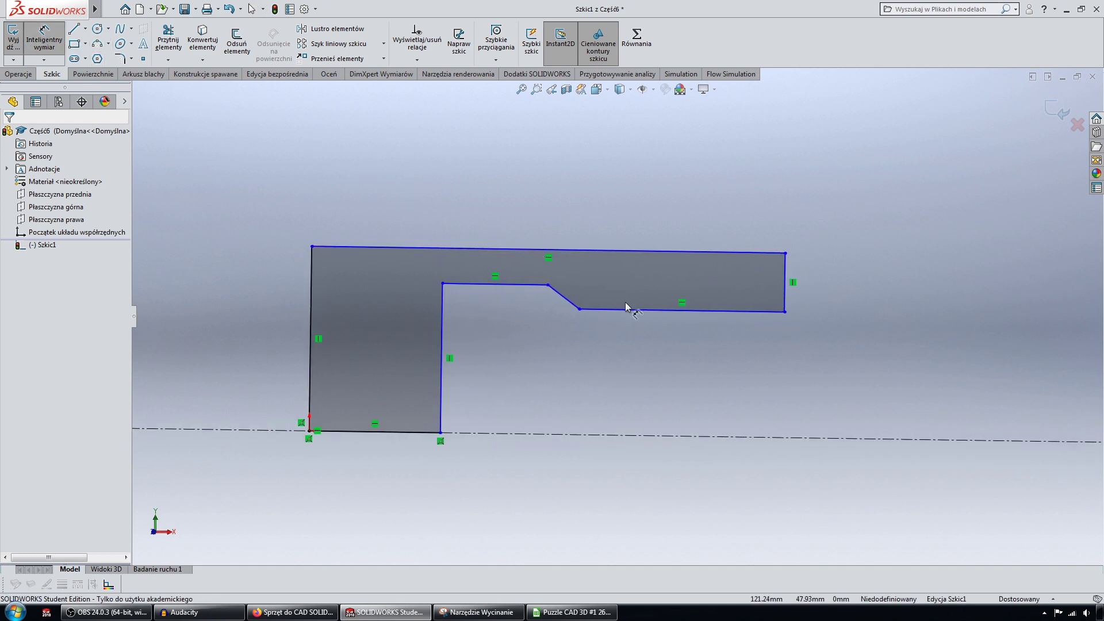
click(785, 312)
click(579, 309)
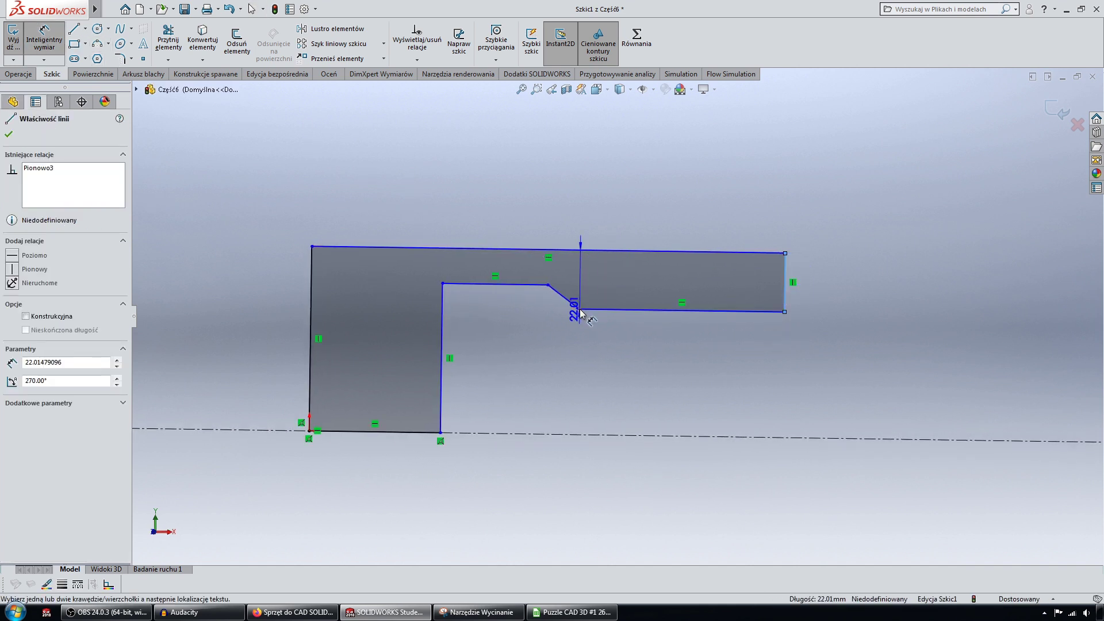
click(603, 189)
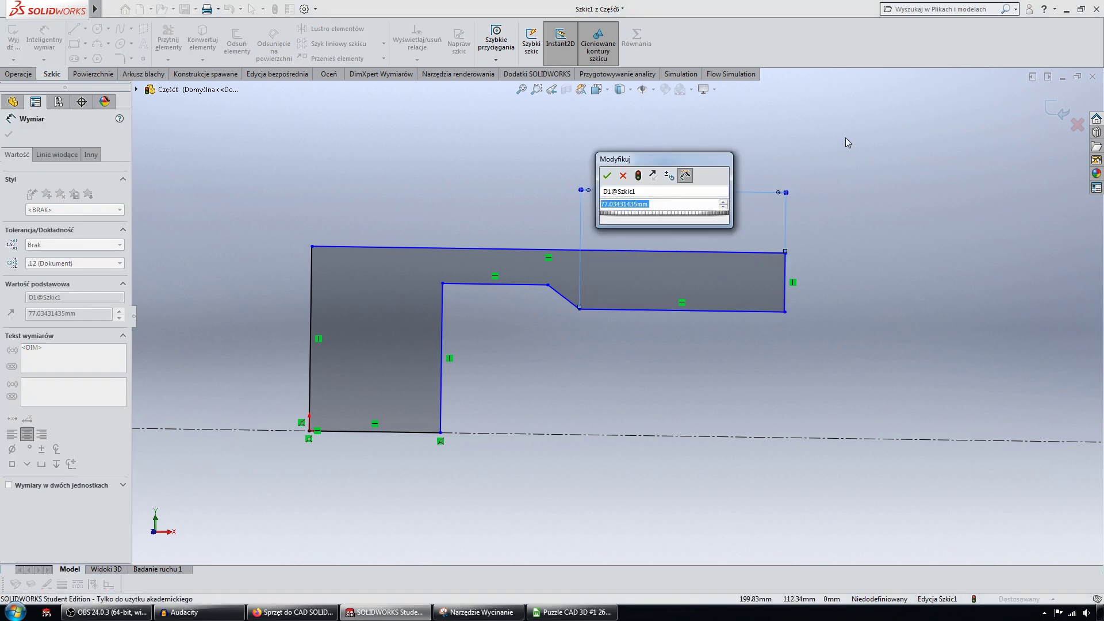
text(70)
key(Return)
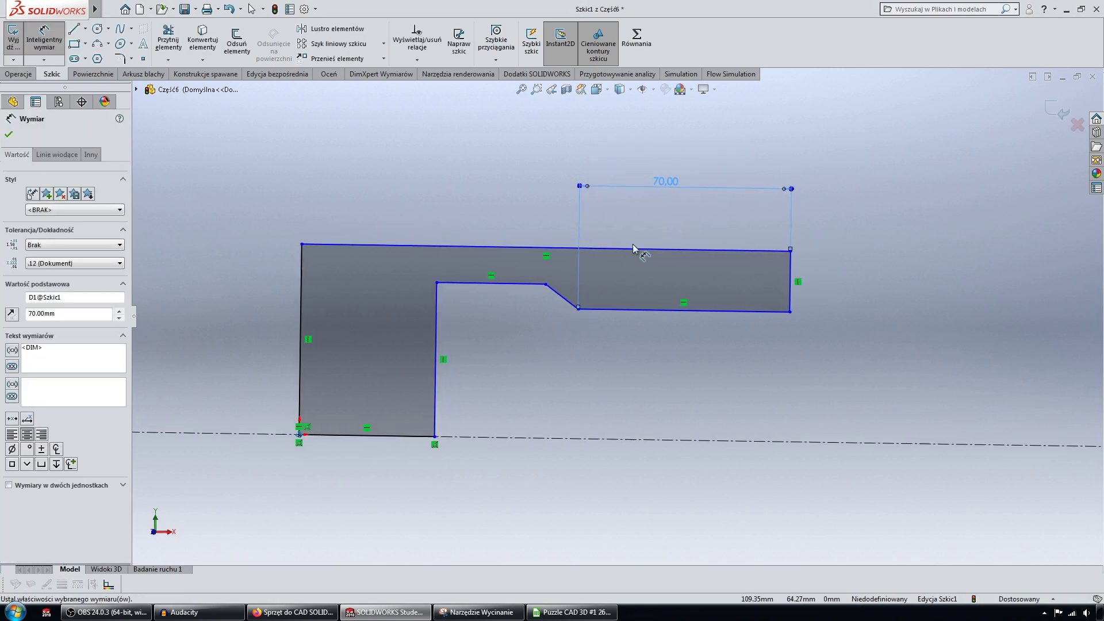
- Set the notch chamfer angle to 45° and add a diameter dimension on the notch edge
click(580, 309)
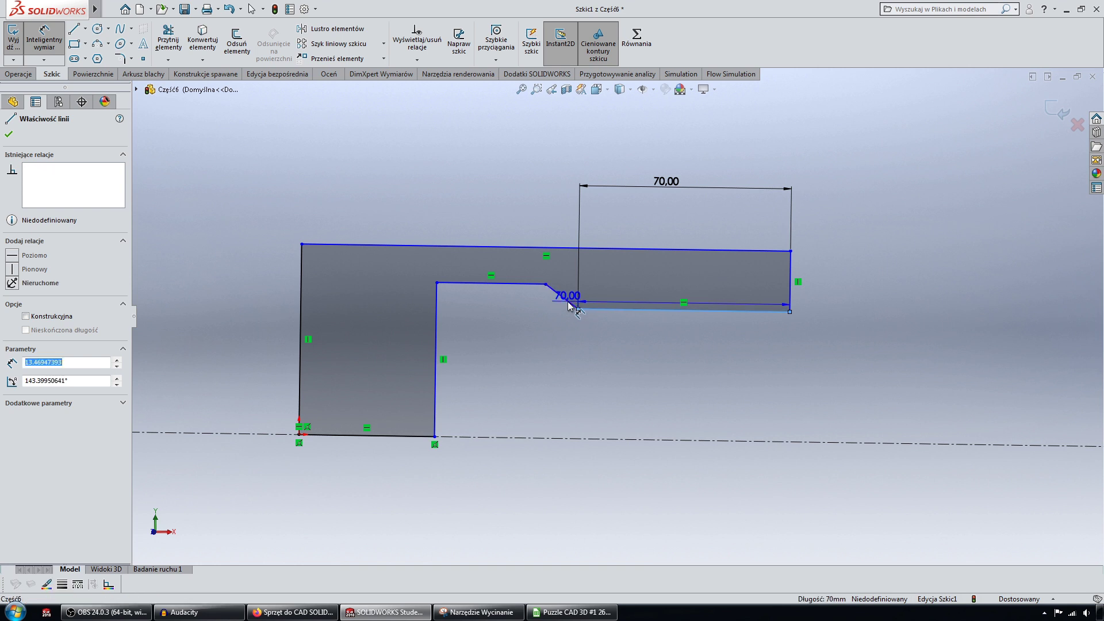
click(567, 301)
click(506, 275)
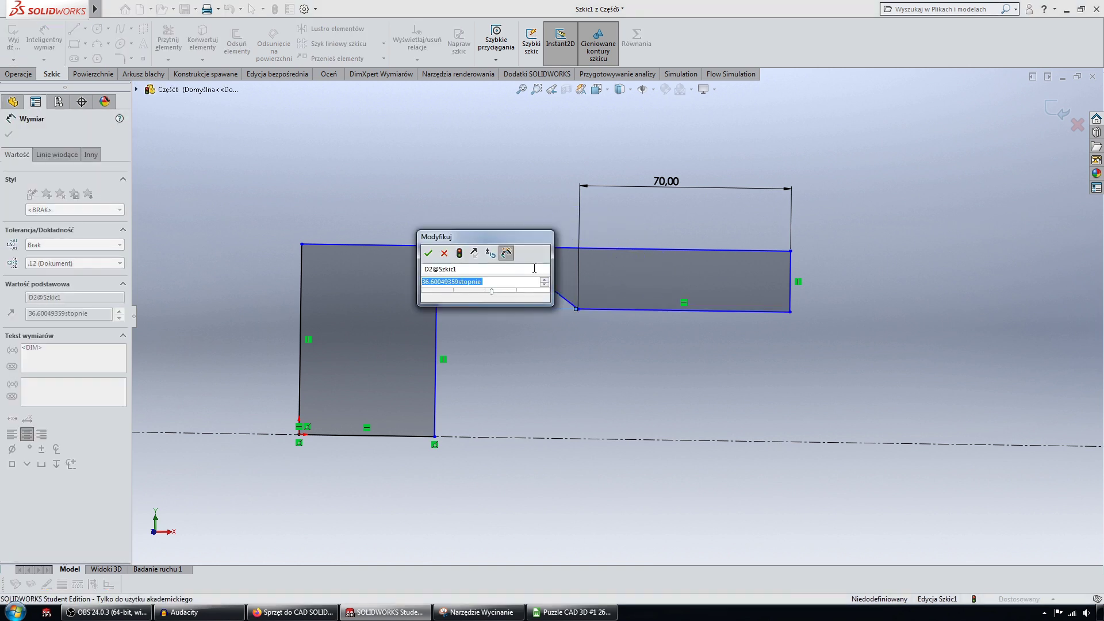
text(45)
key(Return)
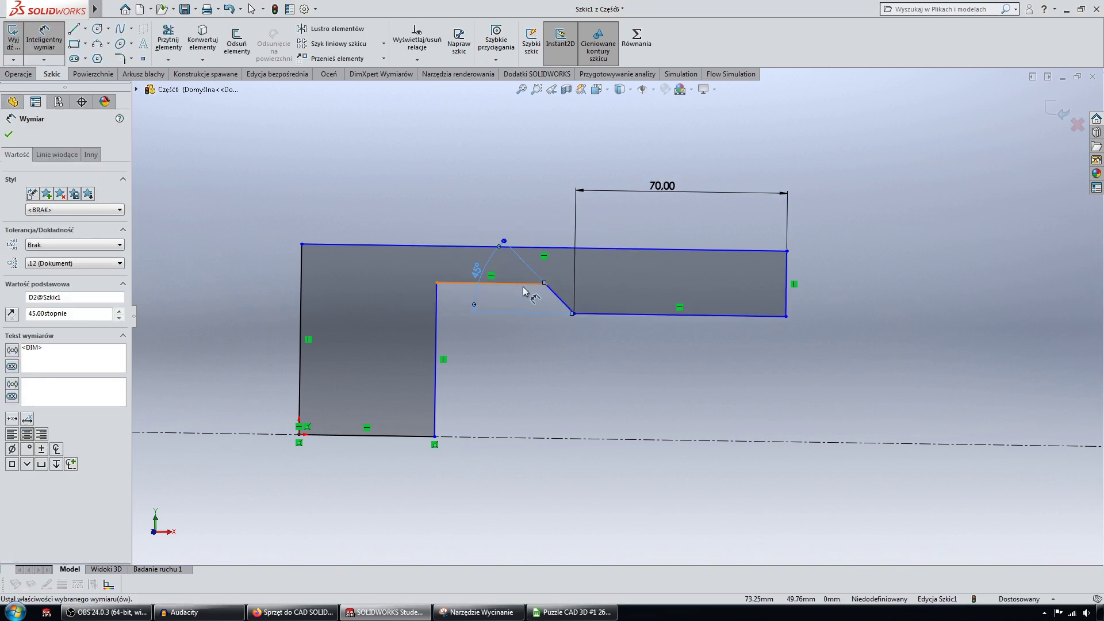
click(523, 286)
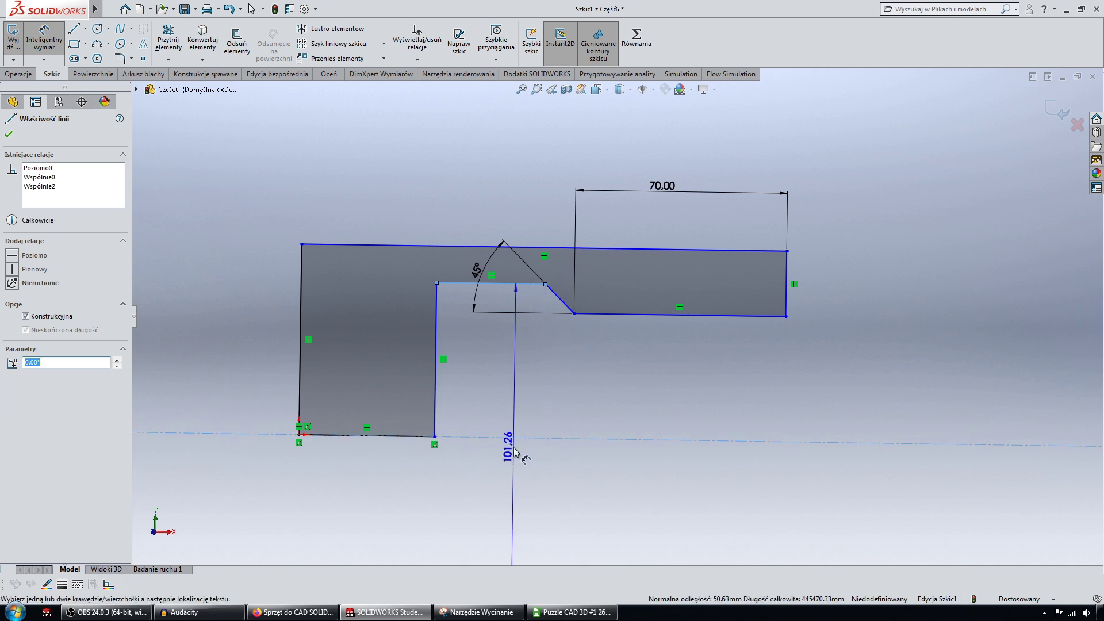
click(516, 453)
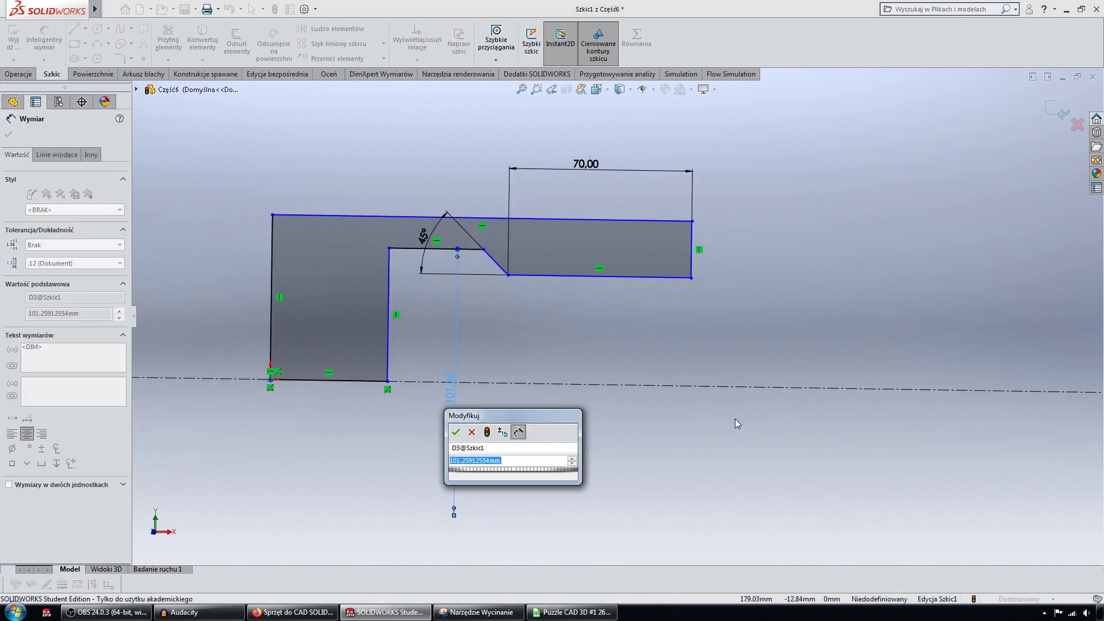
click(465, 436)
- Dimension the right portion's bottom edge to 34 mm diameter about the centreline
click(44, 39)
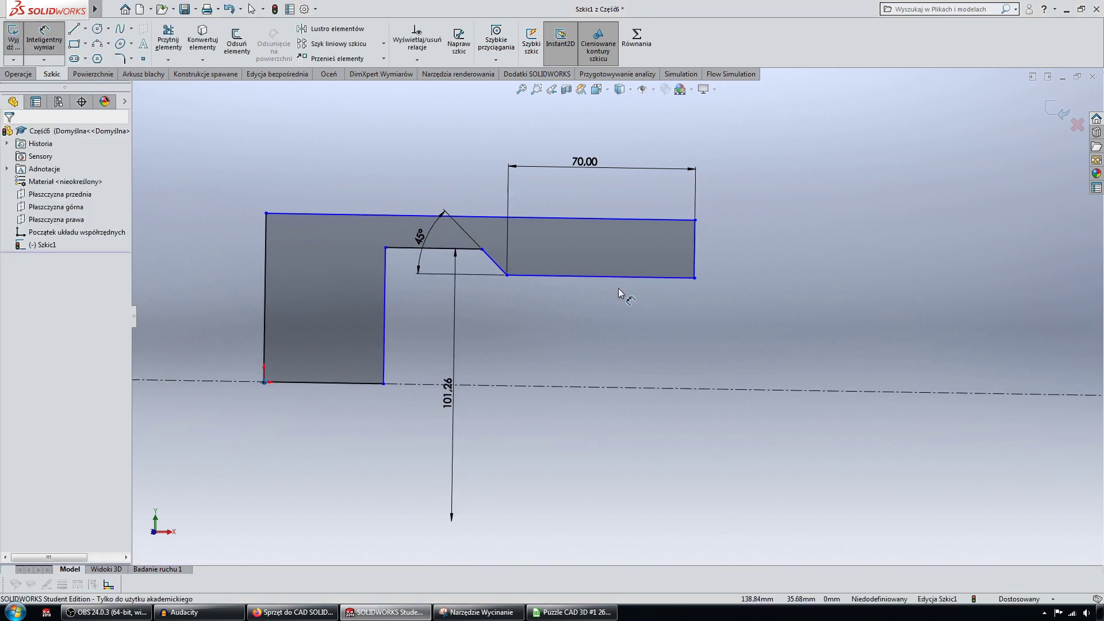
click(673, 275)
click(684, 392)
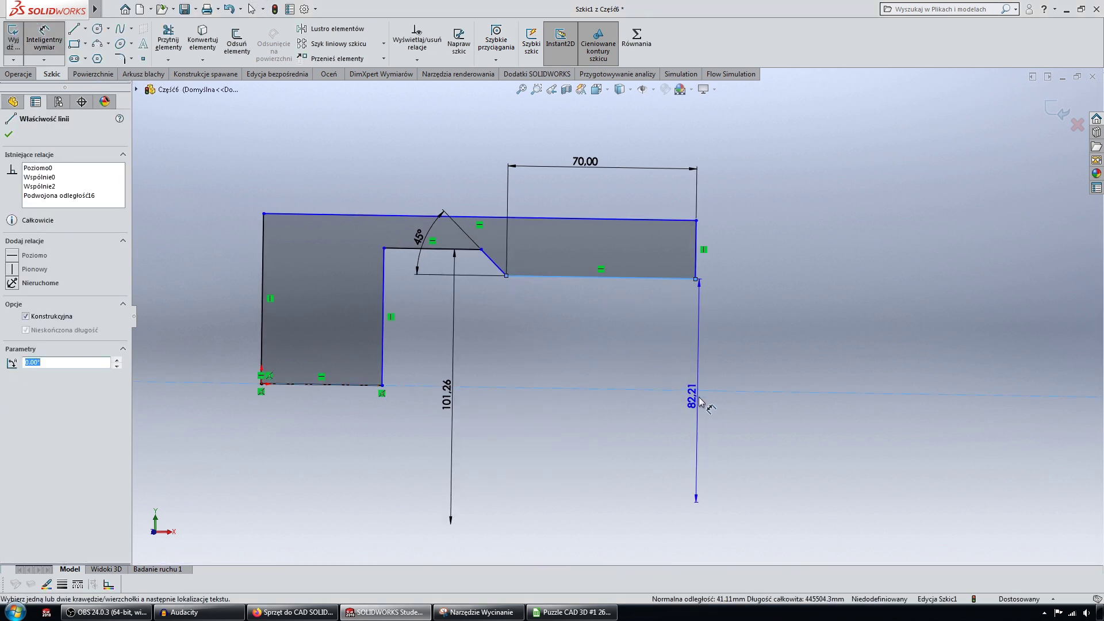
click(683, 425)
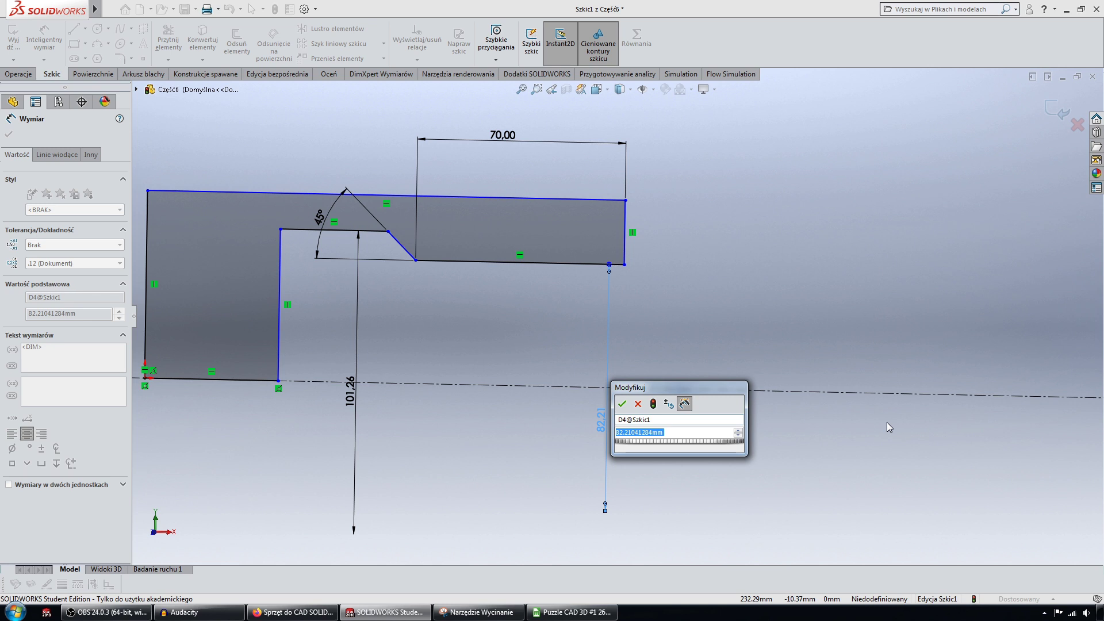
text(34)
key(Return)
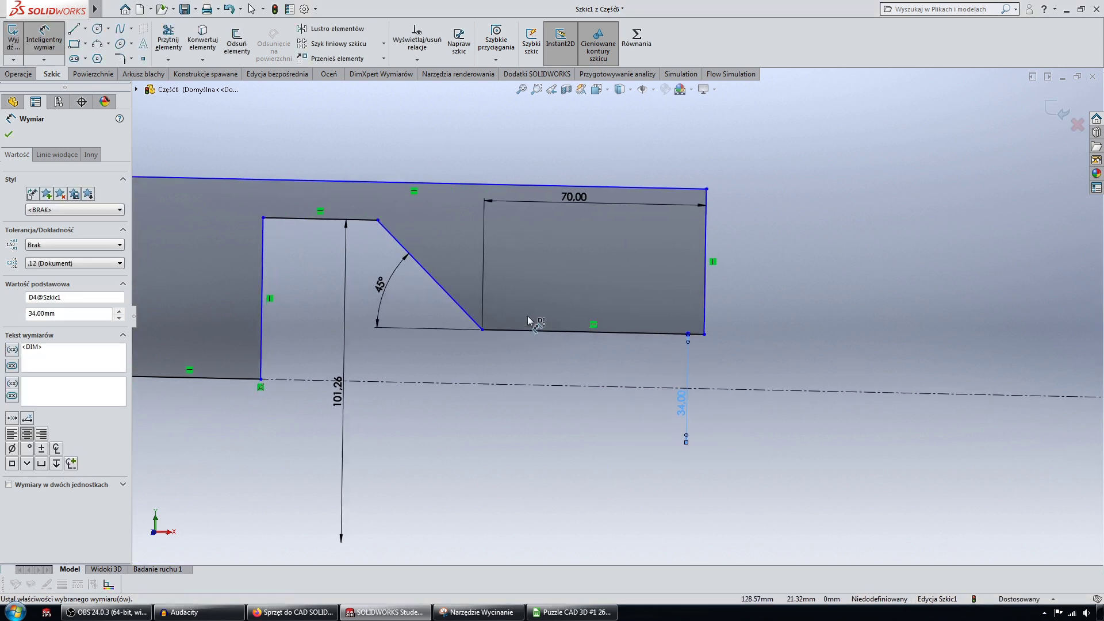
- Change the notch diameter dimension to 45 mm
click(345, 380)
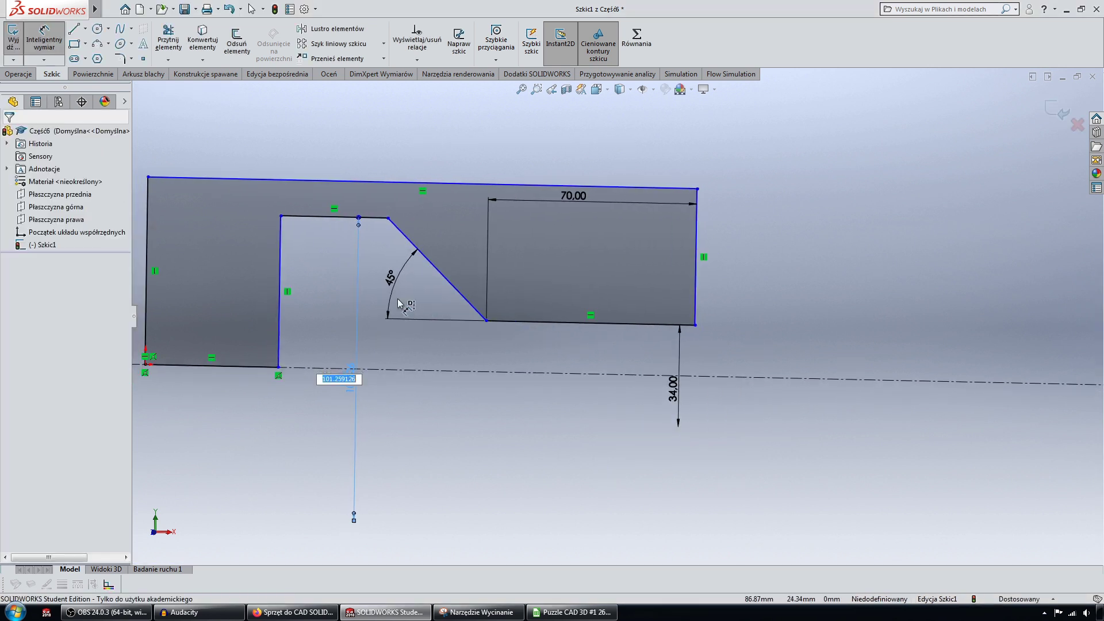
text(40)
key(Return)
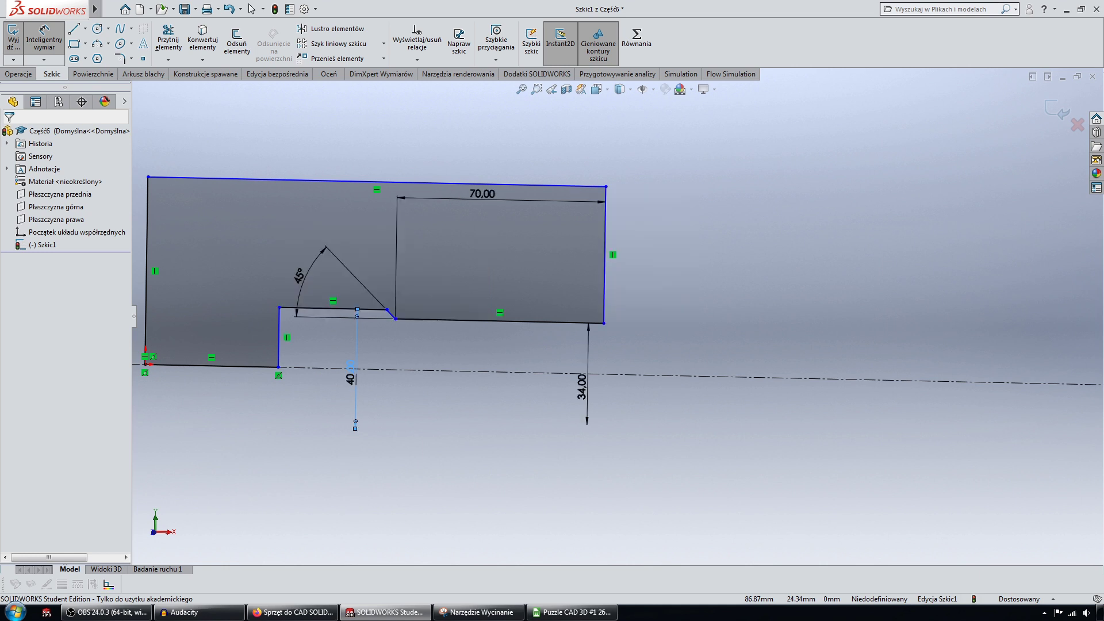
double_click(349, 355)
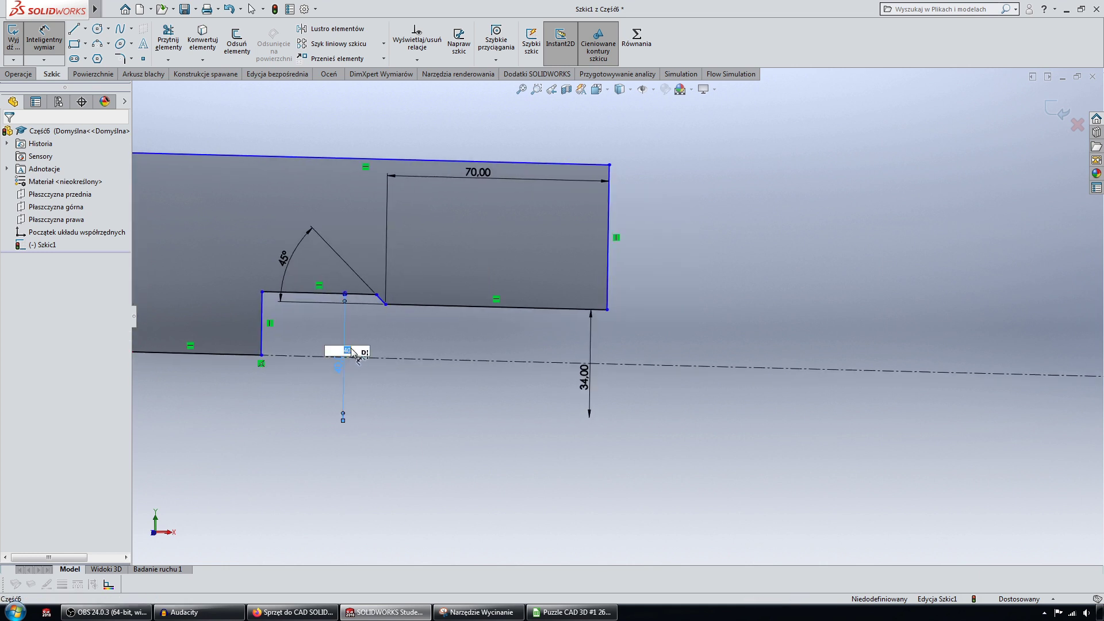
text(45)
key(Return)
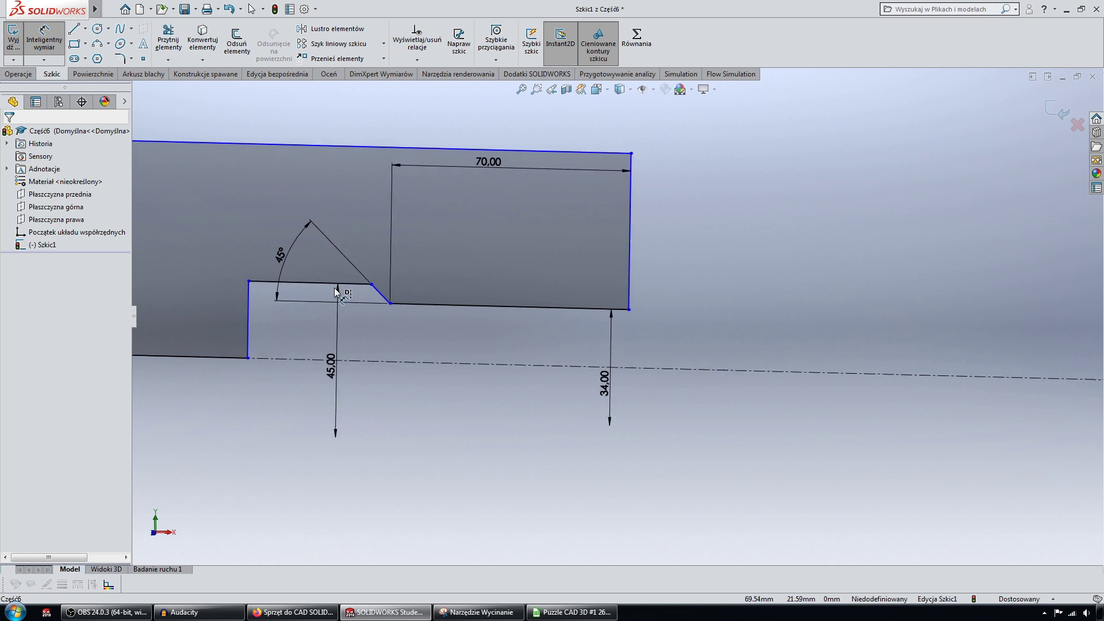
- Add the overall diameter dimension from the top-right corner at 60 mm
ctrl+middle_drag(419, 314, 353, 321)
scroll(422, 312, up, 2)
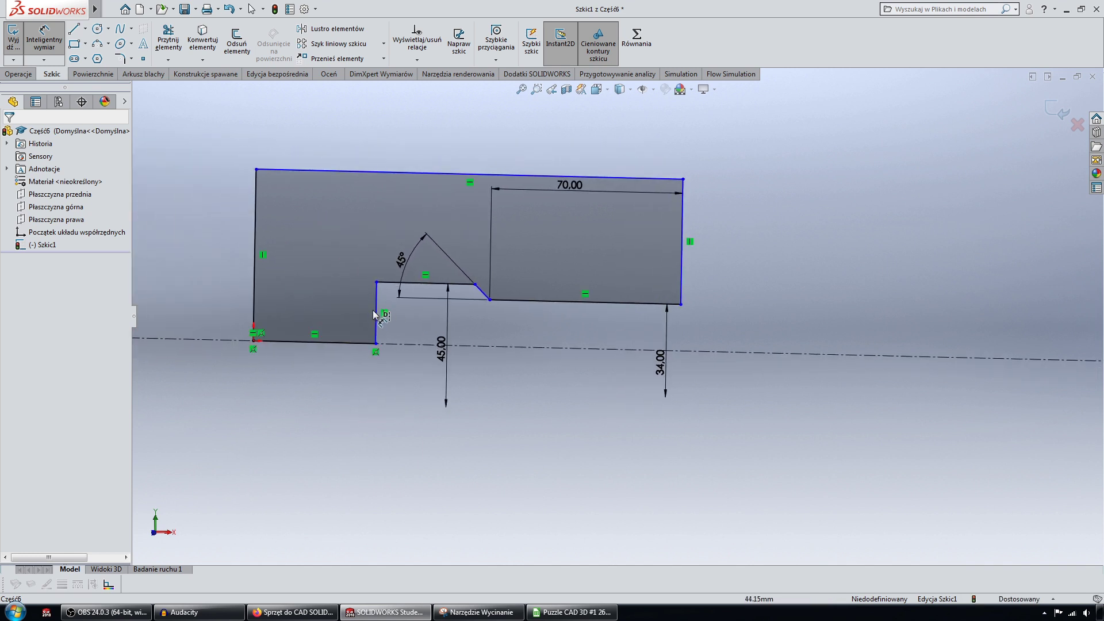
scroll(549, 308, down, 1)
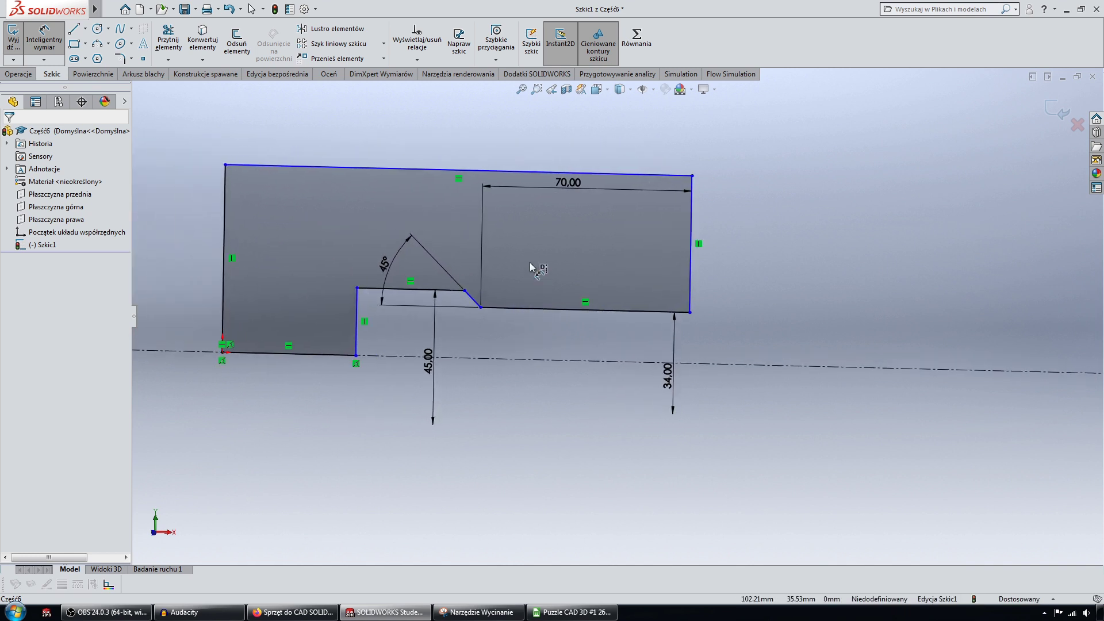
click(672, 176)
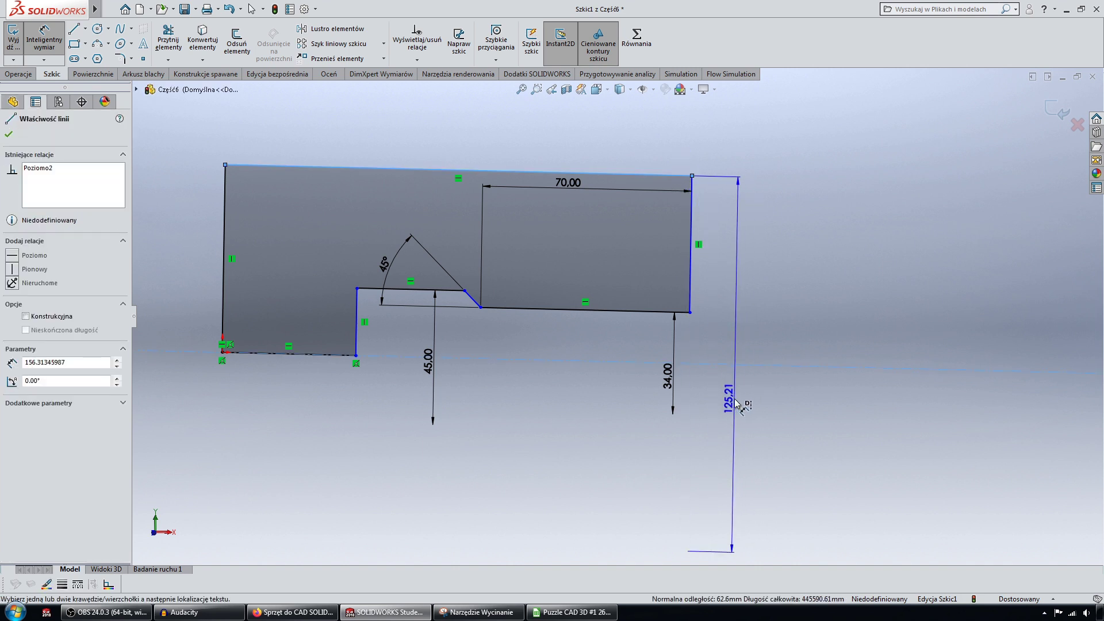
click(914, 391)
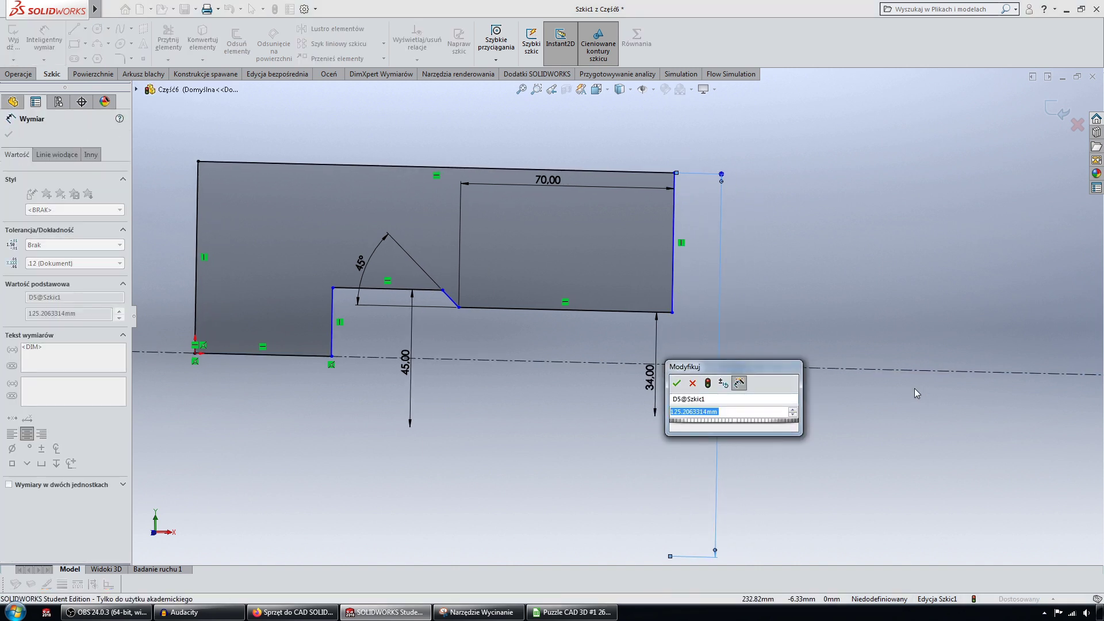
text(50)
key(Return)
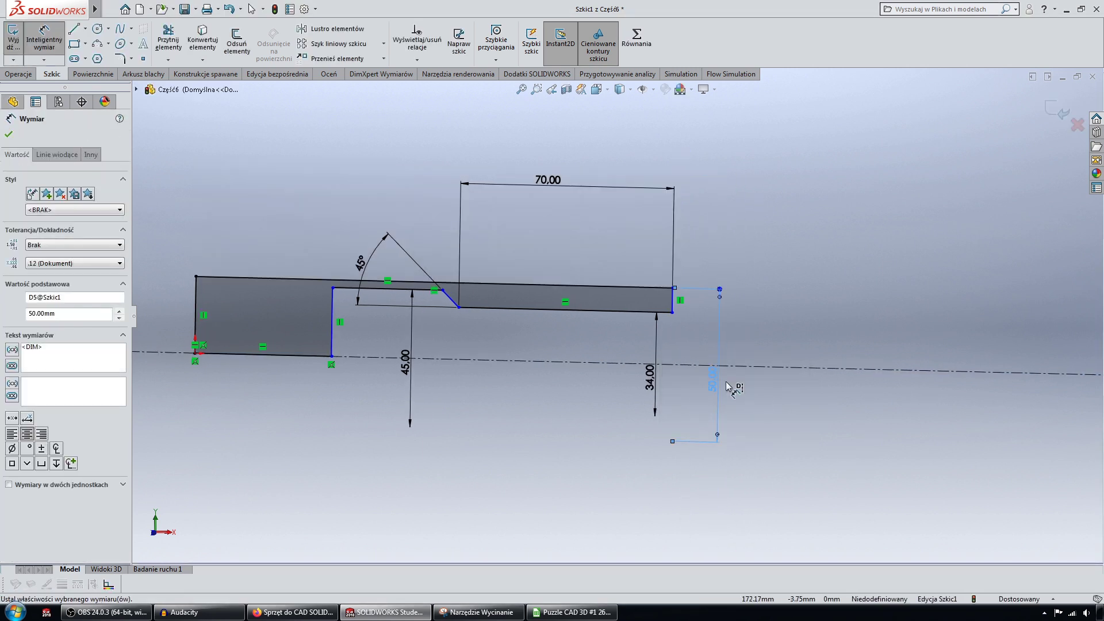
double_click(729, 387)
text(60)
key(Return)
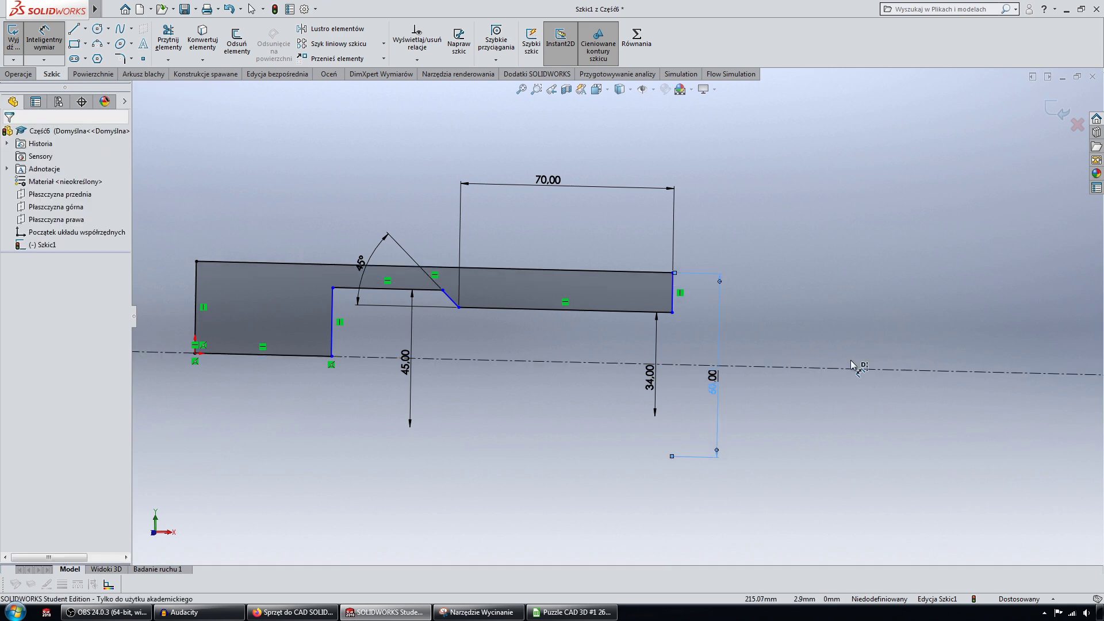
- Orbit to check the sketch in 3D and exit the sketch
middle_drag(854, 366, 1043, 118)
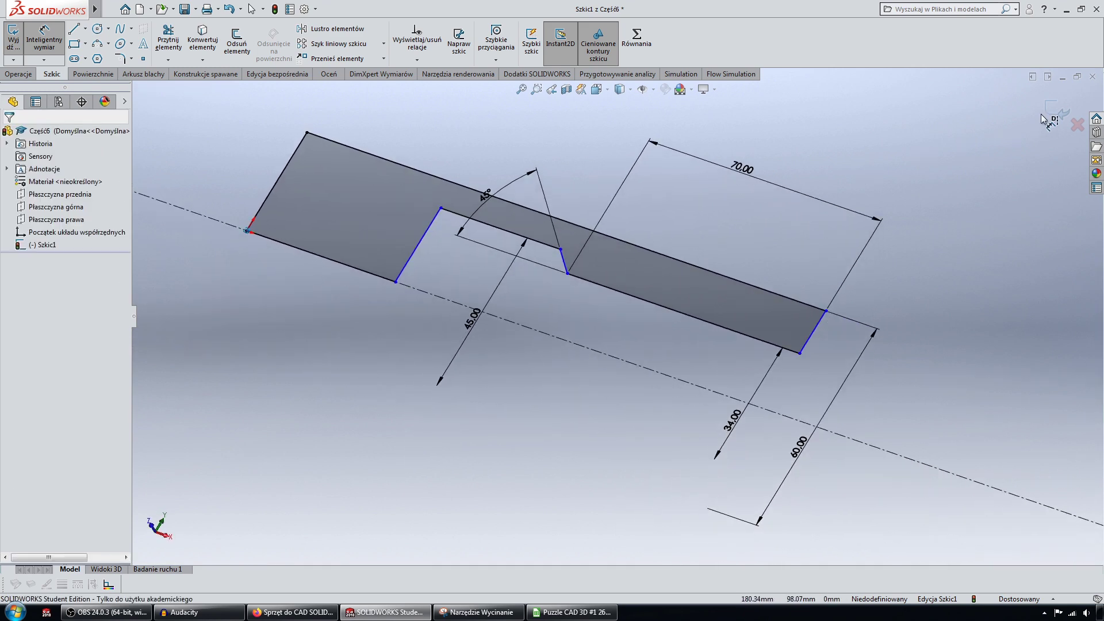
middle_drag(1002, 126, 732, 223)
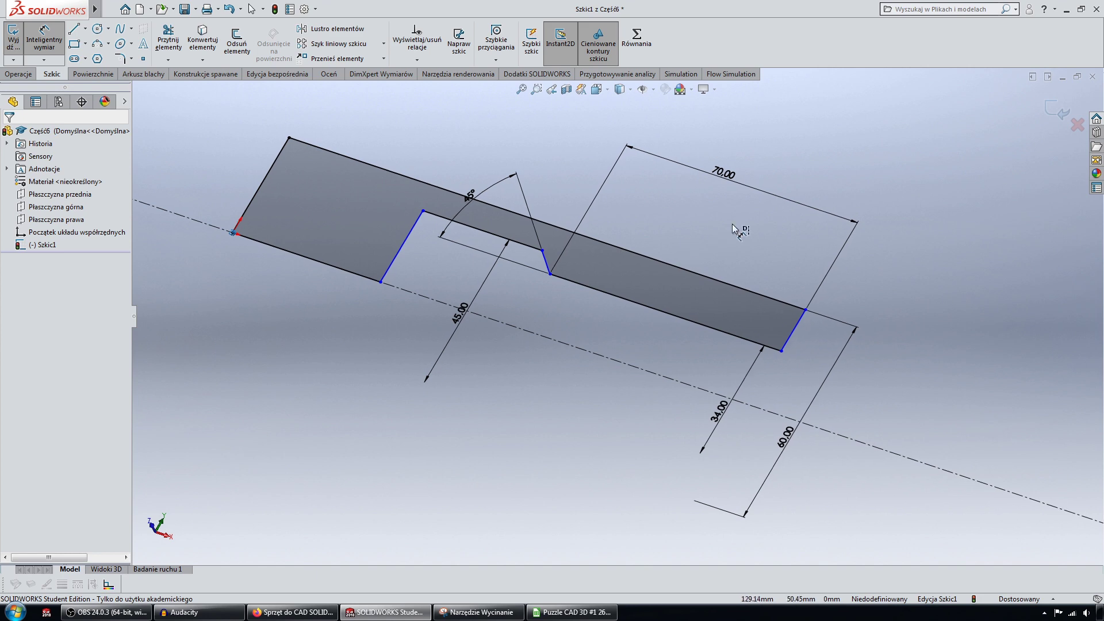
click(1058, 111)
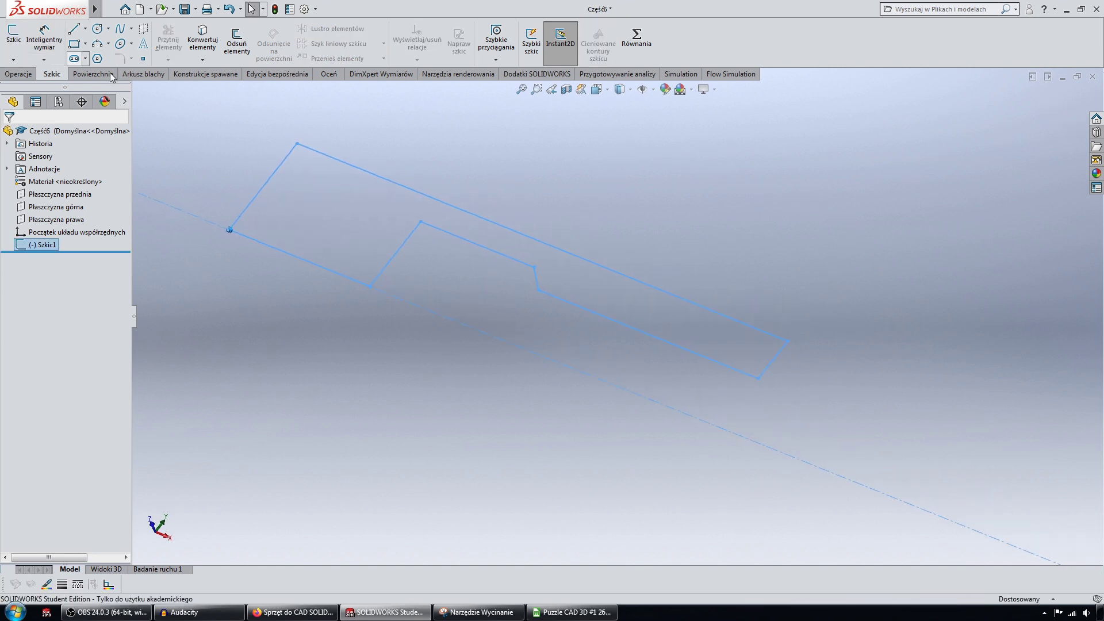
- Revolve the sketch 360° about the centreline into a hollow tube
click(18, 74)
click(73, 40)
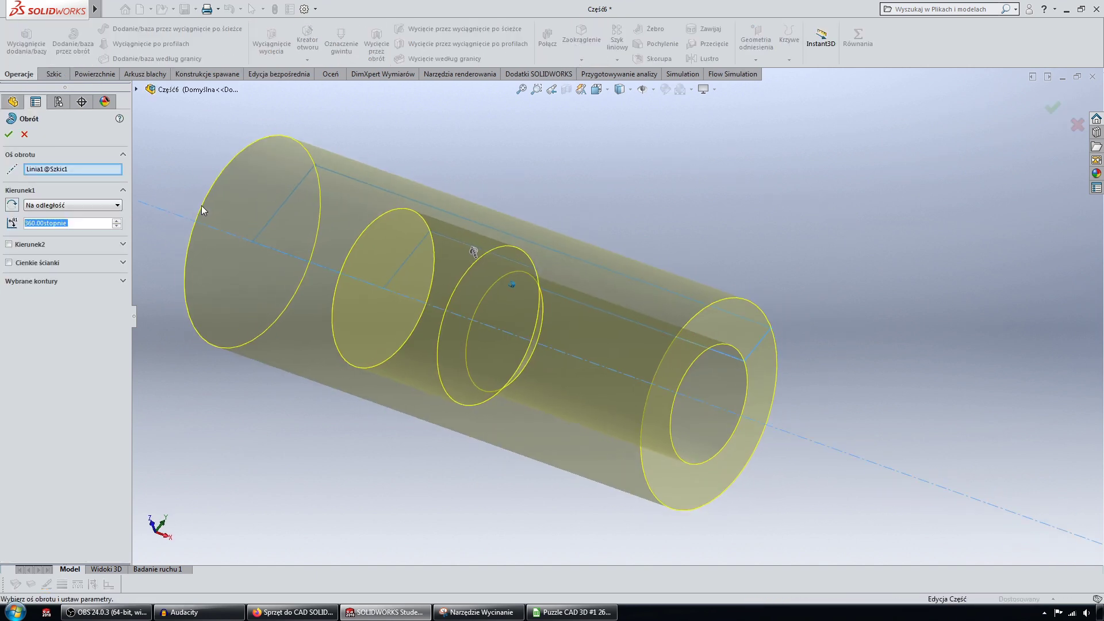
click(9, 134)
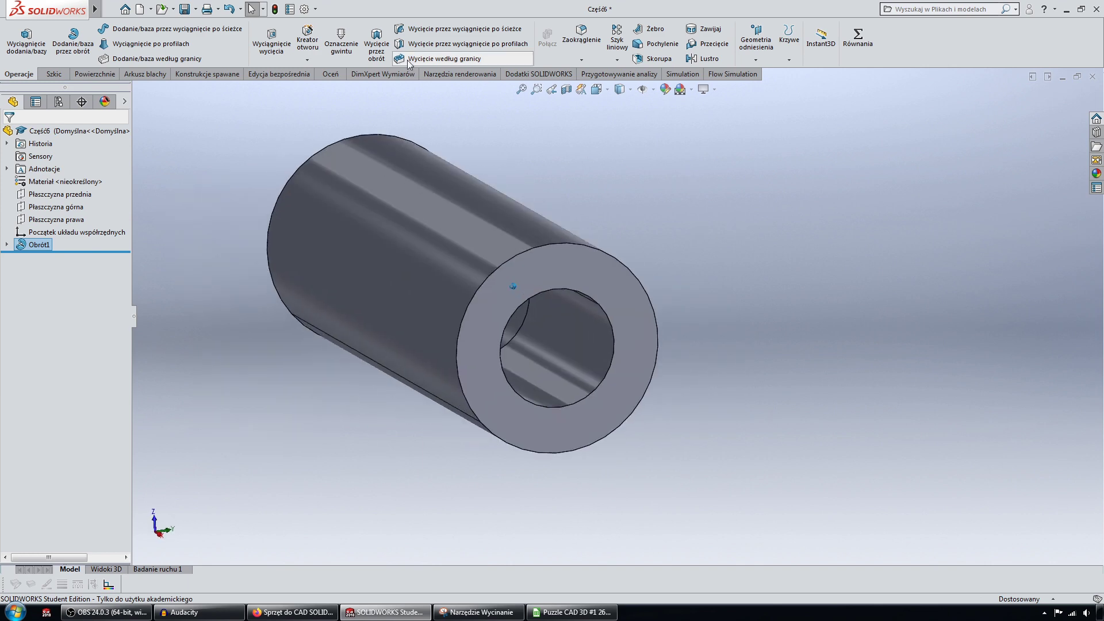
- Add a 36 mm cosmetic thread on the inner bore edge
click(341, 41)
click(598, 302)
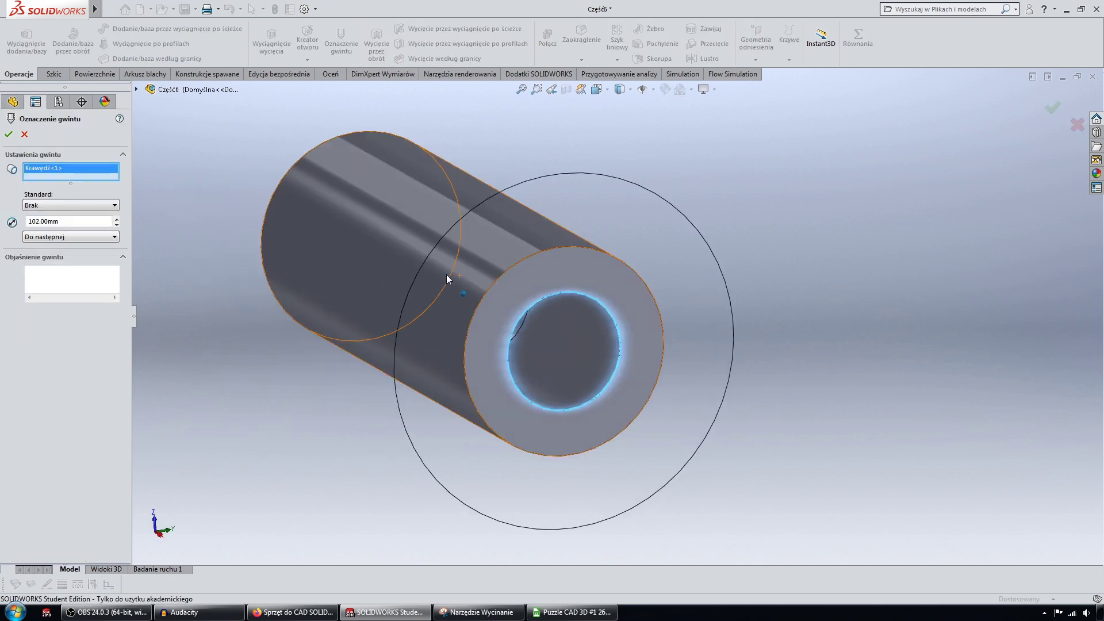
text(36)
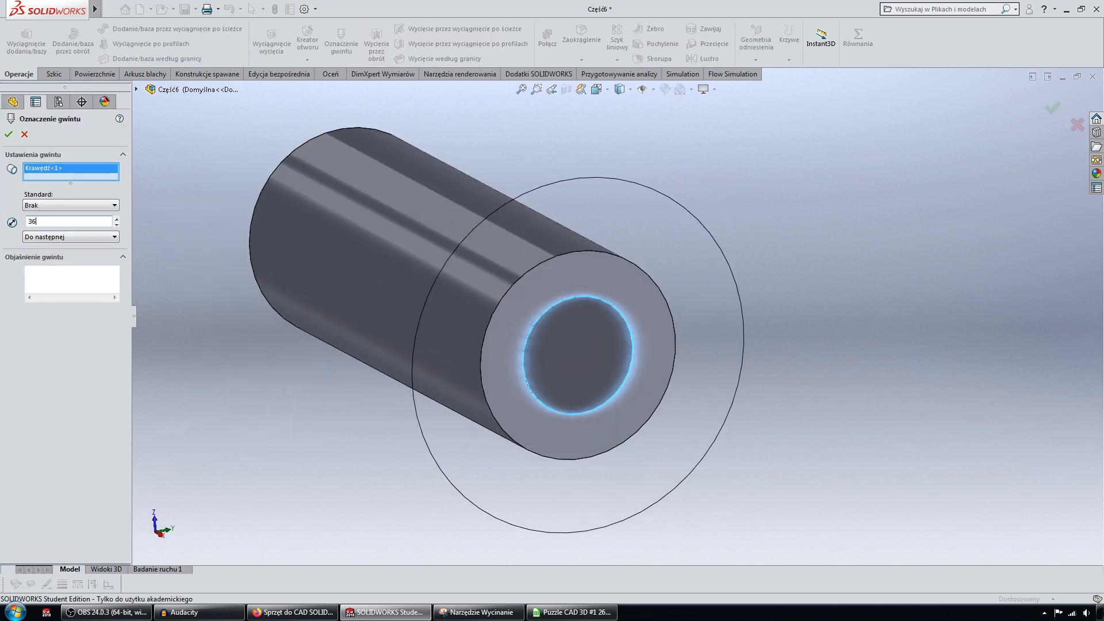
click(69, 236)
click(41, 244)
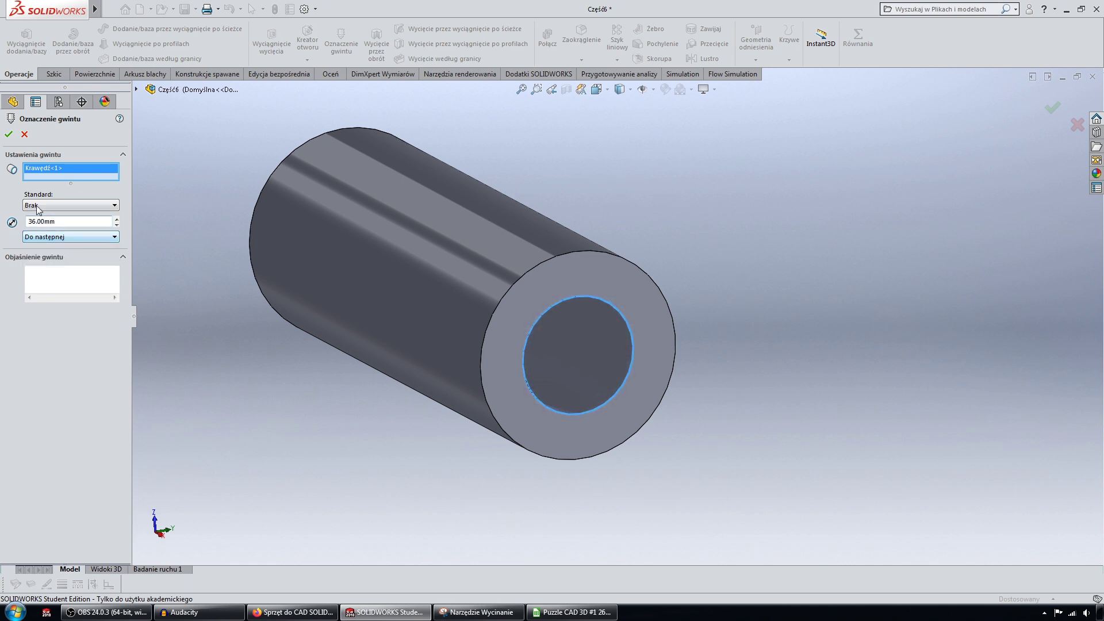
click(8, 134)
middle_drag(675, 222, 736, 229)
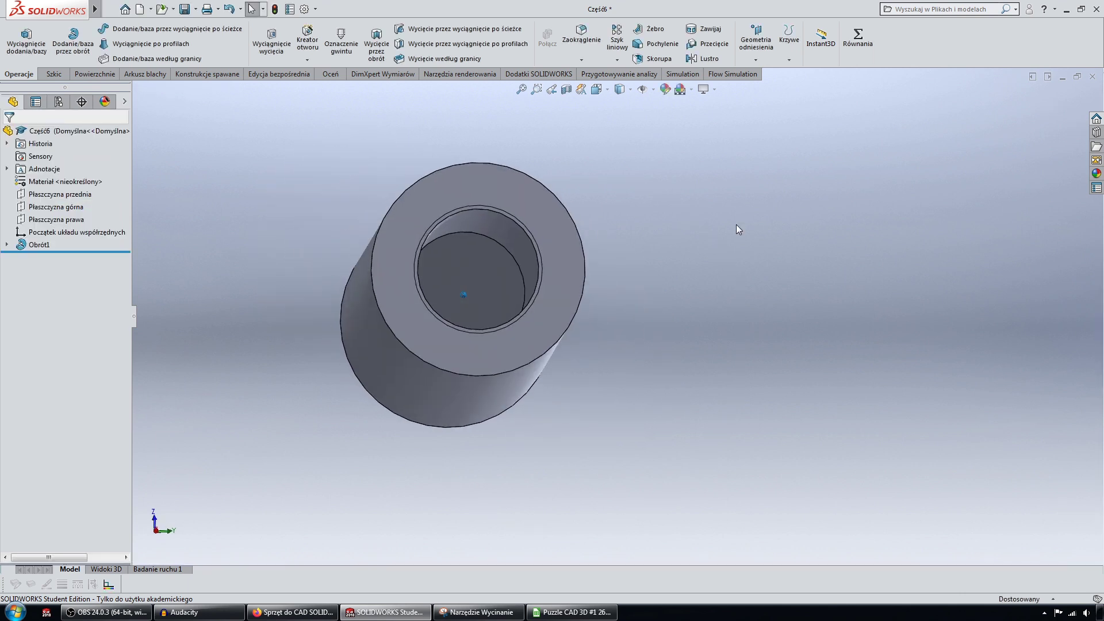
- Bevel the bore's inner circular edge with a 1.5 mm × 45° chamfer and orbit to inspect it
click(582, 60)
click(596, 87)
click(617, 294)
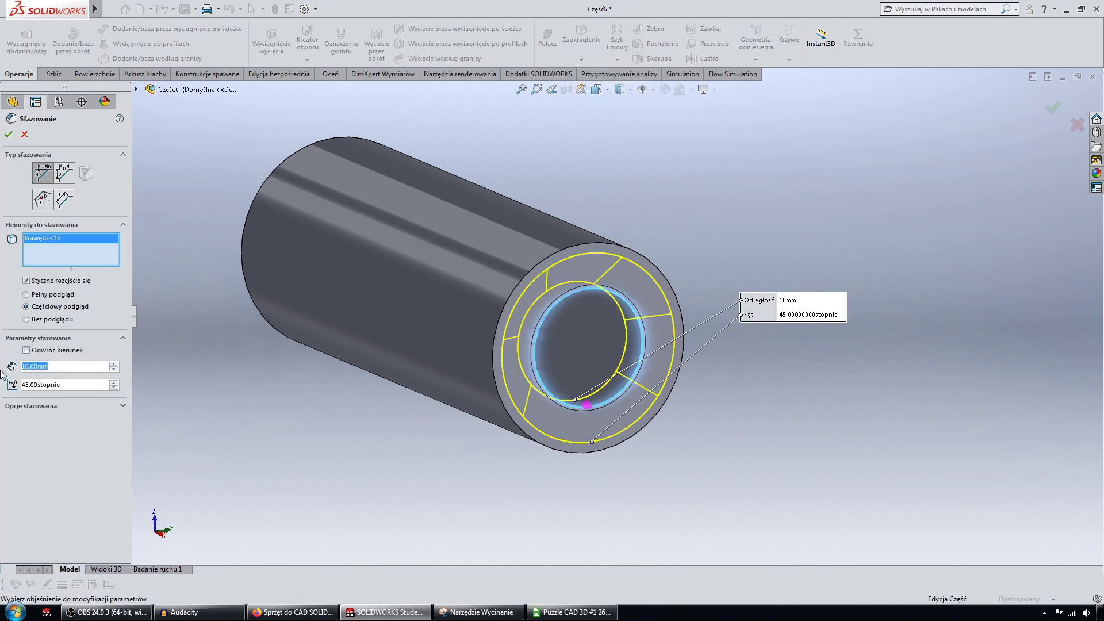
text(1)
key(Return)
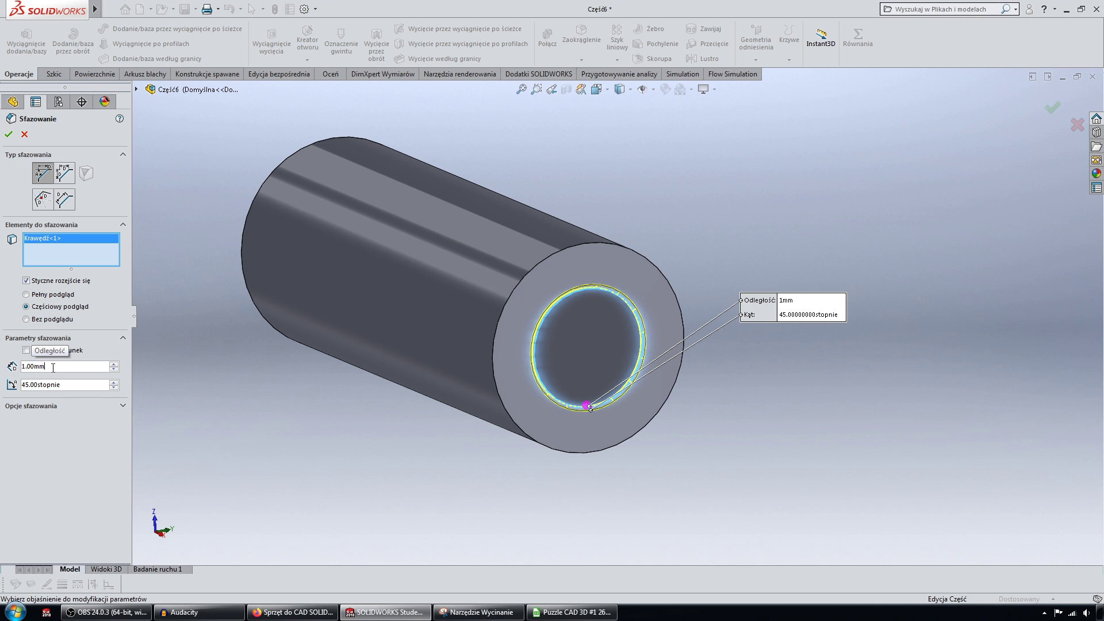
double_click(53, 366)
text(1.5)
key(Return)
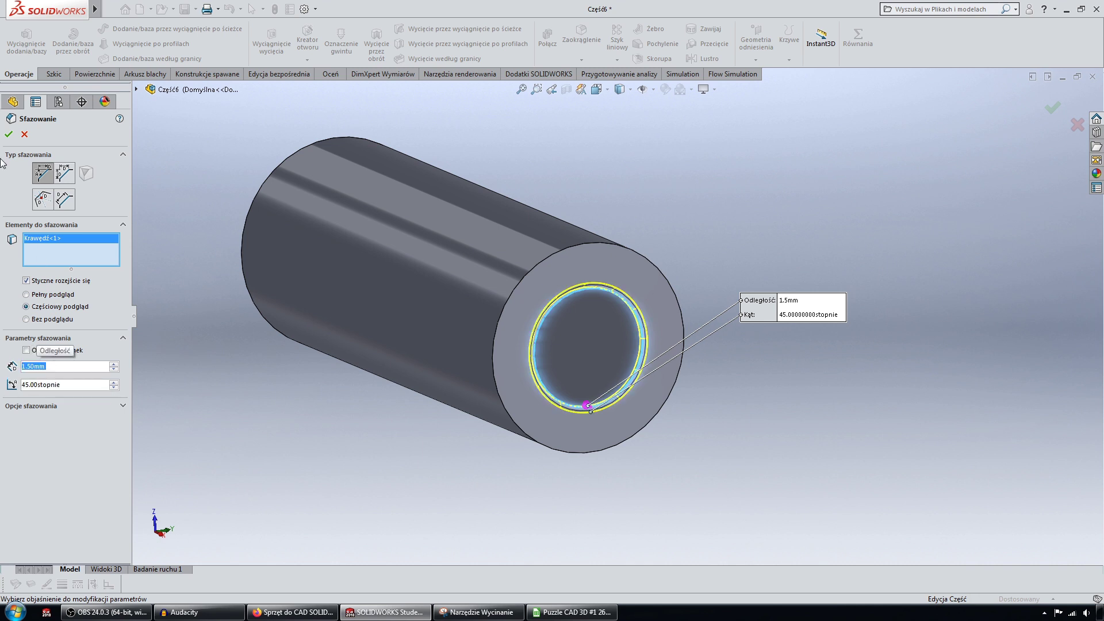
click(9, 136)
mouse_move(216, 136)
middle_down()
mouse_move(494, 164)
mouse_move(546, 282)
middle_up()
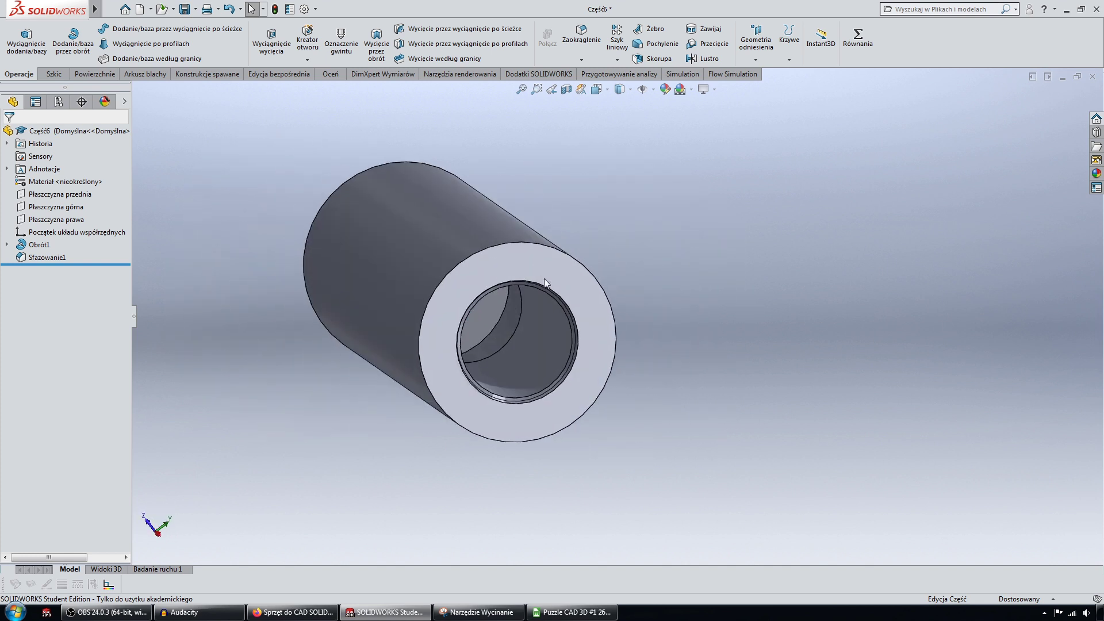
mouse_move(564, 349)
middle_down()
mouse_move(453, 268)
mouse_move(356, 125)
middle_up()
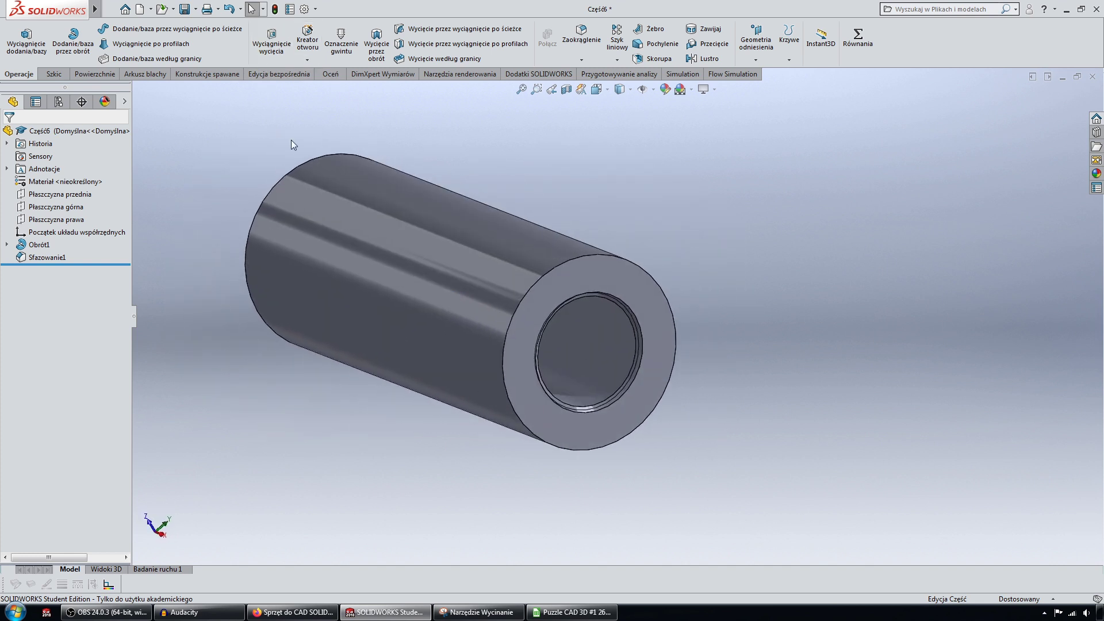
middle_drag(291, 144, 522, 246)
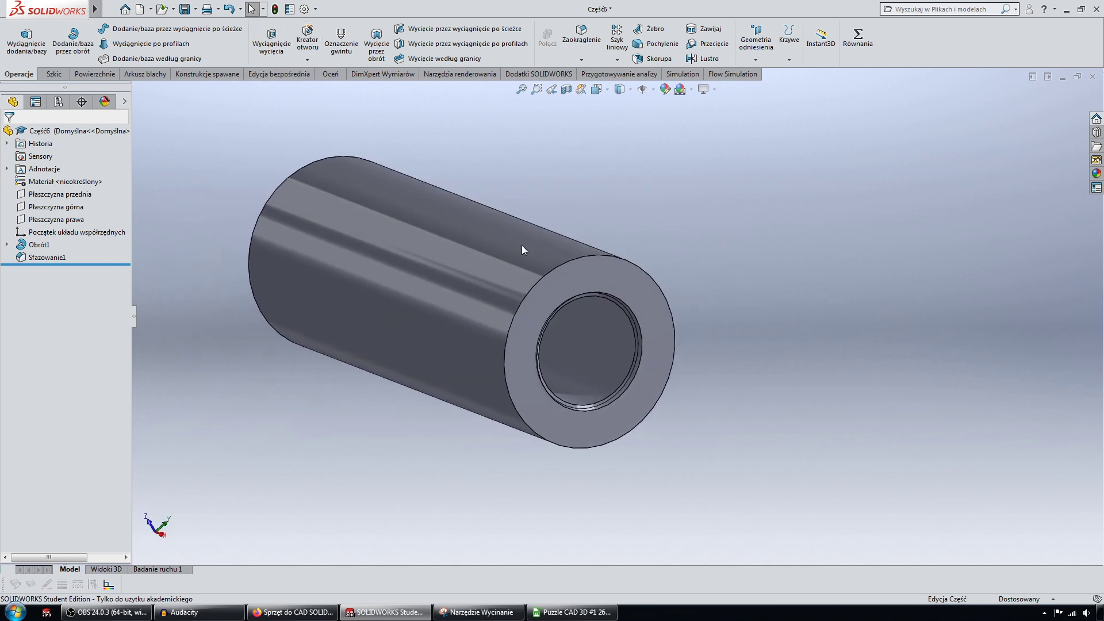
click(308, 46)
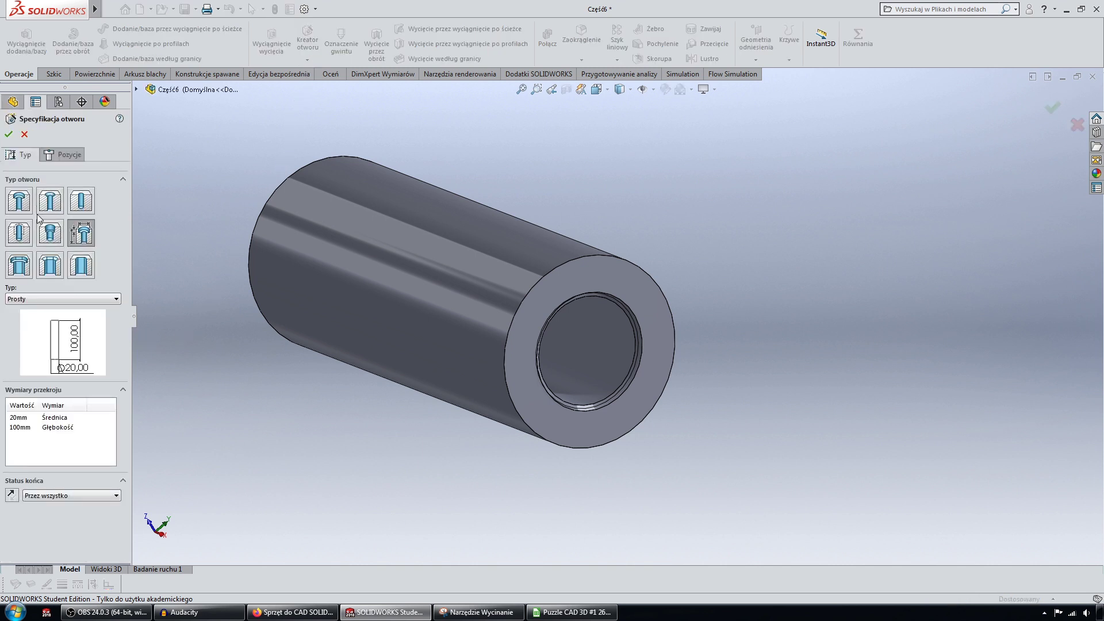
click(52, 202)
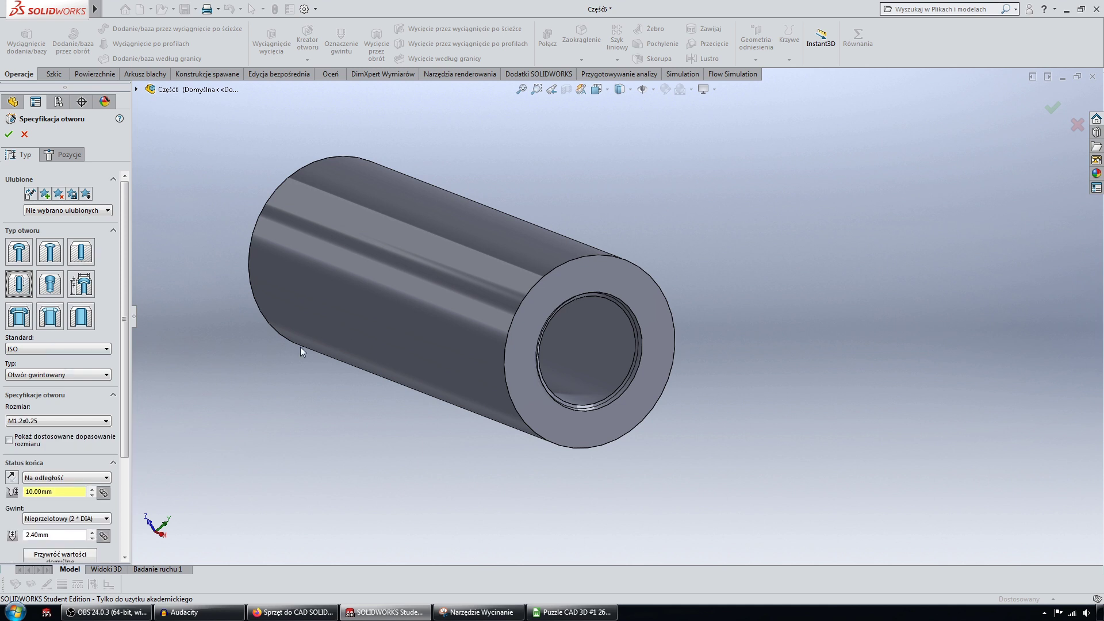
scroll(89, 387, down, 3)
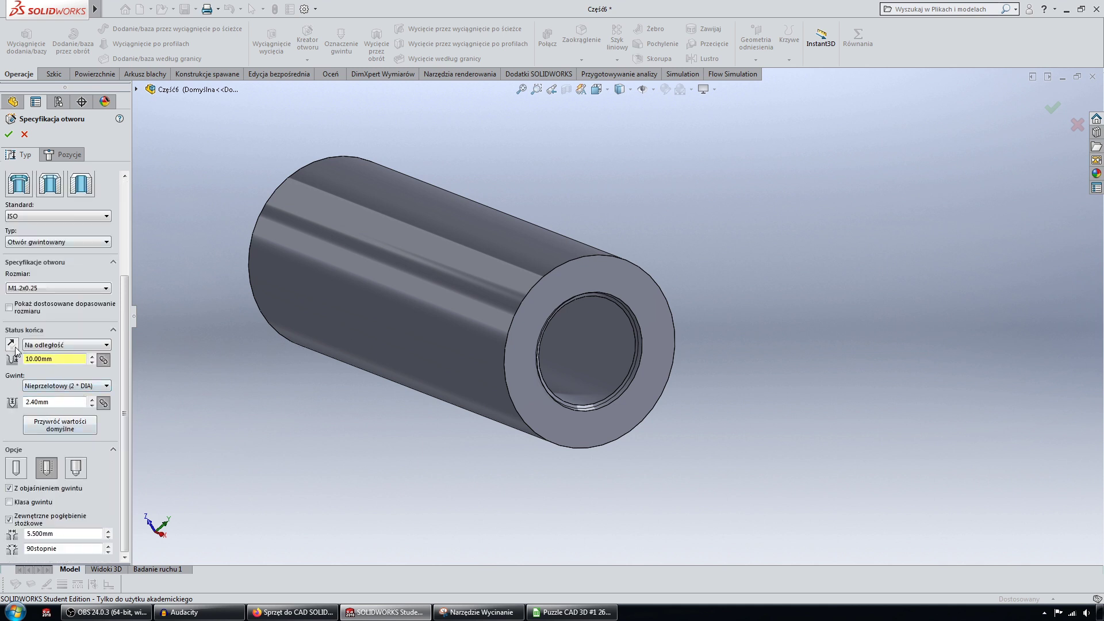
click(58, 288)
scroll(54, 370, down, 3)
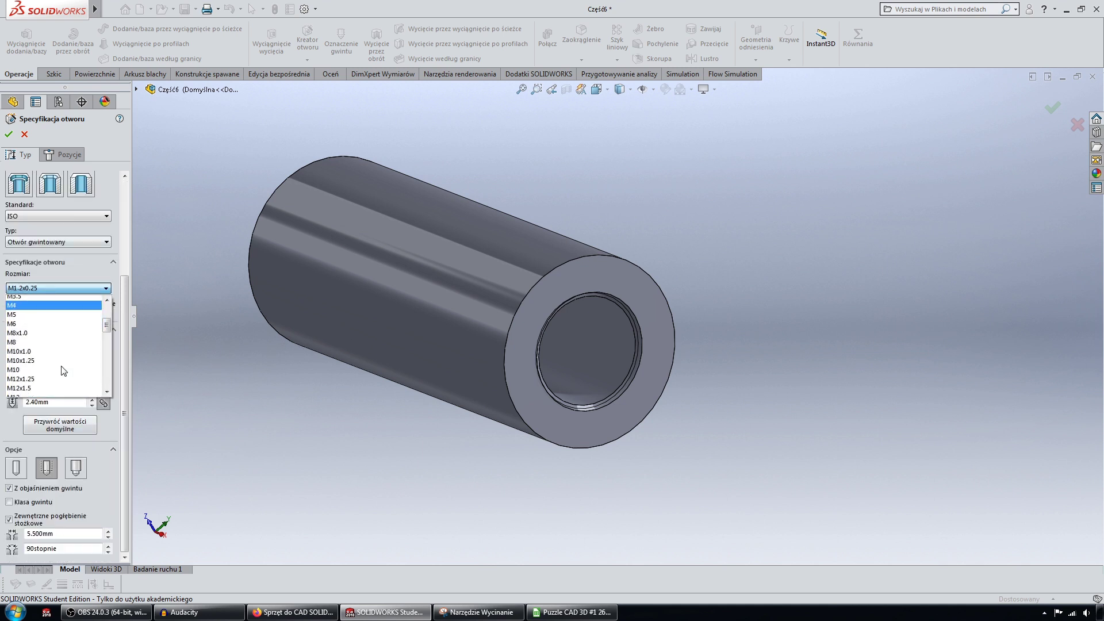
scroll(61, 360, down, 2)
scroll(59, 348, down, 1)
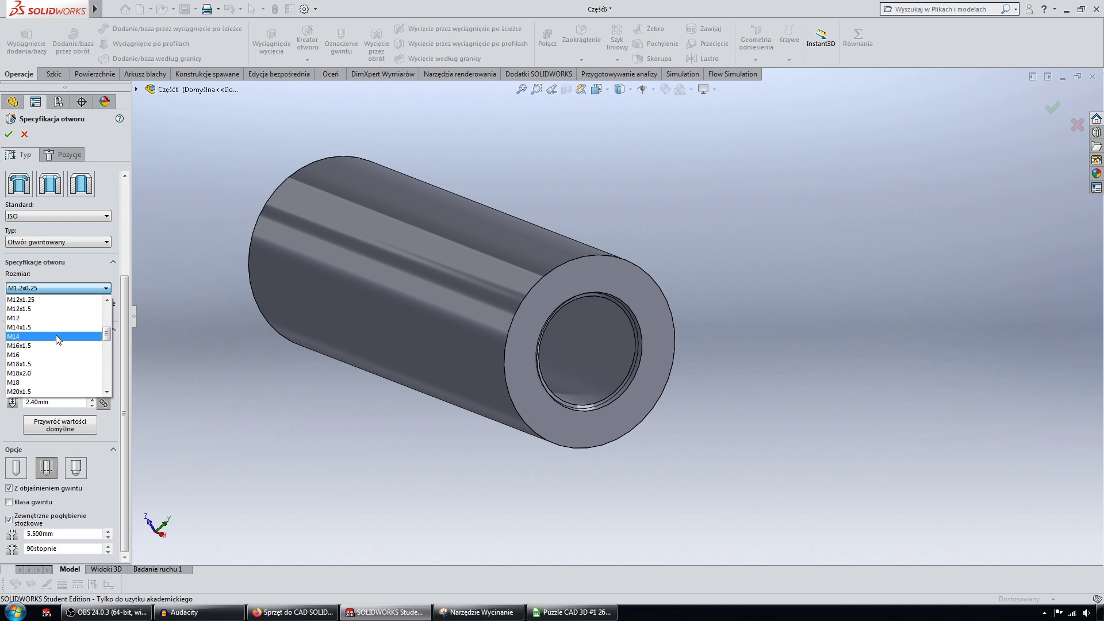
click(57, 318)
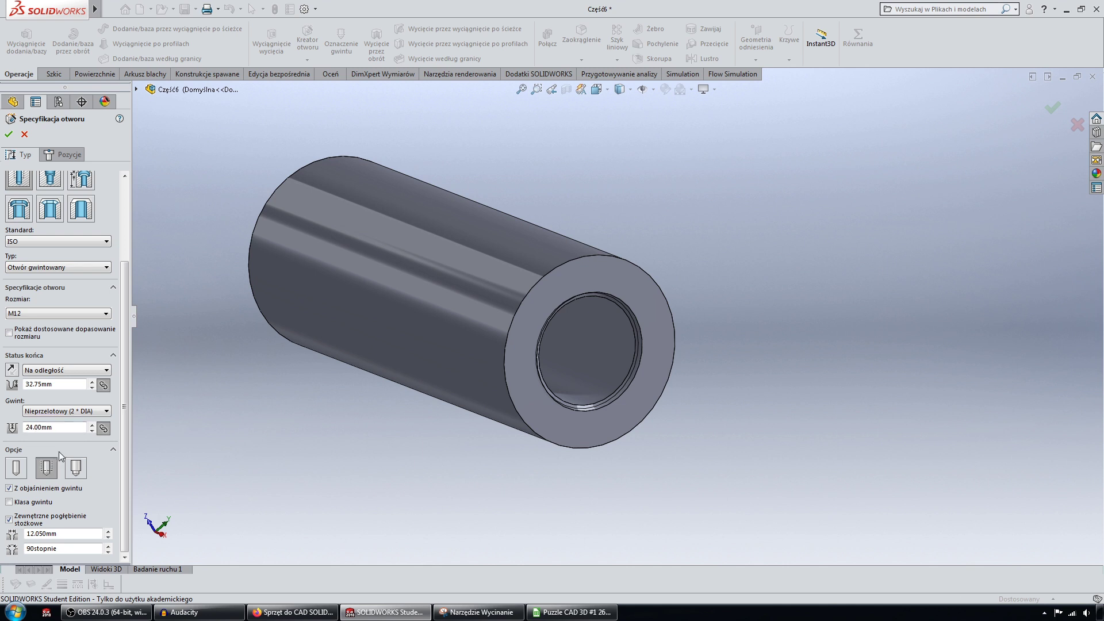
click(24, 134)
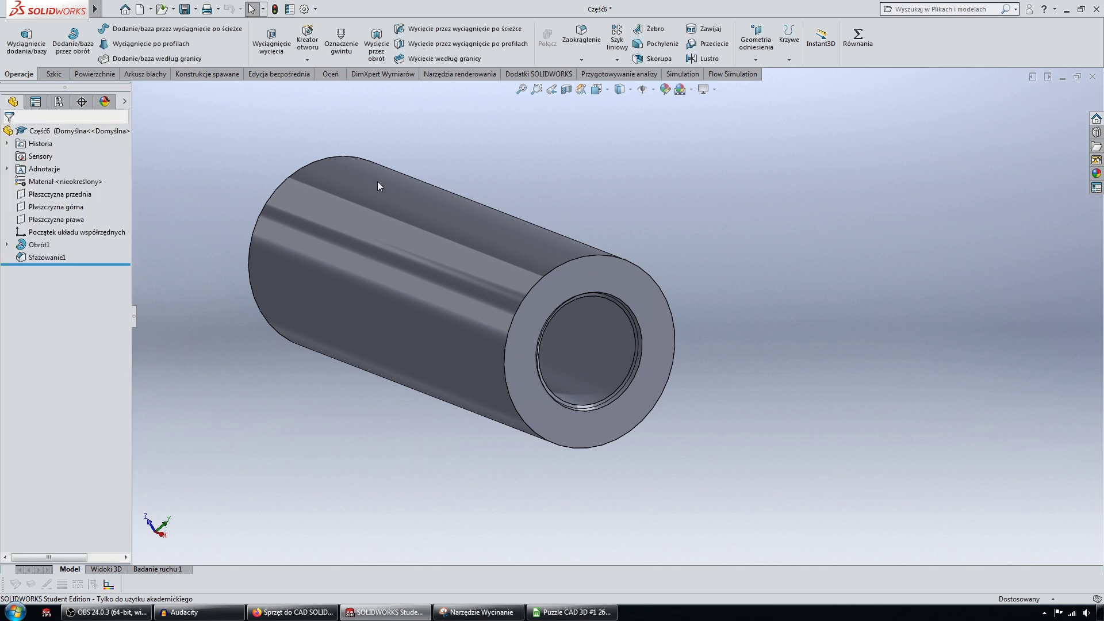
middle_drag(710, 221, 608, 281)
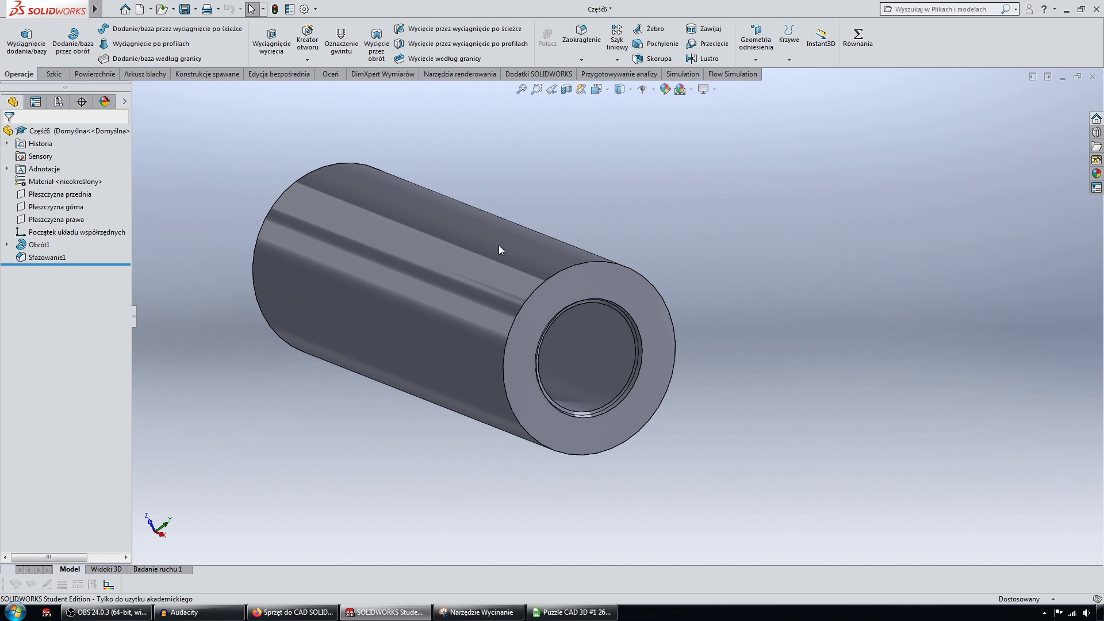
mouse_move(416, 243)
middle_down()
mouse_move(424, 230)
mouse_move(465, 225)
middle_up()
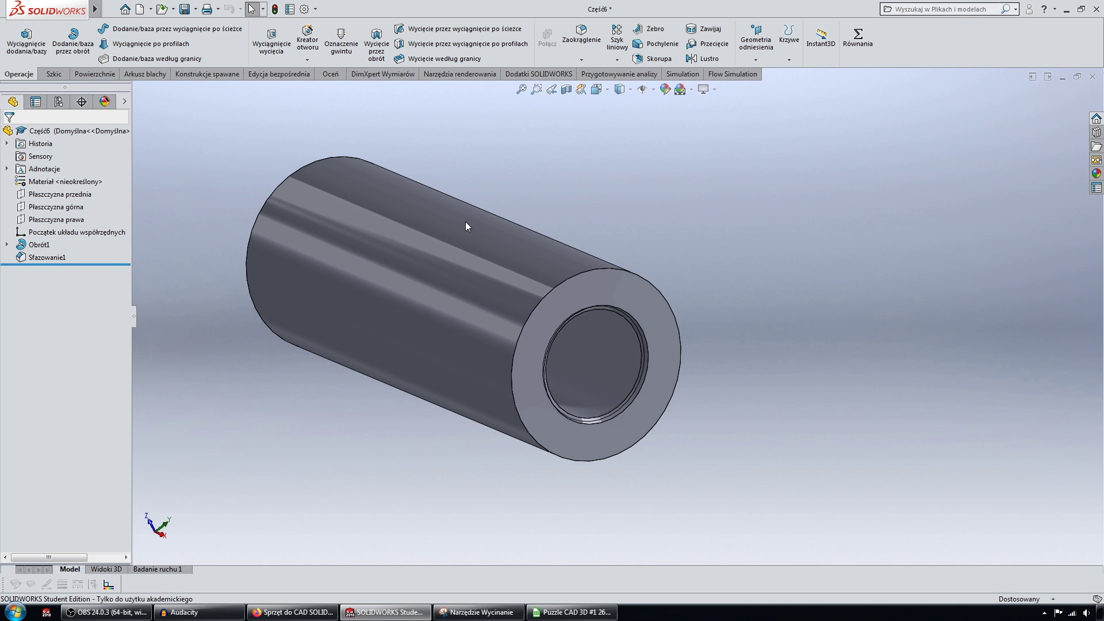
middle_drag(460, 304, 459, 303)
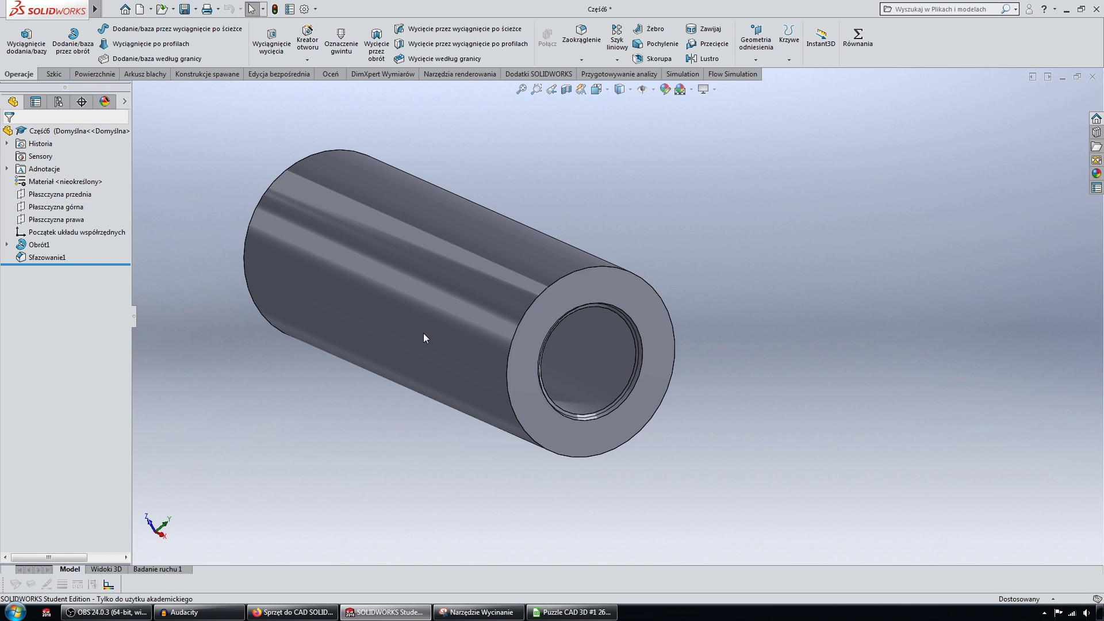
middle_drag(423, 333, 405, 373)
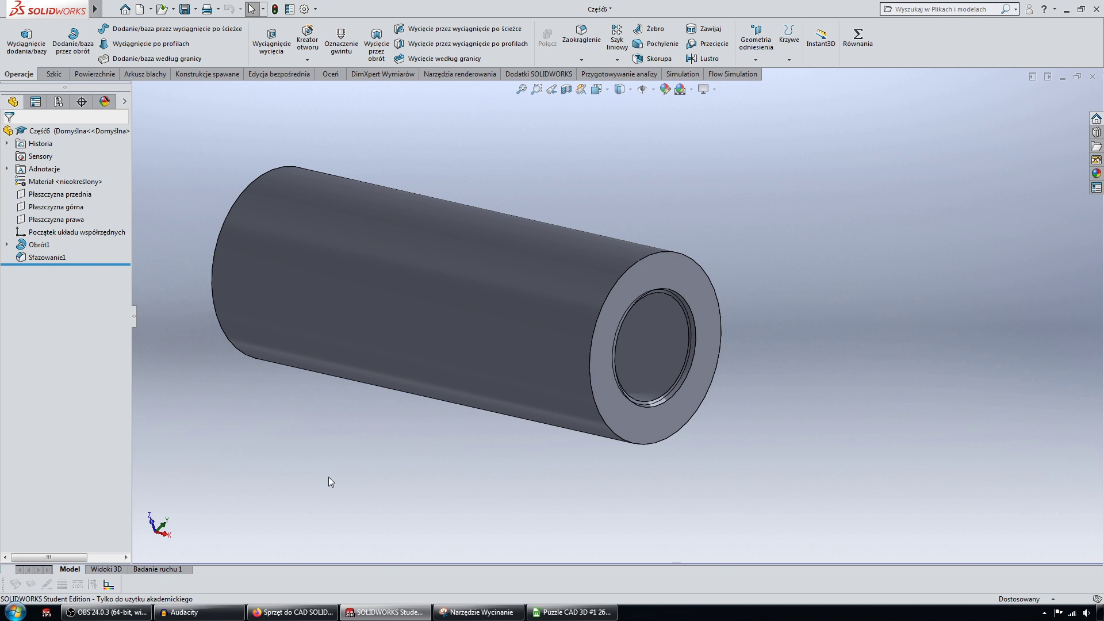
mouse_move(347, 429)
middle_down()
mouse_move(492, 292)
mouse_move(581, 257)
mouse_move(667, 244)
mouse_move(666, 157)
mouse_move(315, 202)
mouse_move(206, 265)
mouse_move(691, 372)
mouse_move(668, 336)
mouse_move(712, 289)
mouse_move(621, 314)
mouse_move(661, 304)
mouse_move(546, 411)
mouse_move(535, 397)
middle_up()
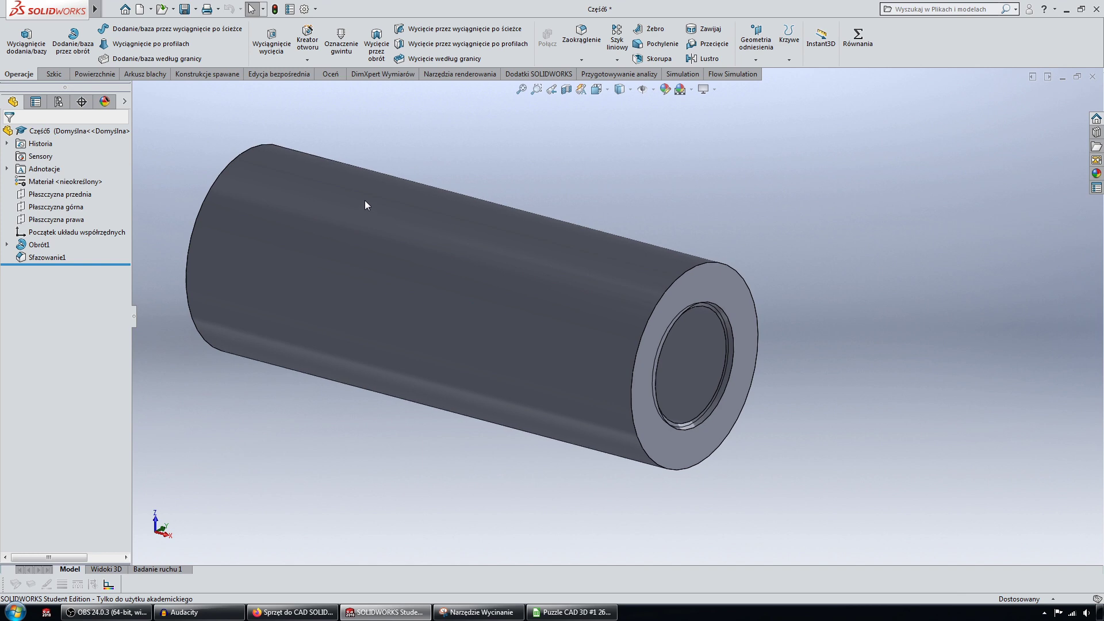
- Close the tube part without saving and create a new empty part
click(1090, 76)
click(531, 315)
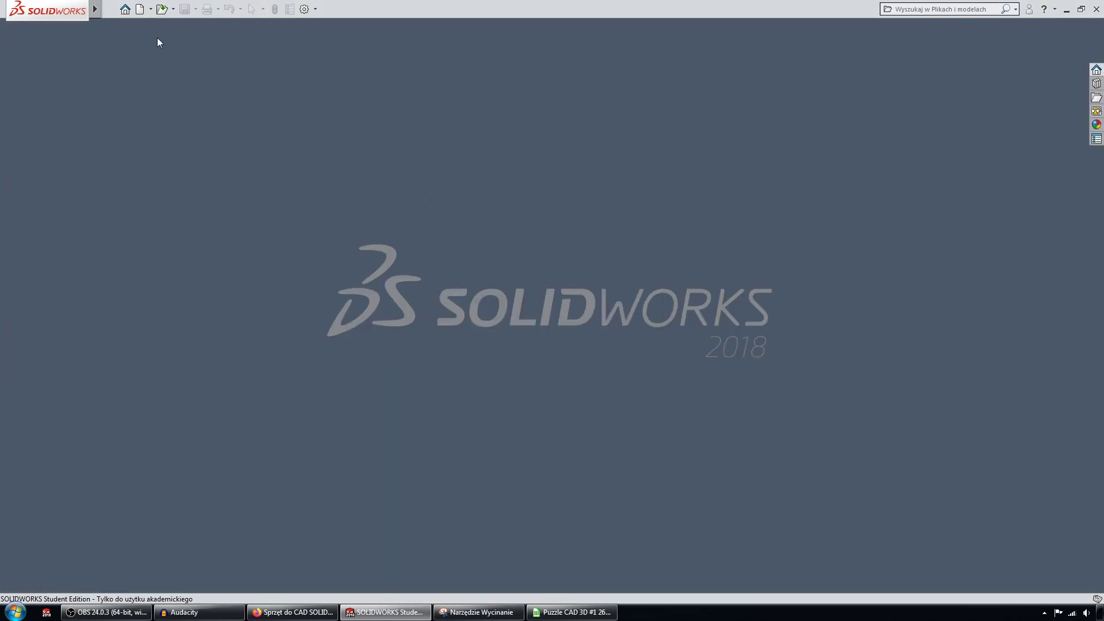
click(140, 9)
double_click(85, 181)
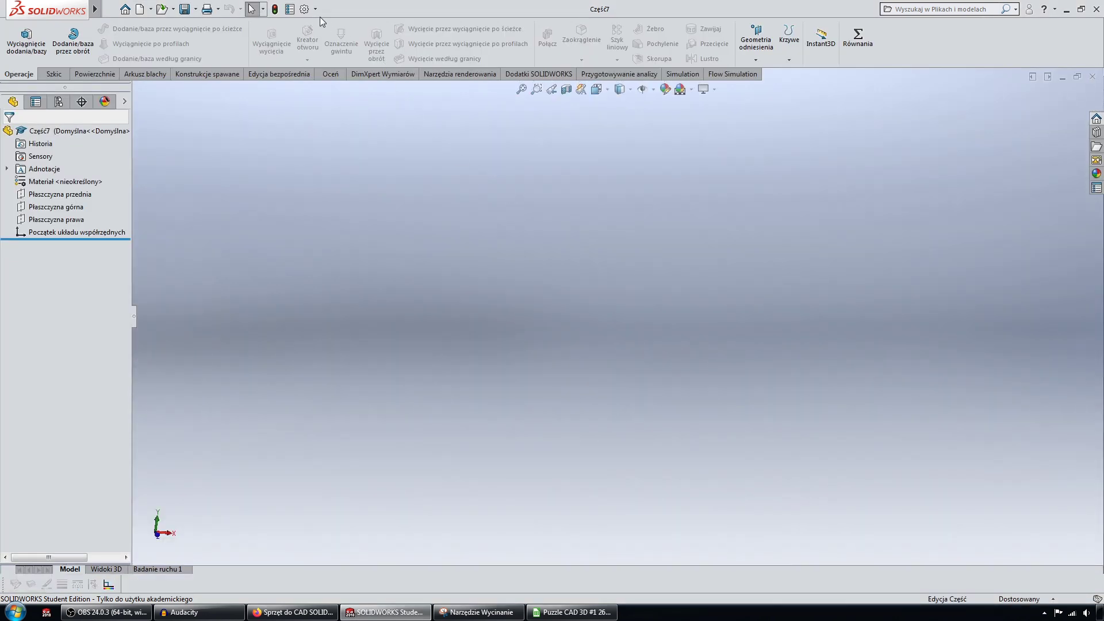
- Copy 'Uchwyt centralny' from Calc cell R31 into the part's Nazwa custom property
click(289, 9)
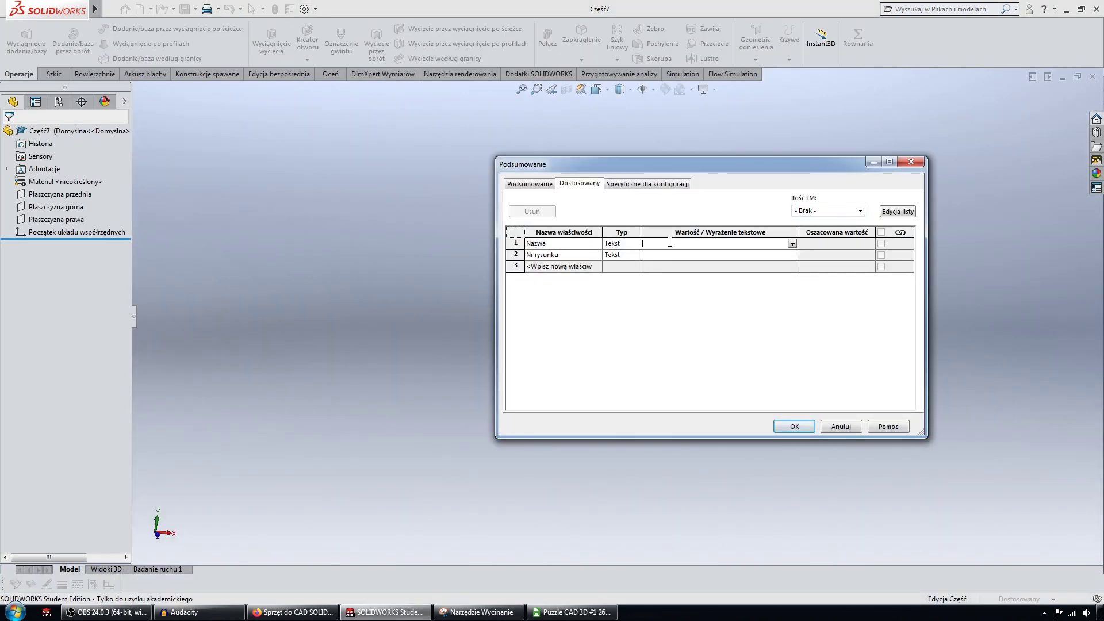
click(572, 612)
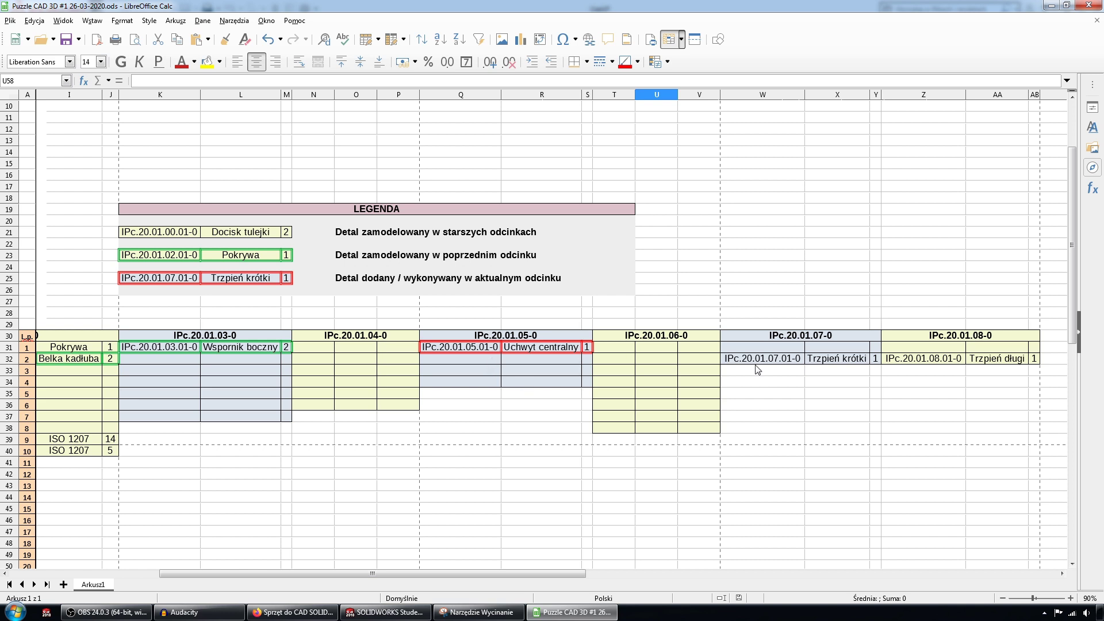
click(534, 347)
key(F2)
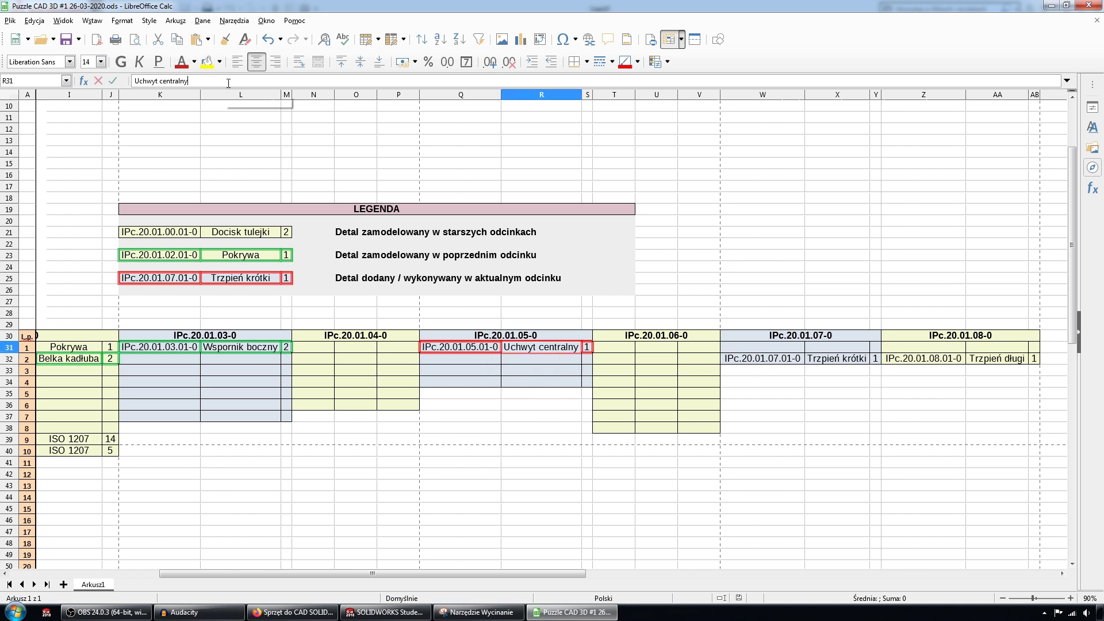
key(shift+Home)
key(ctrl+c)
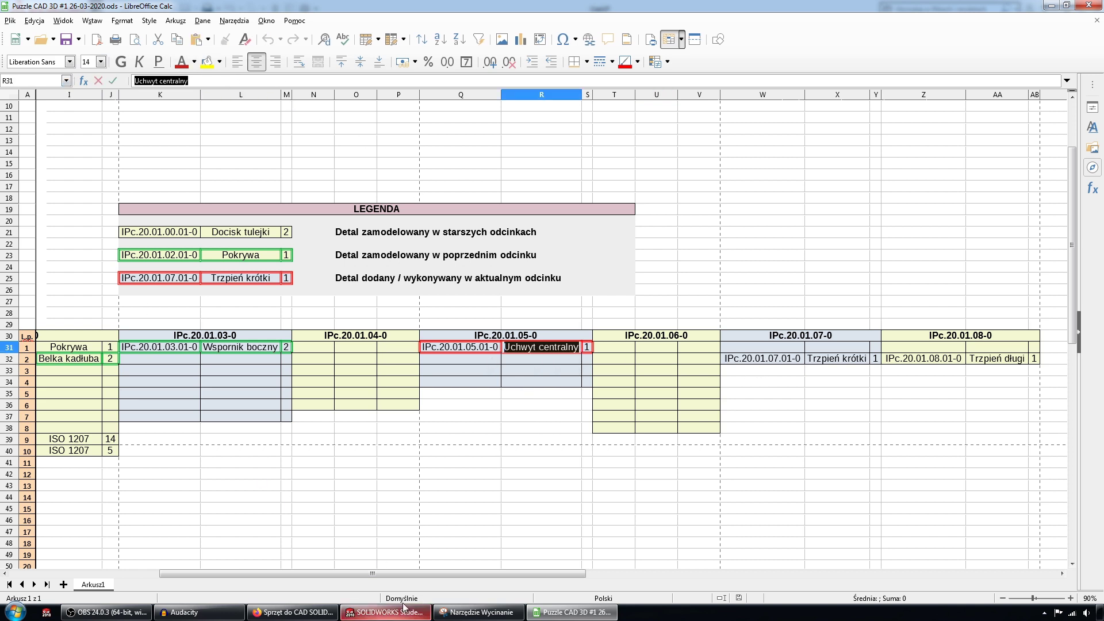
click(391, 612)
key(ctrl+v)
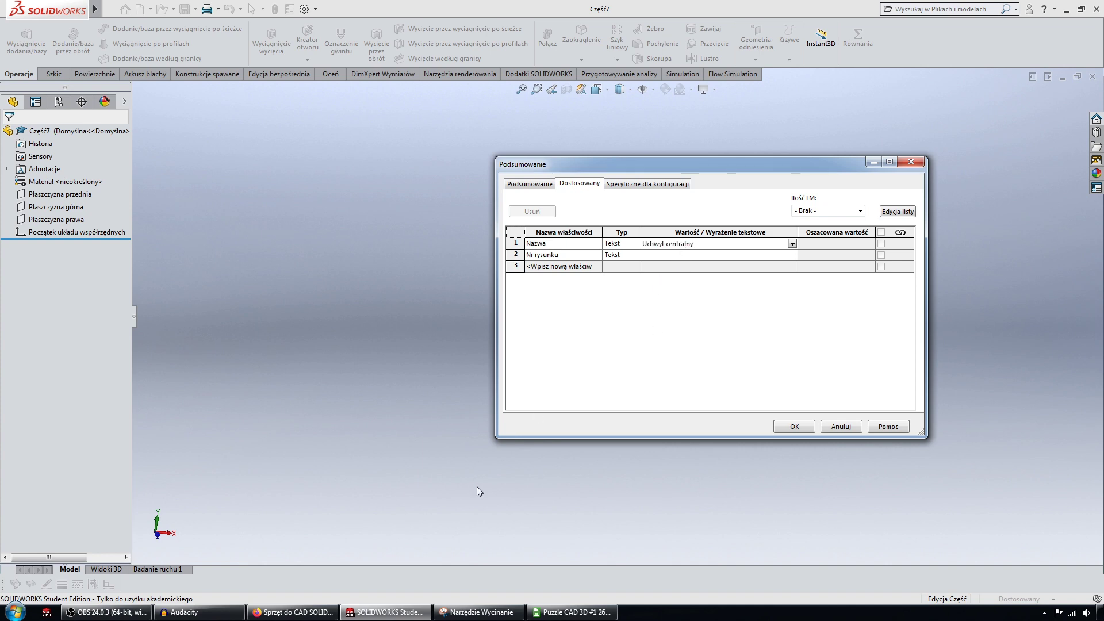
- Paste drawing number IPc.20.01.05.01-0 from Calc into Nr rysunku and accept the properties
click(555, 611)
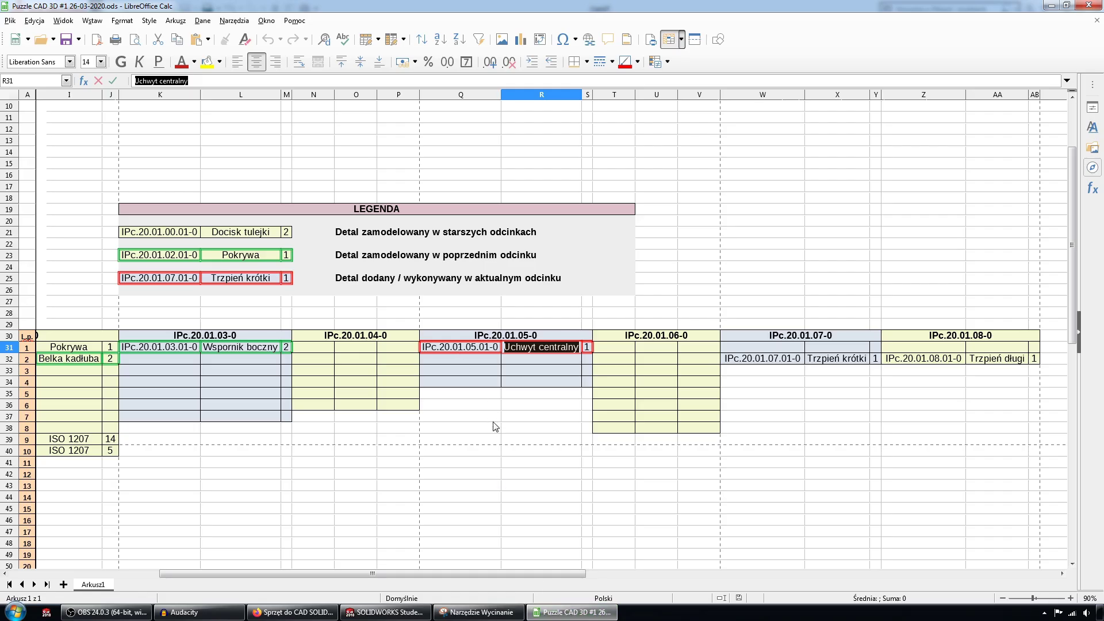
click(475, 350)
triple_click(211, 82)
key(ctrl+c)
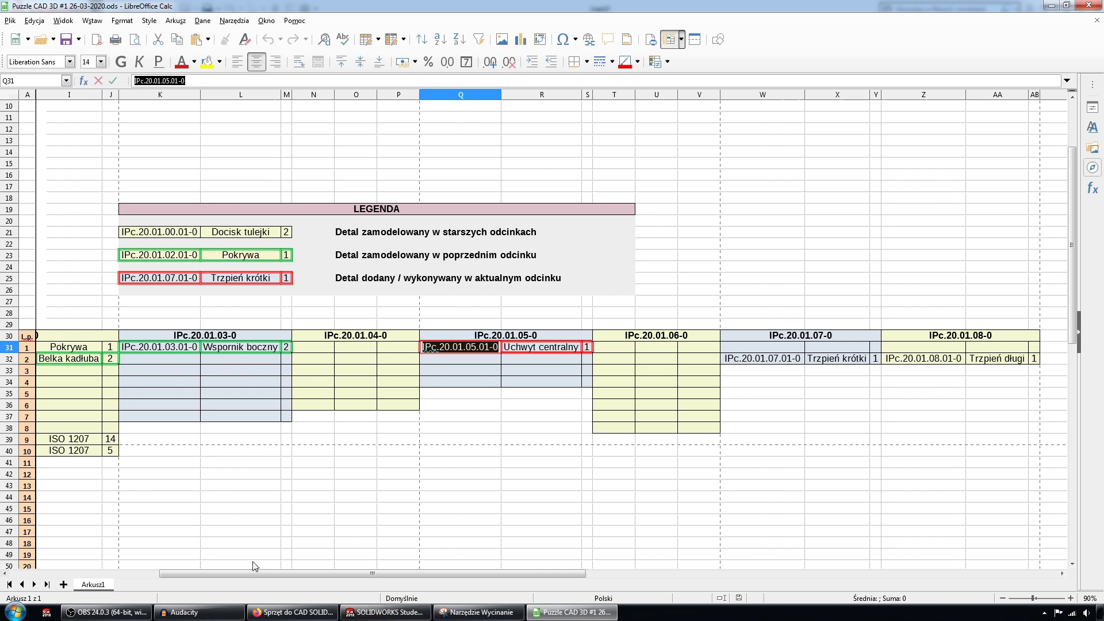
click(386, 611)
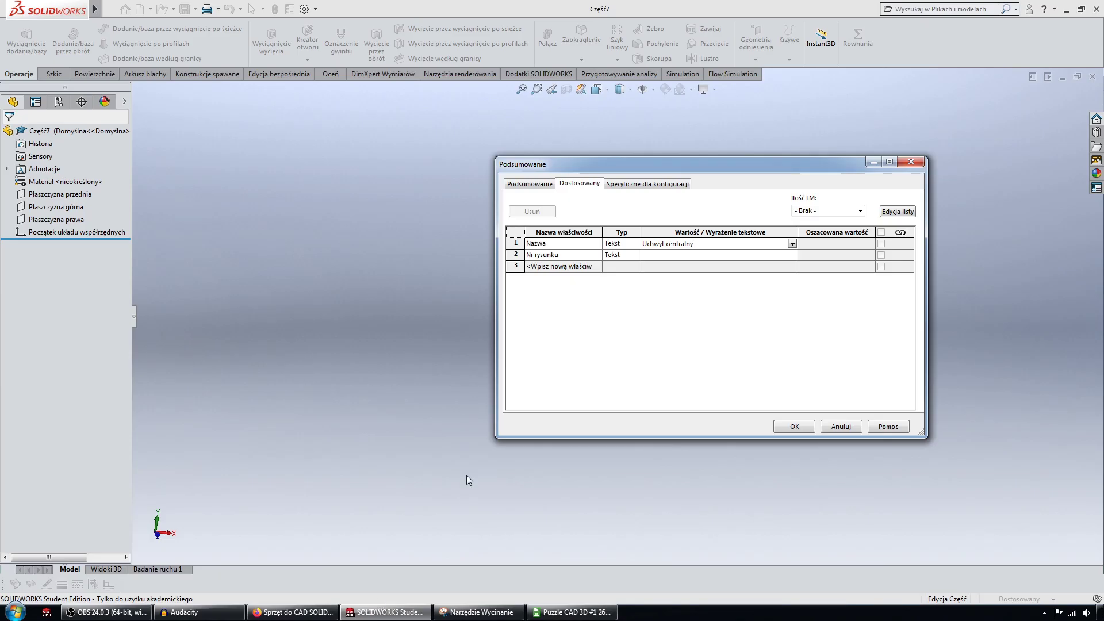
click(662, 257)
key(ctrl+v)
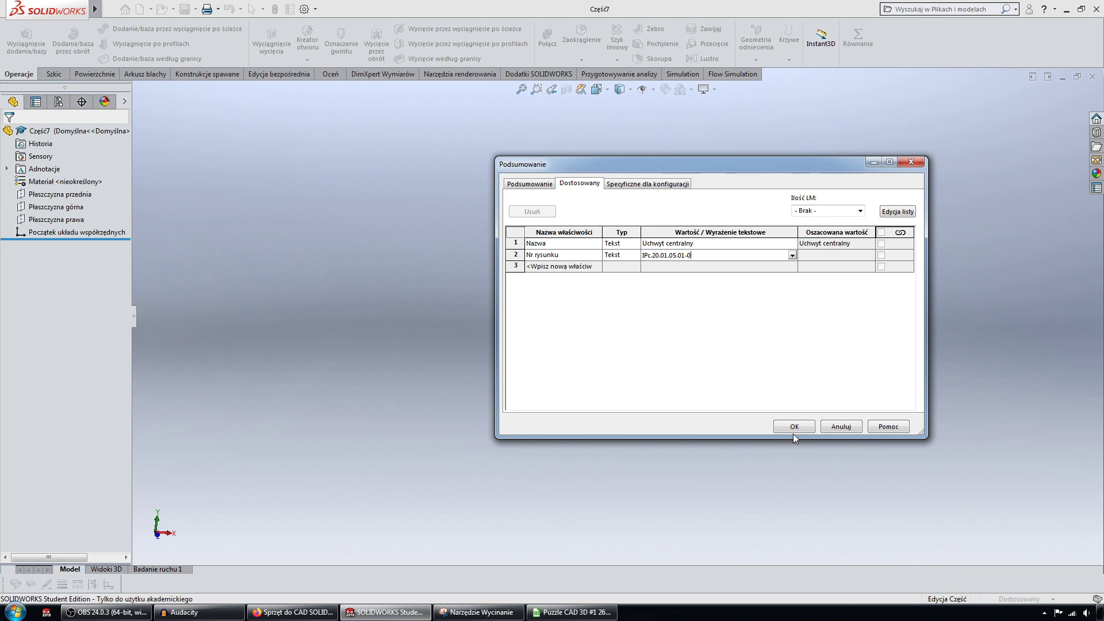
click(794, 429)
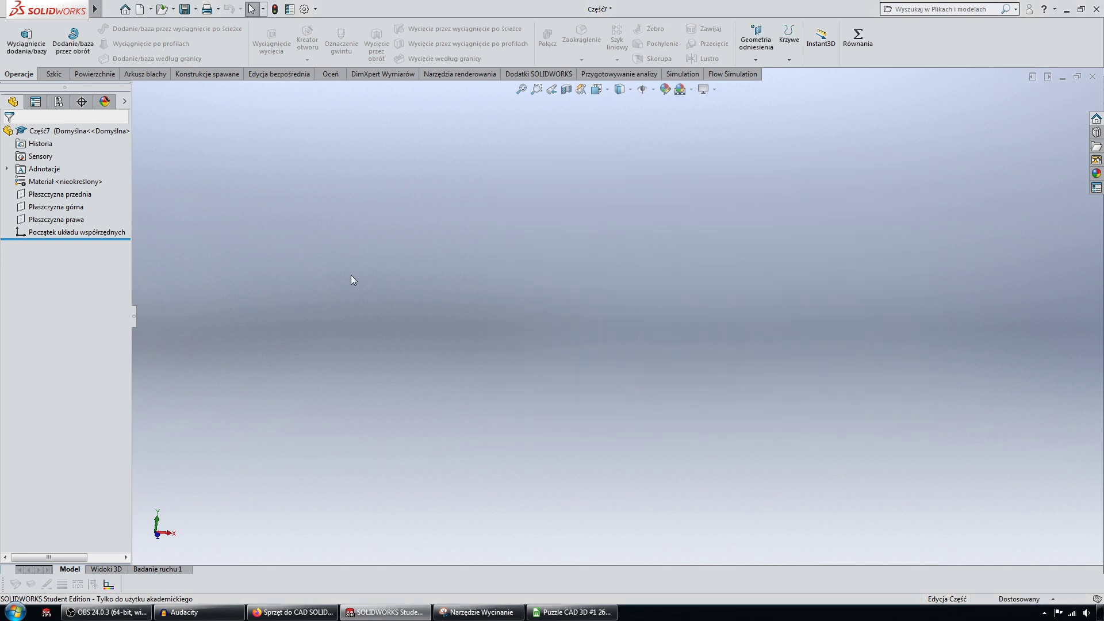
click(589, 612)
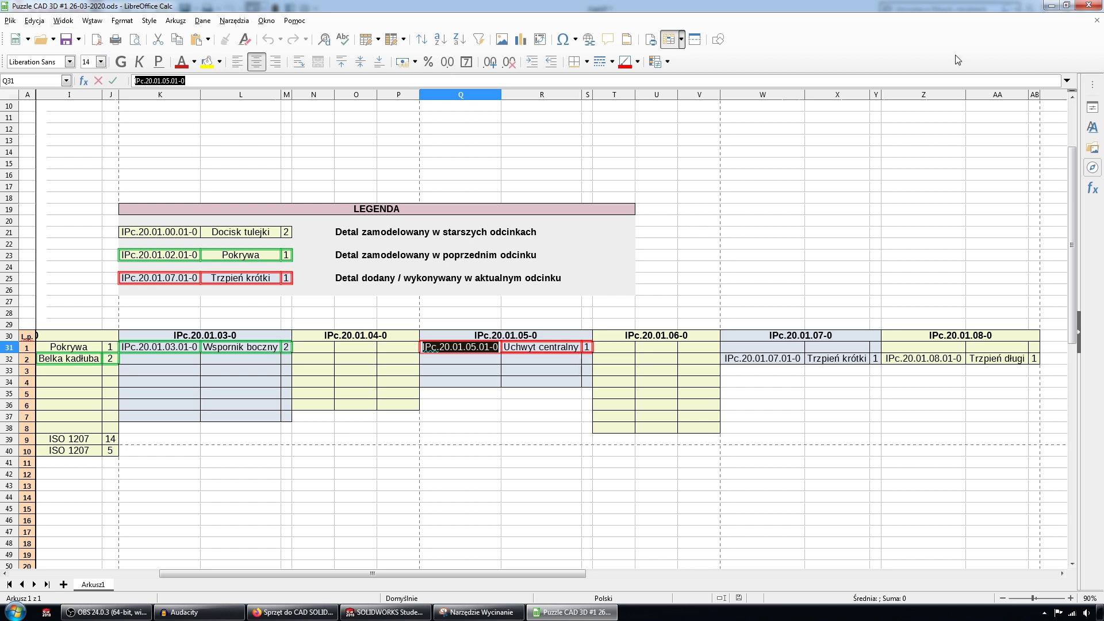
click(1054, 9)
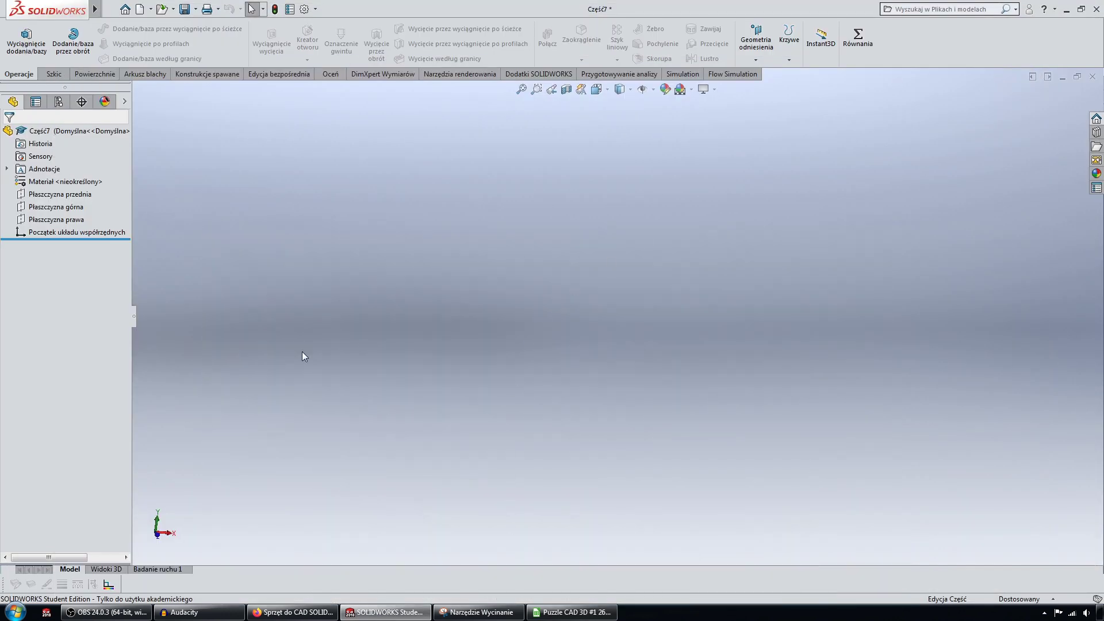
- Draw a centre rectangle at the origin in a new front-plane sketch
click(51, 73)
click(13, 34)
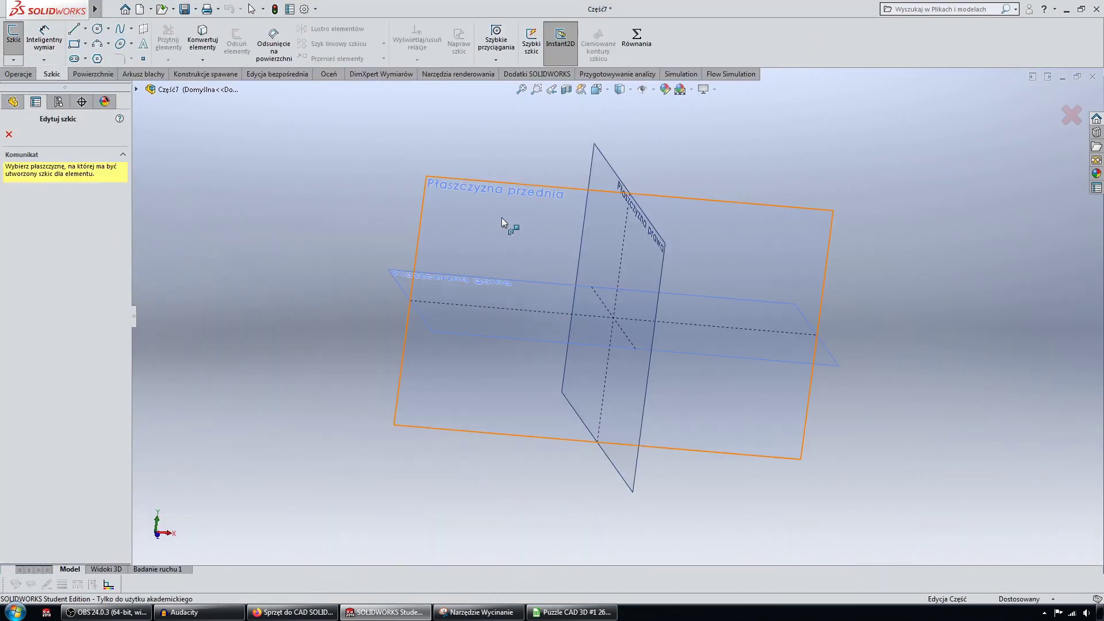
click(502, 222)
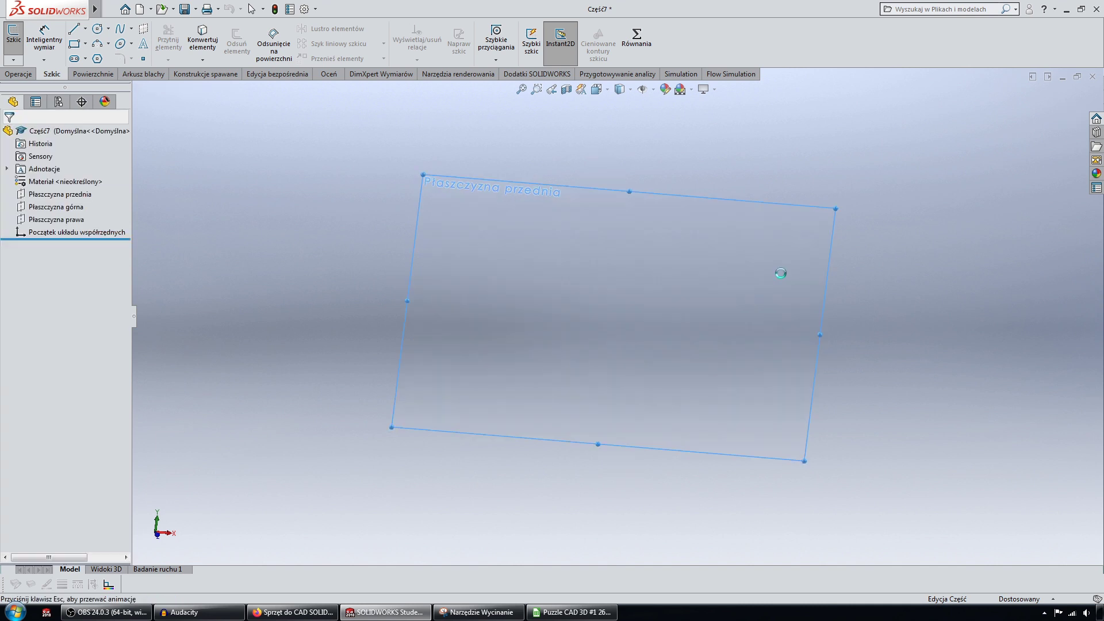
click(85, 44)
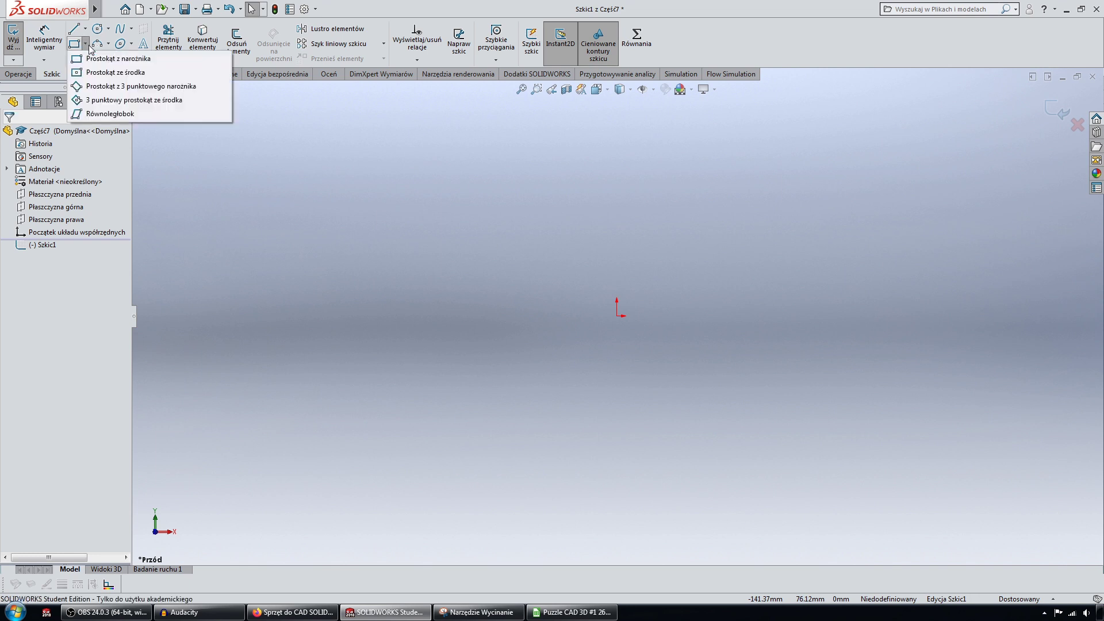
click(104, 70)
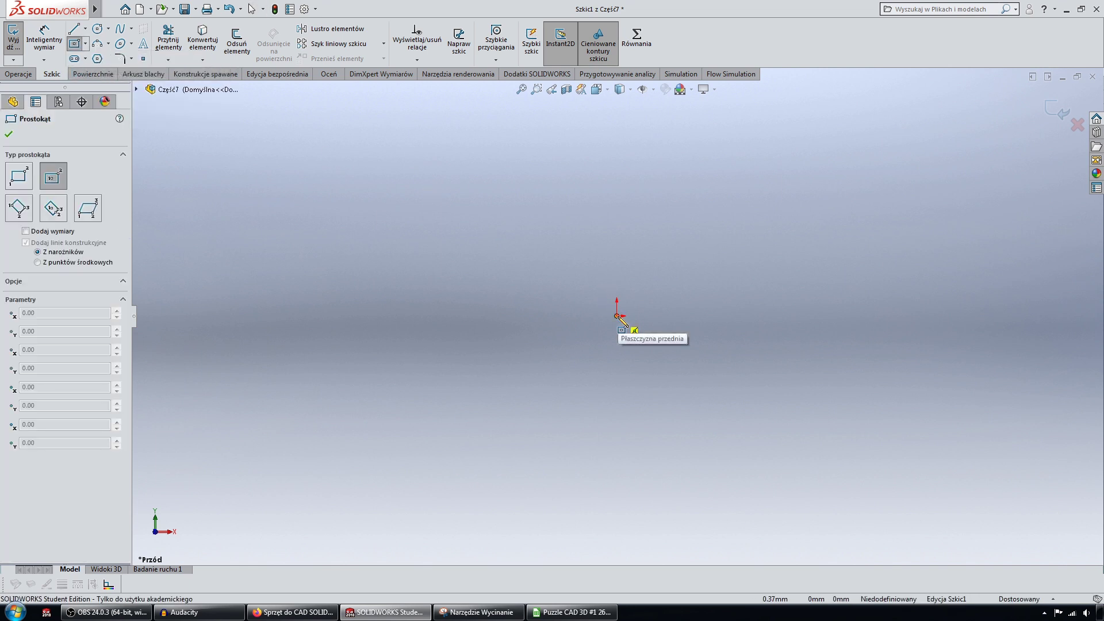
click(617, 316)
click(860, 378)
key(Escape)
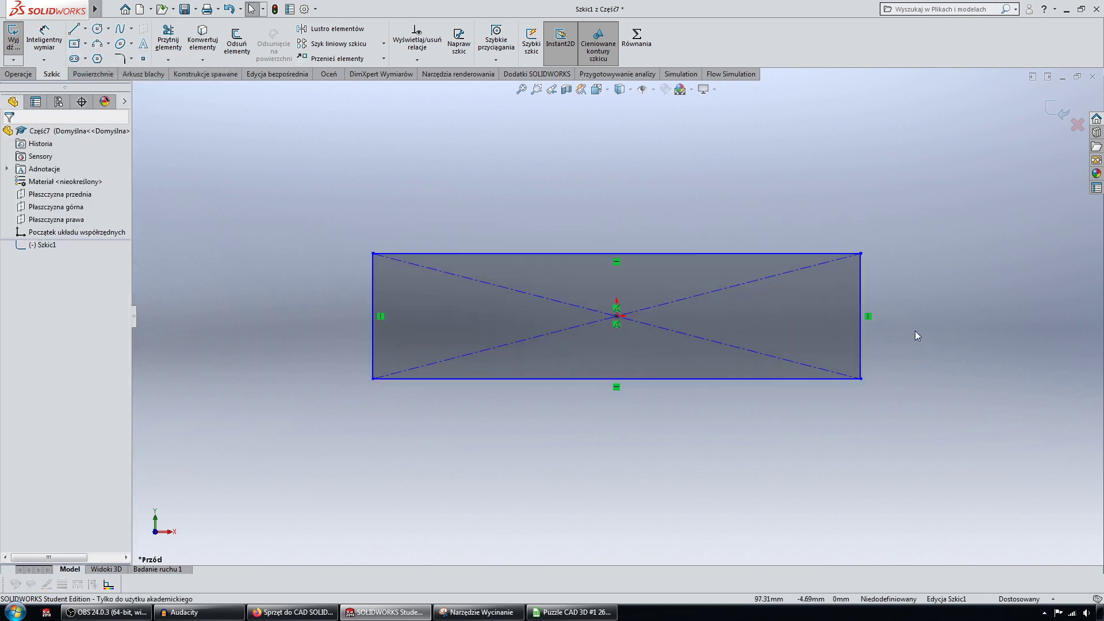
- Dimension the rectangle 13 mm tall and 18 mm wide, then exit the sketch
click(44, 38)
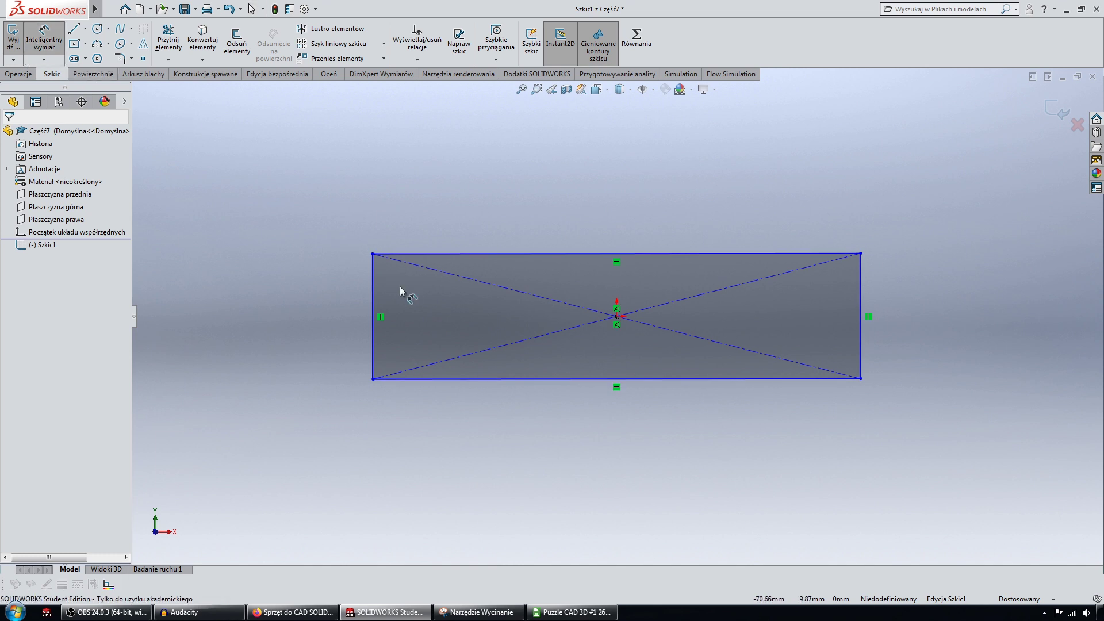
click(373, 280)
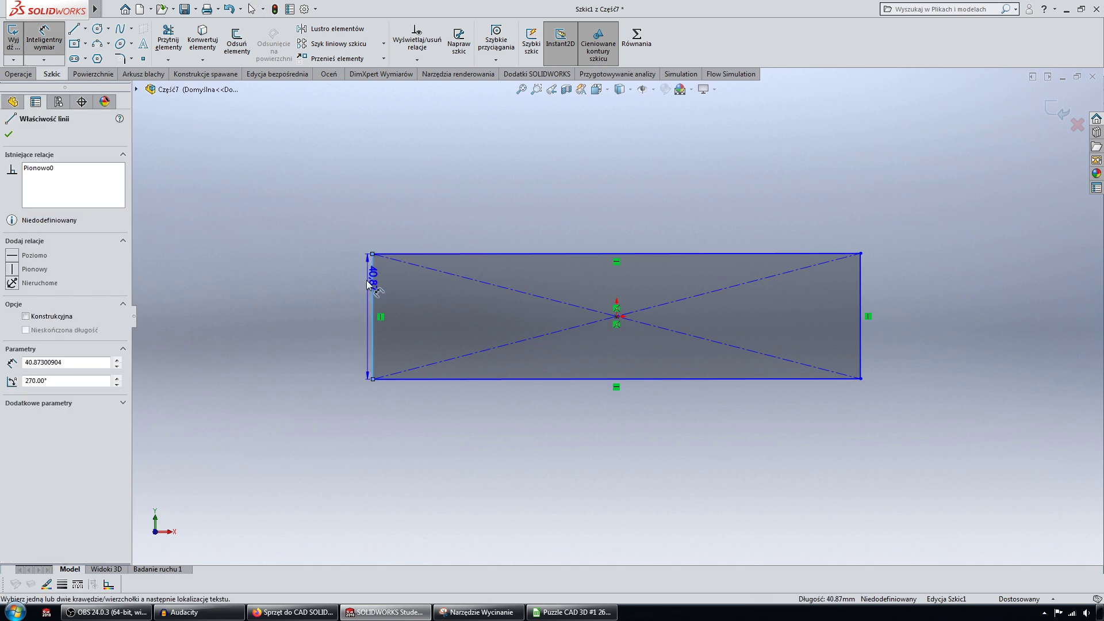
click(337, 274)
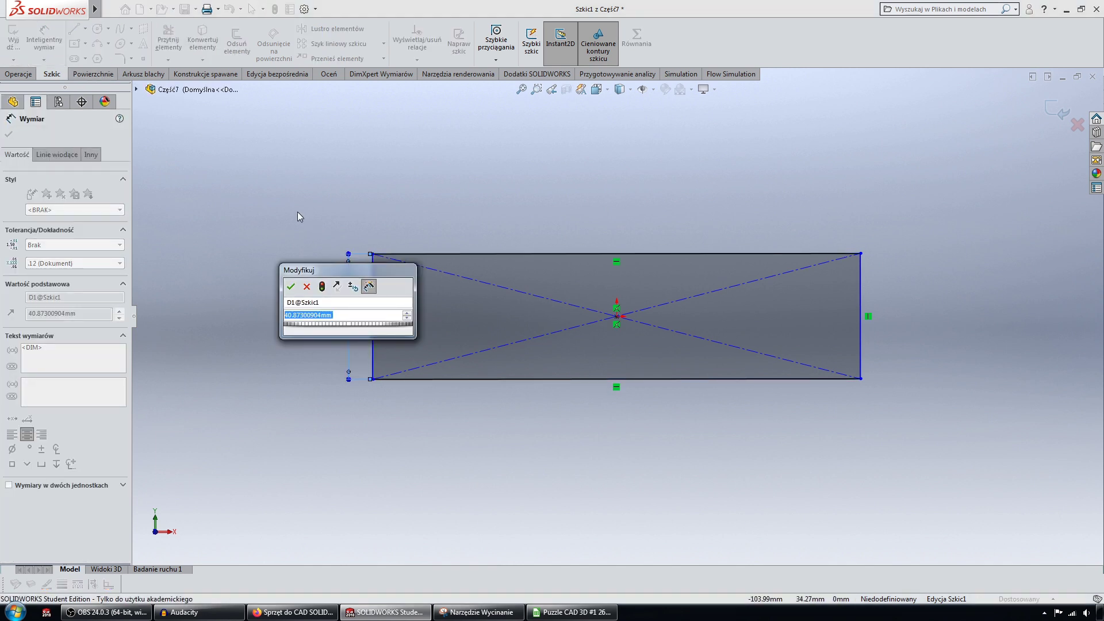
text(13)
key(Return)
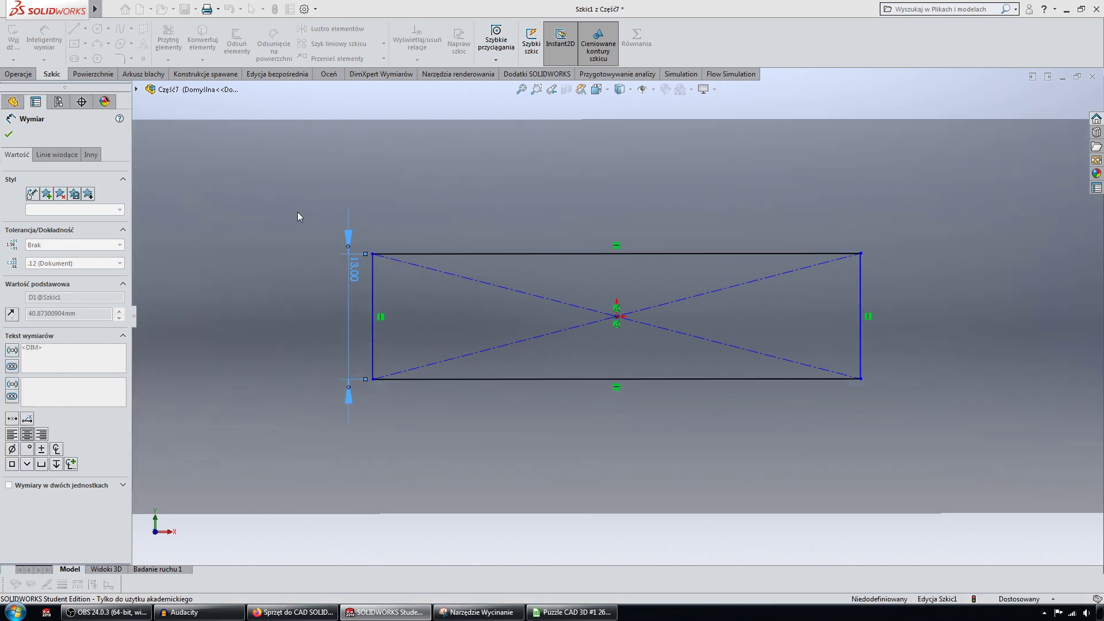
click(547, 253)
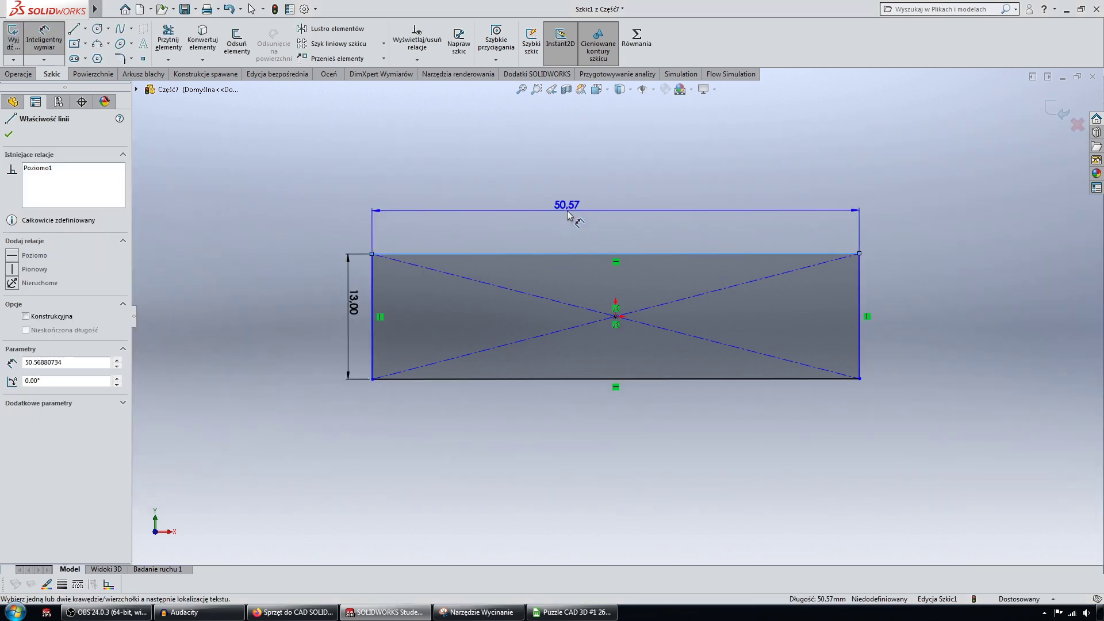
click(567, 211)
text(18)
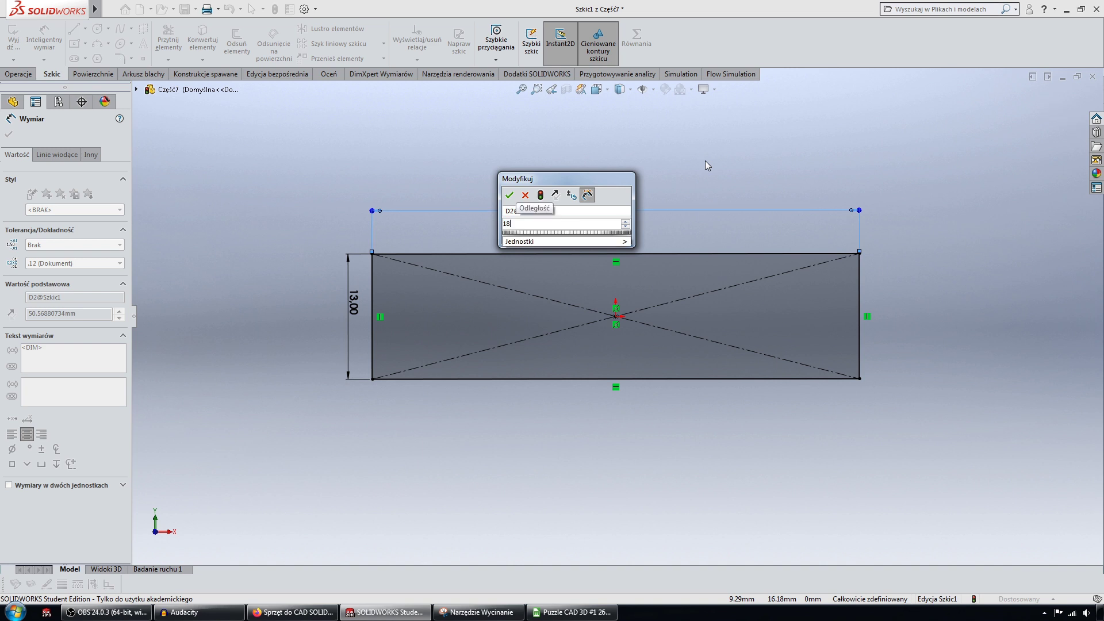
key(Return)
click(1058, 113)
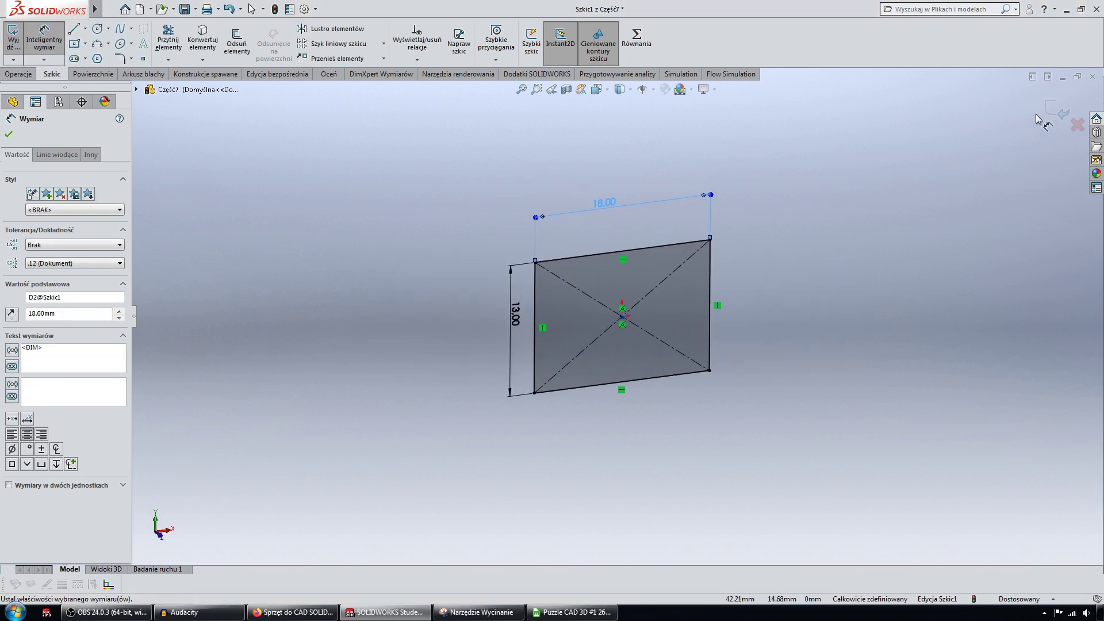
- Extrude the rectangle Mid Plane to a 60 mm depth
click(23, 74)
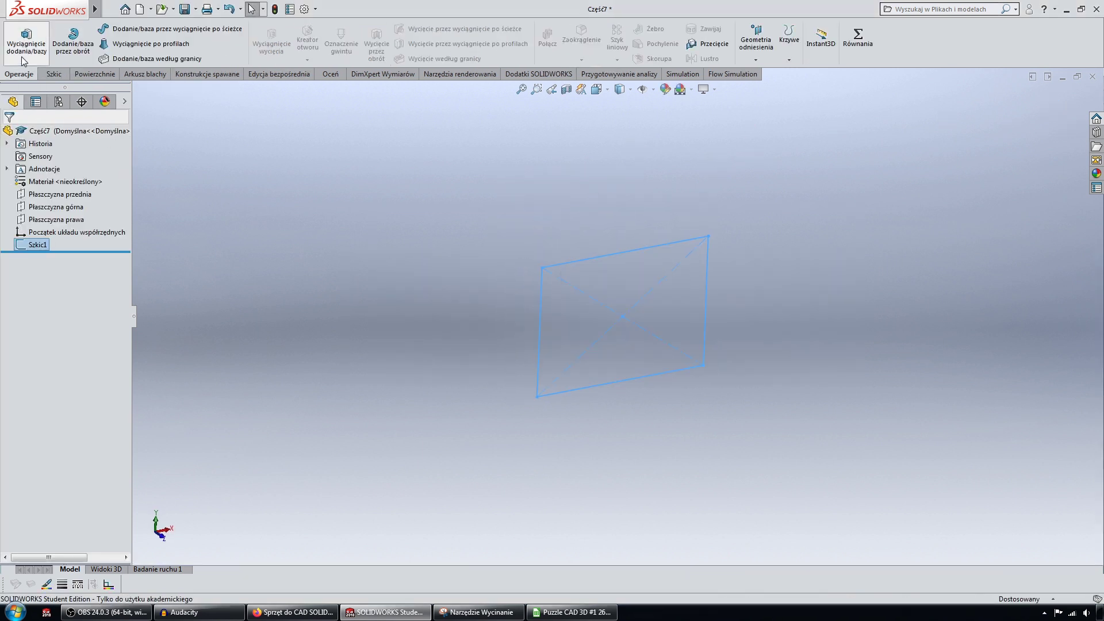
click(26, 40)
click(75, 203)
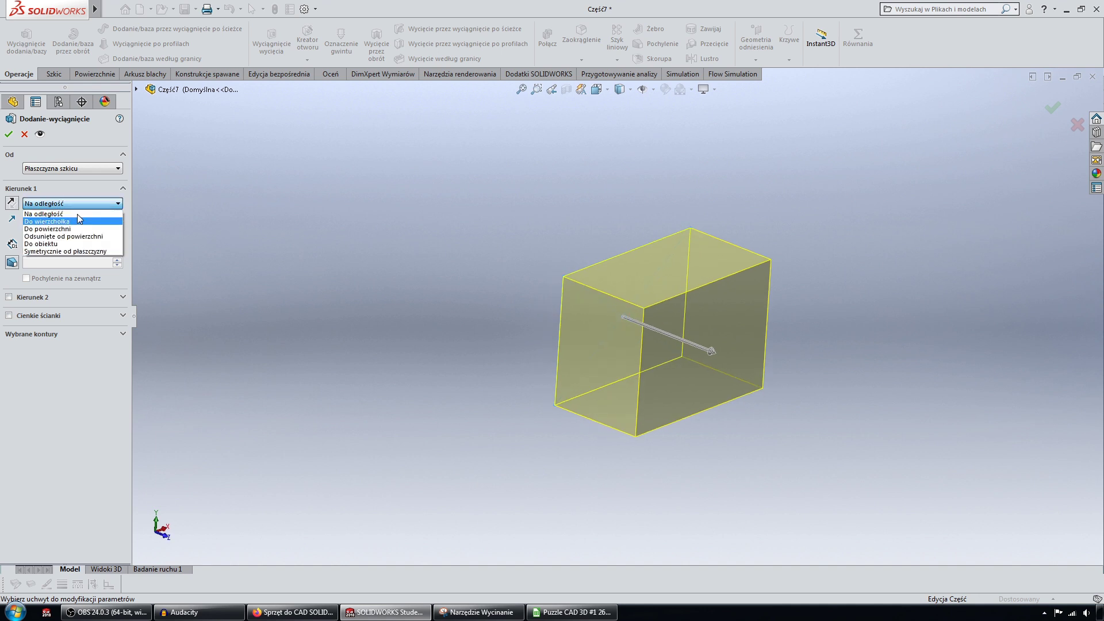
click(92, 251)
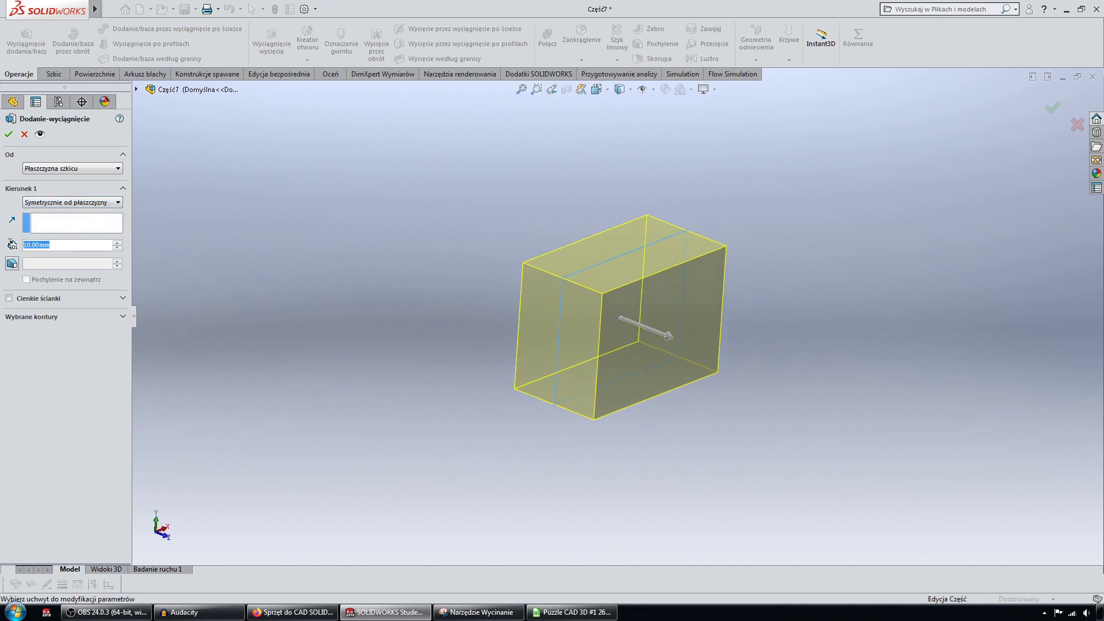
text(60)
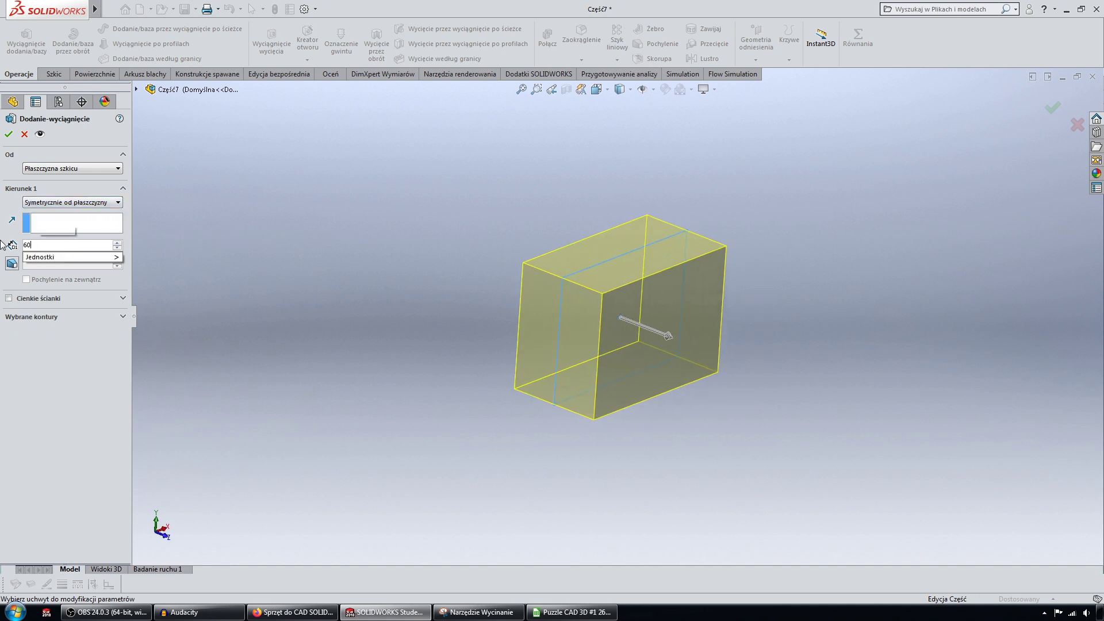
key(Return)
click(9, 134)
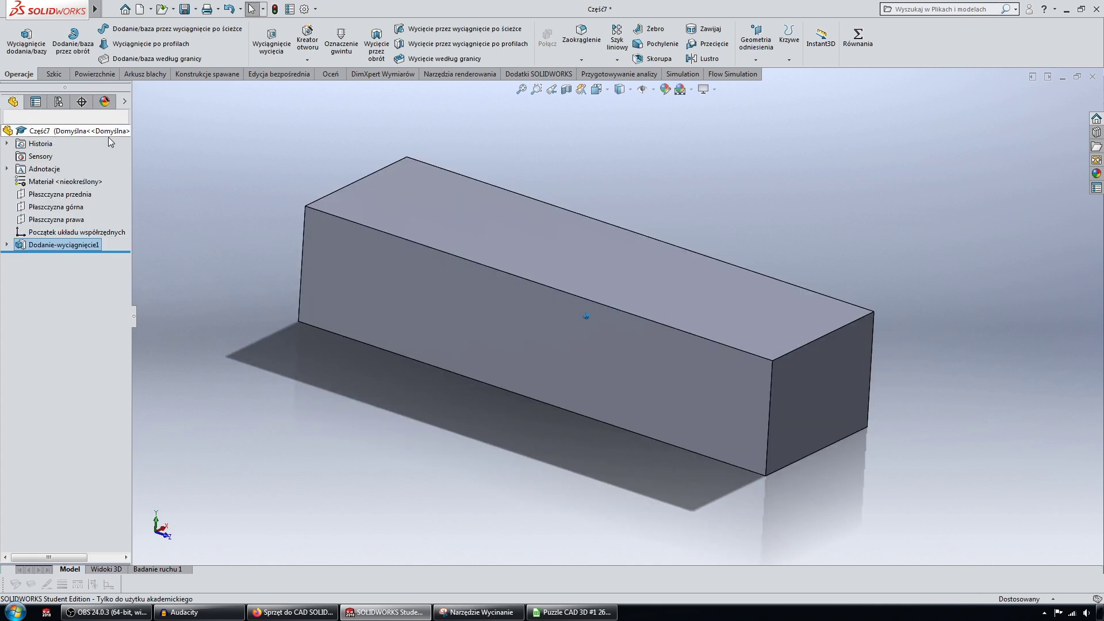
- Fit the block in view, orbit it and select its large front face
key(f)
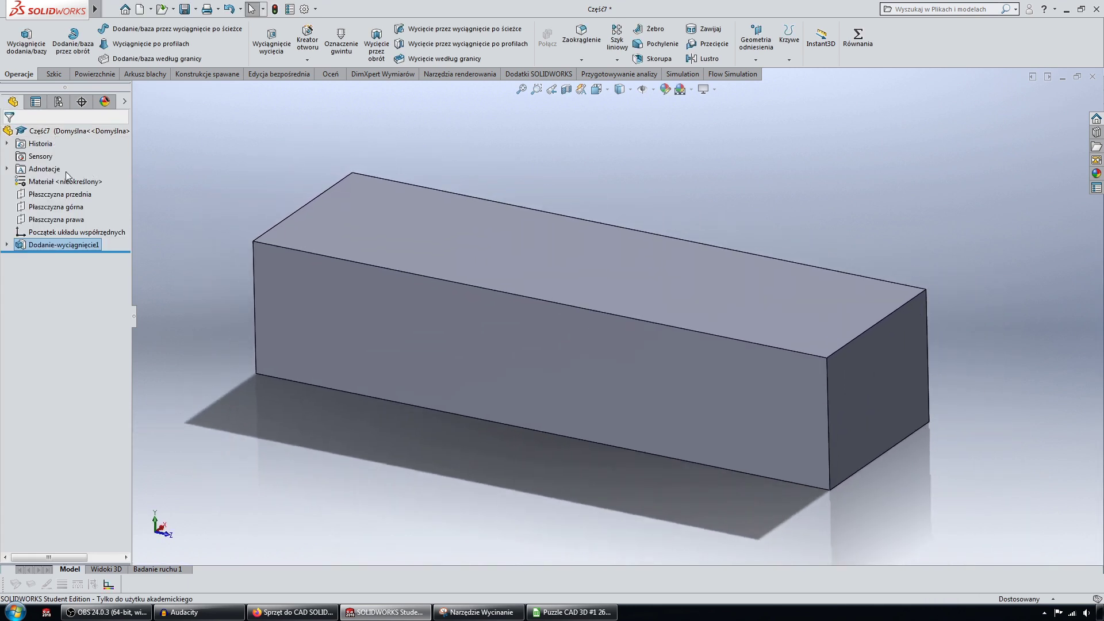
click(47, 224)
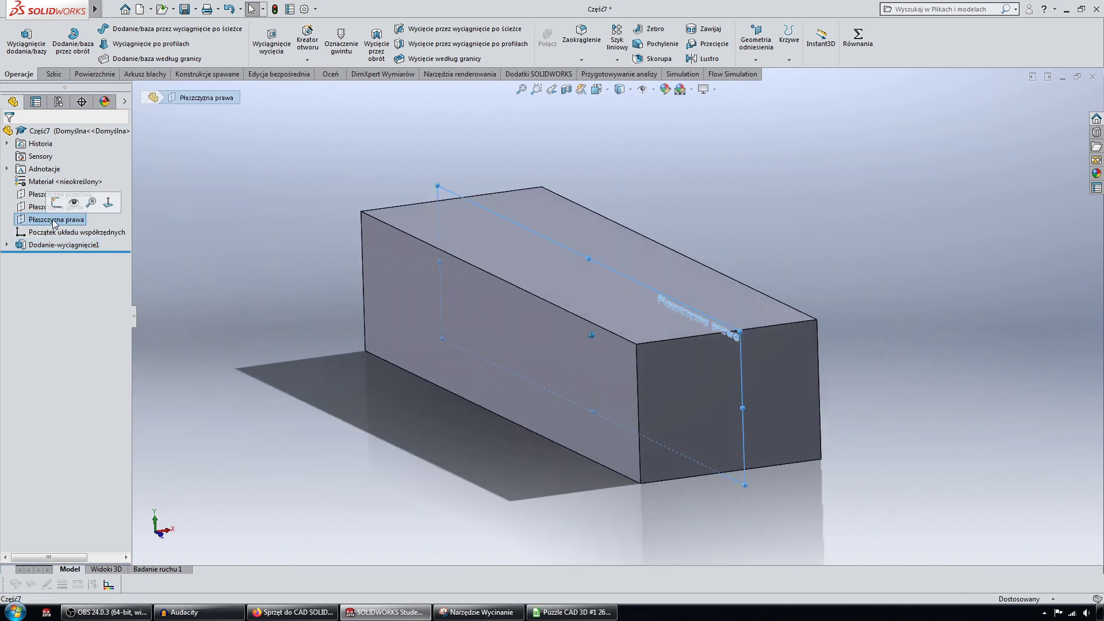
middle_drag(522, 225, 477, 287)
click(255, 181)
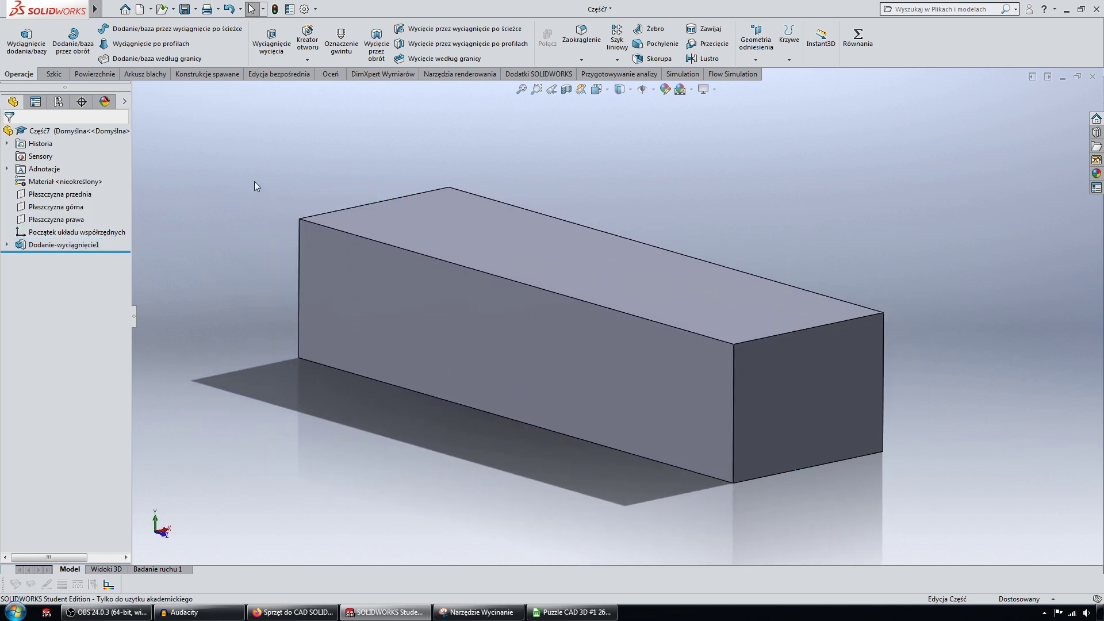
click(369, 291)
- Open a sketch on the front face and draw a corner rectangle across it
click(417, 254)
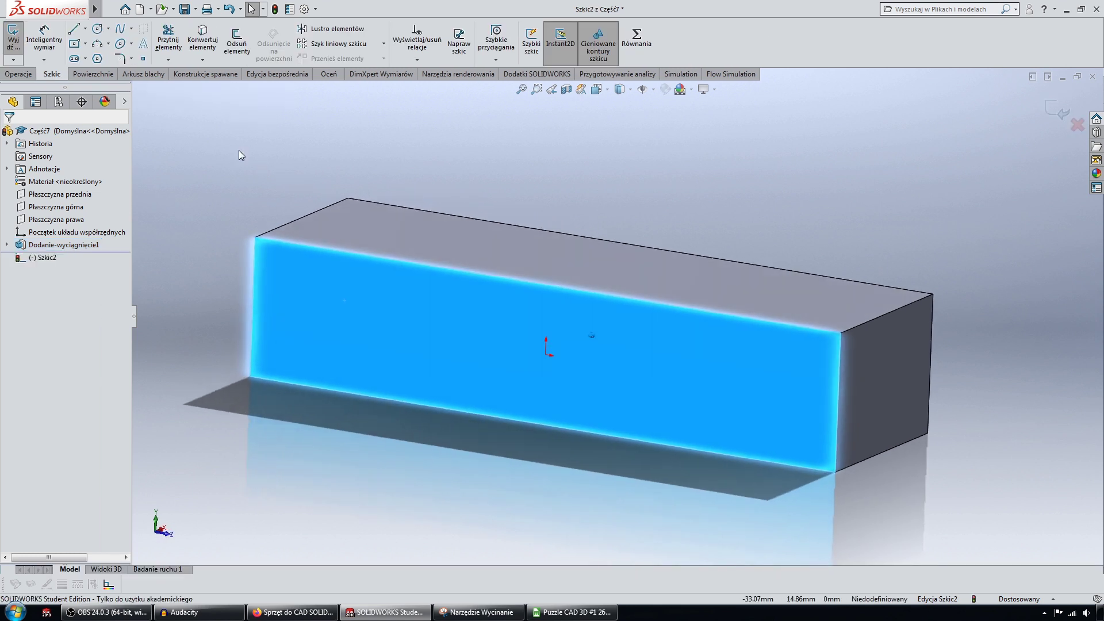
click(76, 44)
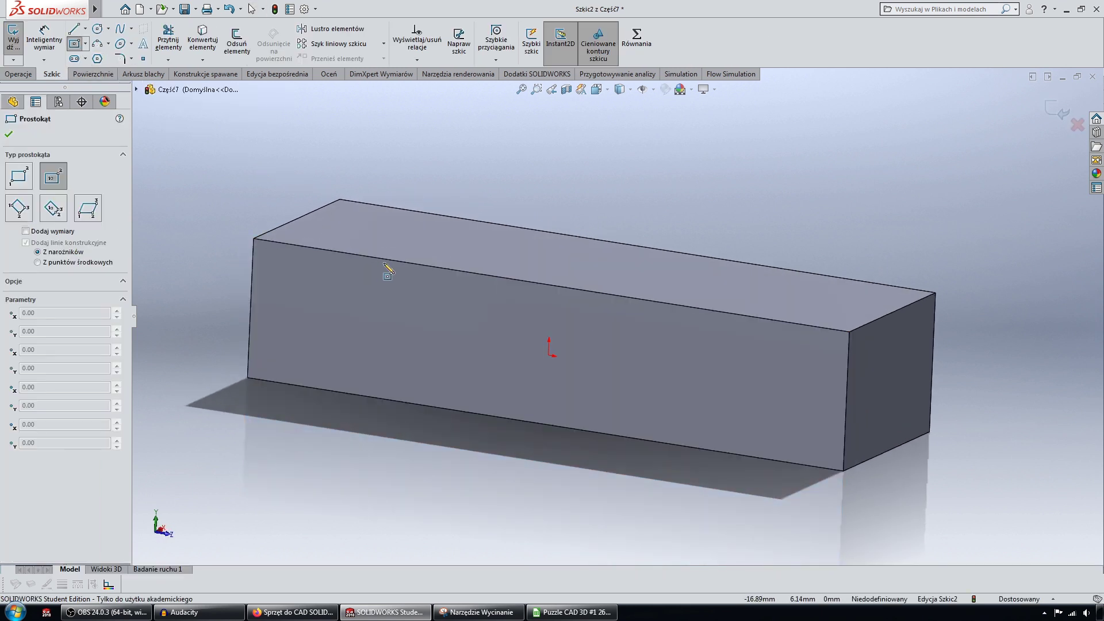
click(86, 43)
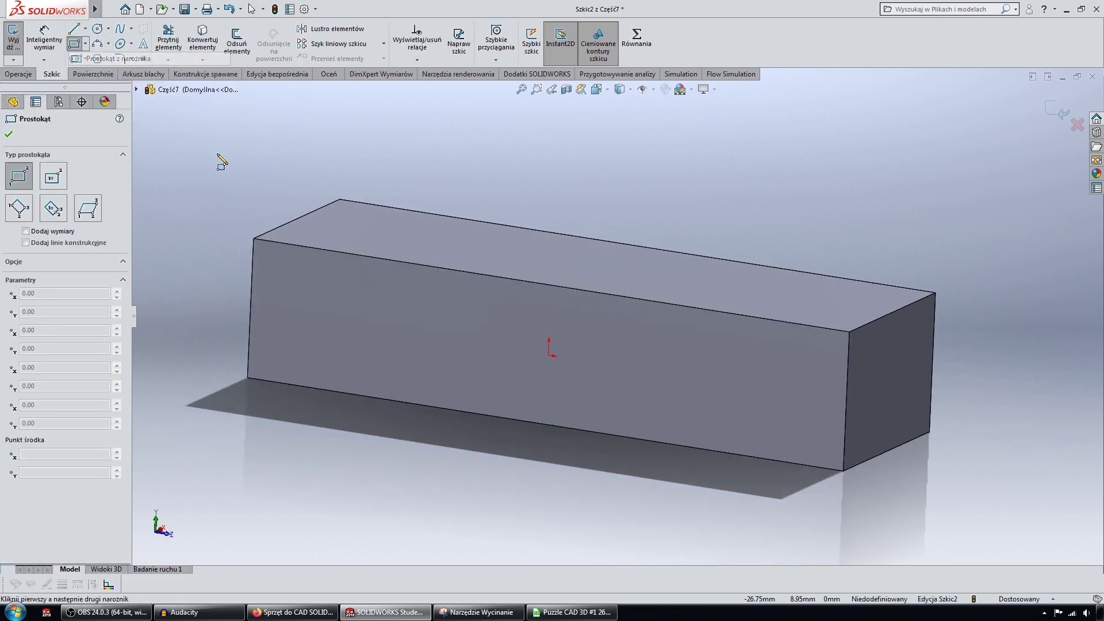
click(437, 268)
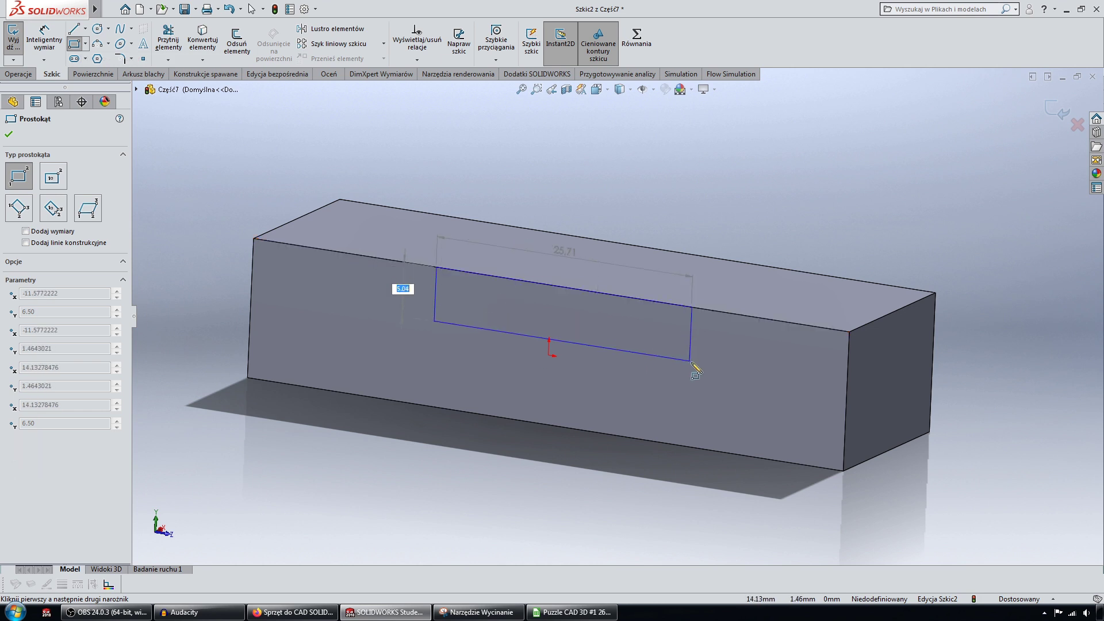
click(719, 398)
key(Escape)
- Zoom and orbit the box to check where the Right Plane lies
scroll(521, 295, down, 3)
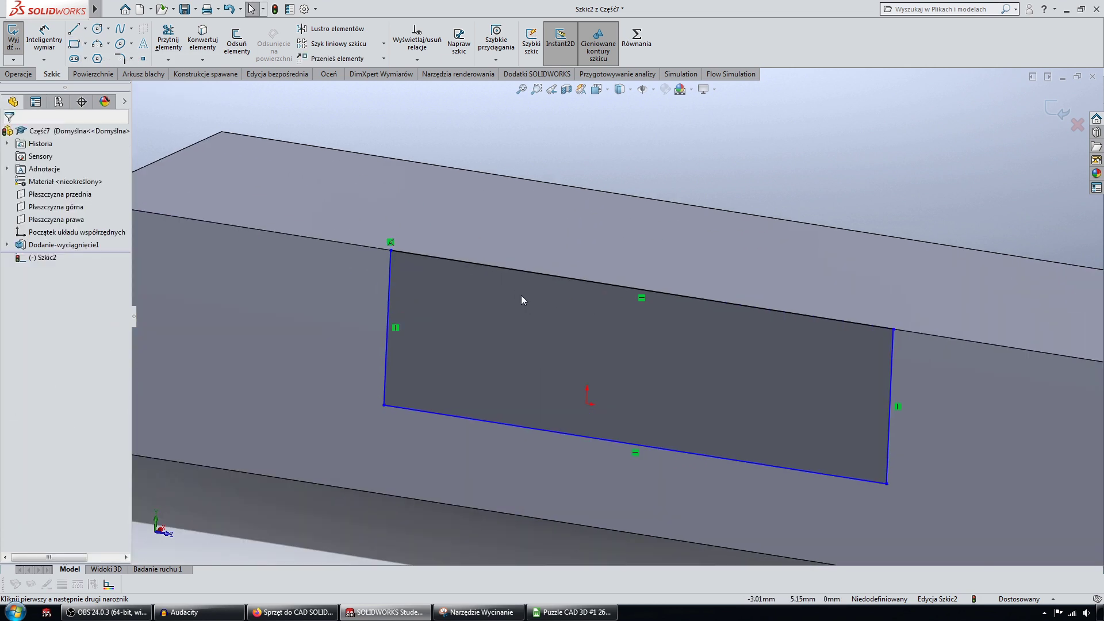
scroll(713, 304, up, 1)
scroll(535, 277, up, 1)
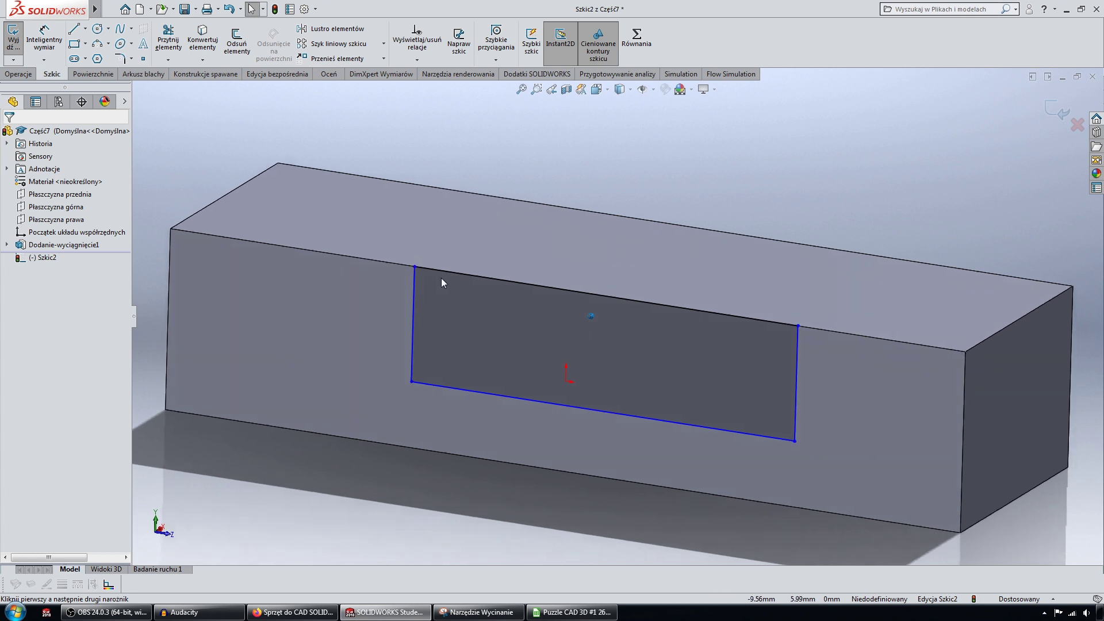
scroll(345, 261, up, 1)
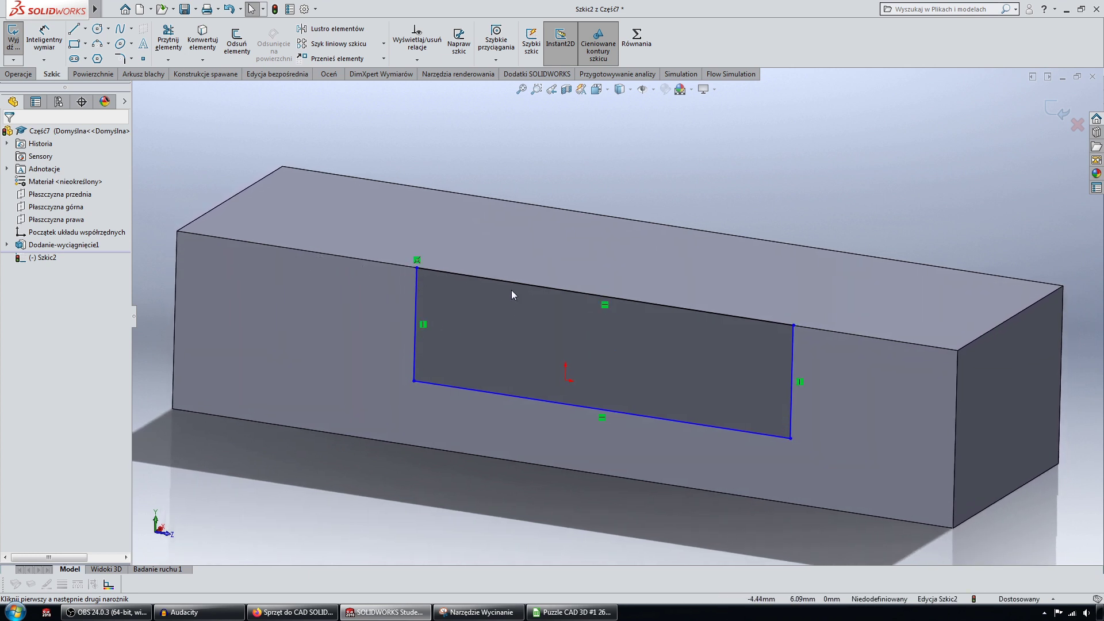
scroll(402, 247, up, 1)
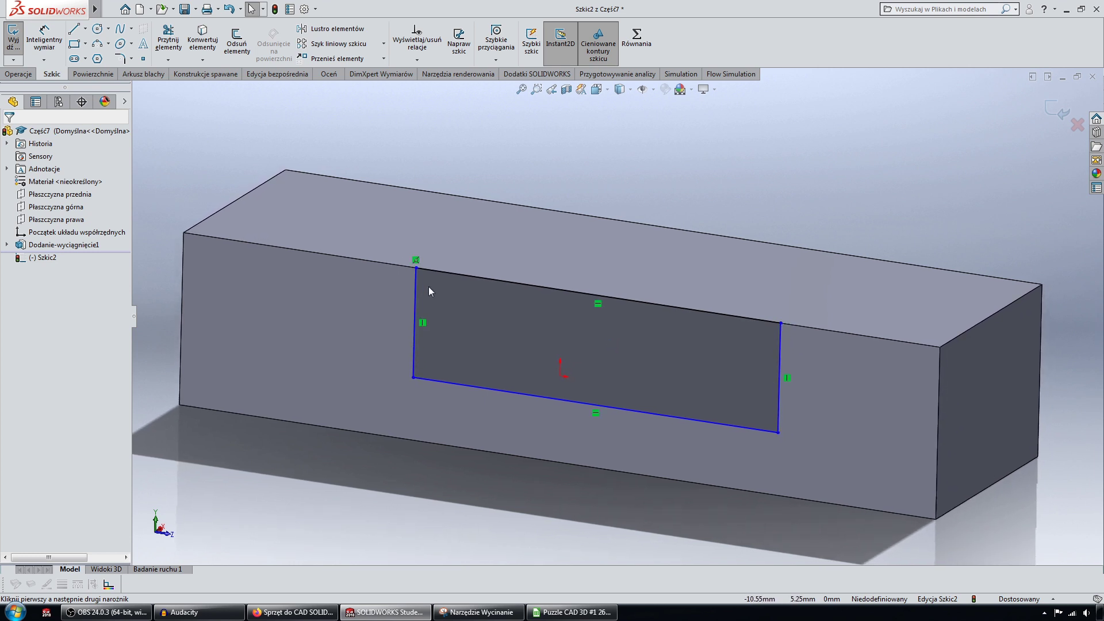
click(56, 219)
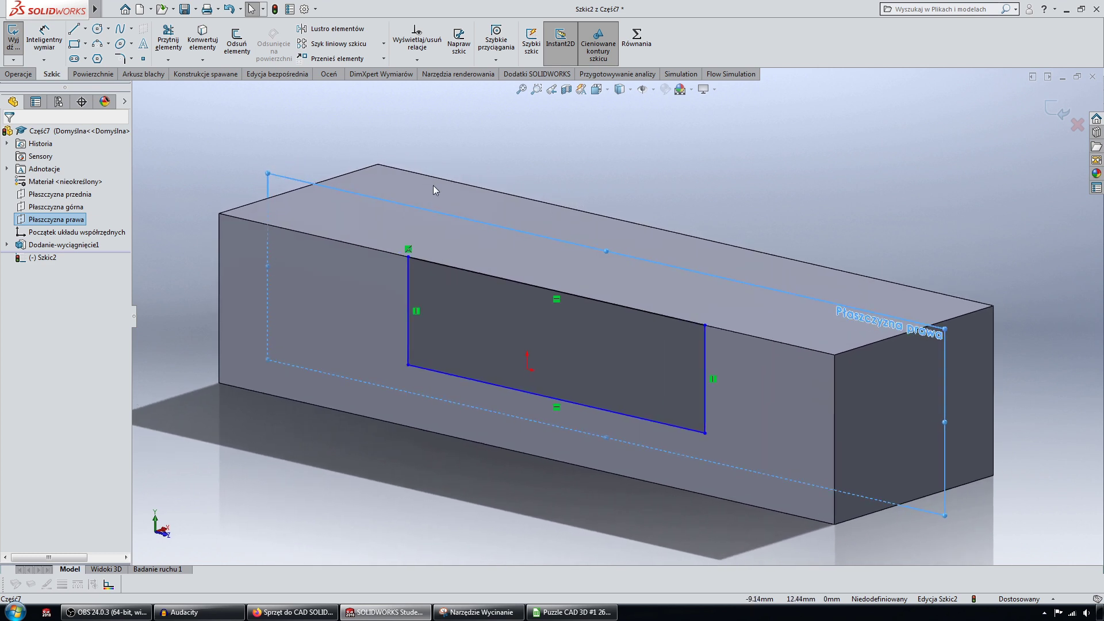
middle_drag(433, 185, 688, 357)
middle_drag(655, 280, 449, 192)
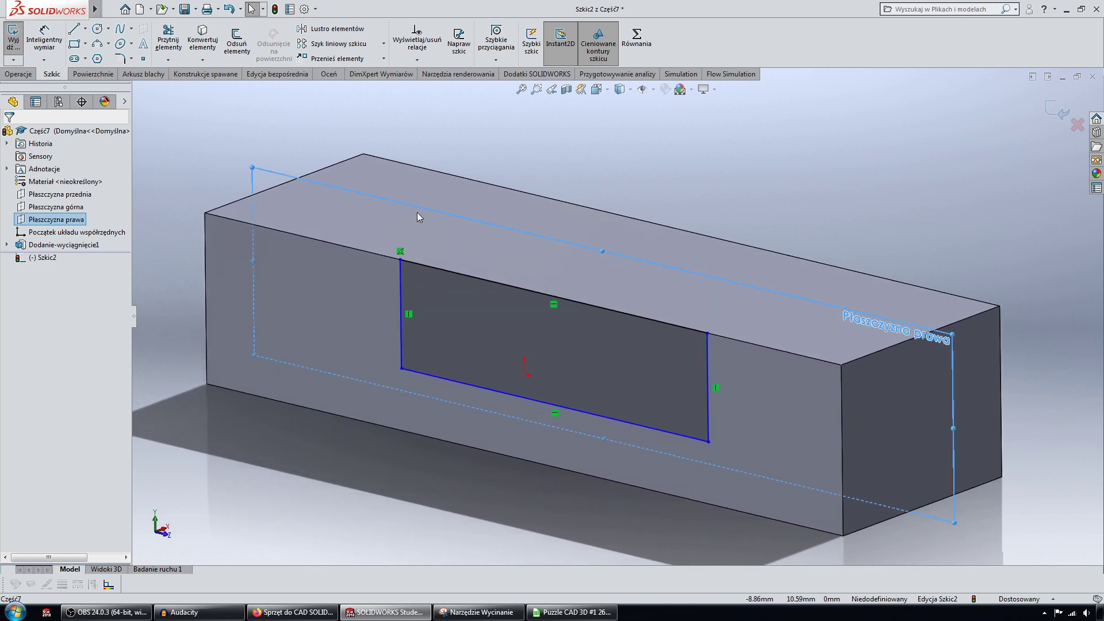
mouse_move(510, 234)
middle_down()
mouse_move(515, 215)
mouse_move(440, 200)
middle_up()
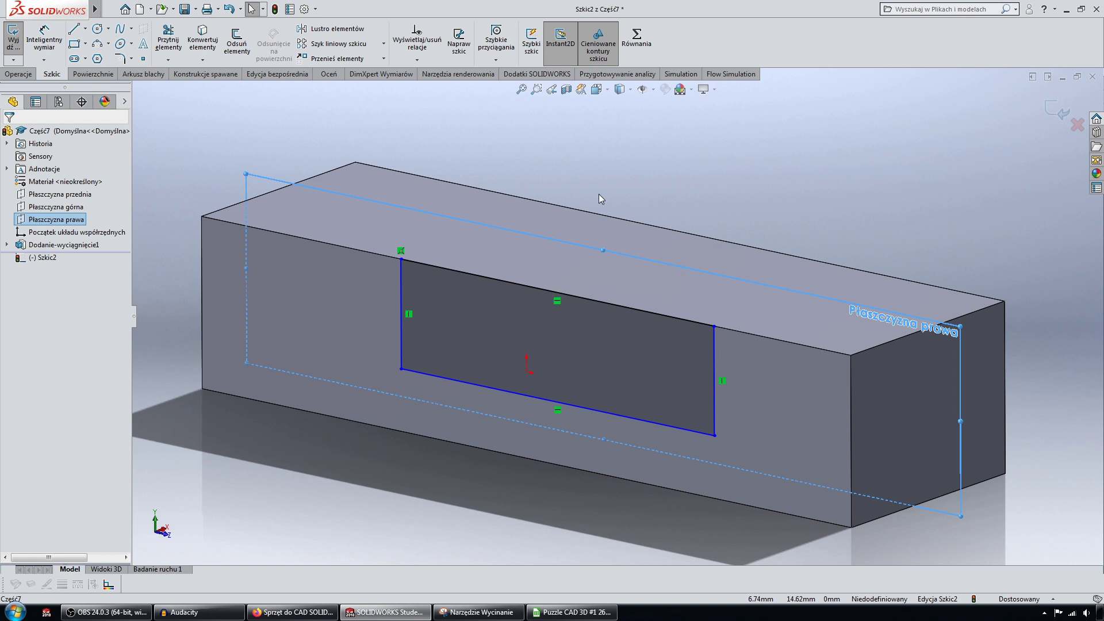
- Select the rectangle's top line with the box's top face, then clear the selection
click(440, 266)
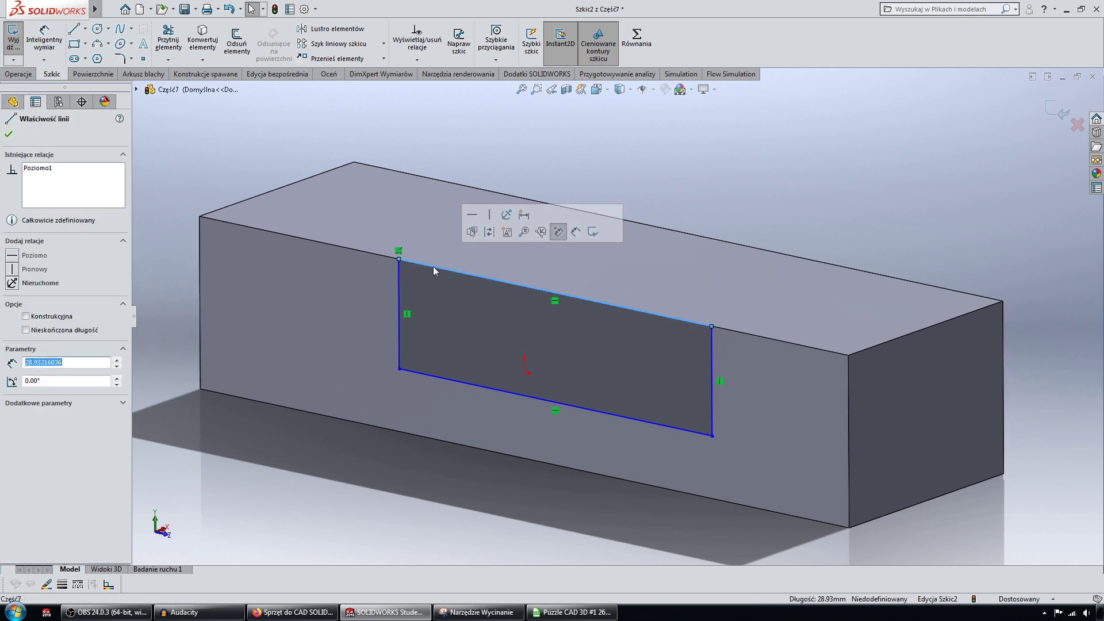
ctrl+click(378, 236)
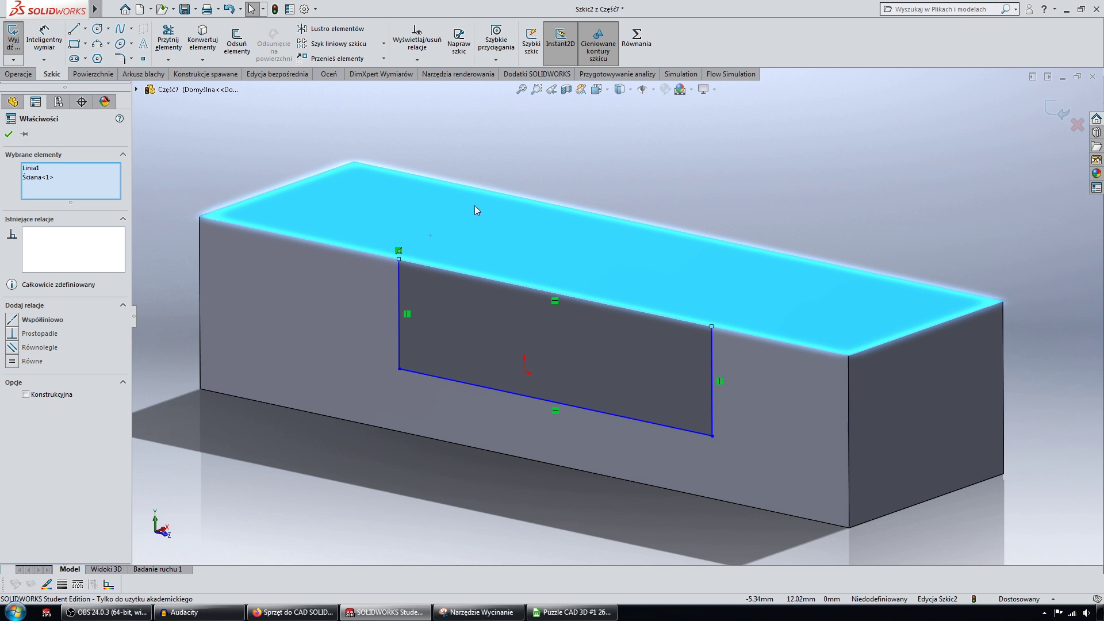
key(Escape)
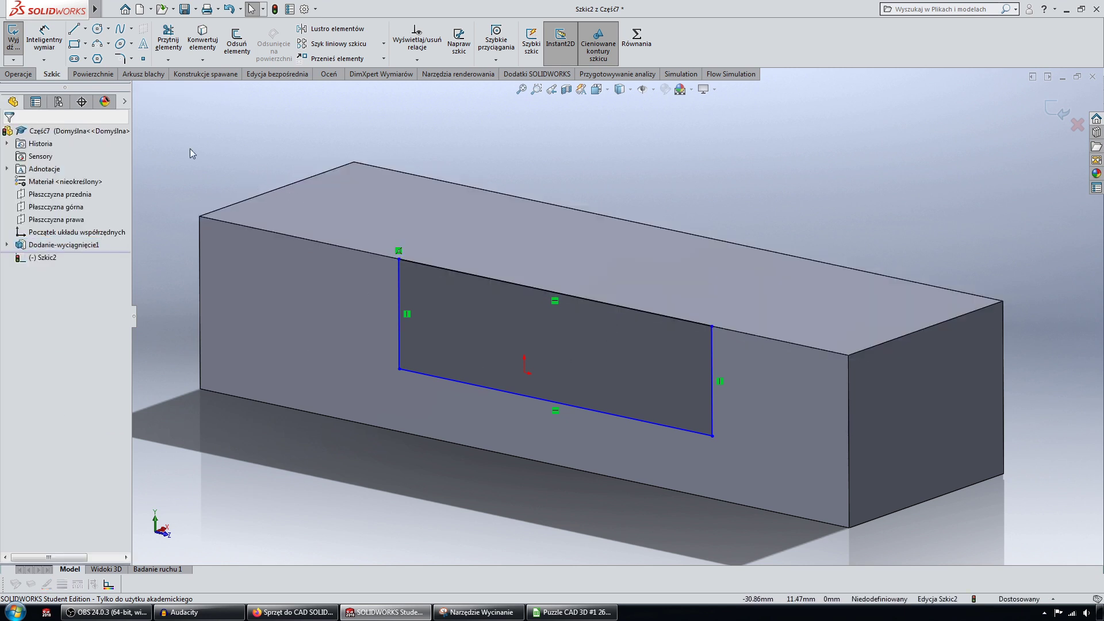
key(Right)
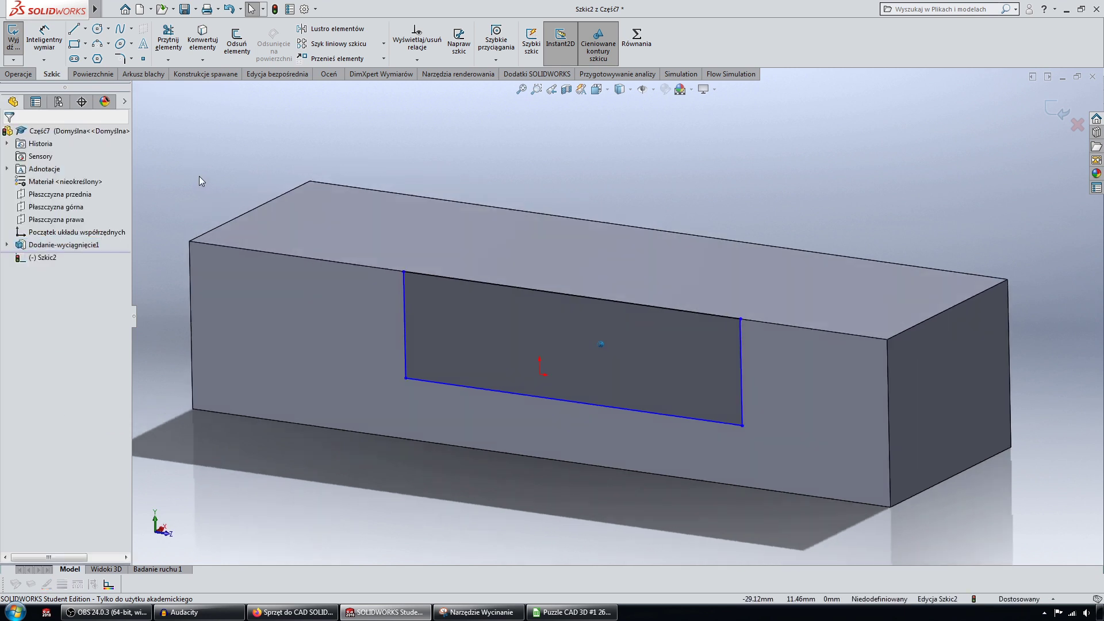
- Draw a vertical infinite construction line through the origin
click(74, 29)
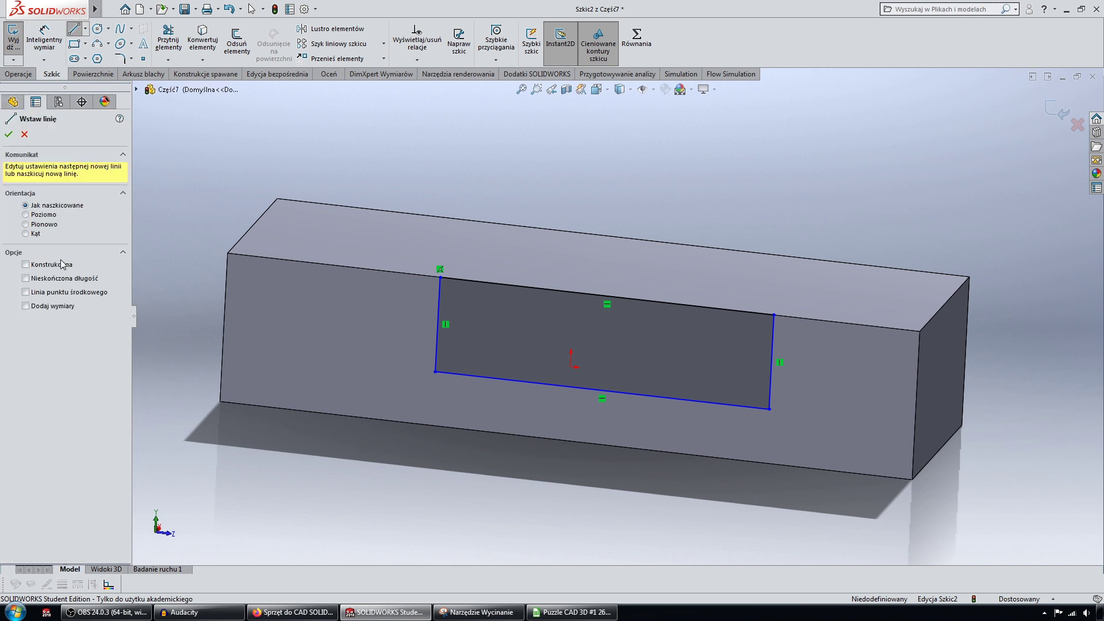
click(59, 279)
click(571, 366)
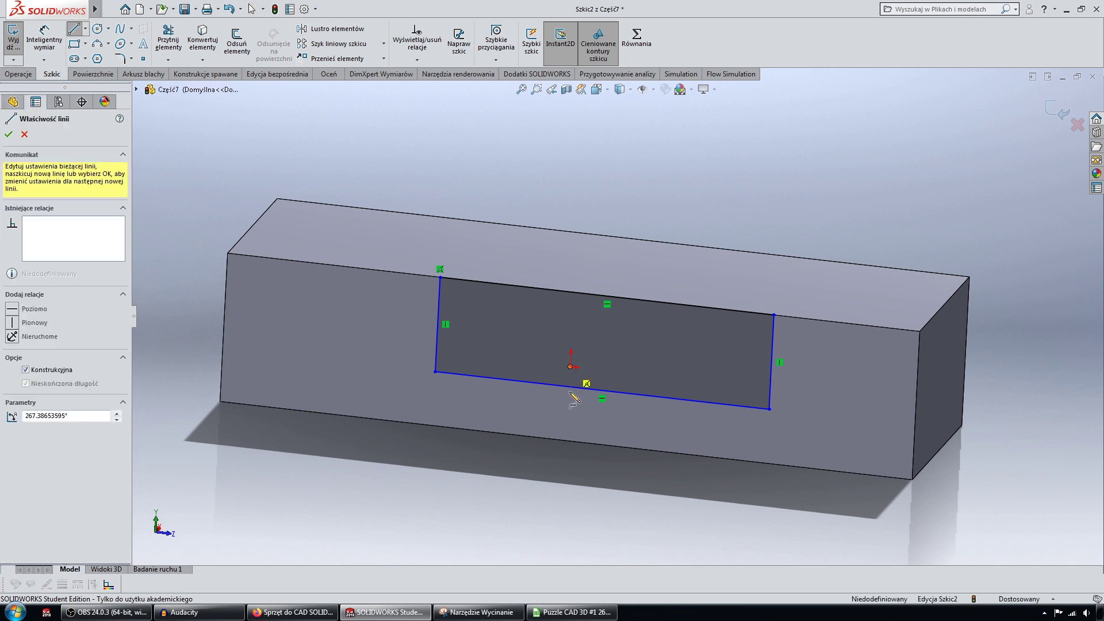
click(567, 485)
key(Escape)
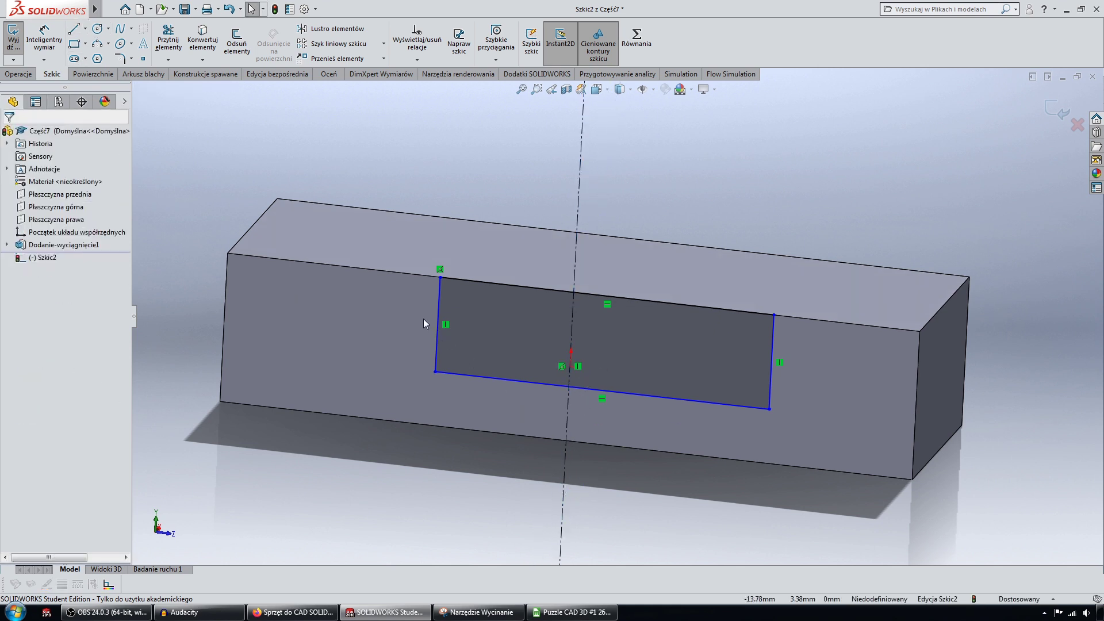
- Make the rectangle's left and right sides symmetric about the centerline
middle_drag(423, 319, 392, 257)
click(438, 302)
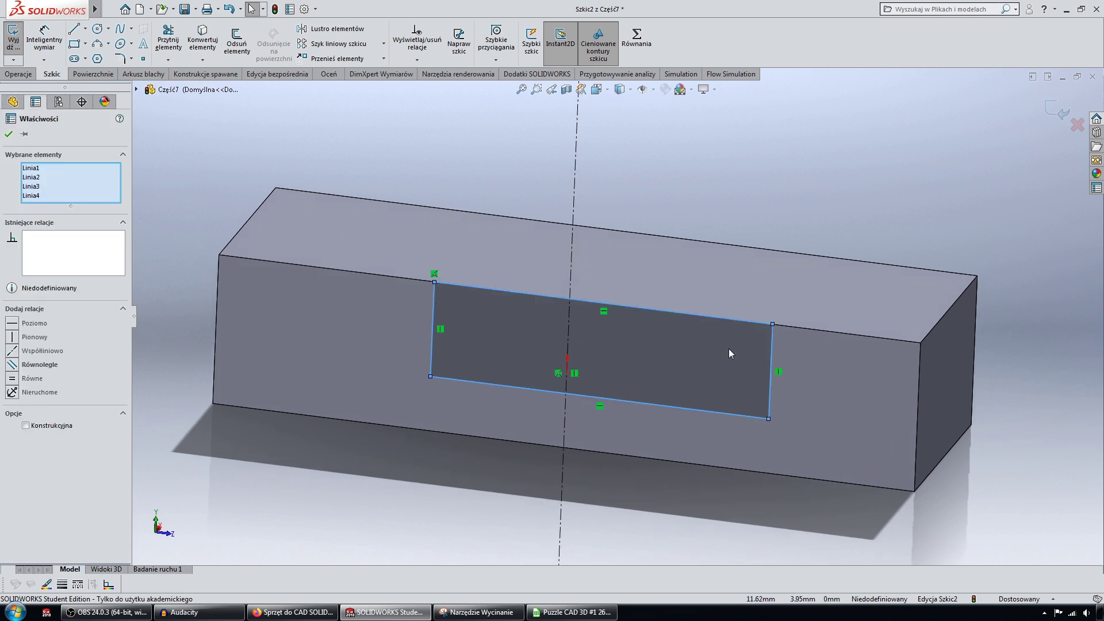
click(479, 184)
click(430, 307)
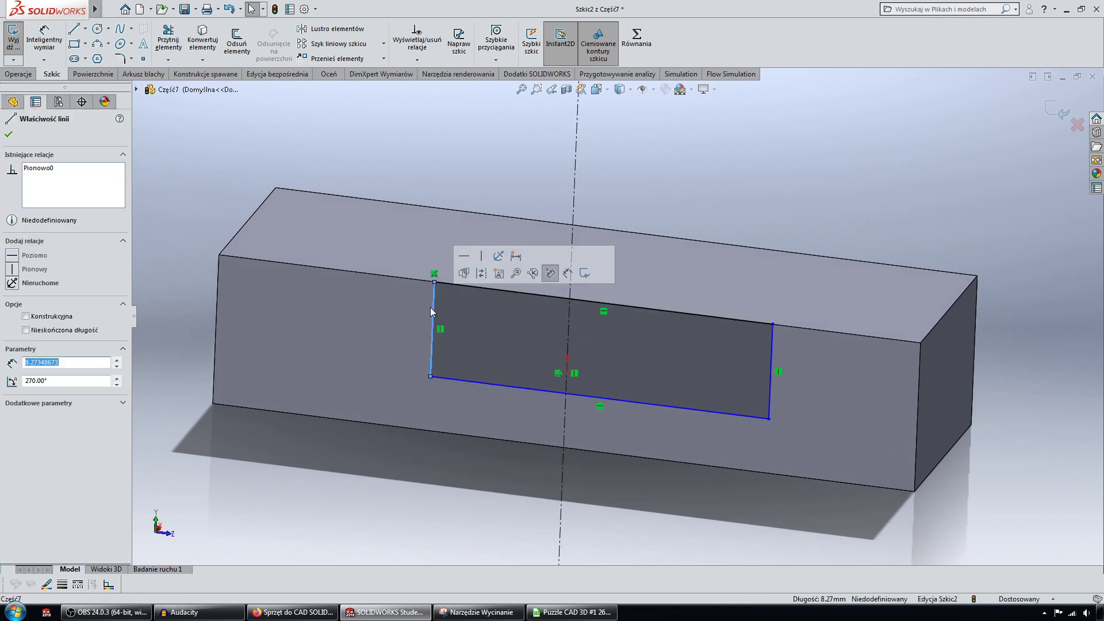
ctrl+click(772, 344)
ctrl+click(574, 161)
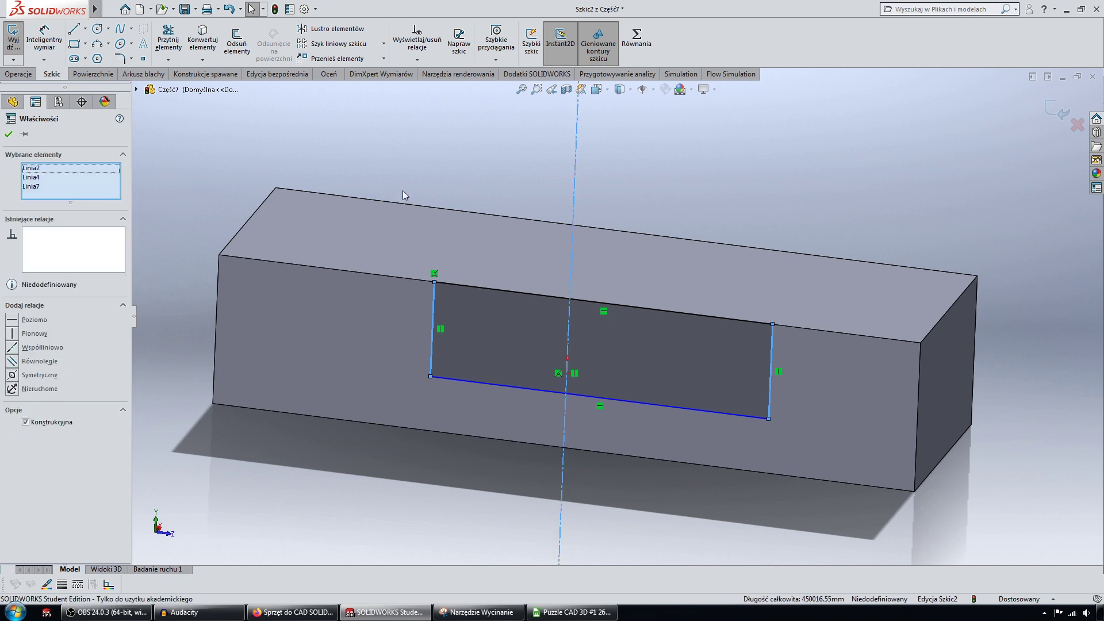
click(11, 375)
click(370, 144)
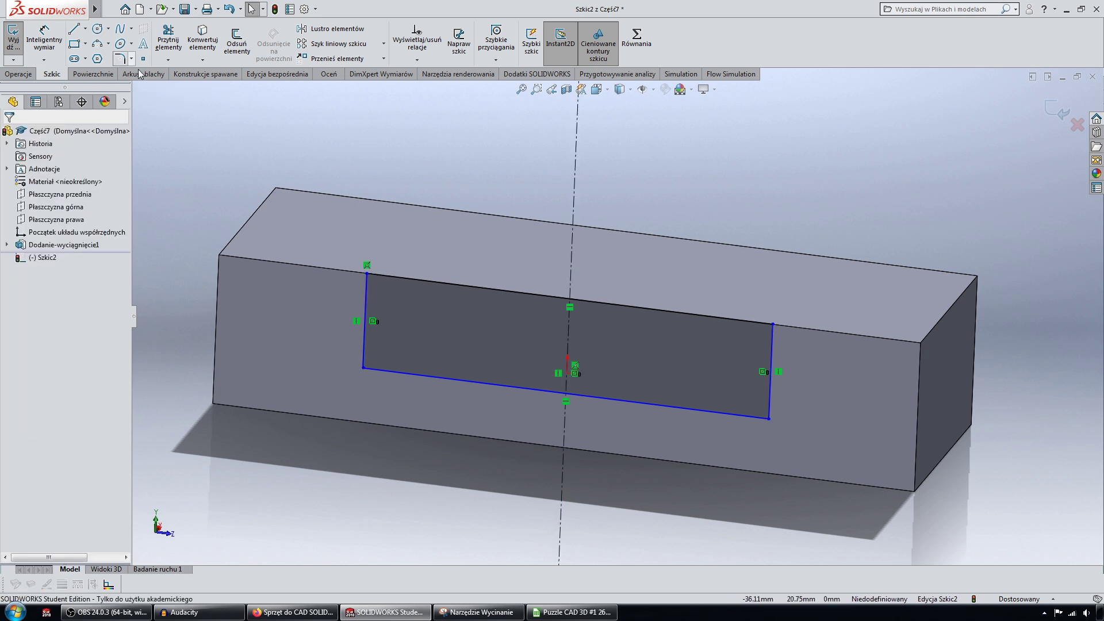
- Dimension the rectangle 10 mm high and 34 mm wide
click(44, 30)
click(522, 295)
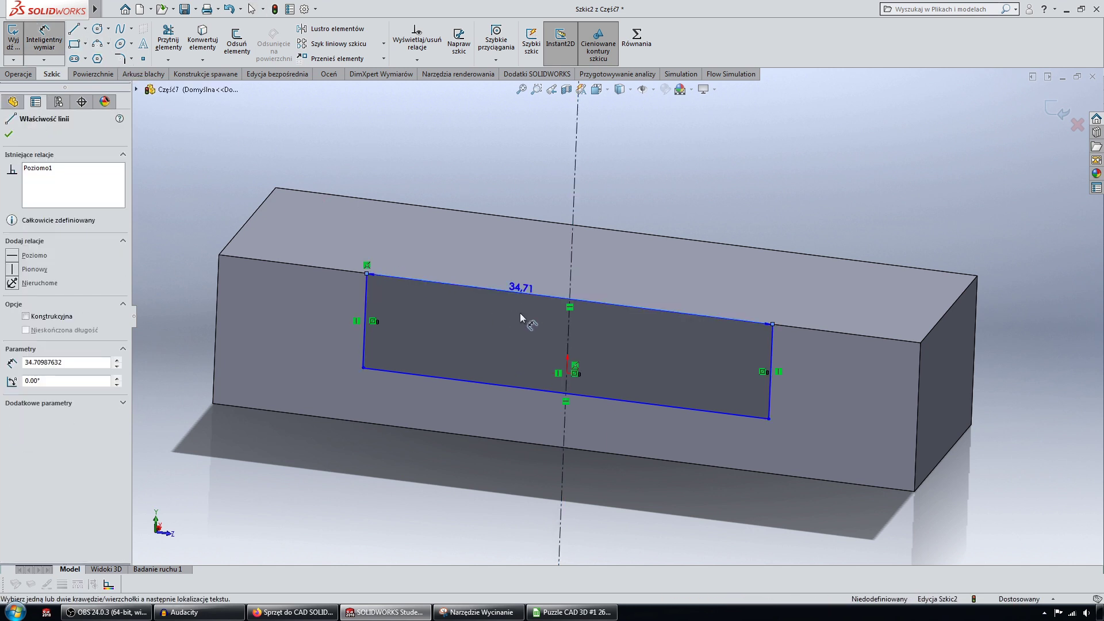
click(495, 387)
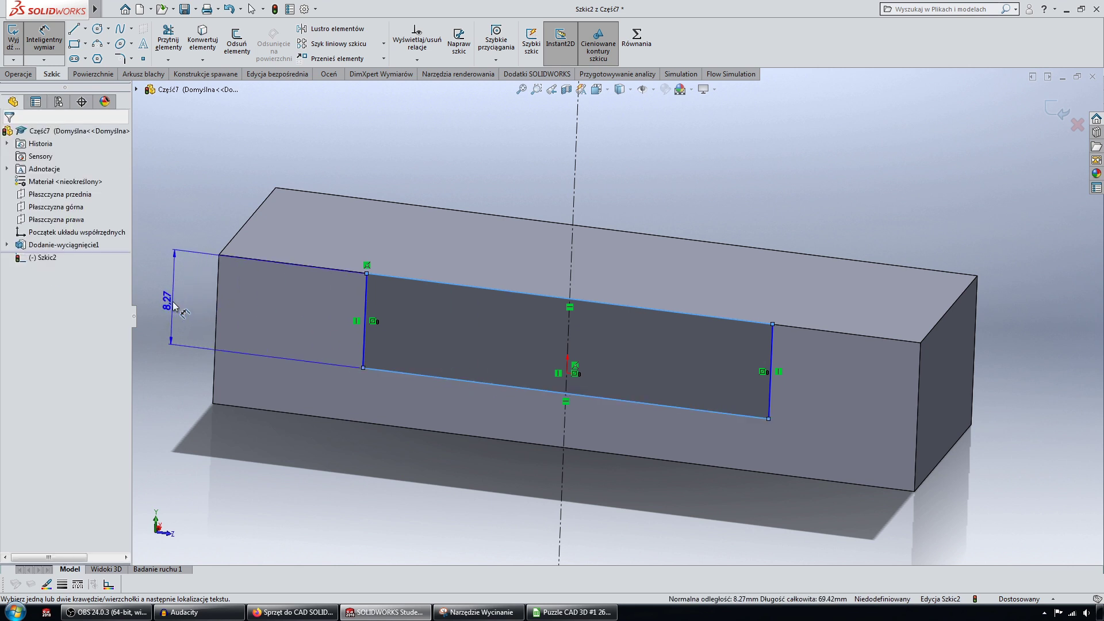
click(170, 299)
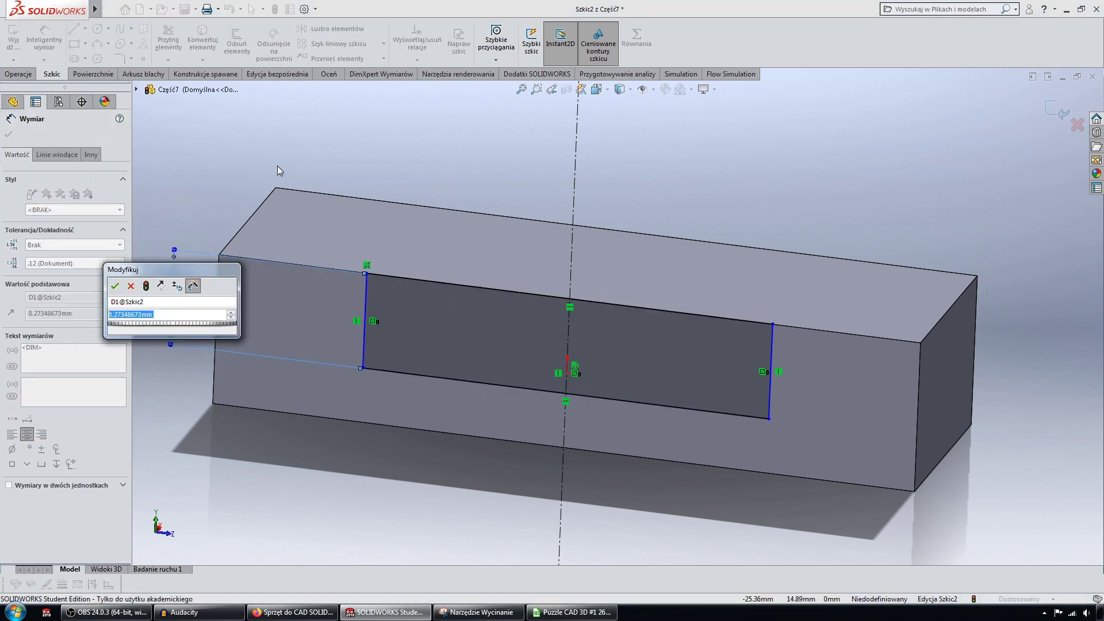
text(10)
key(Return)
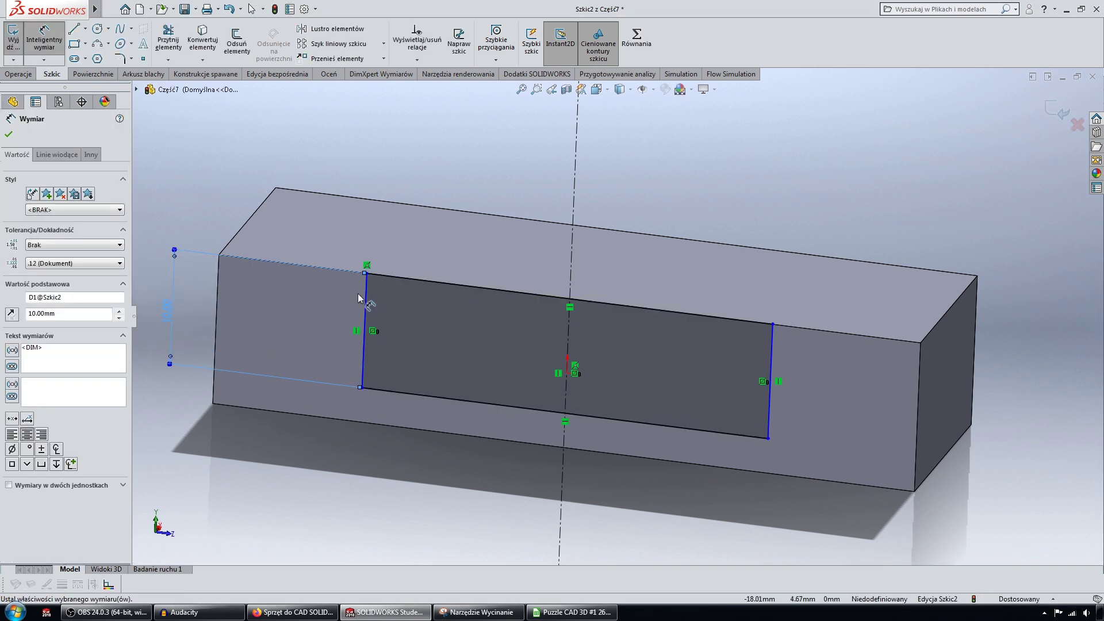
click(364, 295)
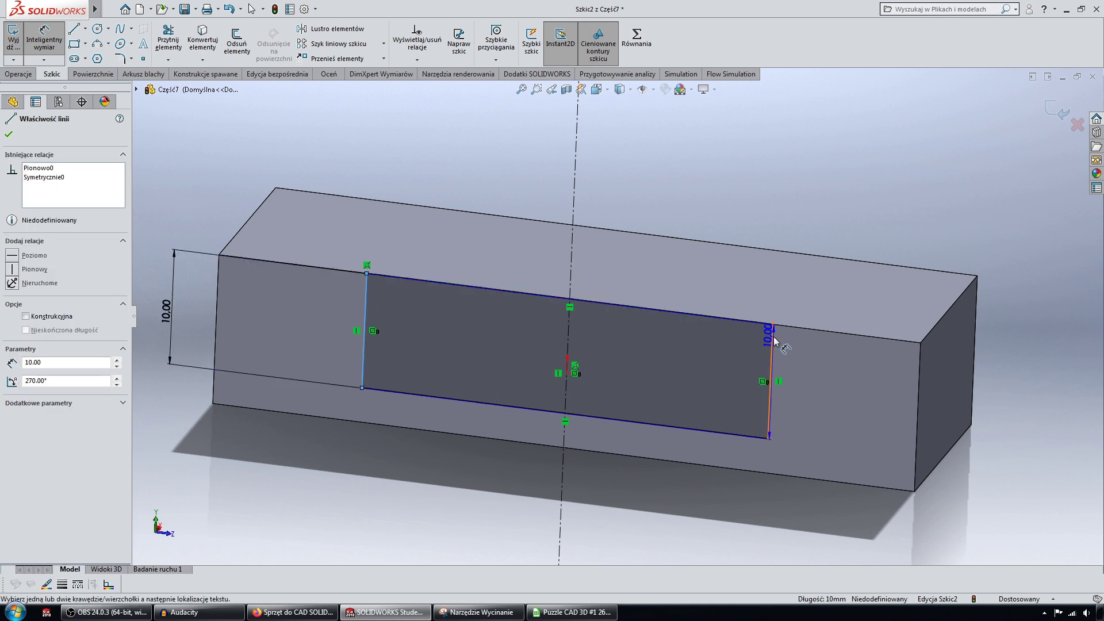
click(759, 318)
click(753, 177)
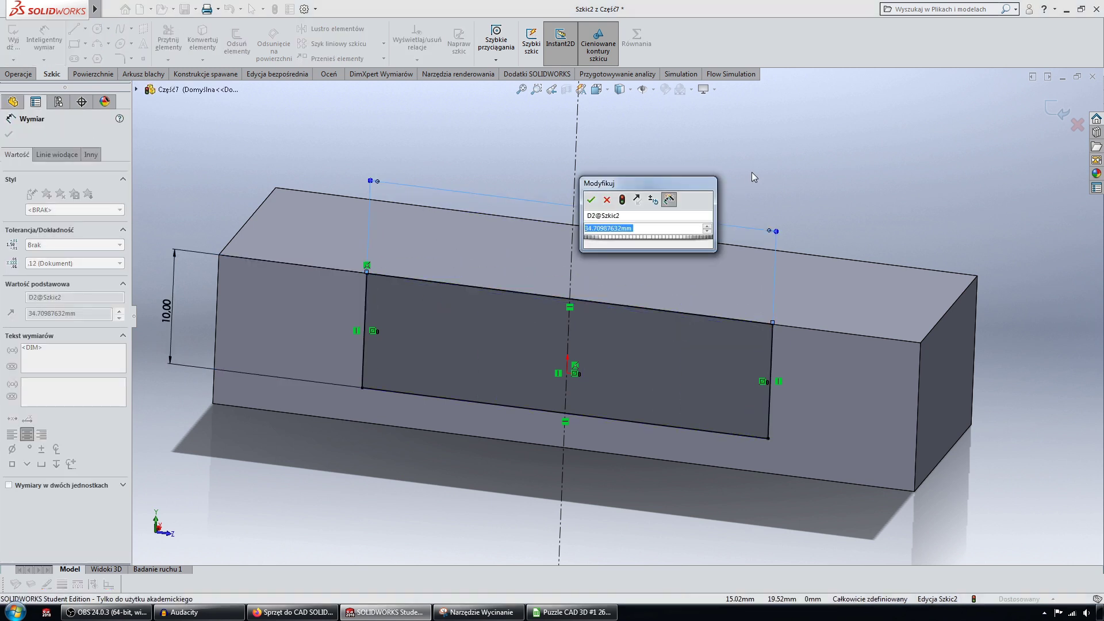
text(34)
key(Return)
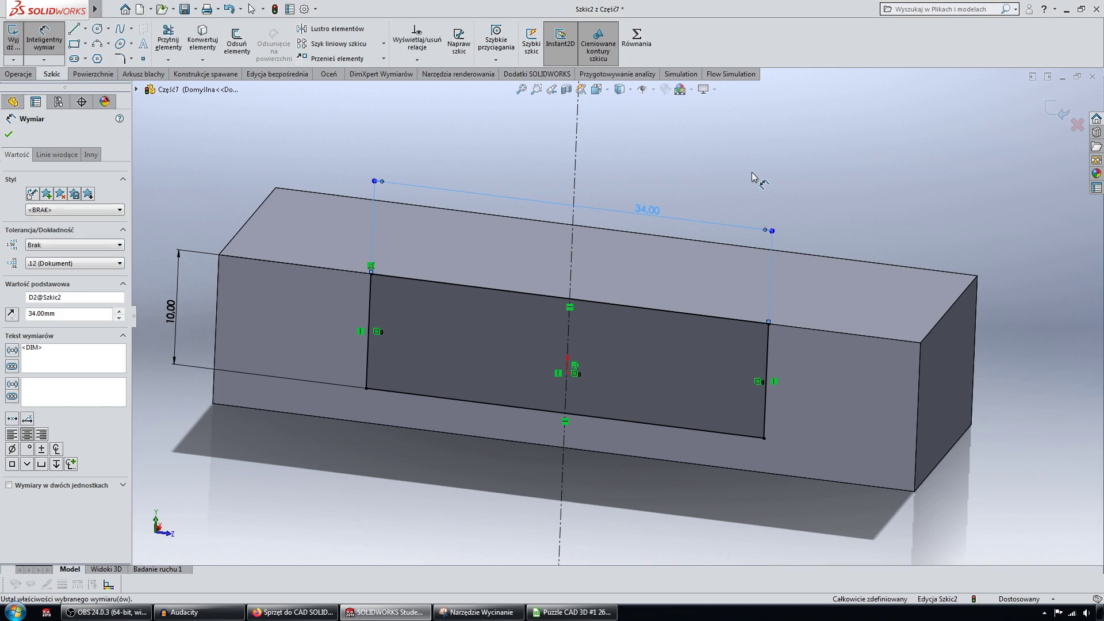
click(9, 135)
- Cut-extrude the 34 mm rectangle Up To Next, leaving a U-shaped part
click(23, 74)
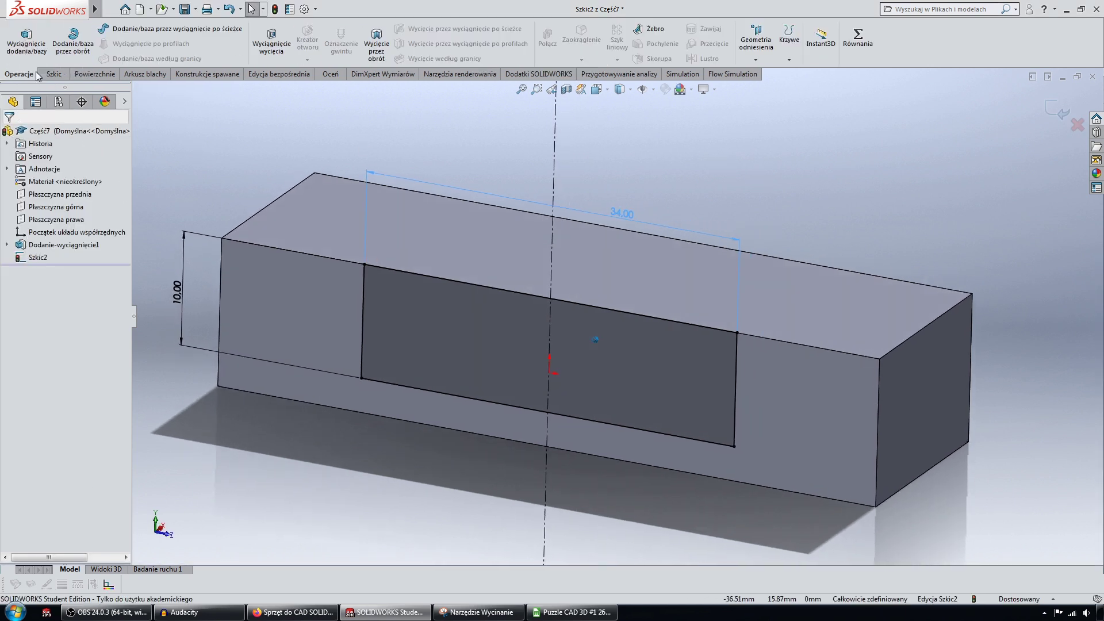
click(272, 42)
click(117, 203)
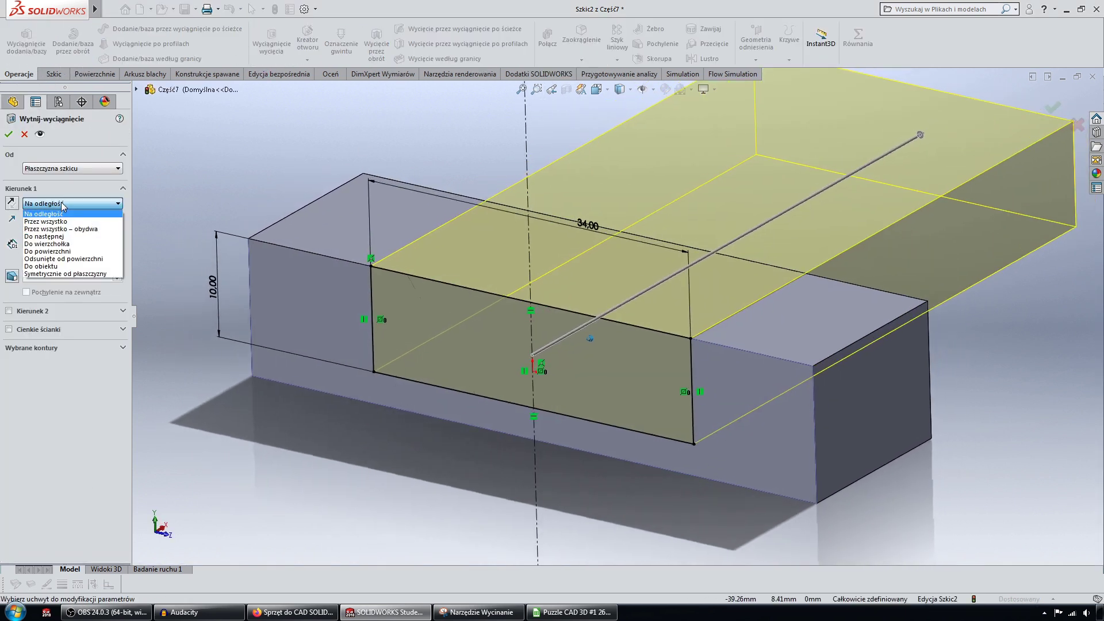
click(73, 221)
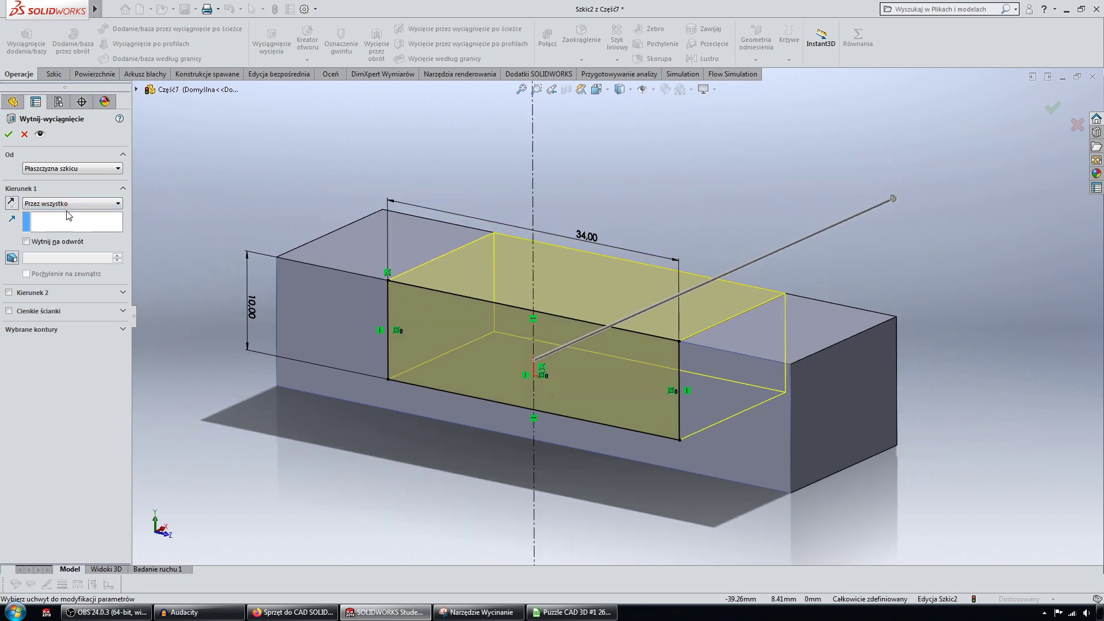
click(84, 205)
click(43, 219)
mouse_move(144, 239)
middle_down()
mouse_move(411, 239)
mouse_move(538, 299)
mouse_move(377, 288)
mouse_move(28, 154)
middle_up()
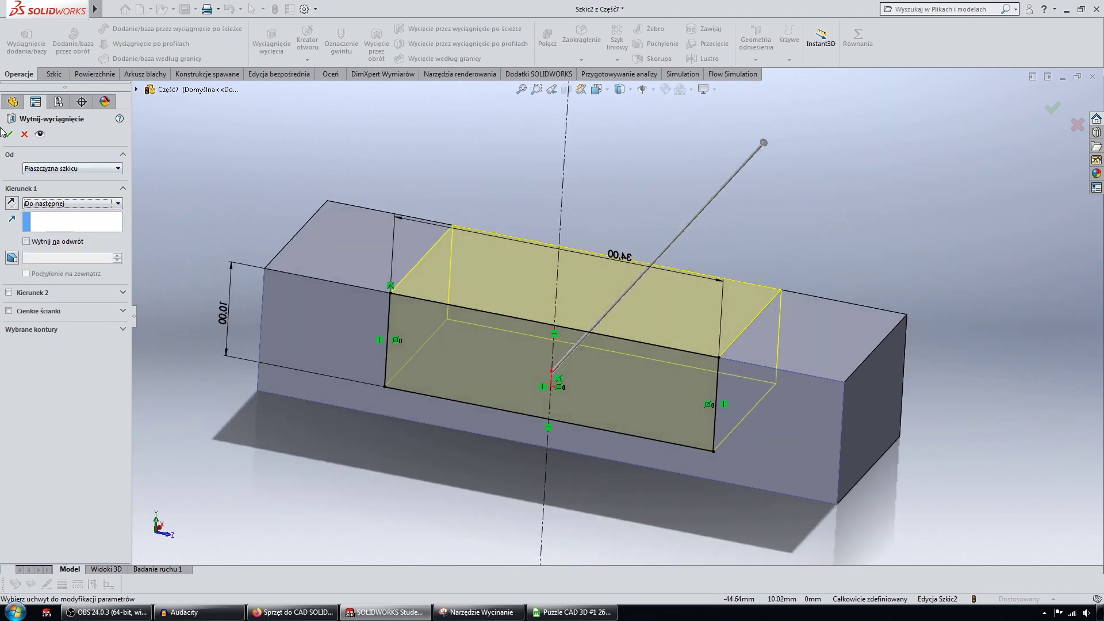
click(7, 134)
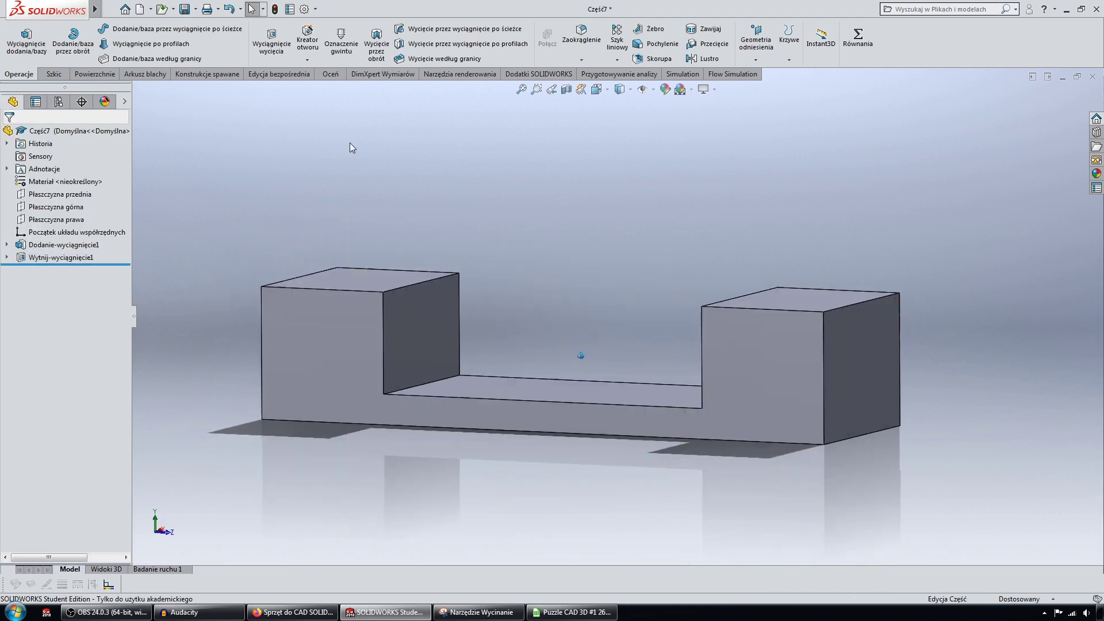
- Reorient the view and select the U-bracket's front face
key(ctrl+7)
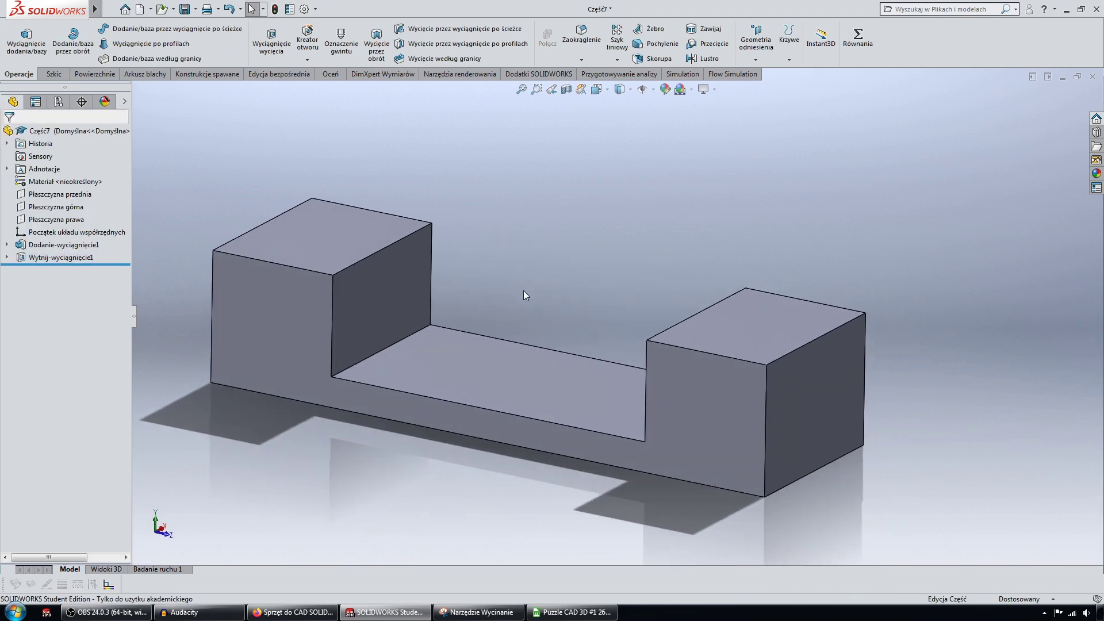
mouse_move(713, 402)
middle_down()
mouse_move(575, 306)
mouse_move(437, 362)
middle_up()
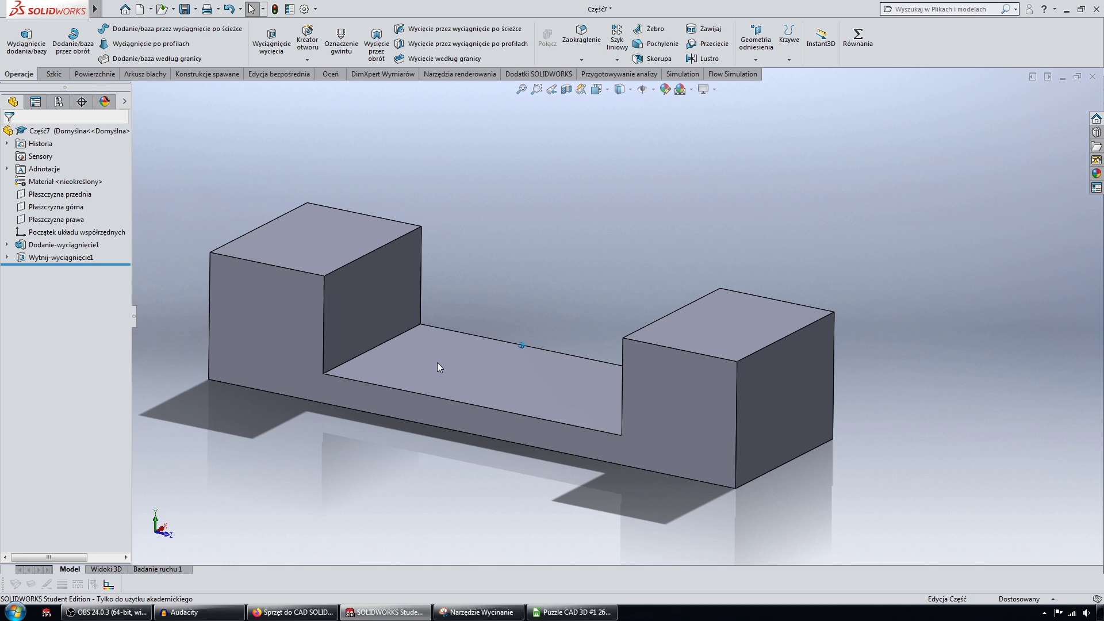
click(694, 381)
- Open a sketch on the front face and draw a rectangle at the right block's lower corner
click(747, 347)
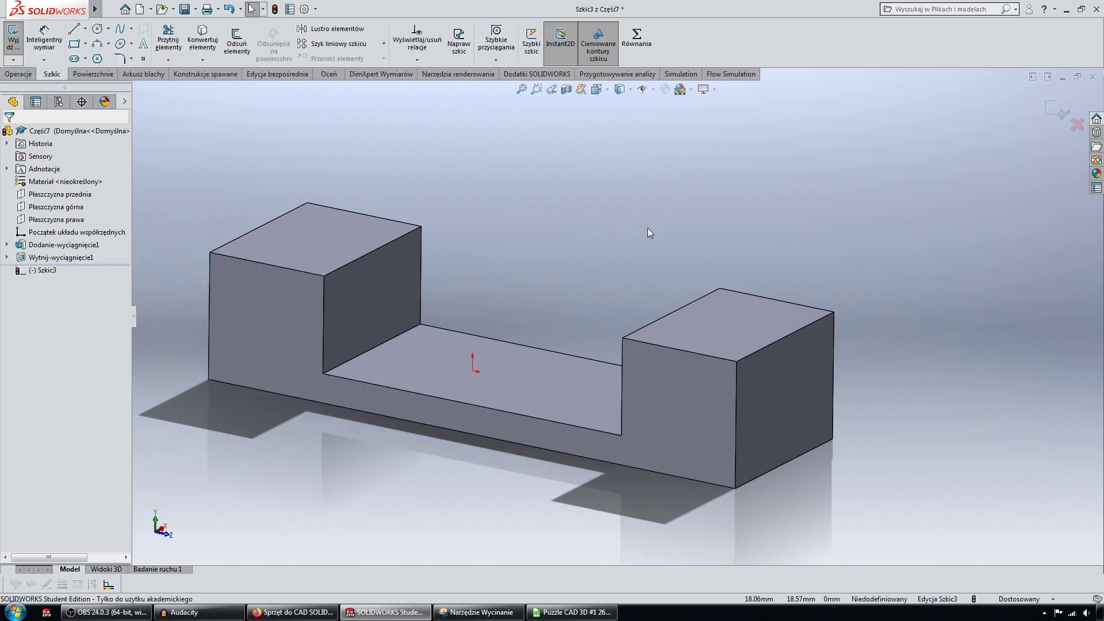
click(74, 43)
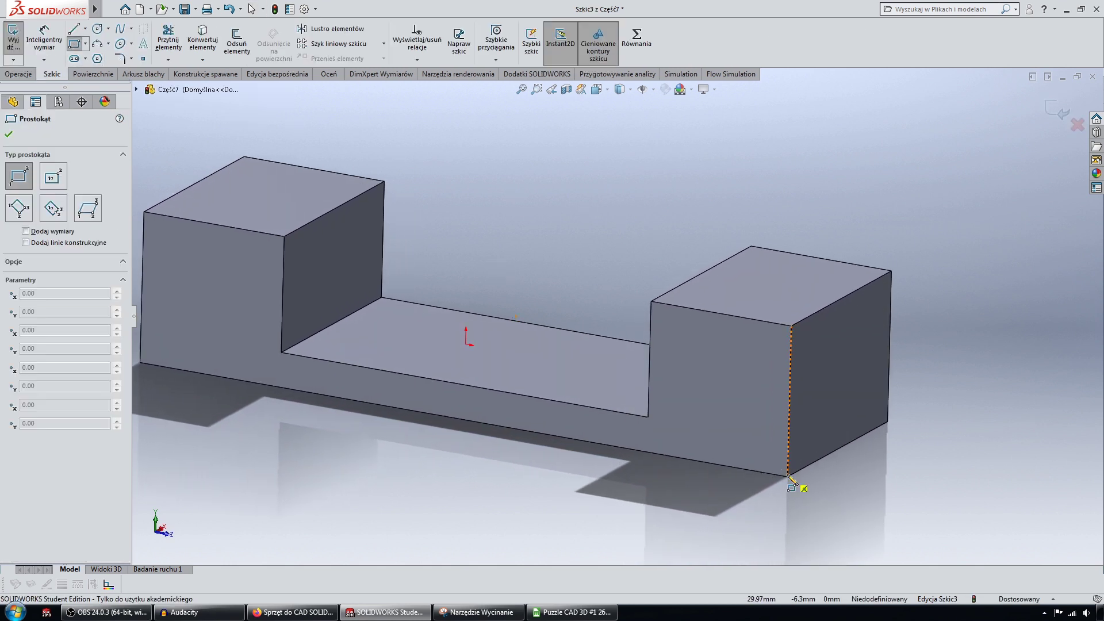
drag(787, 477, 697, 349)
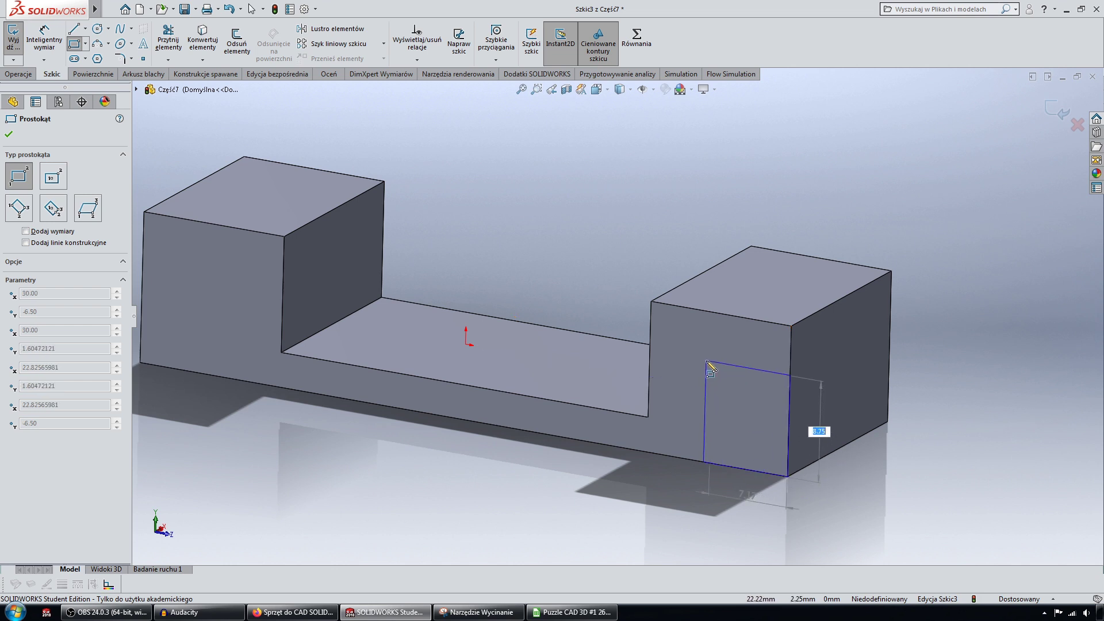
scroll(412, 207, up, 1)
key(d)
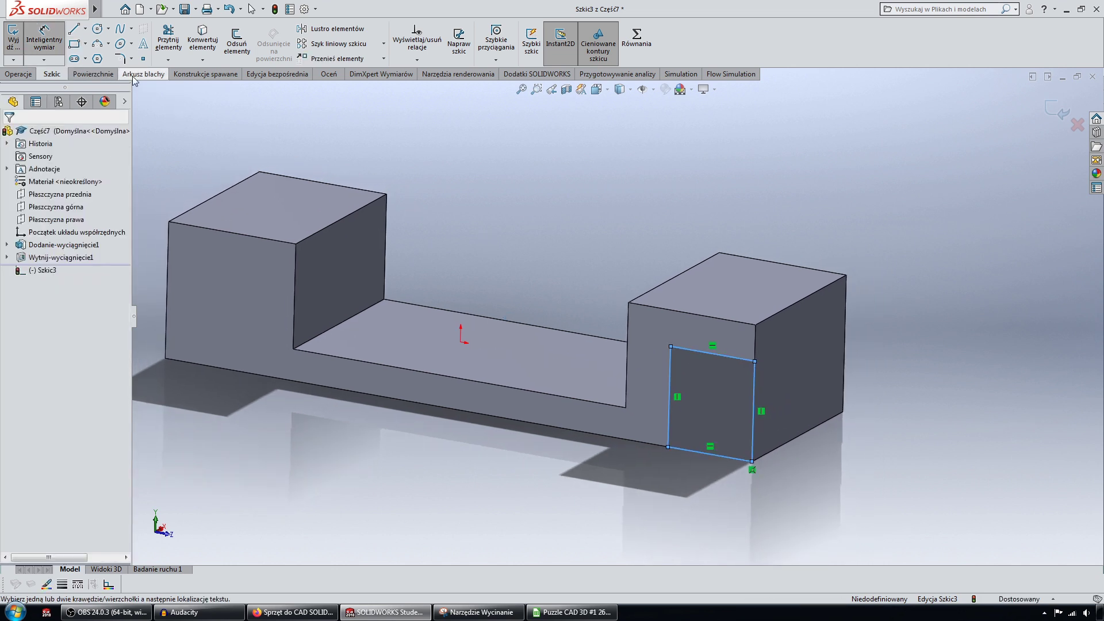
- Dimension the rectangle 10 mm high, then undo the added 8.60 width dimension
click(757, 390)
click(829, 415)
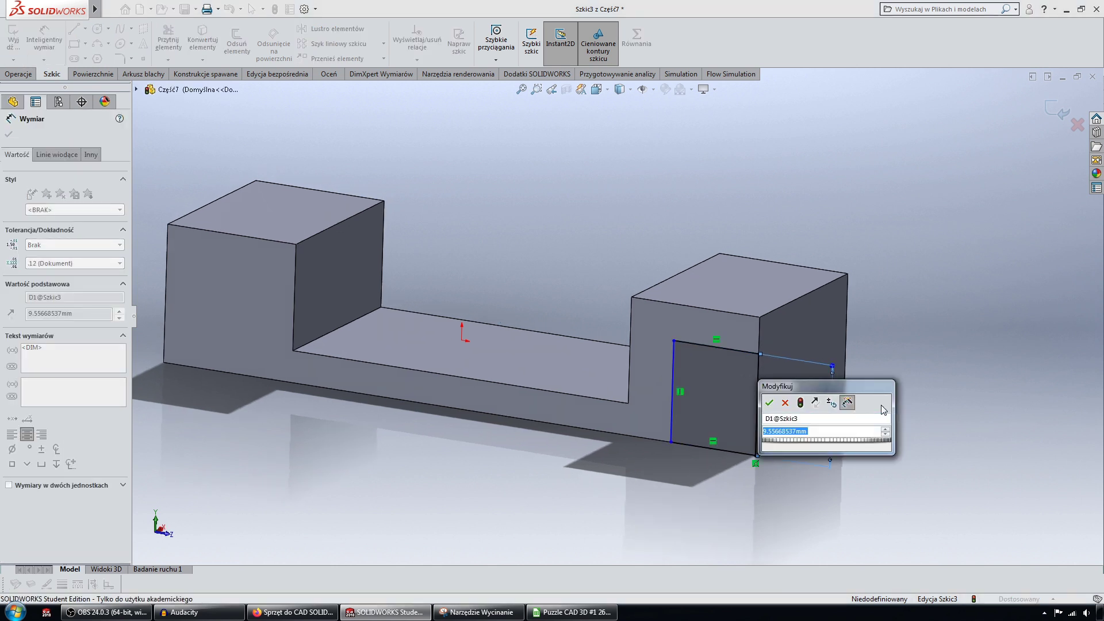
text(10)
key(Return)
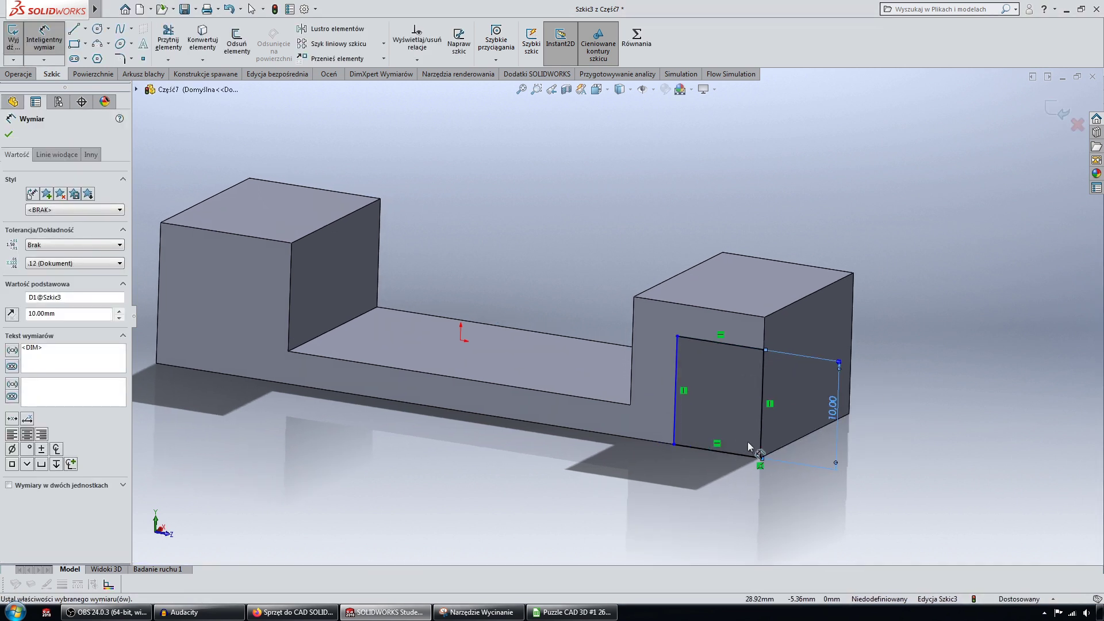
click(760, 447)
click(675, 424)
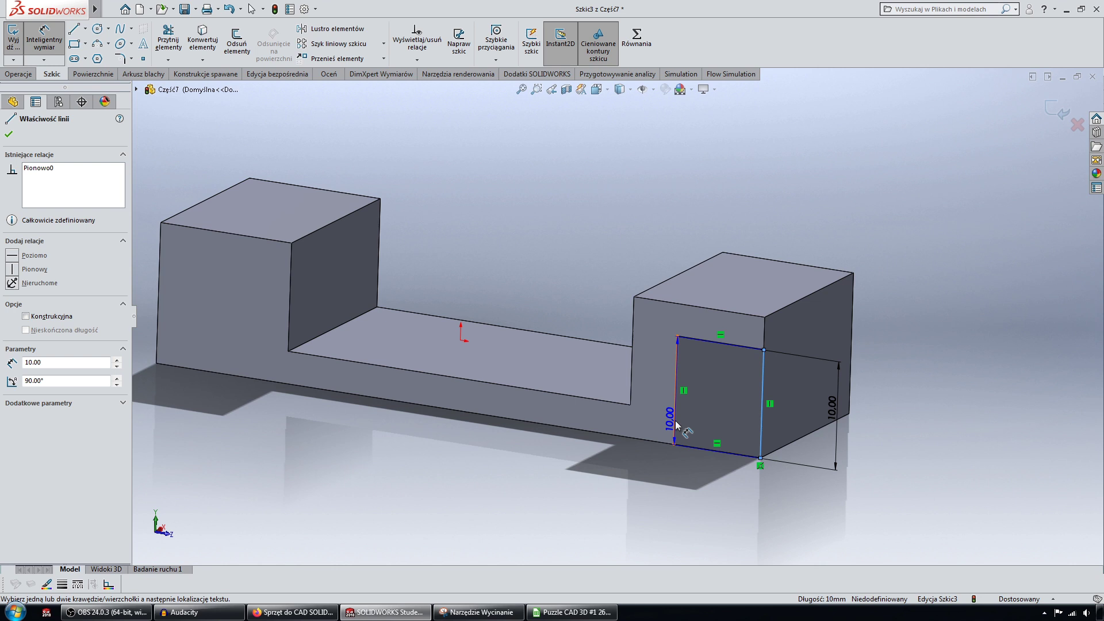
click(713, 485)
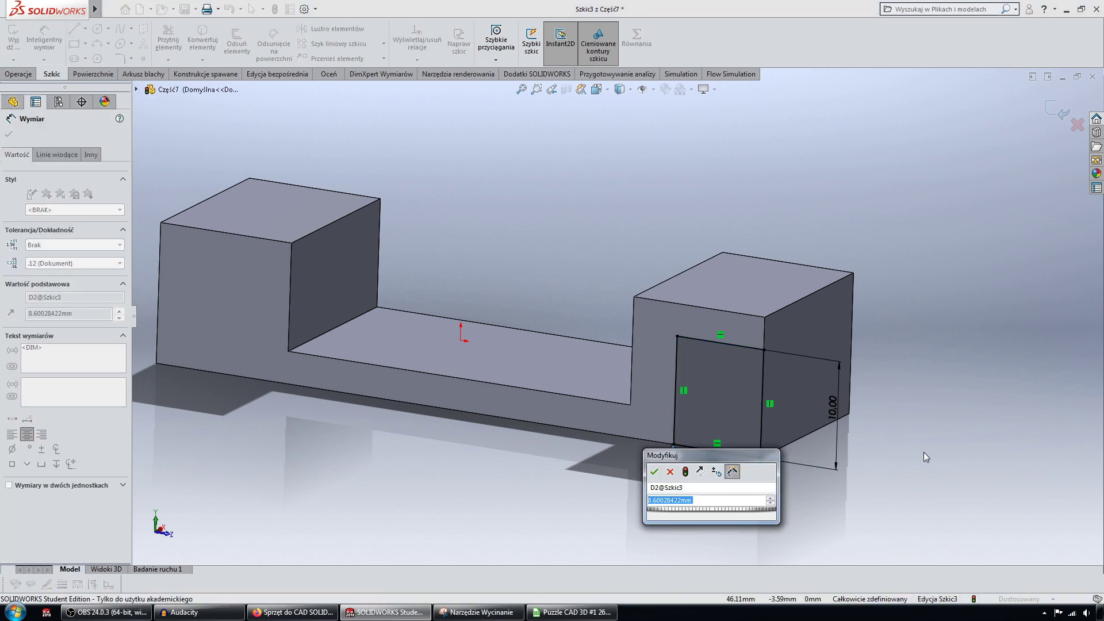
key(Return)
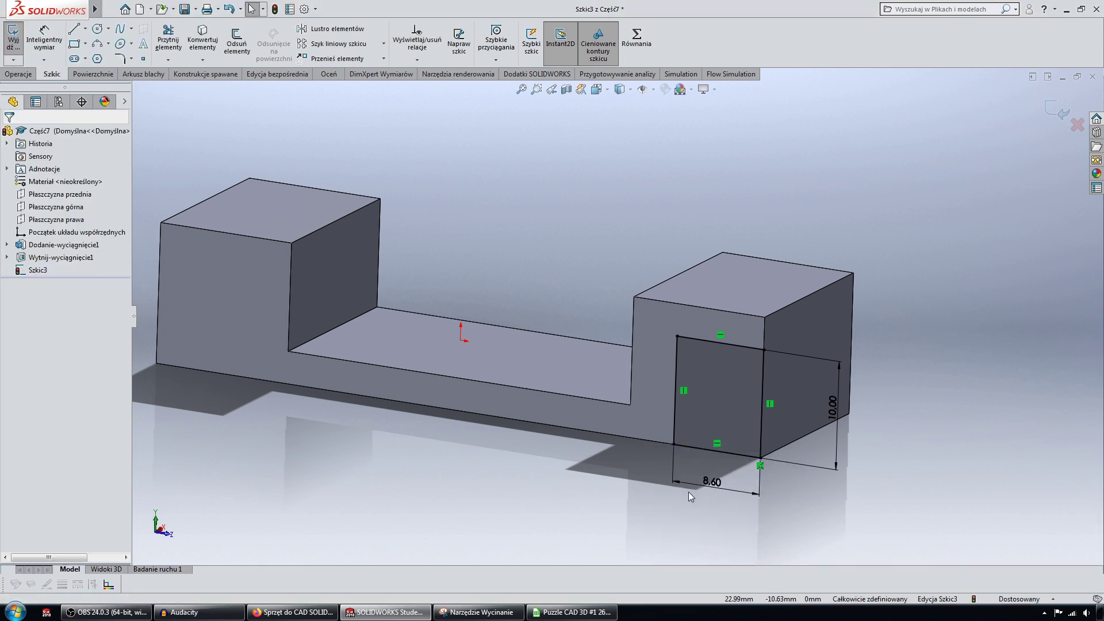
key(ctrl+z)
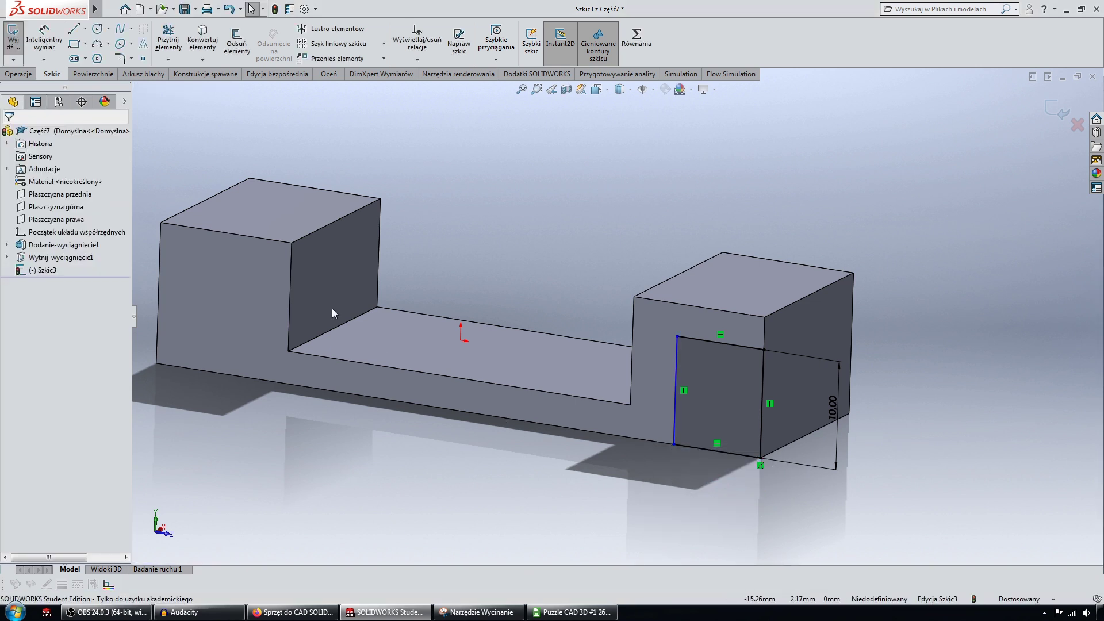
- Draw a vertical infinite construction line through the origin
click(75, 32)
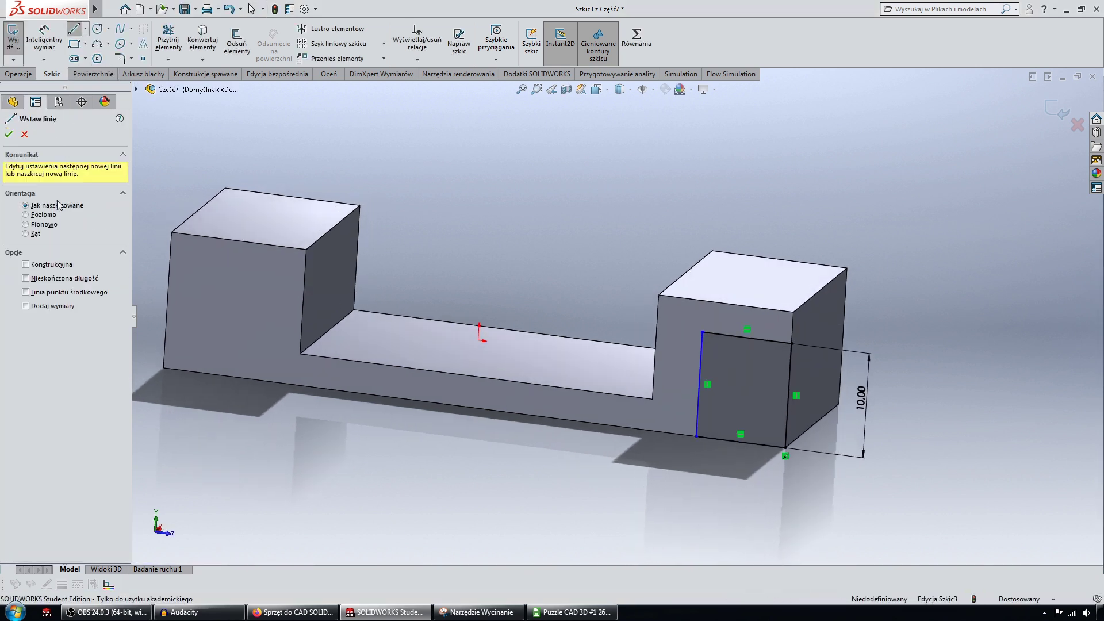
click(57, 278)
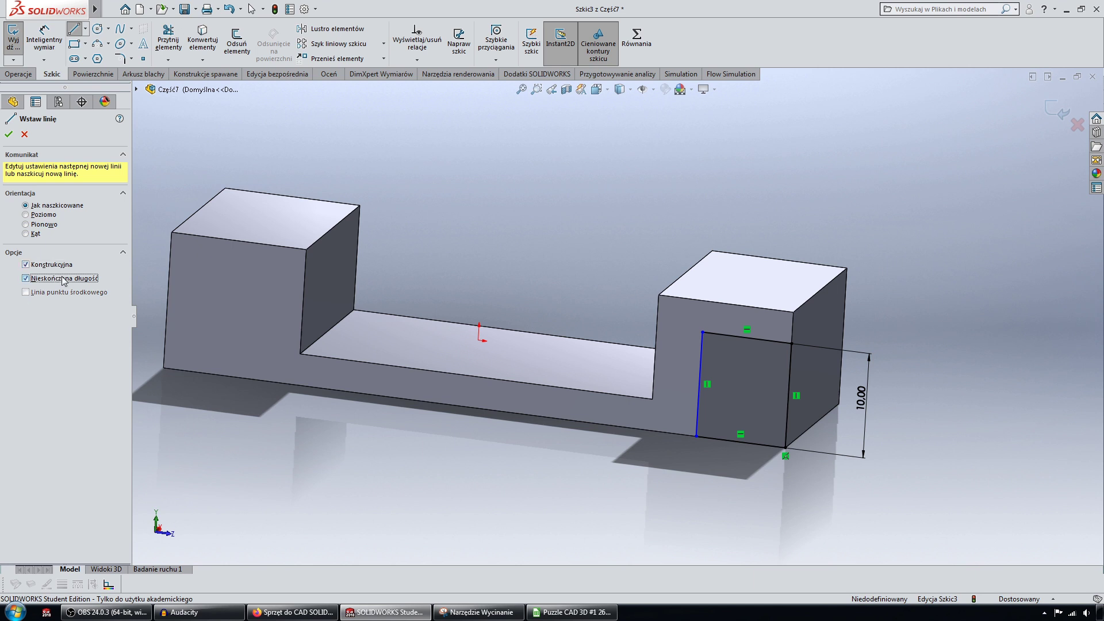
click(478, 339)
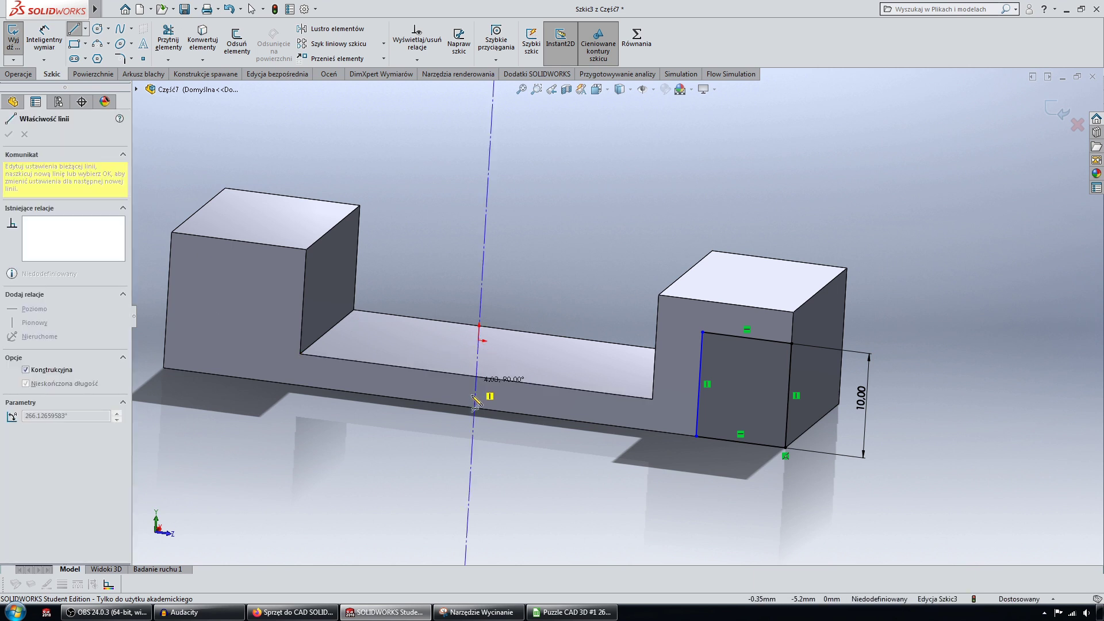
click(475, 452)
key(Escape)
- Orbit the part to a clear view of the rectangle with Smart Dimension active
middle_drag(571, 241, 497, 190)
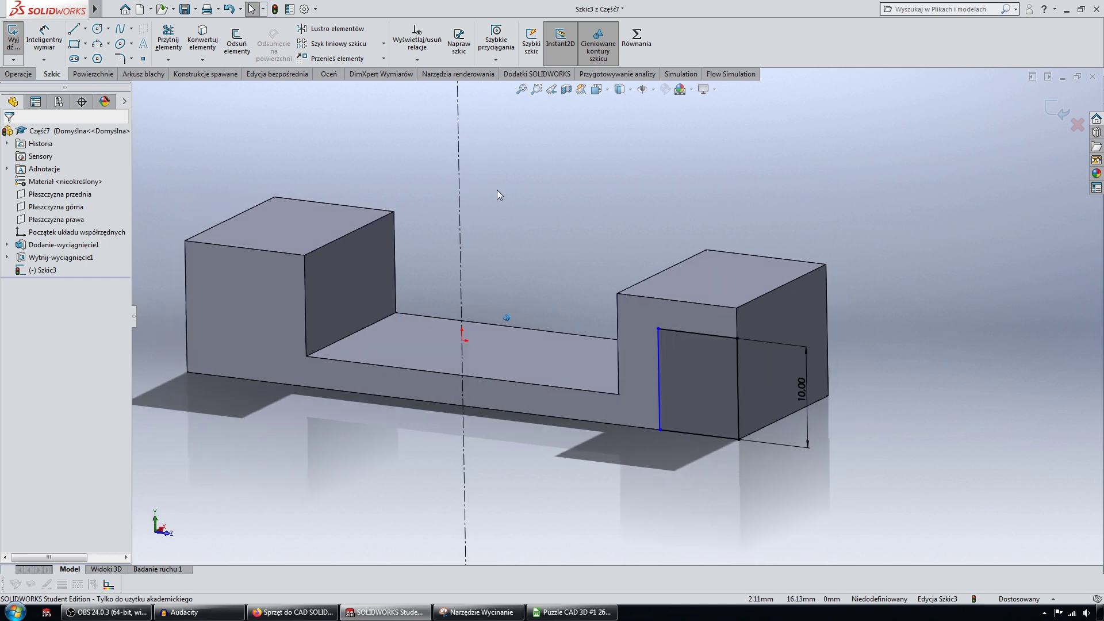
middle_drag(161, 86, 403, 289)
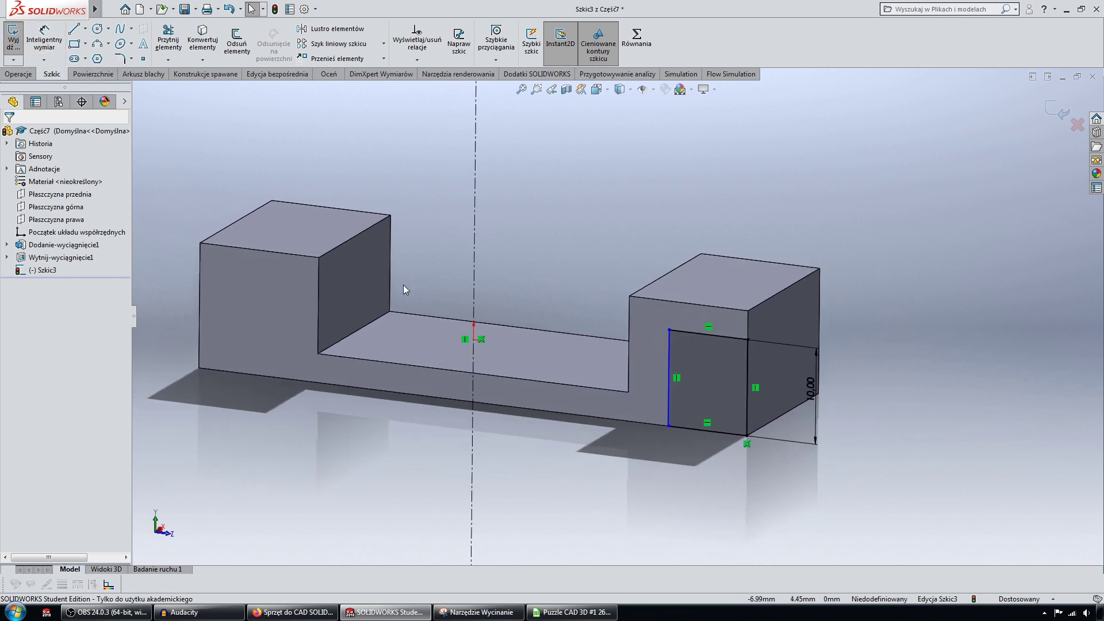
click(44, 38)
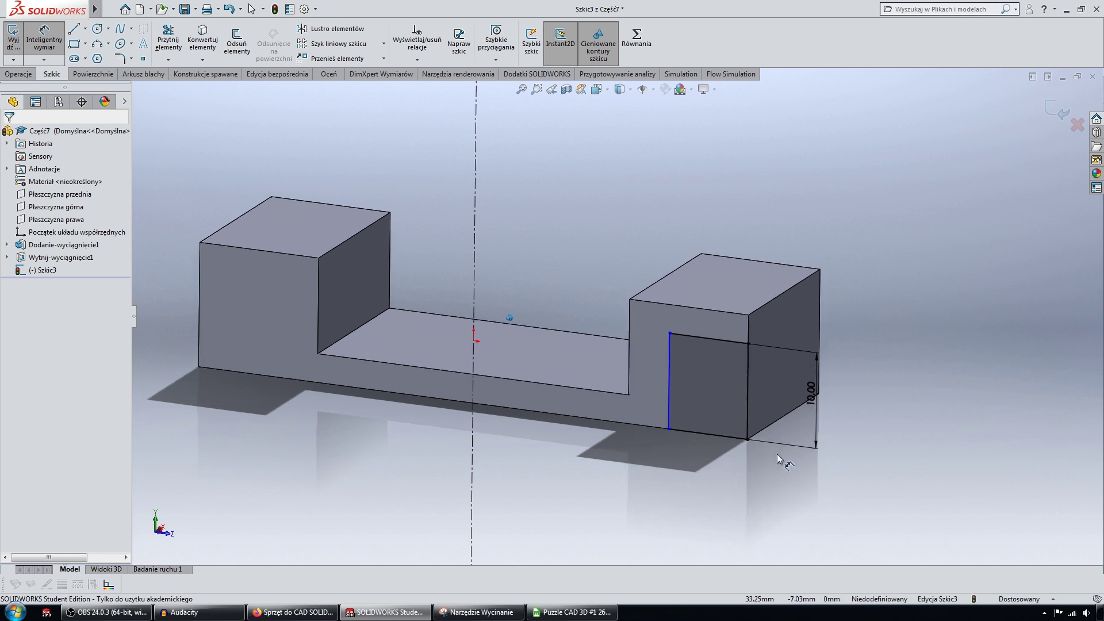
mouse_move(719, 505)
middle_down()
mouse_move(827, 431)
mouse_move(713, 306)
mouse_move(778, 383)
middle_up()
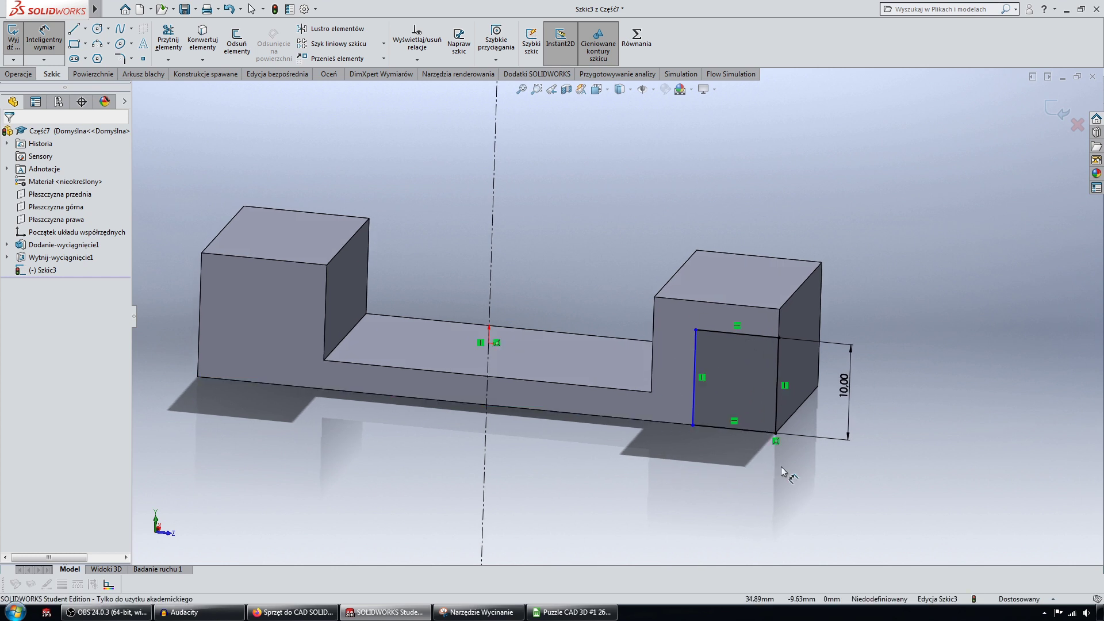
middle_drag(715, 365, 702, 366)
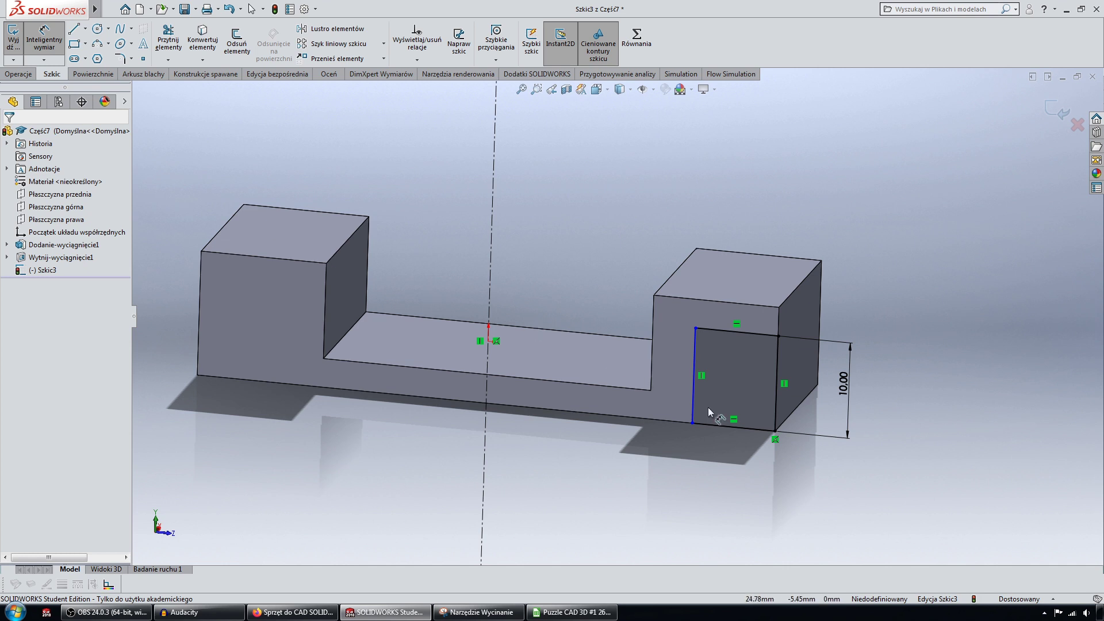
mouse_move(654, 390)
middle_down()
mouse_move(782, 430)
mouse_move(670, 368)
mouse_move(653, 388)
middle_up()
middle_drag(585, 347, 809, 475)
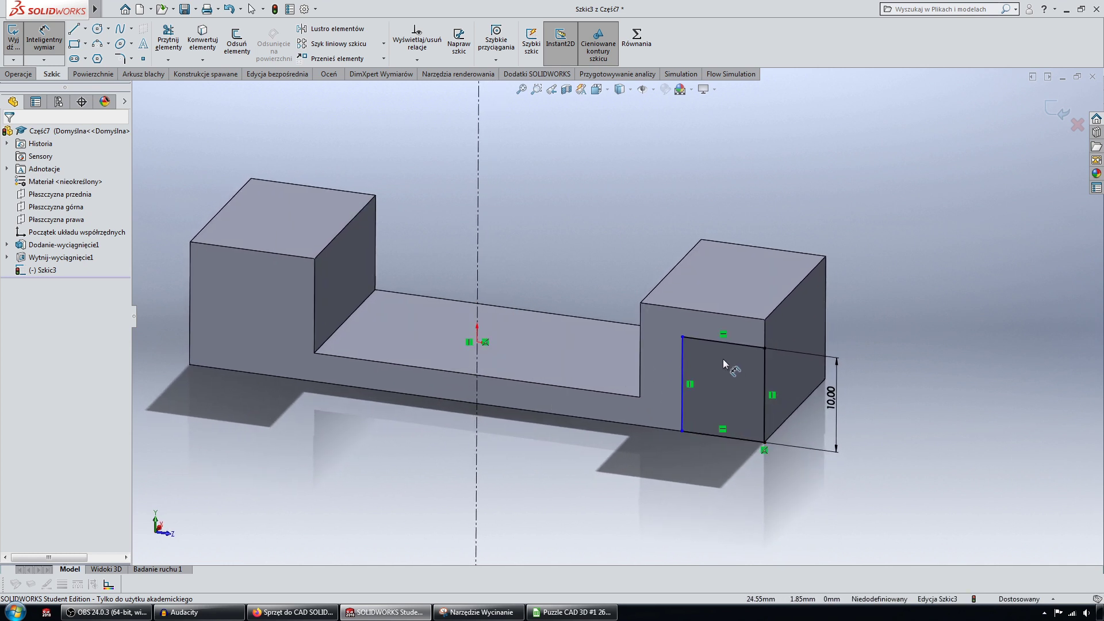
middle_drag(564, 351, 606, 354)
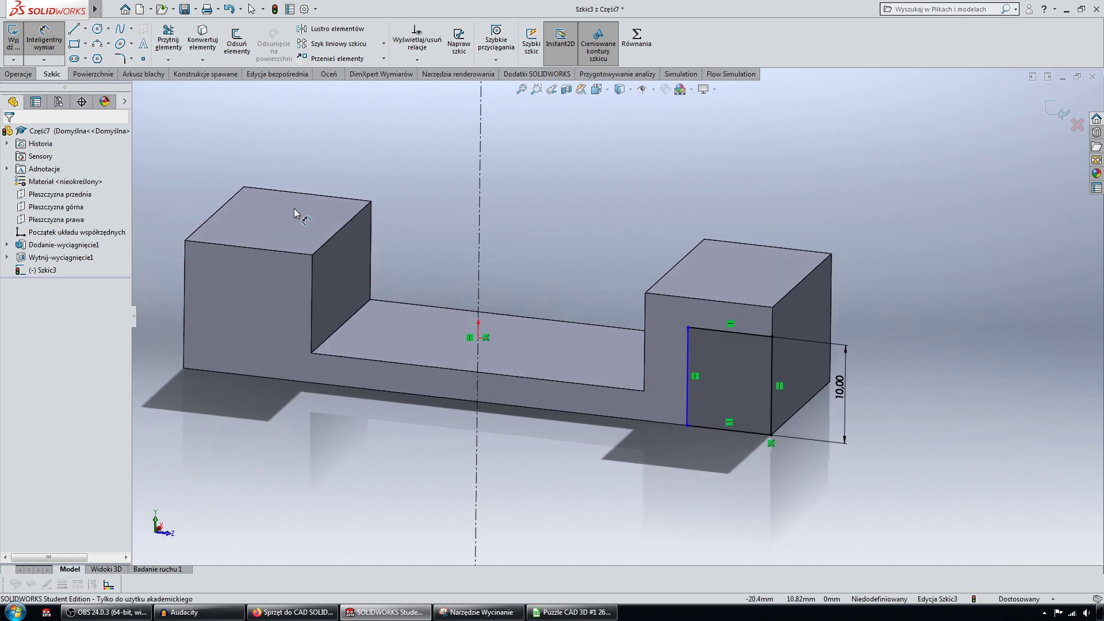
mouse_move(295, 209)
middle_down()
mouse_move(388, 337)
mouse_move(498, 339)
middle_up()
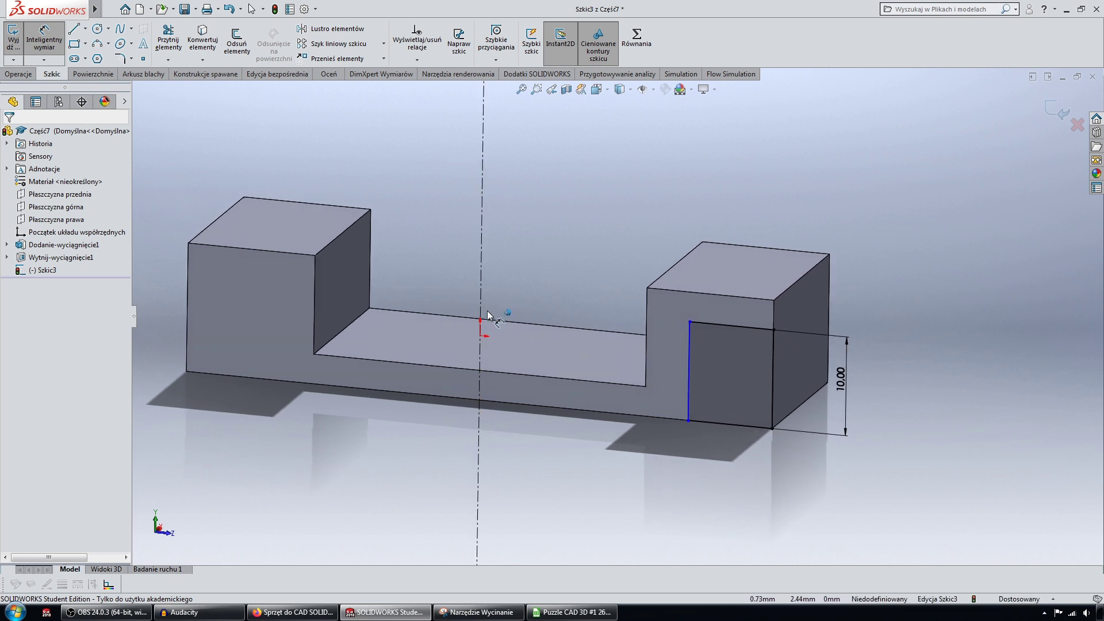
middle_drag(481, 184, 617, 360)
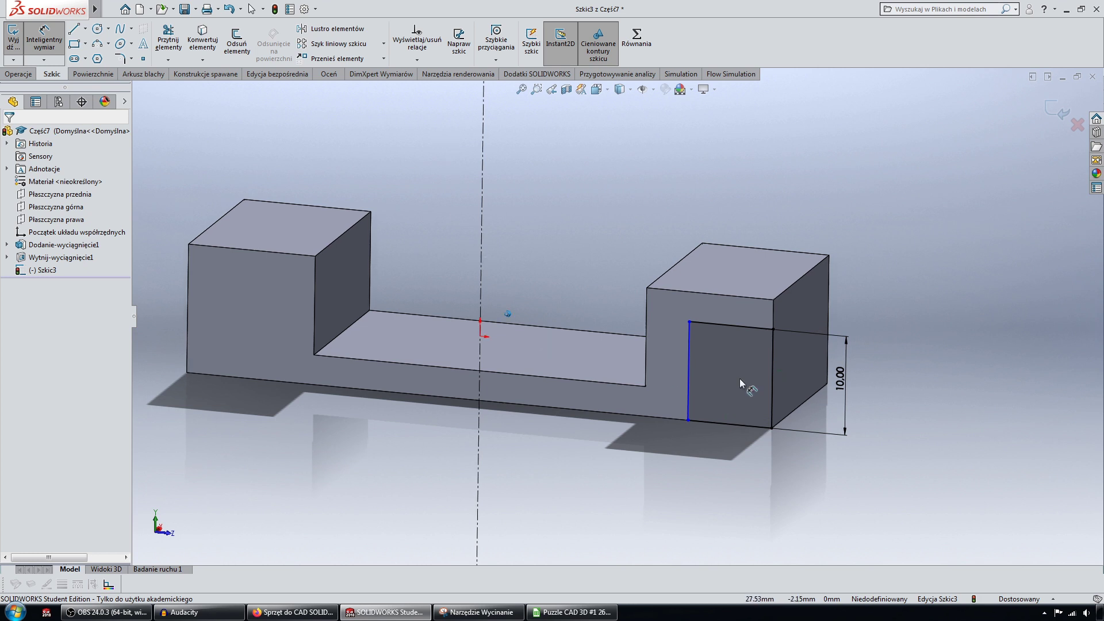
- Dimension the rectangle's inner edge 40 mm across the centerline and exit the sketch
click(691, 345)
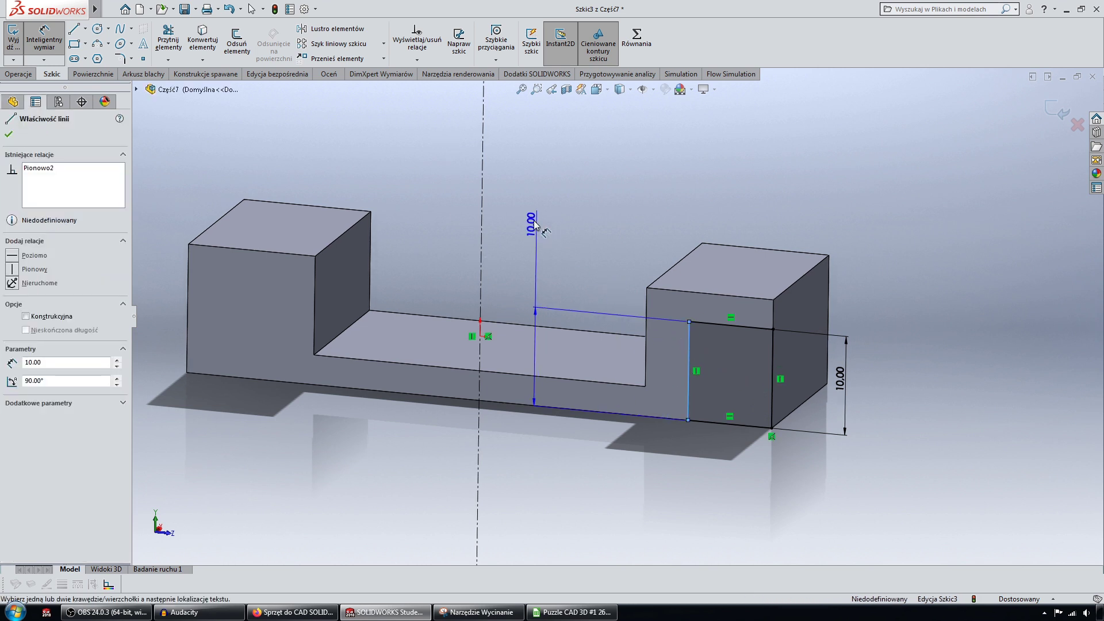
click(486, 187)
click(486, 192)
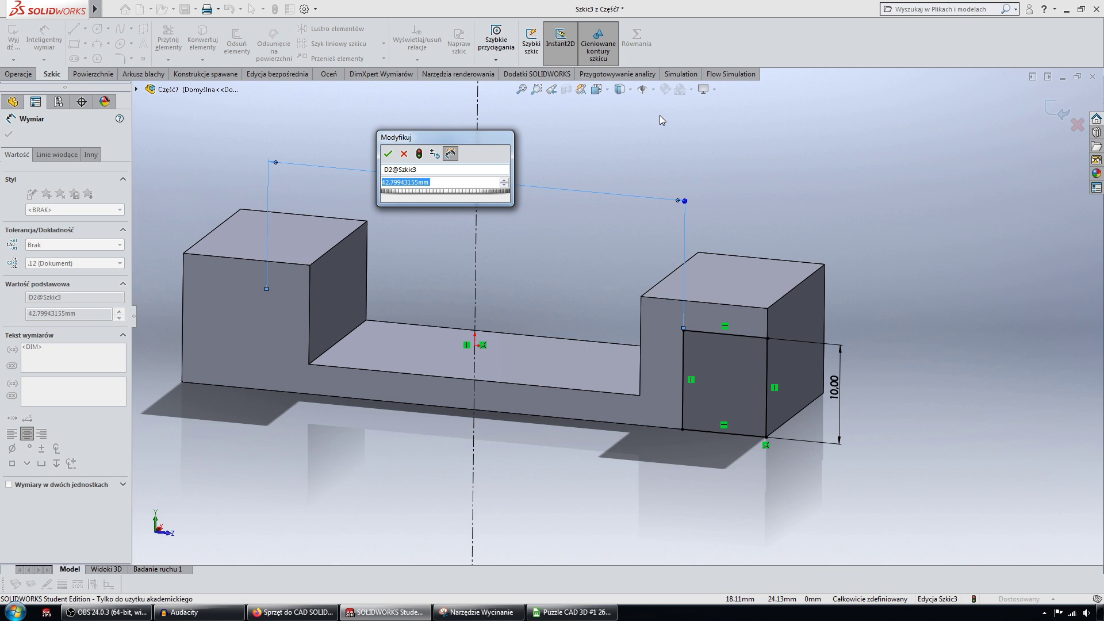
key(Return)
middle_drag(661, 121, 749, 295)
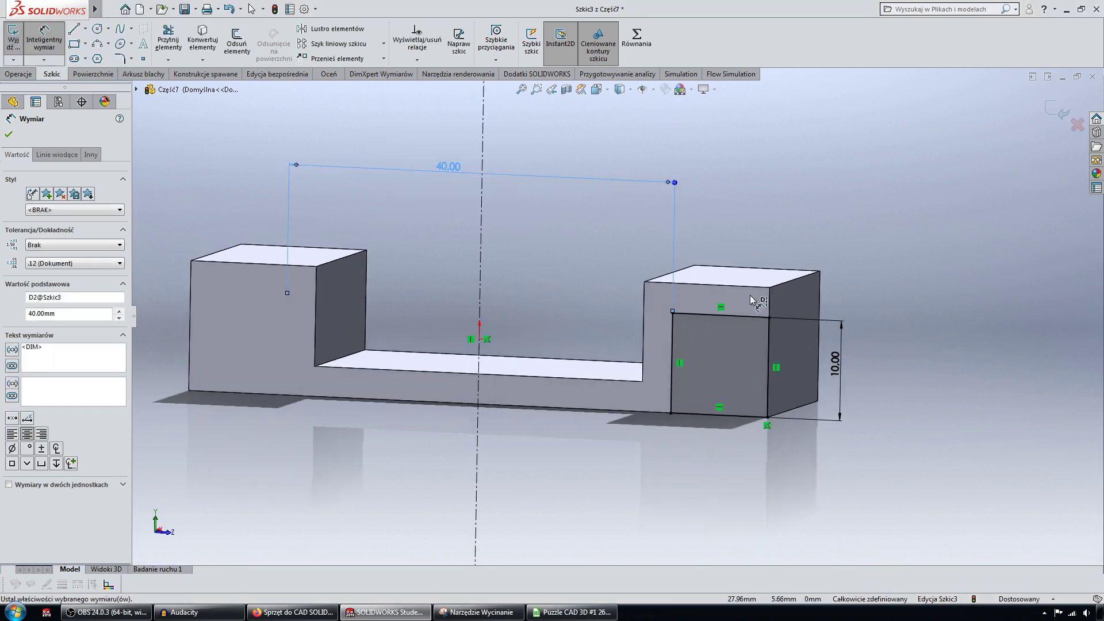
middle_drag(669, 391, 678, 350)
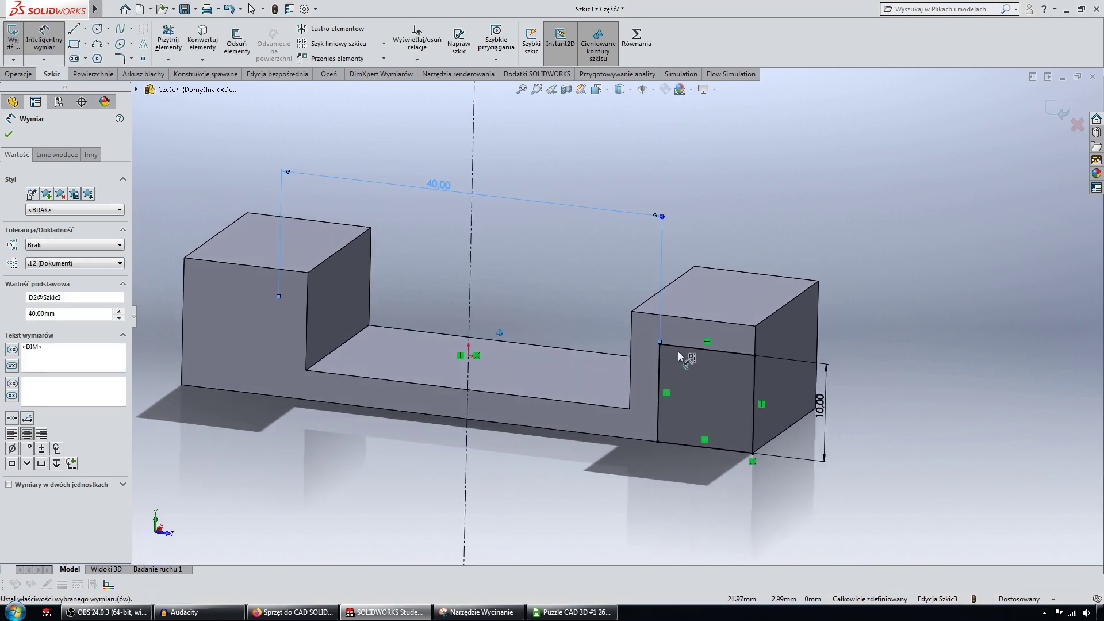
middle_drag(380, 467, 509, 397)
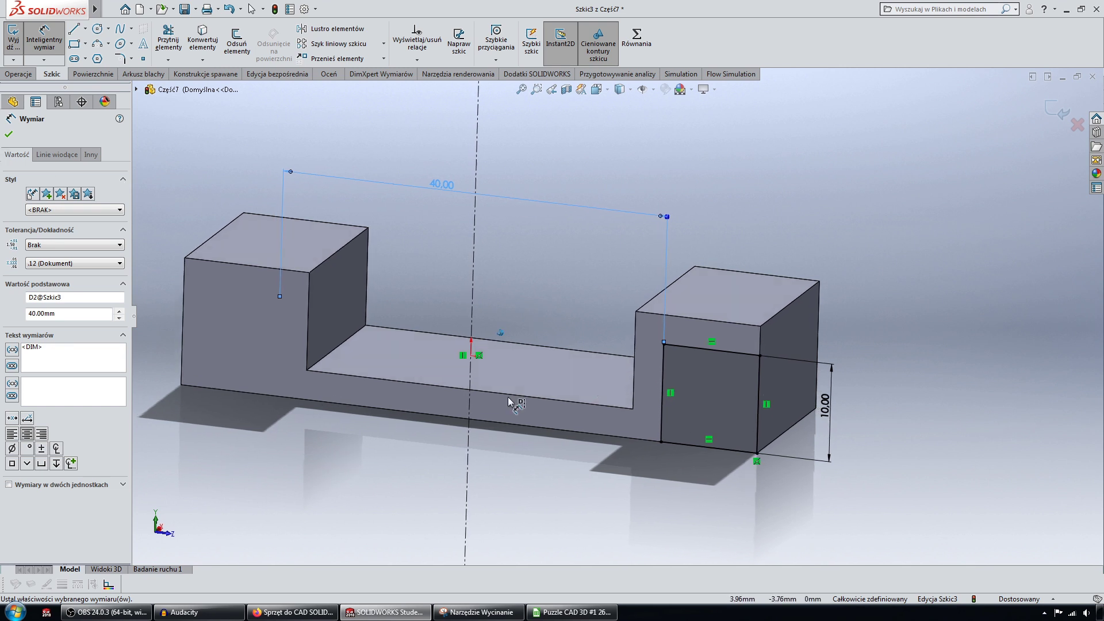
click(10, 134)
click(18, 74)
- Cut the Szkic3 rectangle Through All and inspect the new notch
click(272, 41)
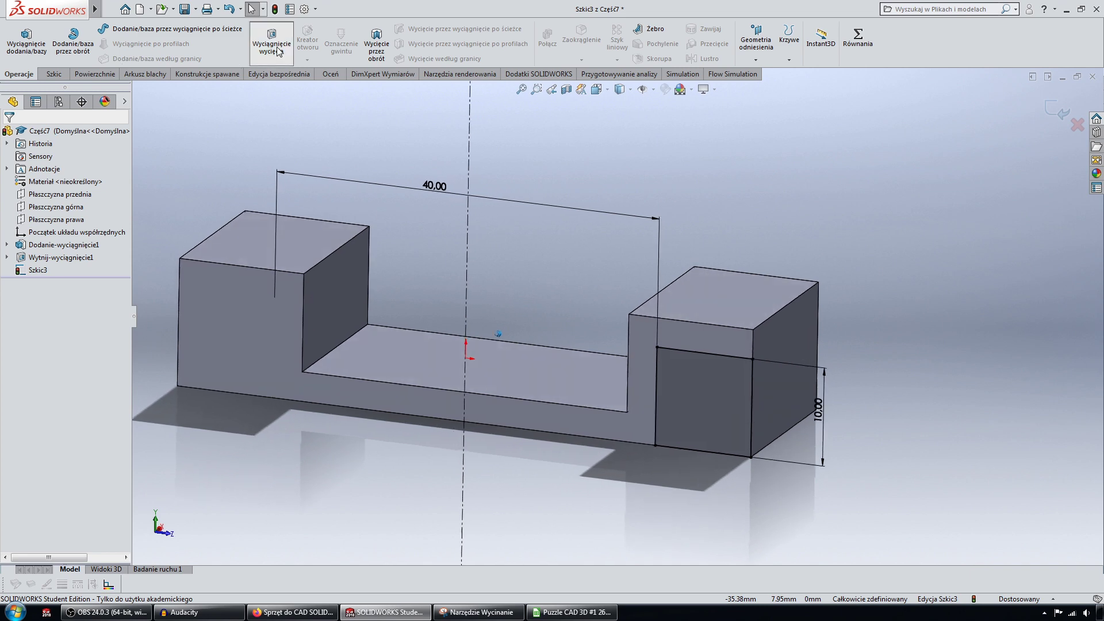
click(55, 203)
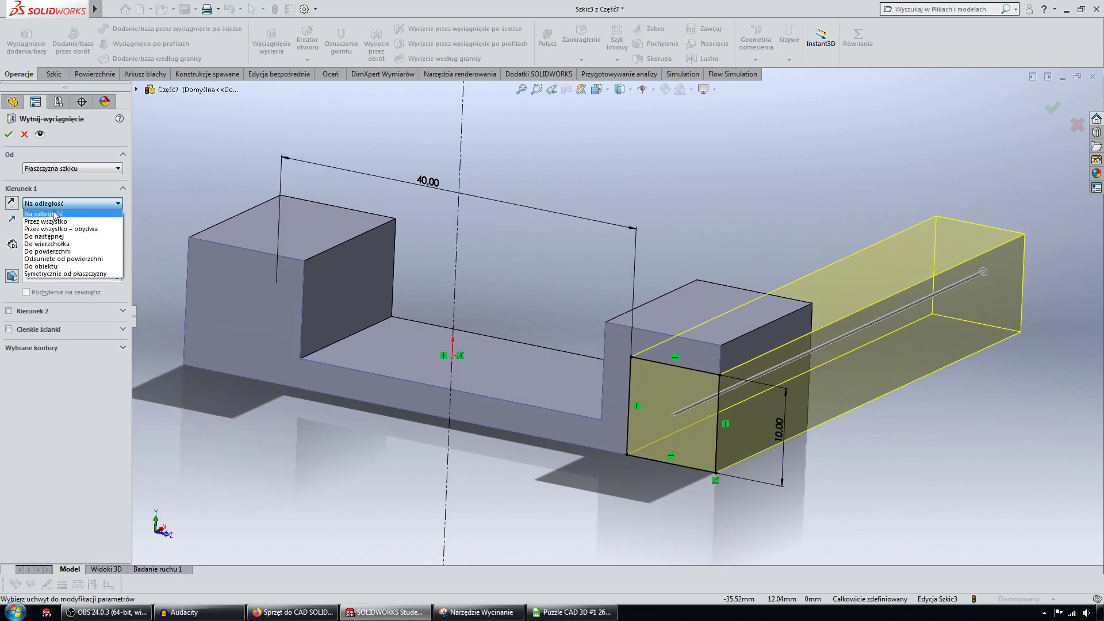
click(8, 134)
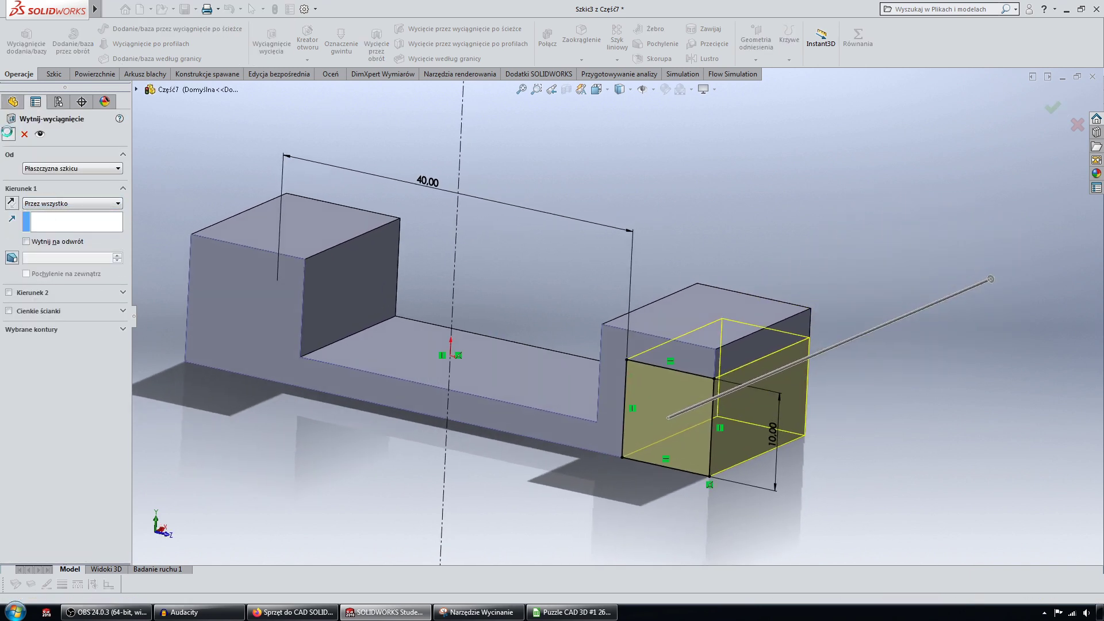
mouse_move(357, 170)
middle_down()
mouse_move(641, 147)
mouse_move(649, 95)
middle_up()
- Mirror the end cut about the Front Plane and orbit to inspect both notched ends
click(701, 58)
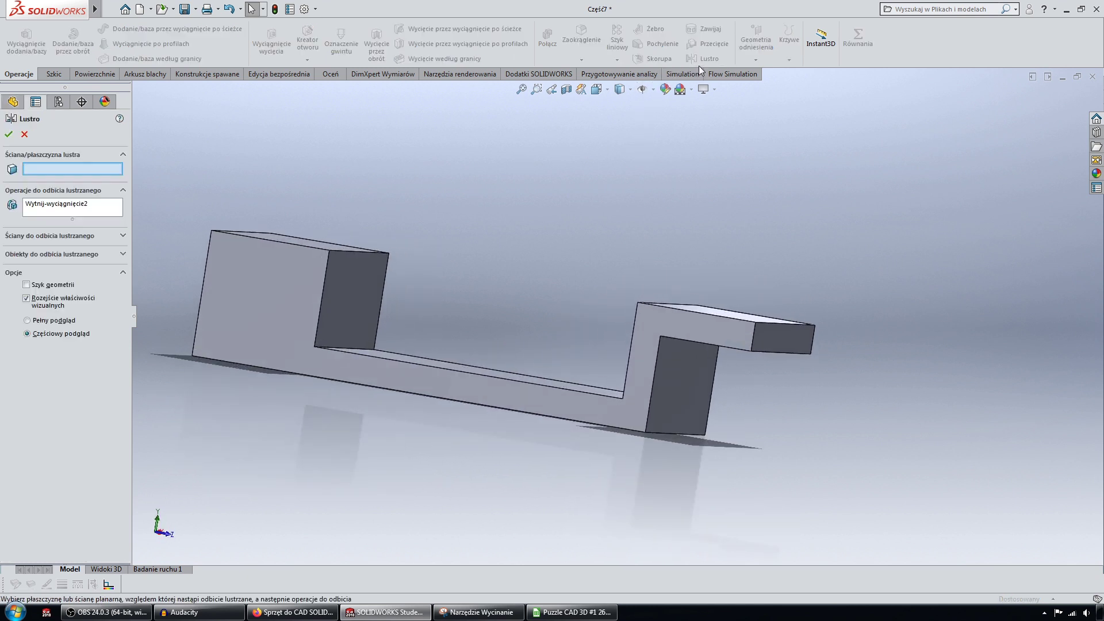
click(137, 90)
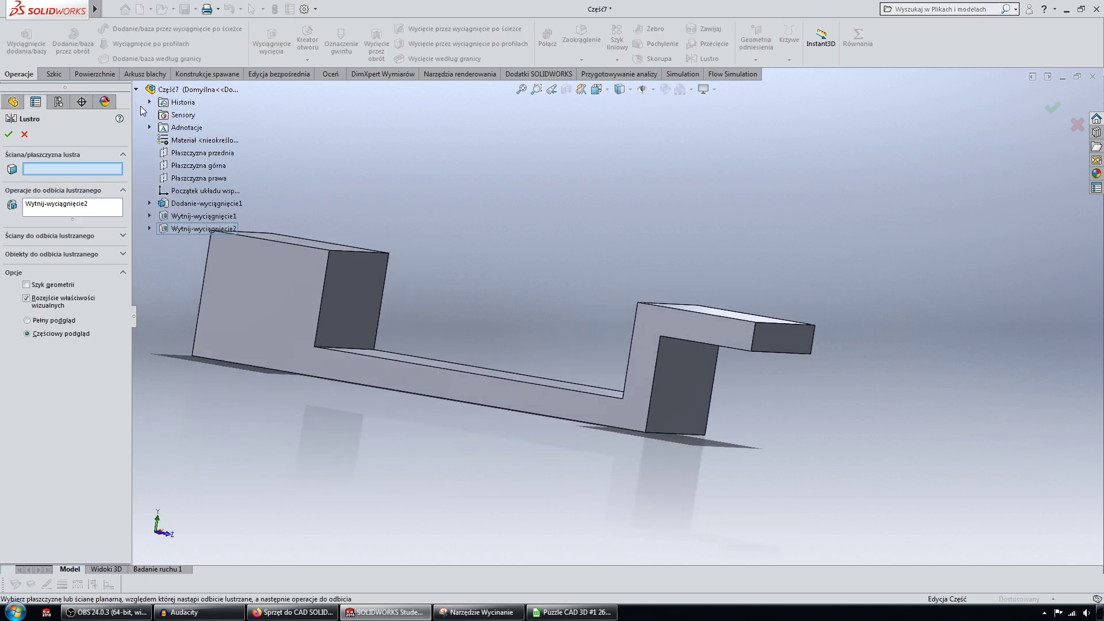
click(202, 152)
mouse_move(445, 262)
middle_down()
mouse_move(614, 324)
mouse_move(227, 245)
middle_up()
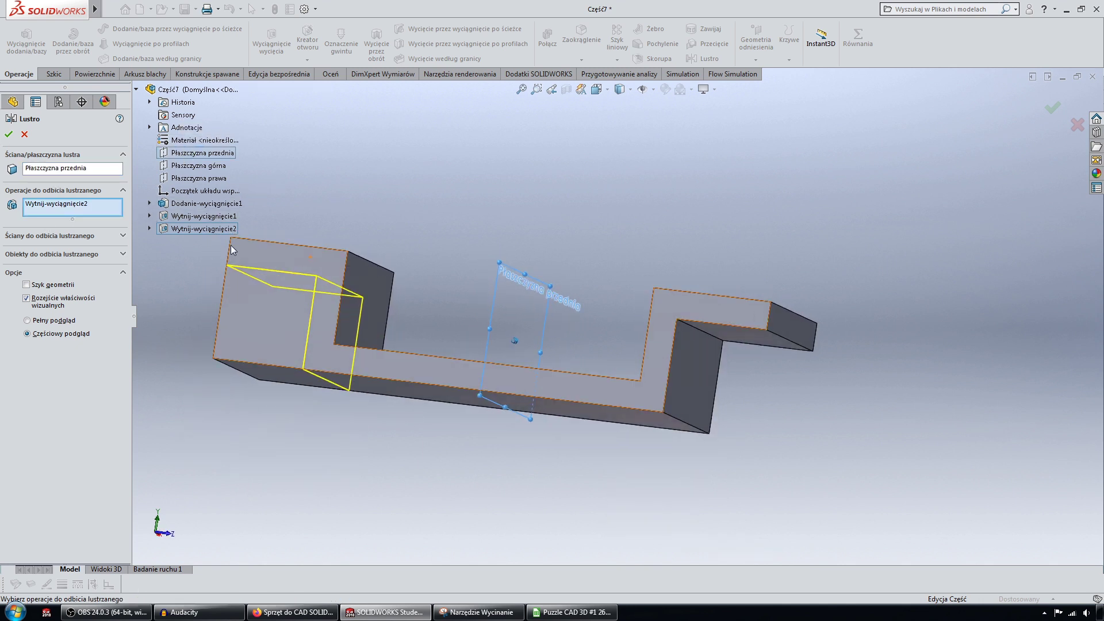
click(9, 134)
middle_drag(326, 184, 430, 184)
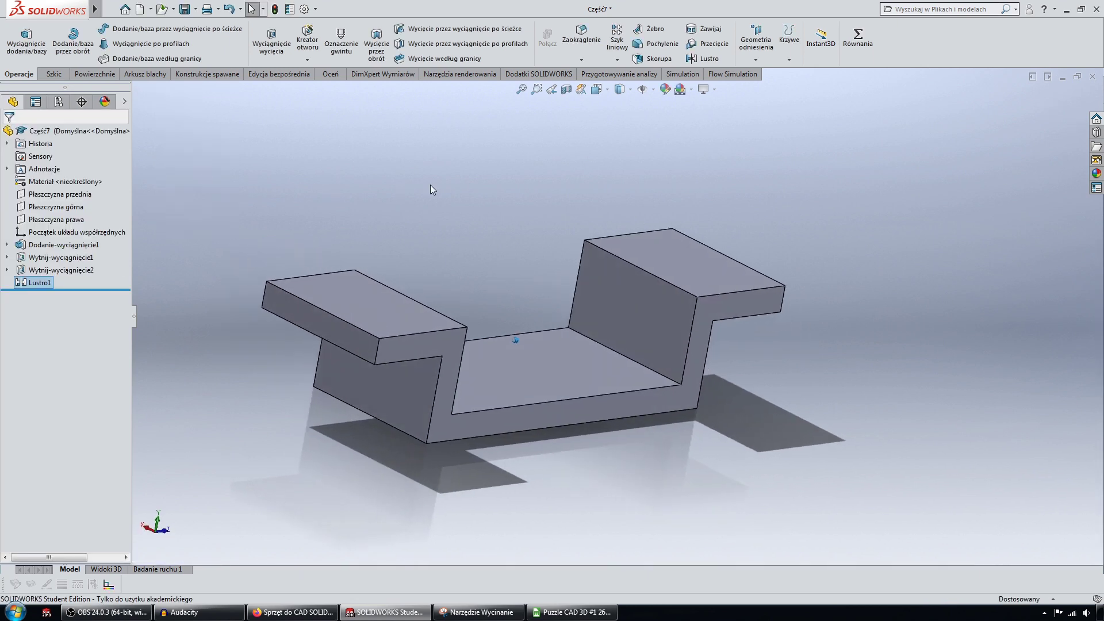
key(Left)
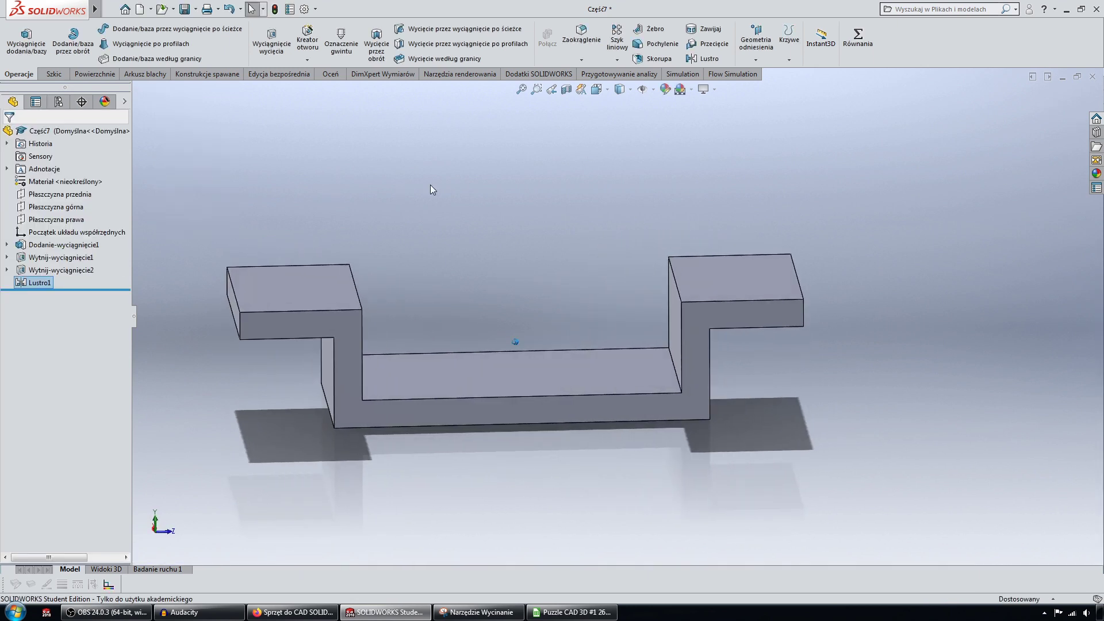
key(Left)
key(Up)
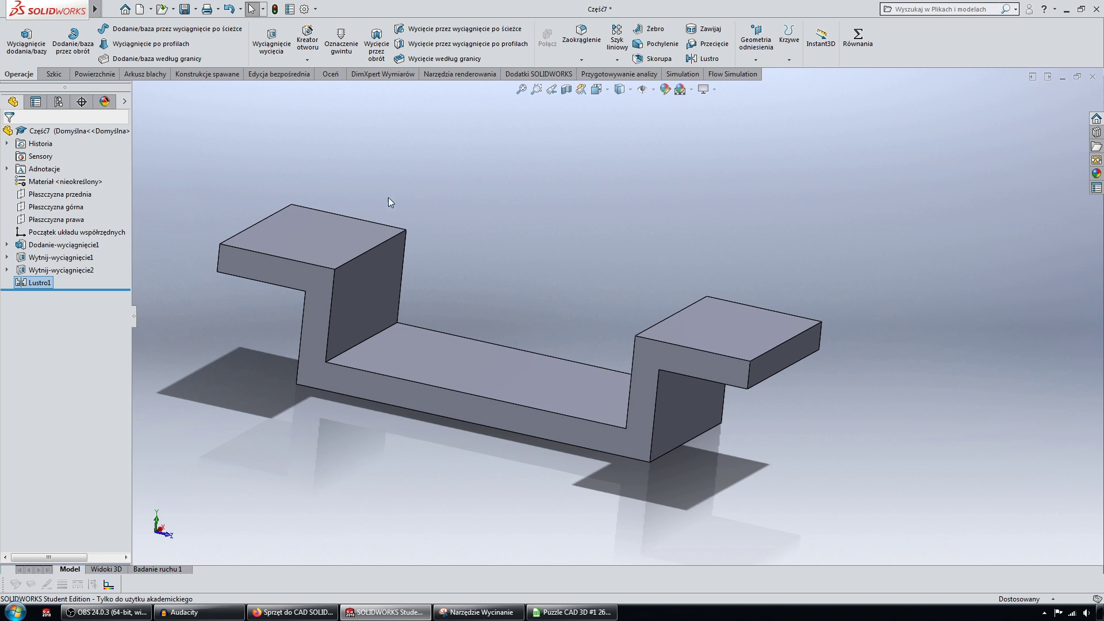
middle_drag(388, 197, 391, 333)
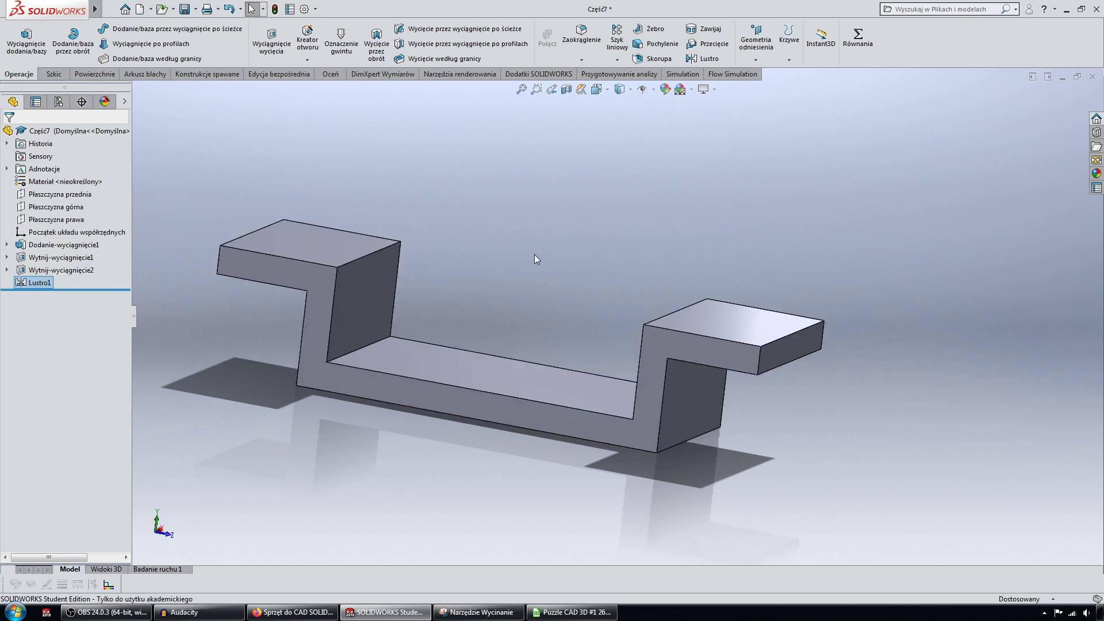
middle_drag(521, 267, 471, 242)
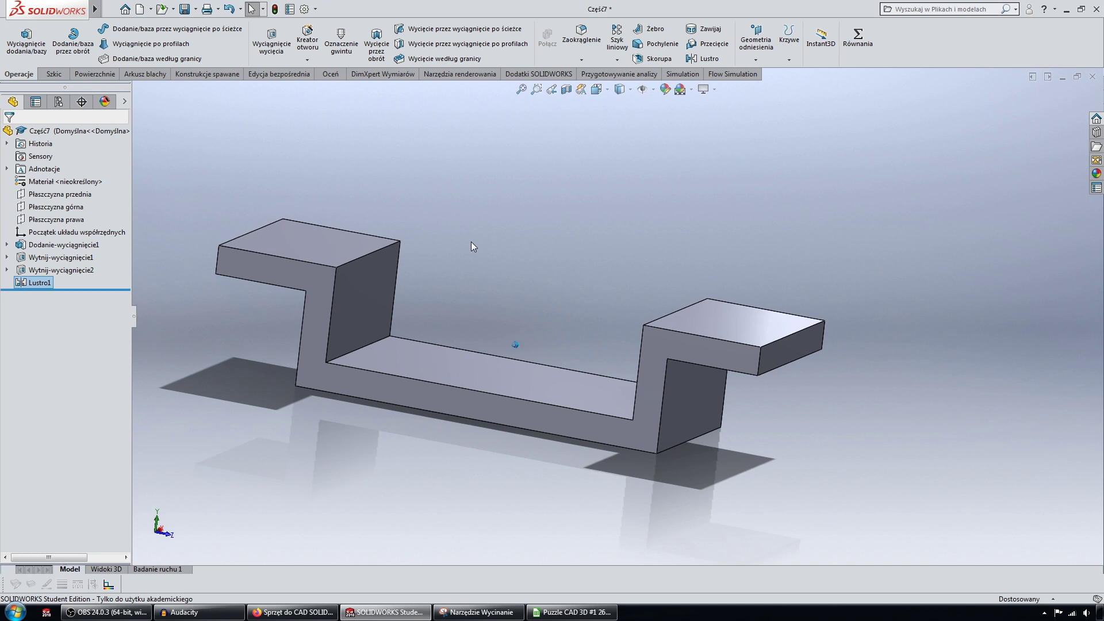
middle_drag(515, 345, 471, 243)
click(36, 257)
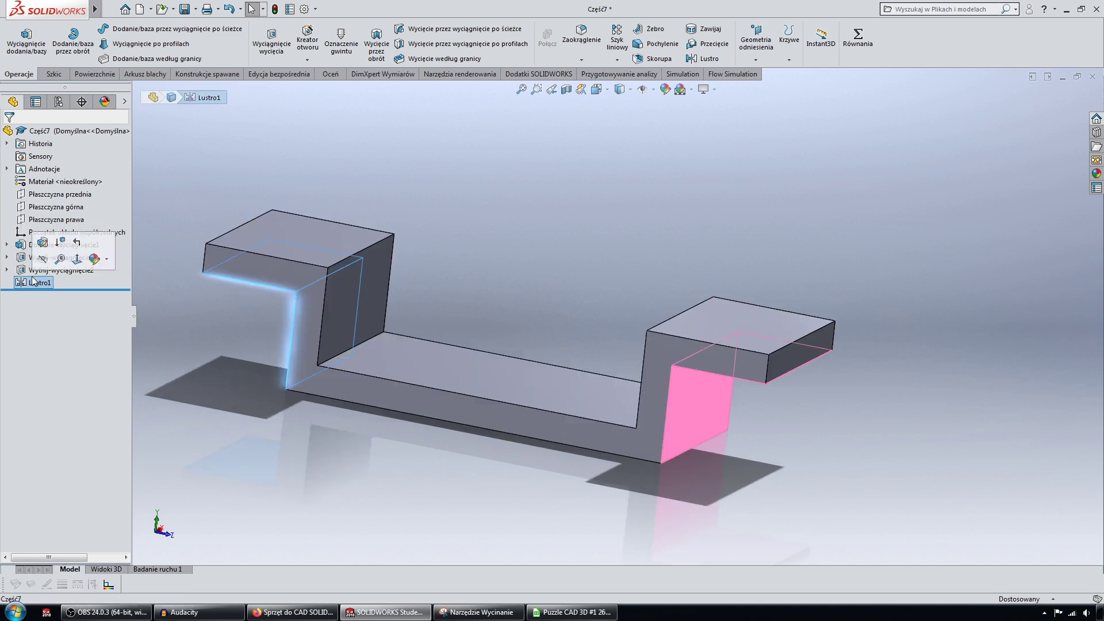
click(170, 375)
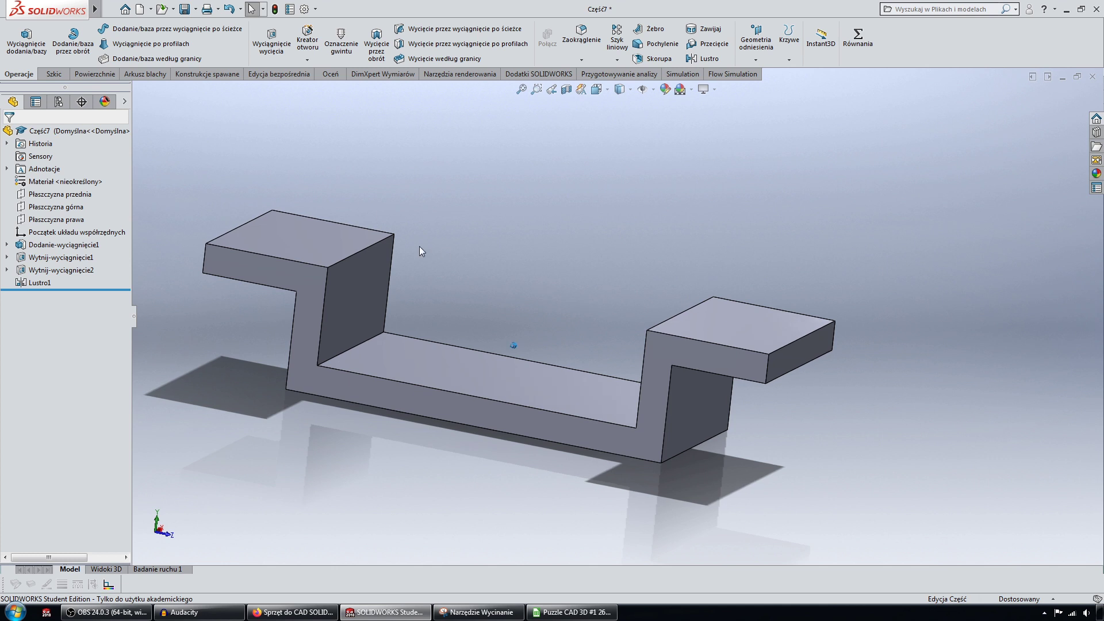
middle_drag(419, 246, 387, 229)
key(ctrl+shift+z)
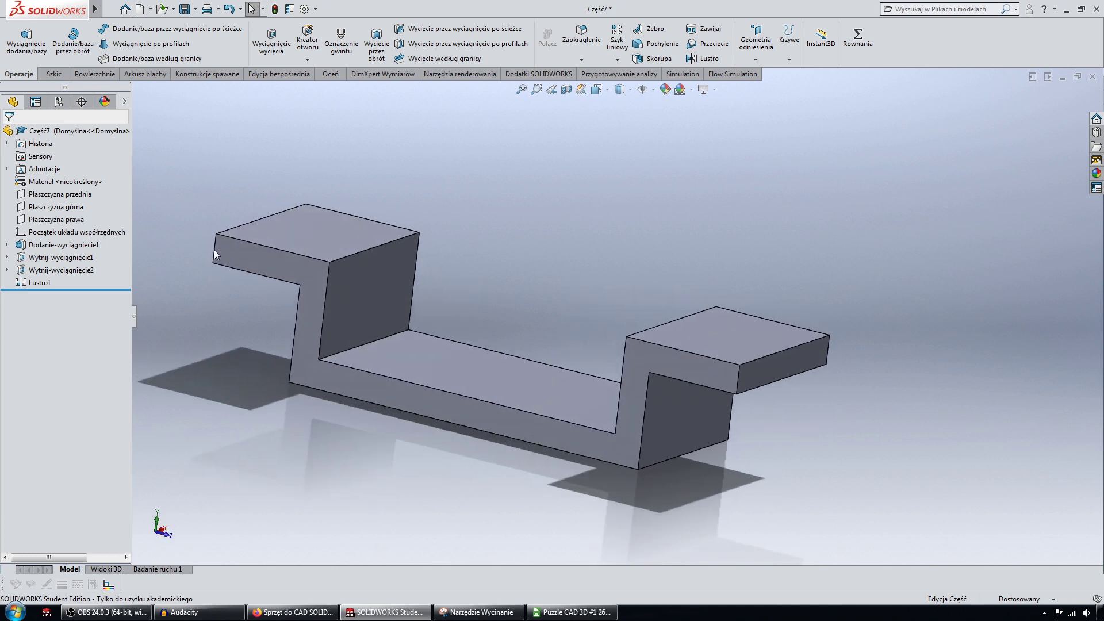
click(215, 249)
middle_drag(215, 249, 223, 238)
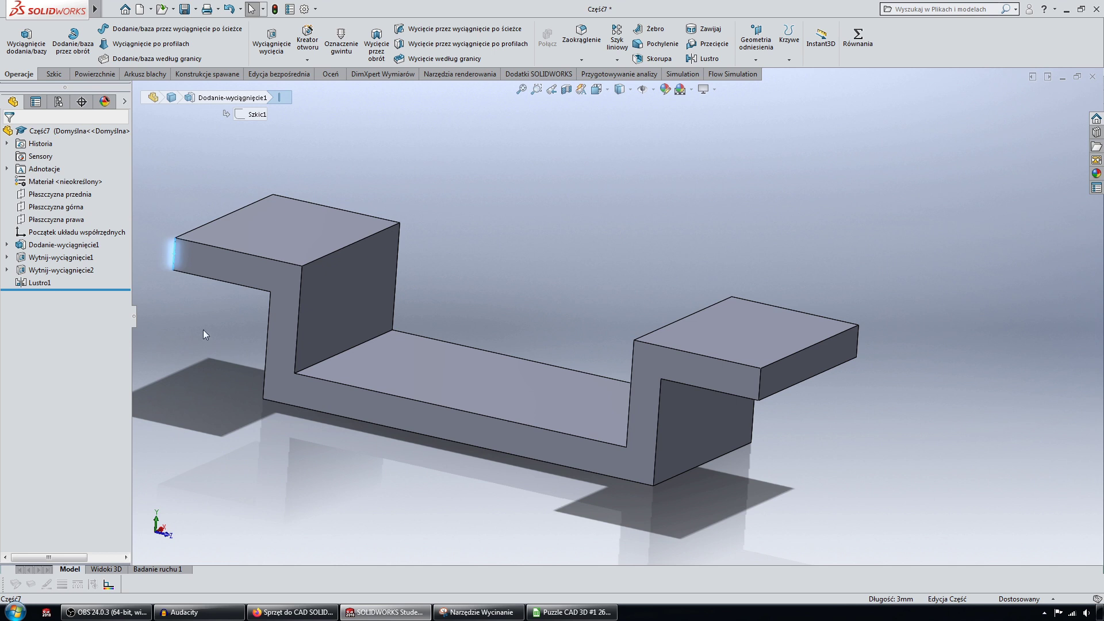
click(315, 320)
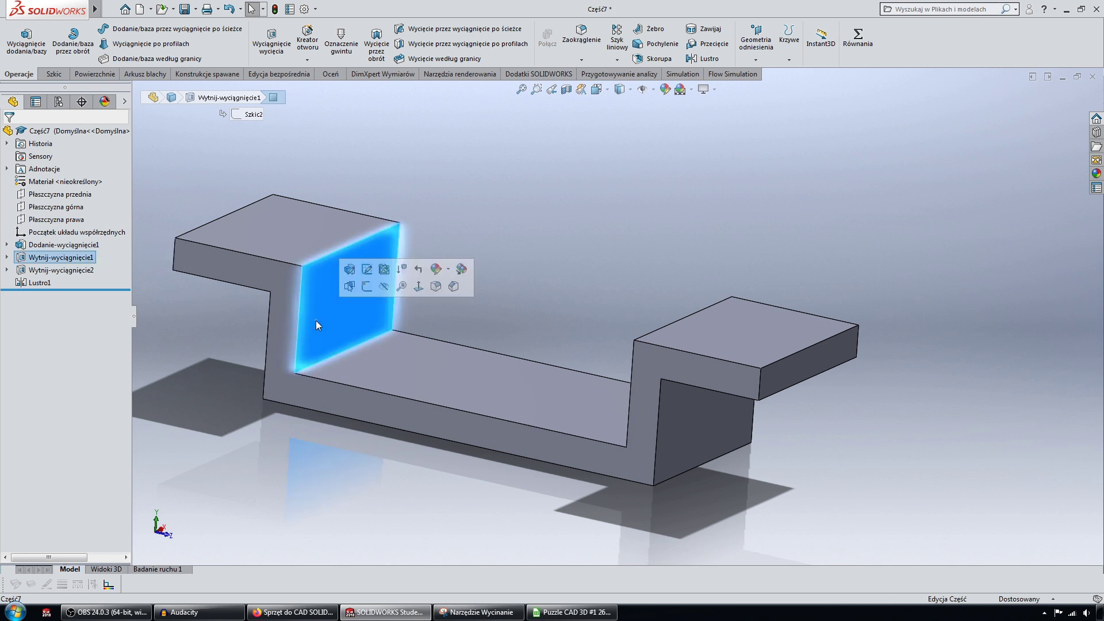
key(Left)
key(Left)
ctrl+click(311, 332)
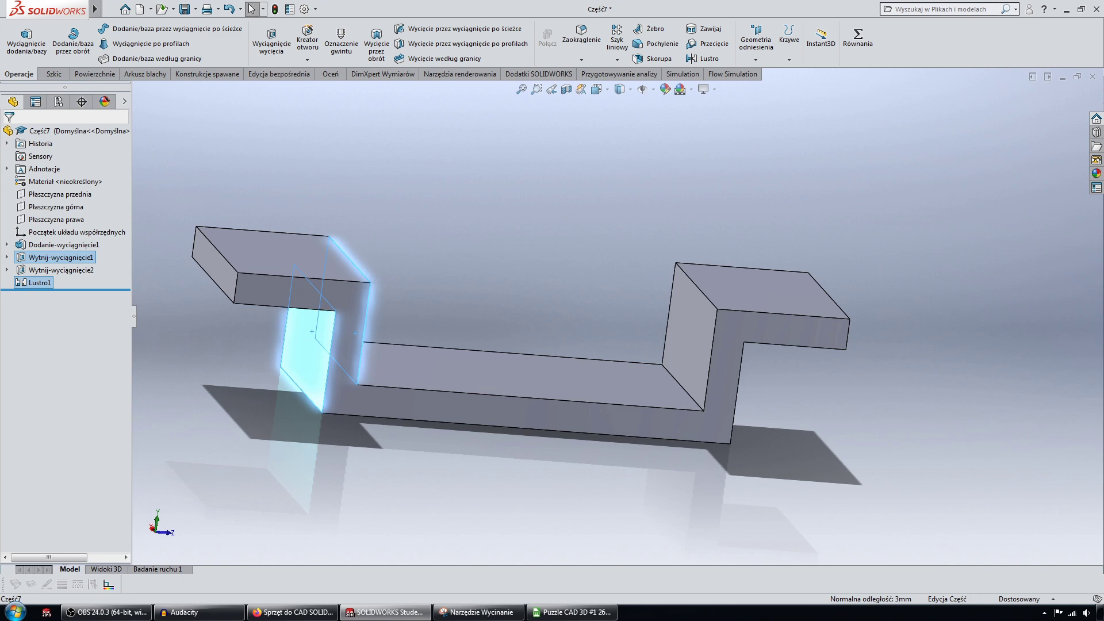
click(516, 369)
key(Up)
key(Up)
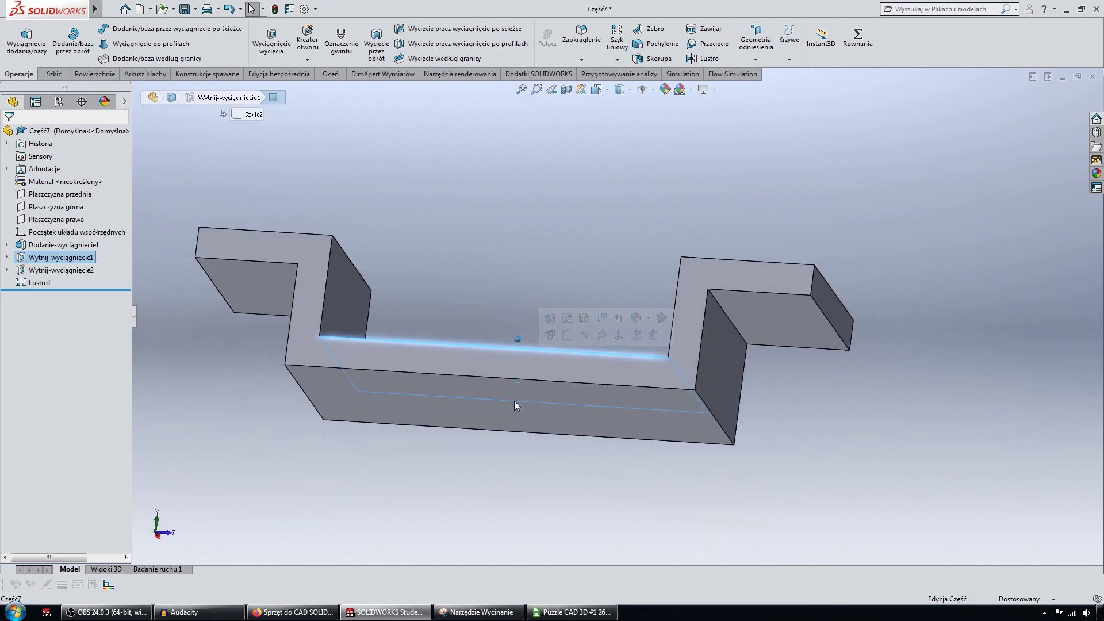
click(514, 405)
key(ctrl+7)
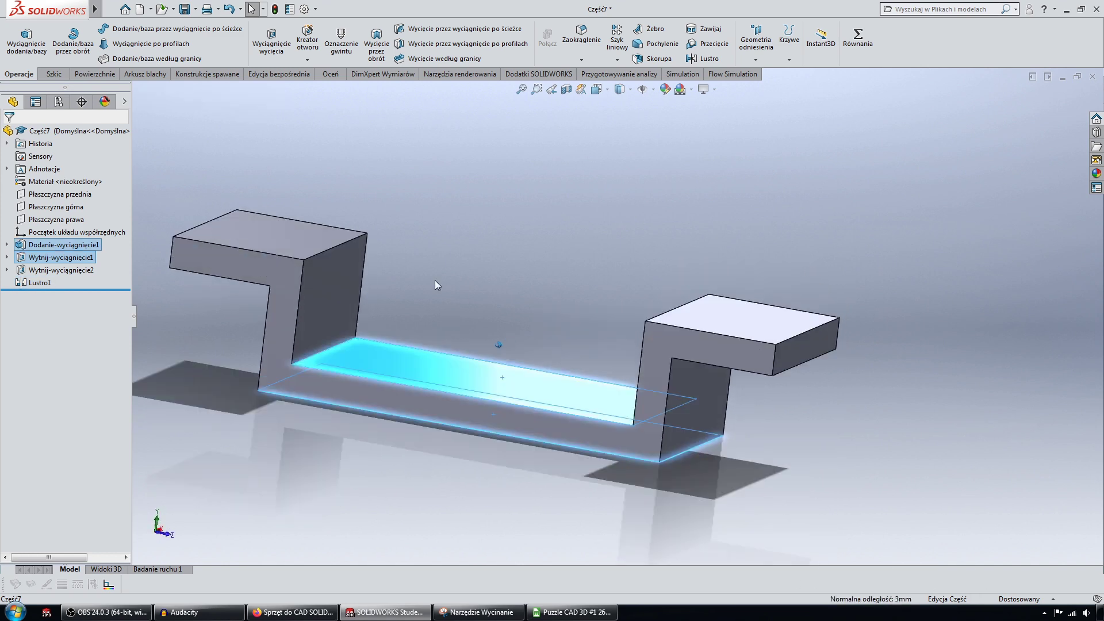
click(436, 272)
middle_drag(427, 255, 188, 284)
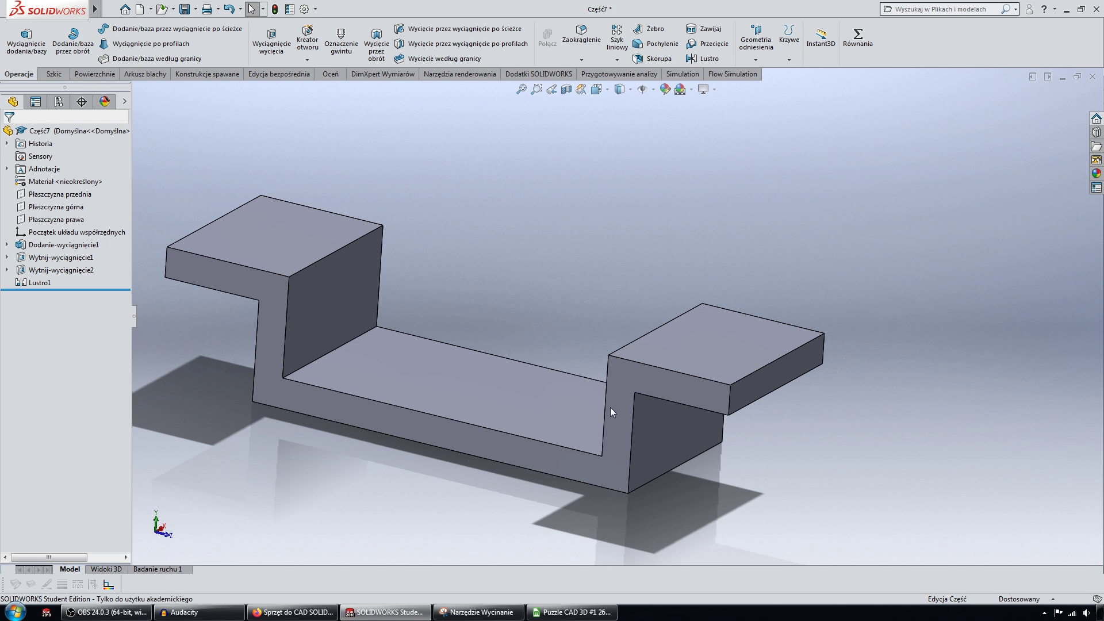
middle_drag(648, 169, 464, 285)
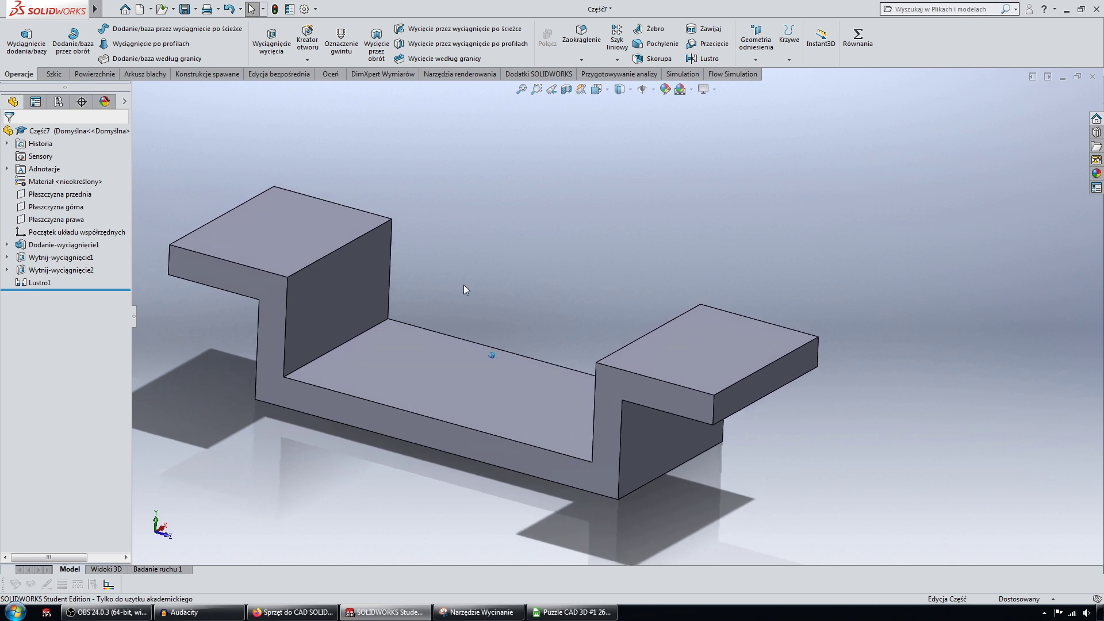
mouse_move(178, 277)
middle_down()
mouse_move(340, 208)
mouse_move(301, 115)
mouse_move(173, 119)
mouse_move(118, 74)
middle_up()
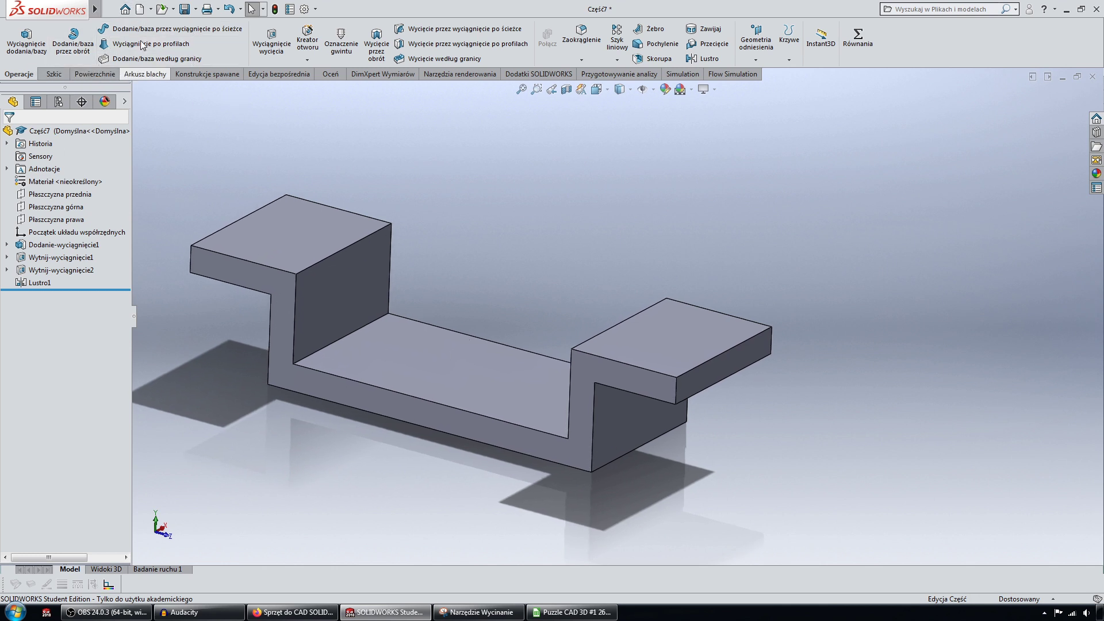
- Create a new part and start a sketch on the Front Plane
click(140, 10)
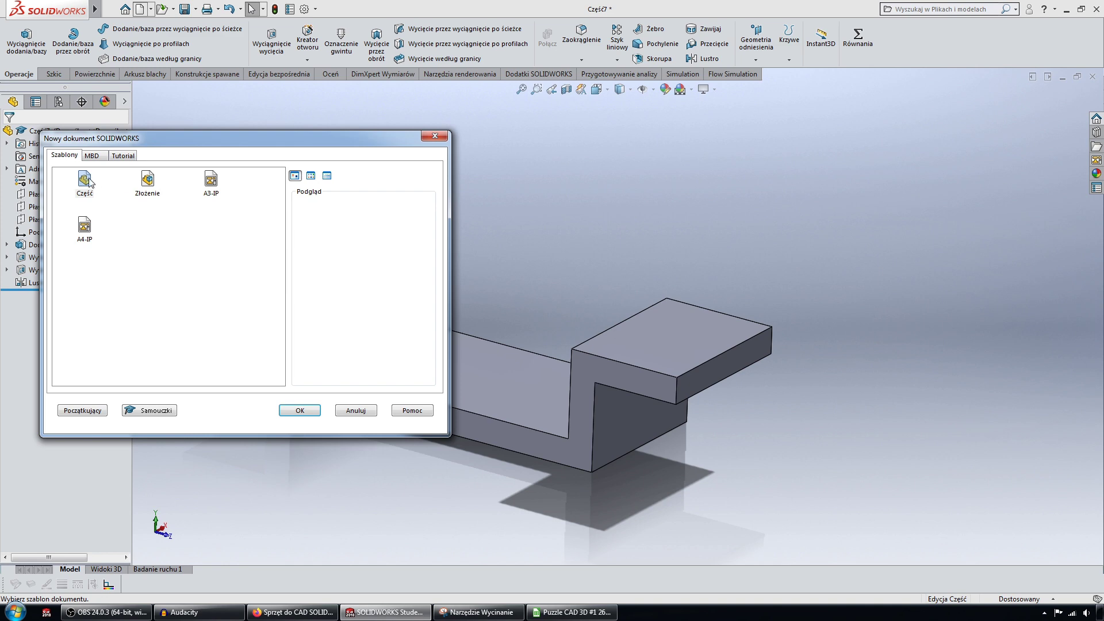
click(299, 410)
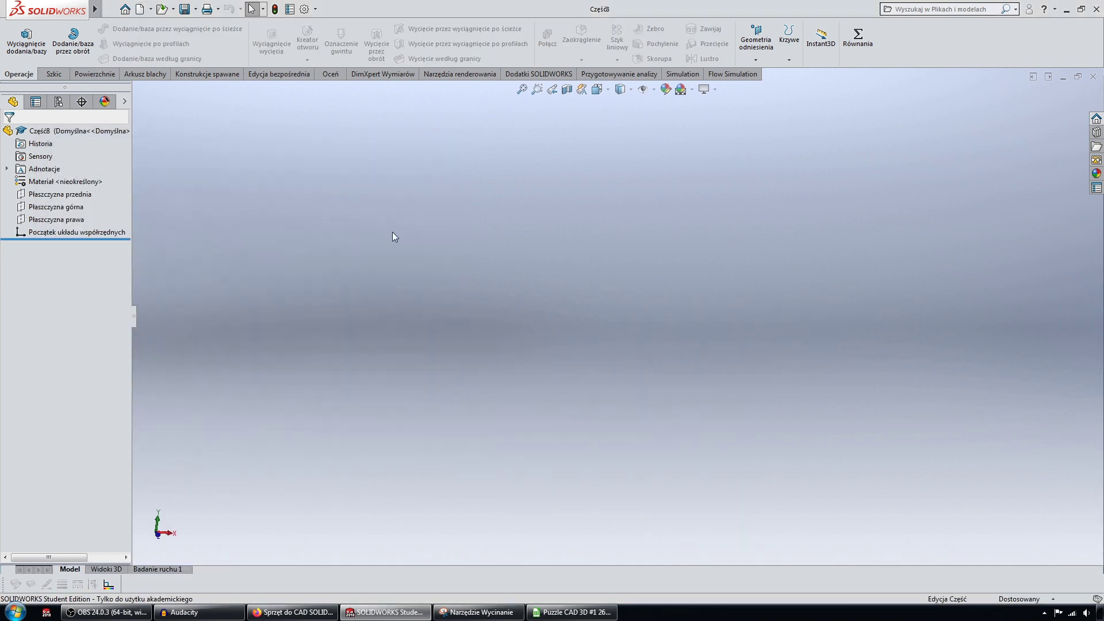
click(60, 80)
click(13, 36)
click(729, 246)
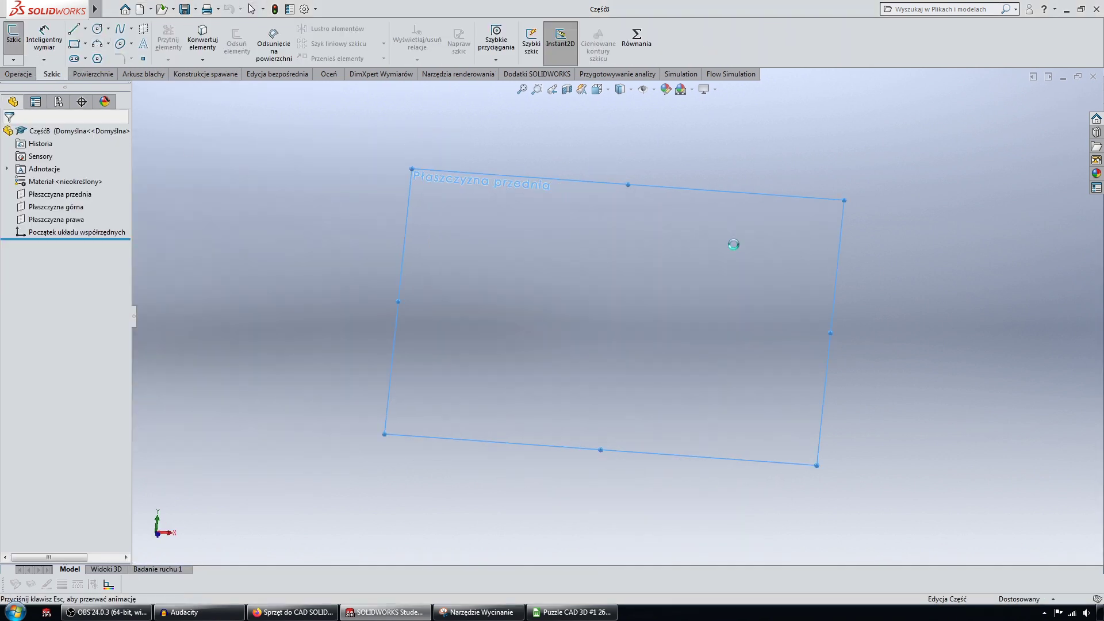
- Draw a three-line step from the origin, end the chain, and set the next line as construction
click(73, 29)
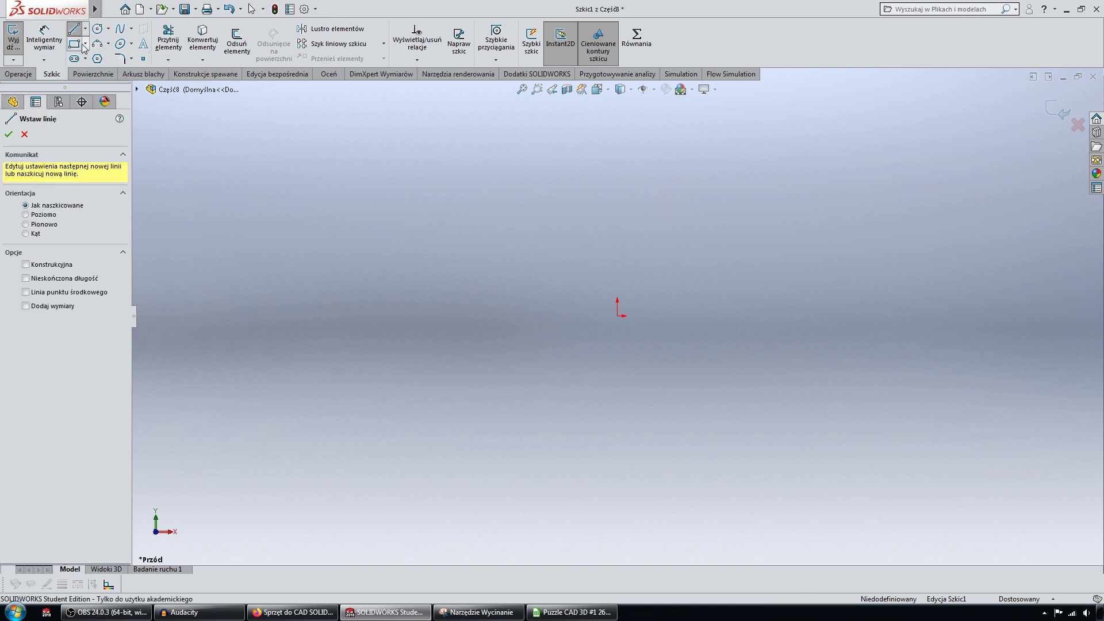
click(618, 316)
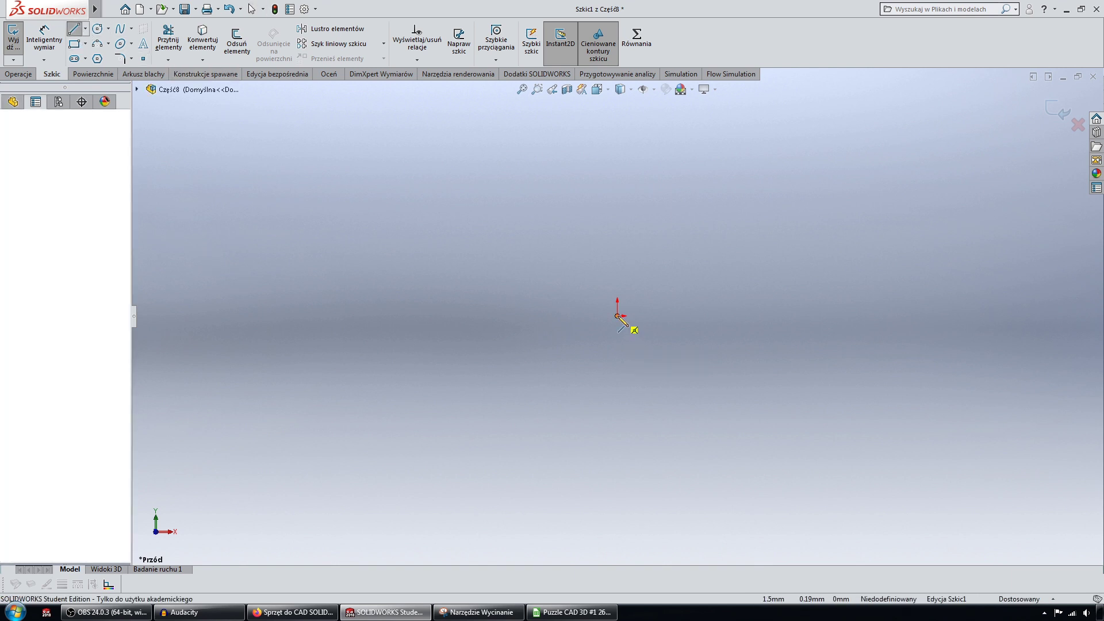
click(737, 316)
click(738, 245)
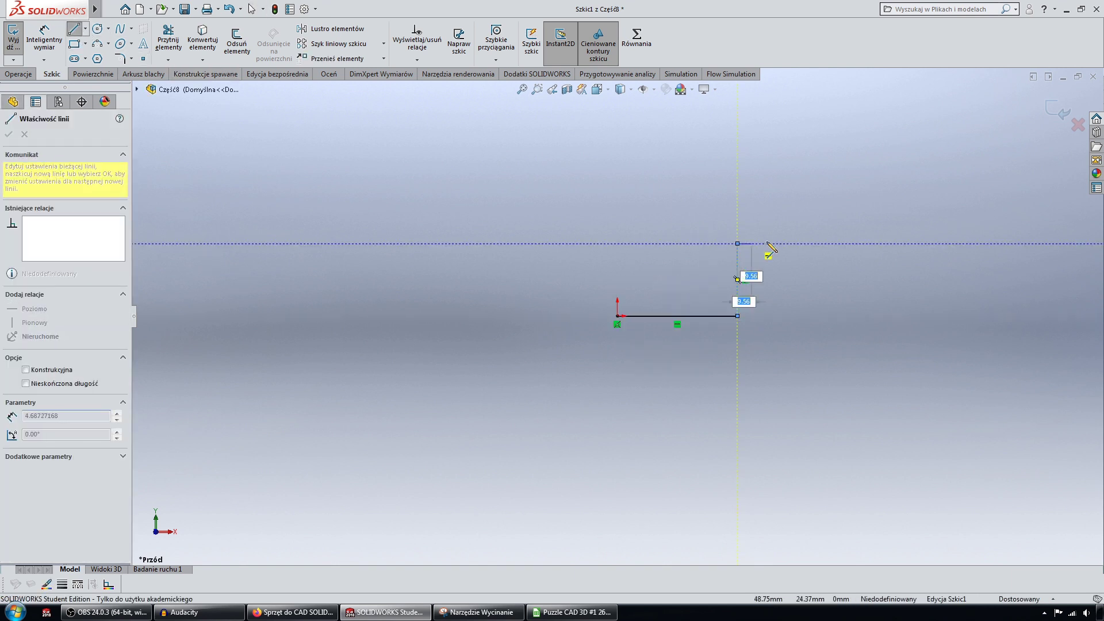
click(820, 247)
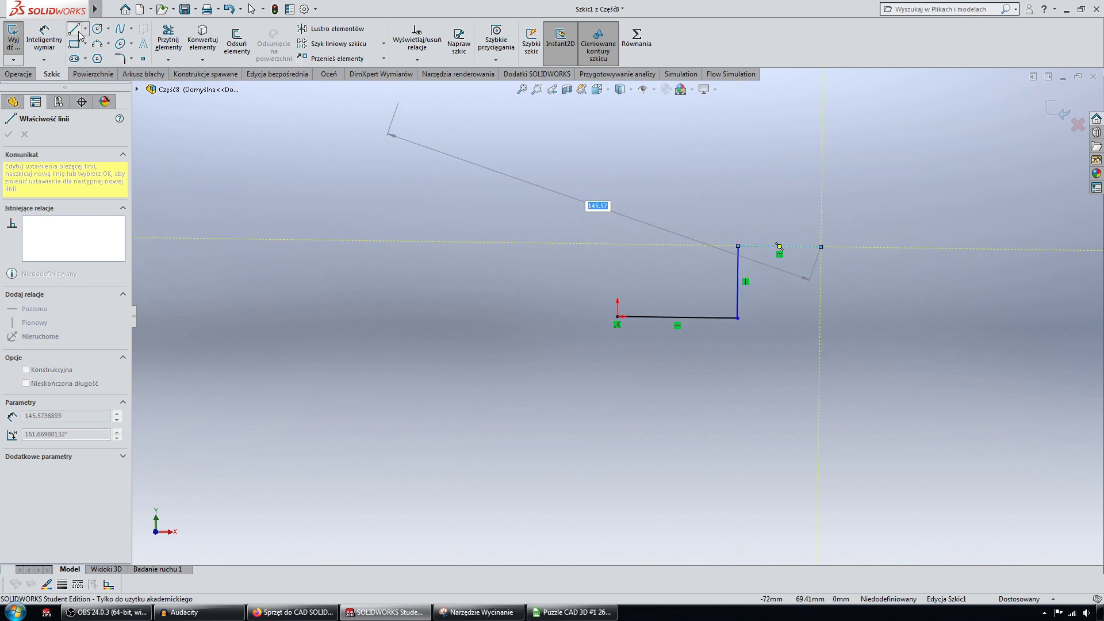
key(Escape)
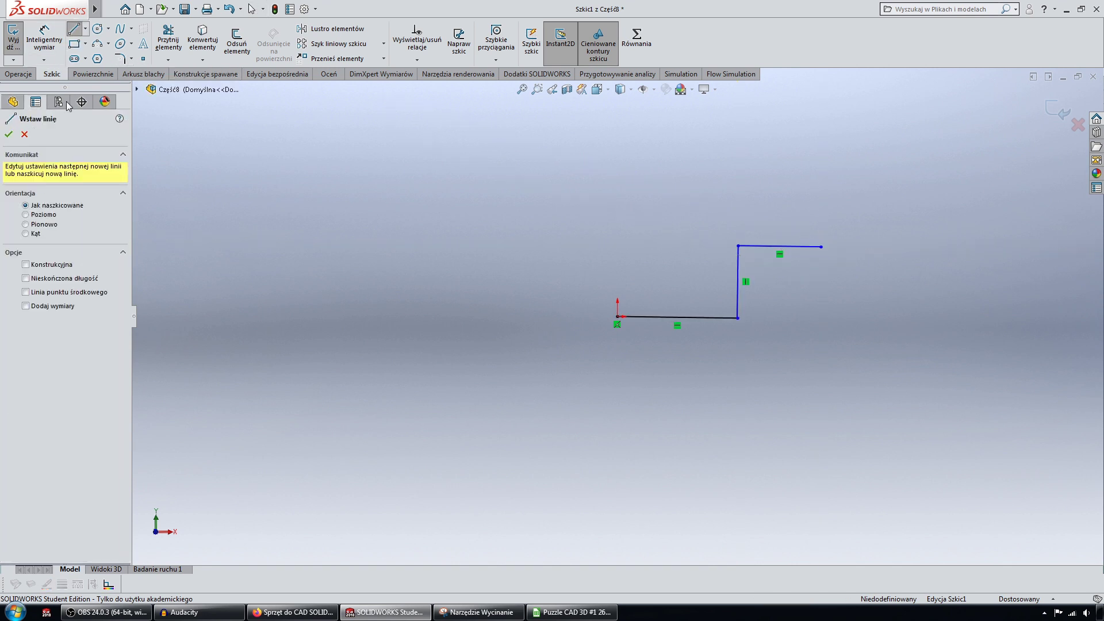
click(65, 279)
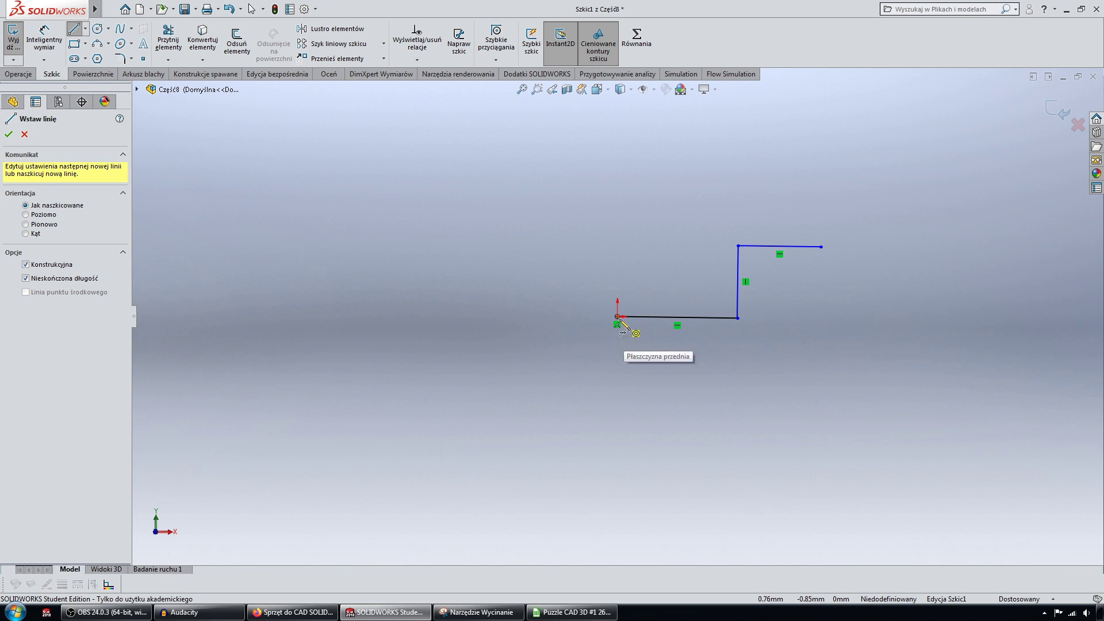
- Add an infinite vertical centerline through the origin
click(617, 316)
click(624, 394)
key(Escape)
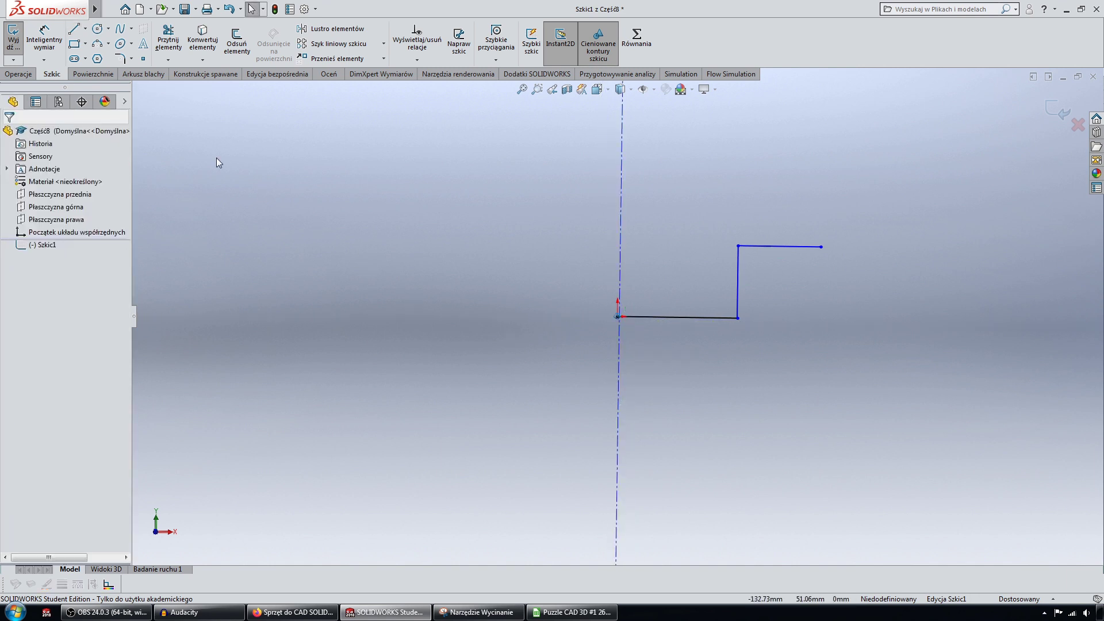
- Dimension the Z's vertical line to 40 mm across the centerline
click(44, 40)
middle_drag(642, 224, 735, 288)
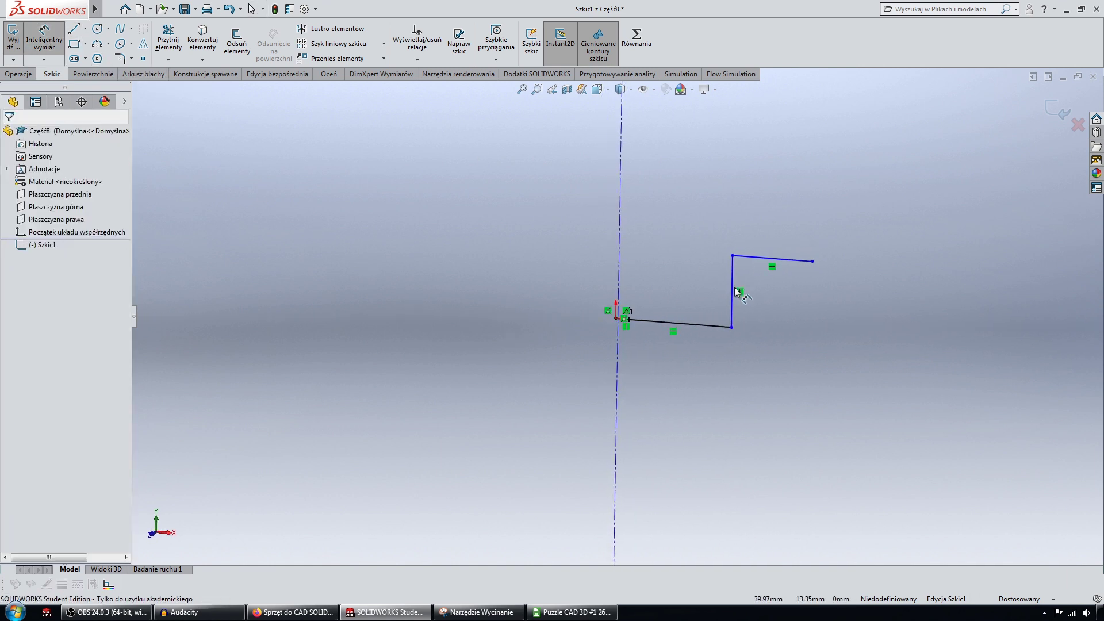
click(735, 288)
click(619, 258)
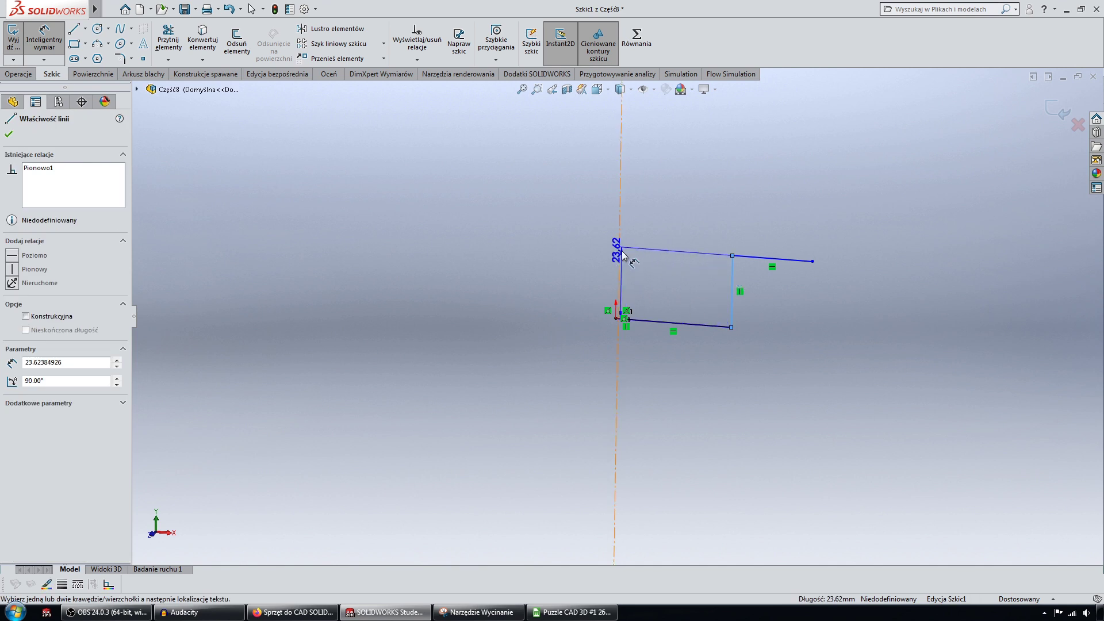
click(584, 353)
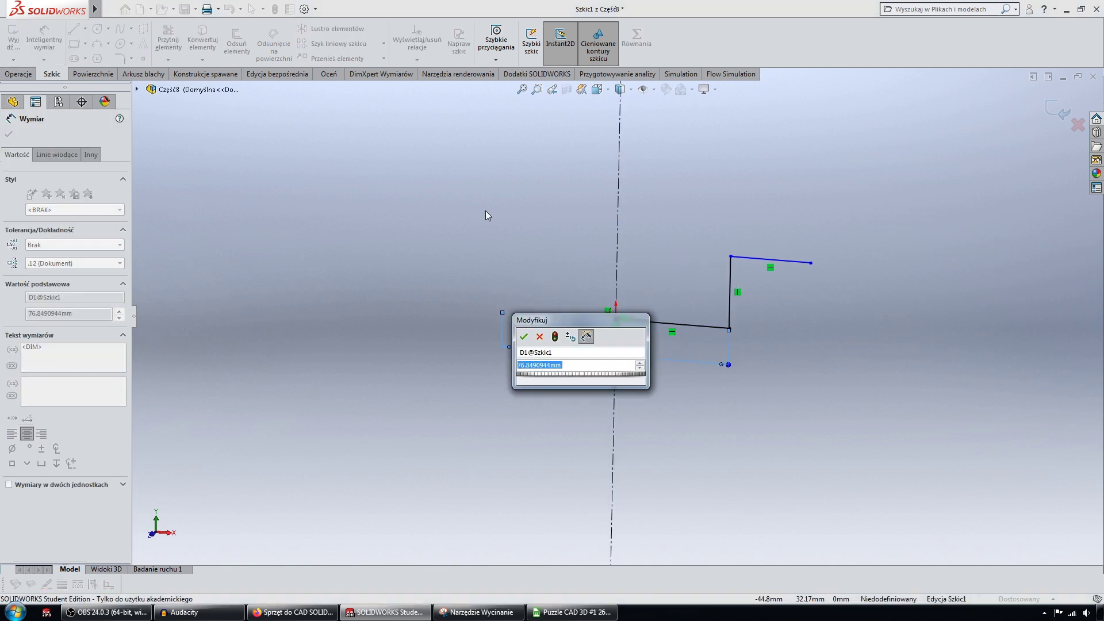
text(40)
key(Return)
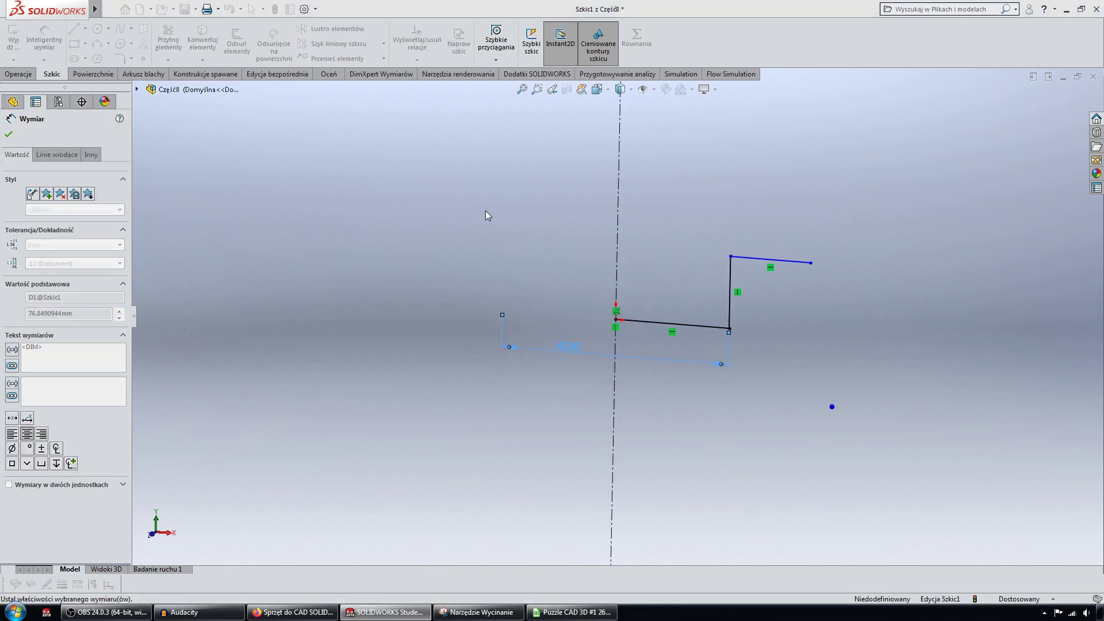
scroll(660, 348, down, 2)
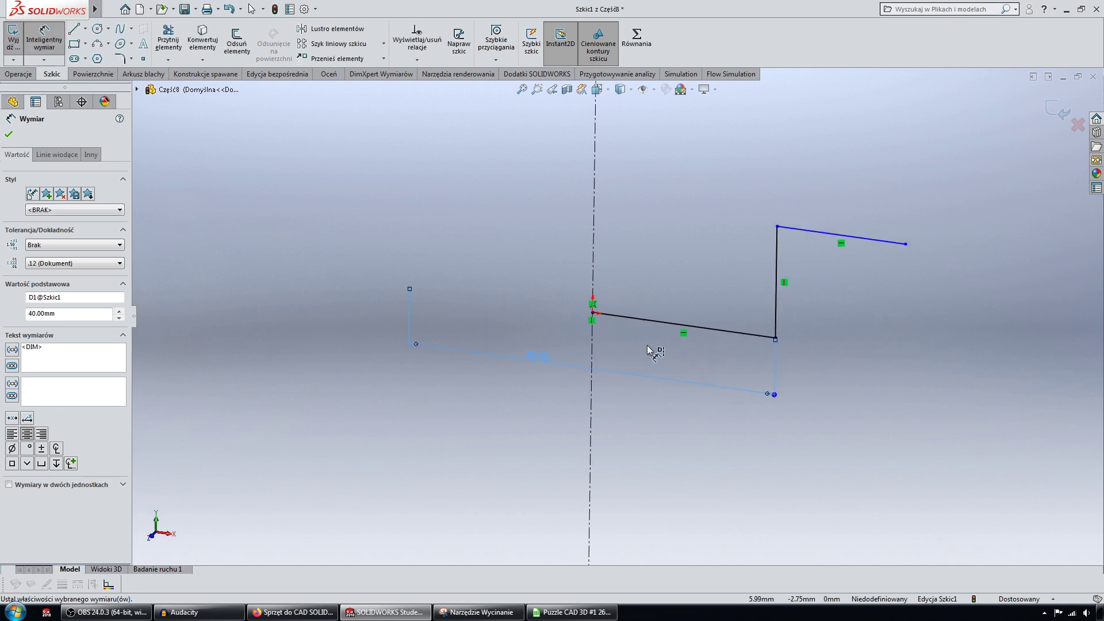
key(Escape)
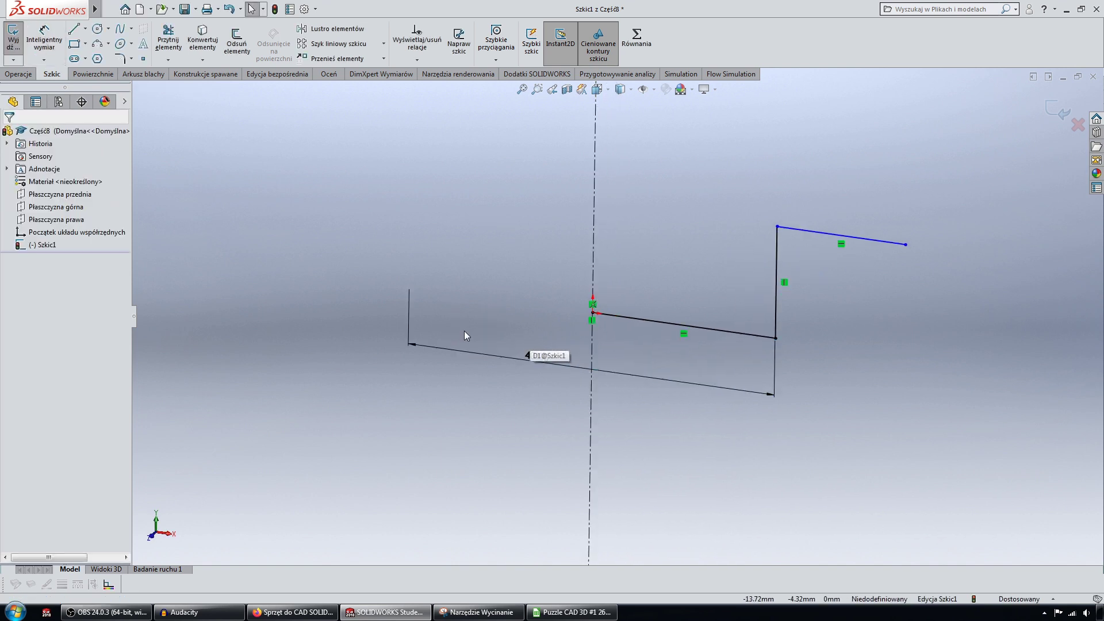
key(ctrl+Left)
key(ctrl+Left)
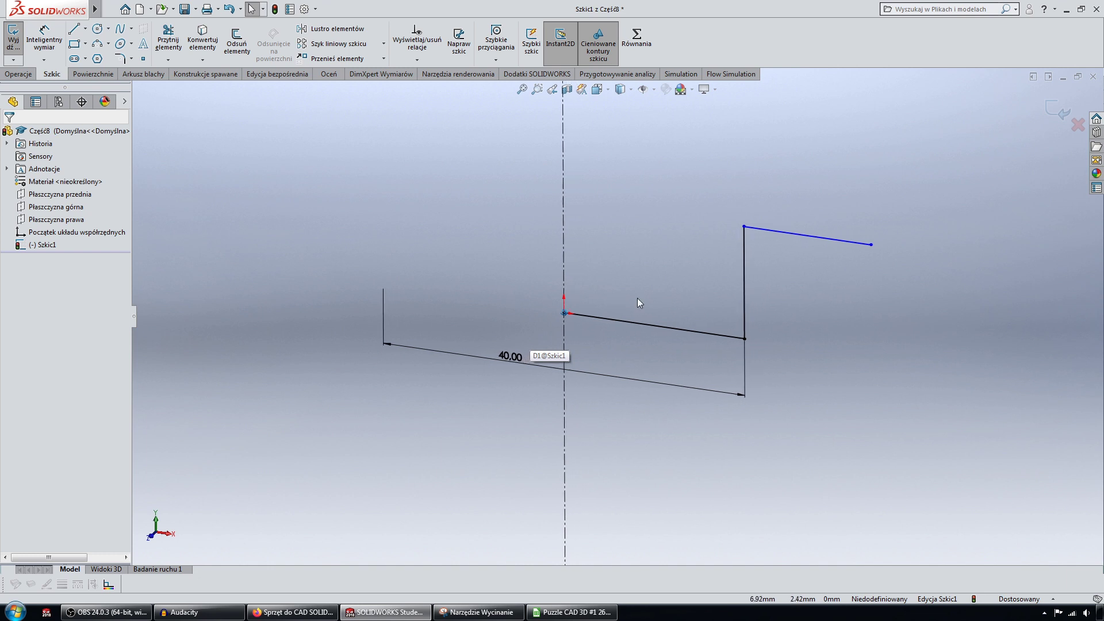
- Set 10 mm between the lower and upper horizontal lines, then exit the sketch
click(44, 49)
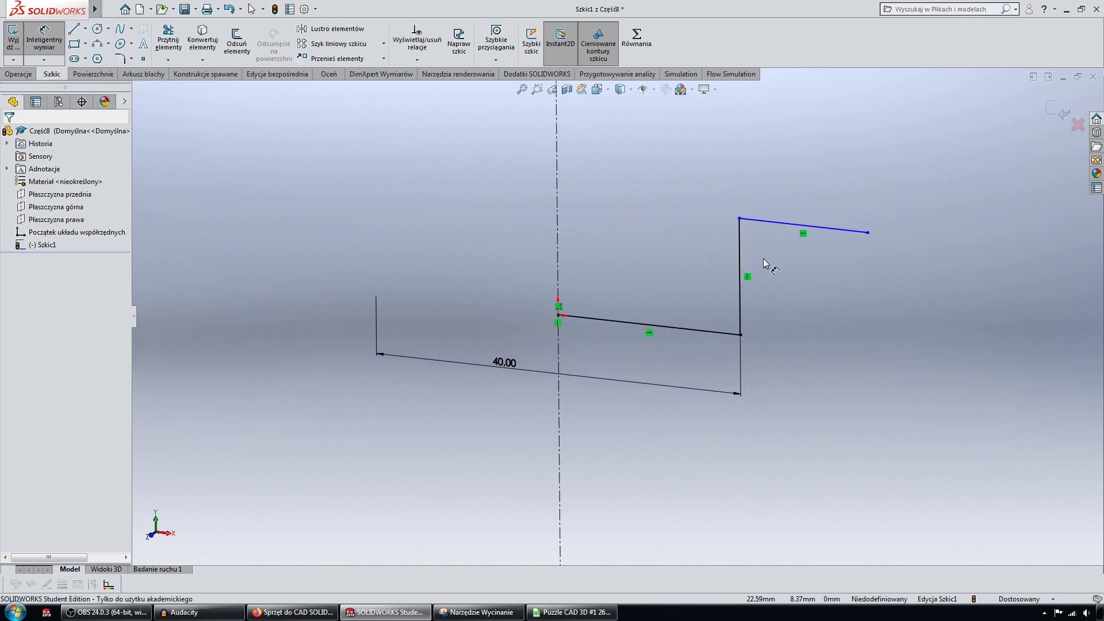
click(714, 331)
click(825, 228)
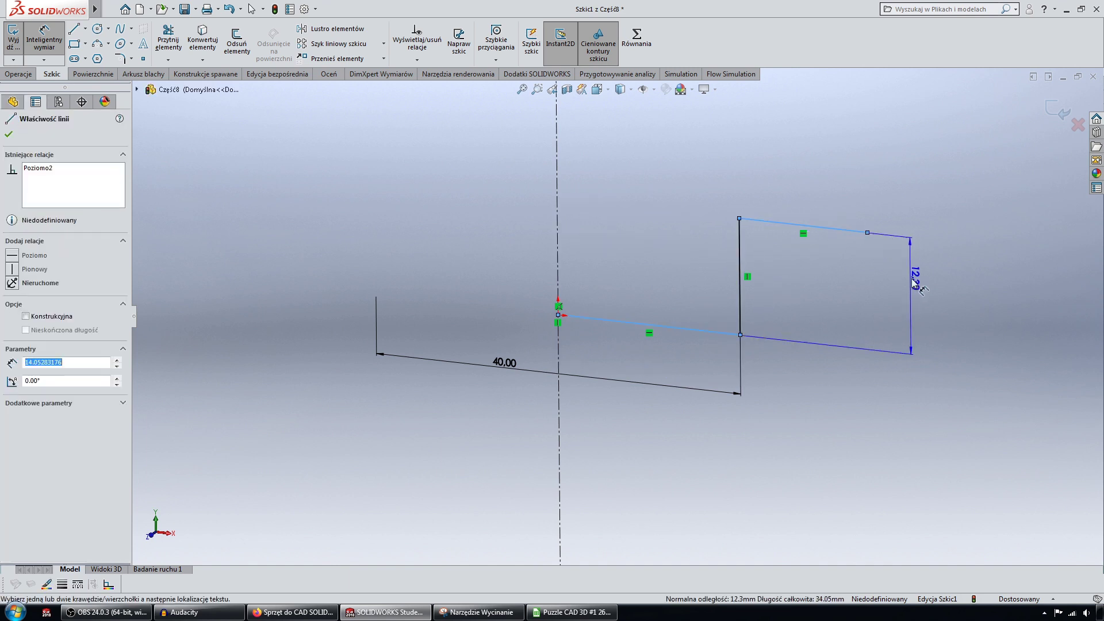
click(923, 302)
text(10)
key(Return)
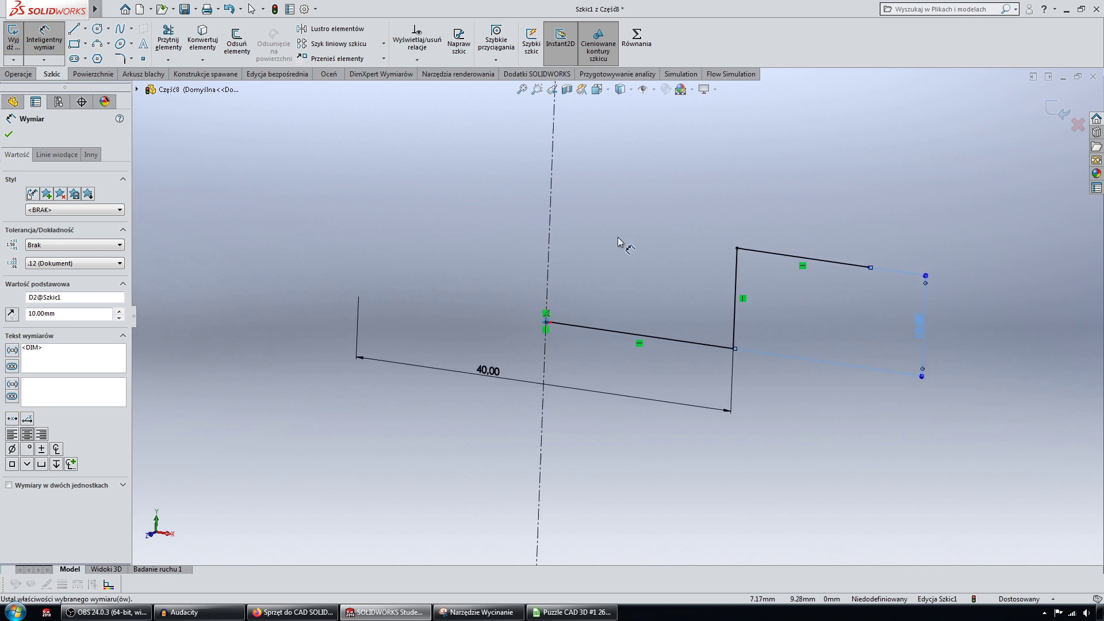
middle_drag(617, 237, 681, 253)
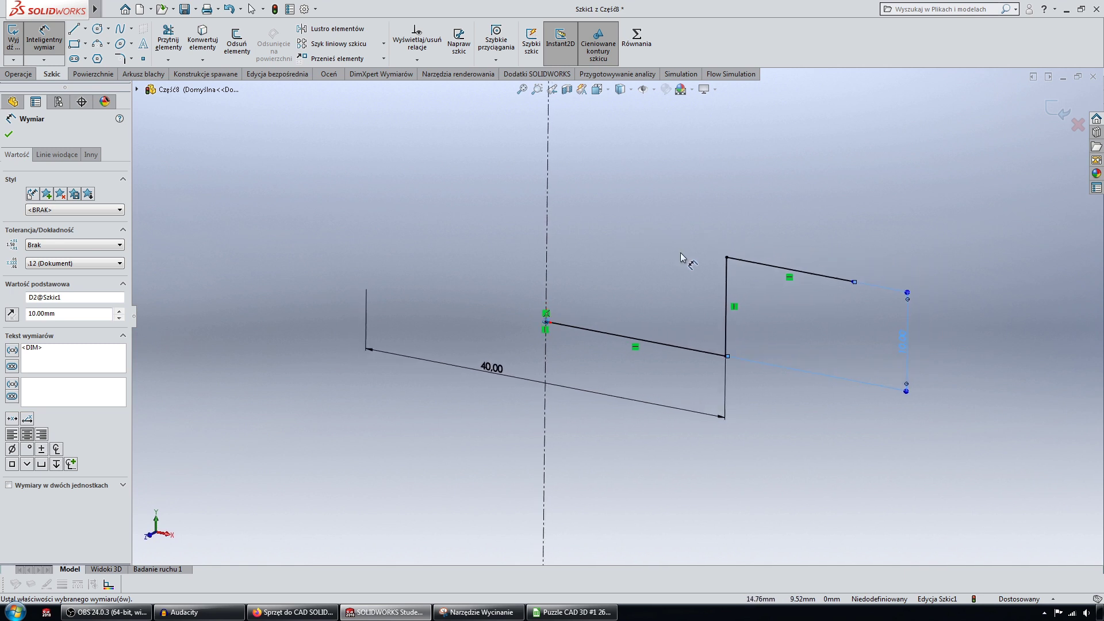
click(1054, 113)
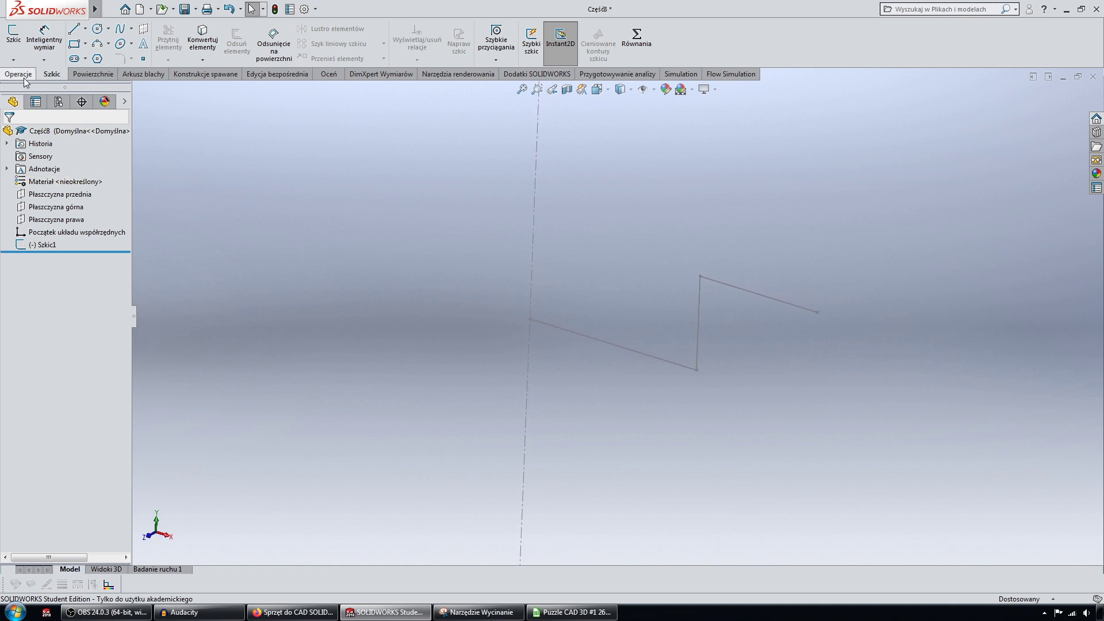
- Surface-extrude Szkic1 with Symetrycznie od płaszczyzny at 18 mm depth
click(93, 73)
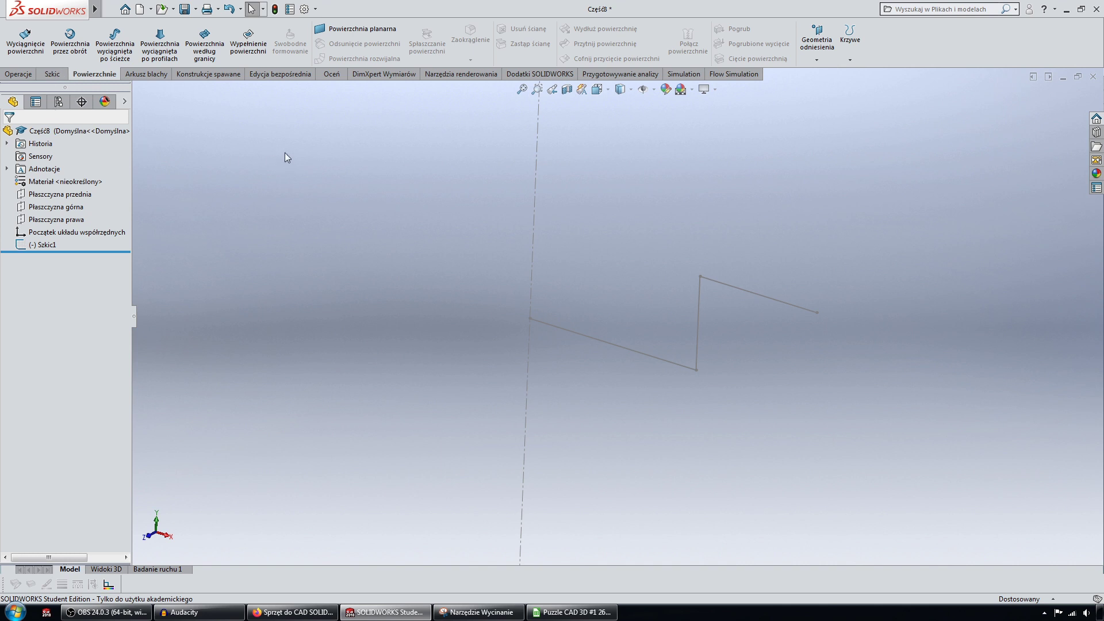
mouse_move(285, 153)
middle_down()
mouse_move(178, 124)
mouse_move(326, 171)
middle_up()
middle_drag(317, 121, 200, 92)
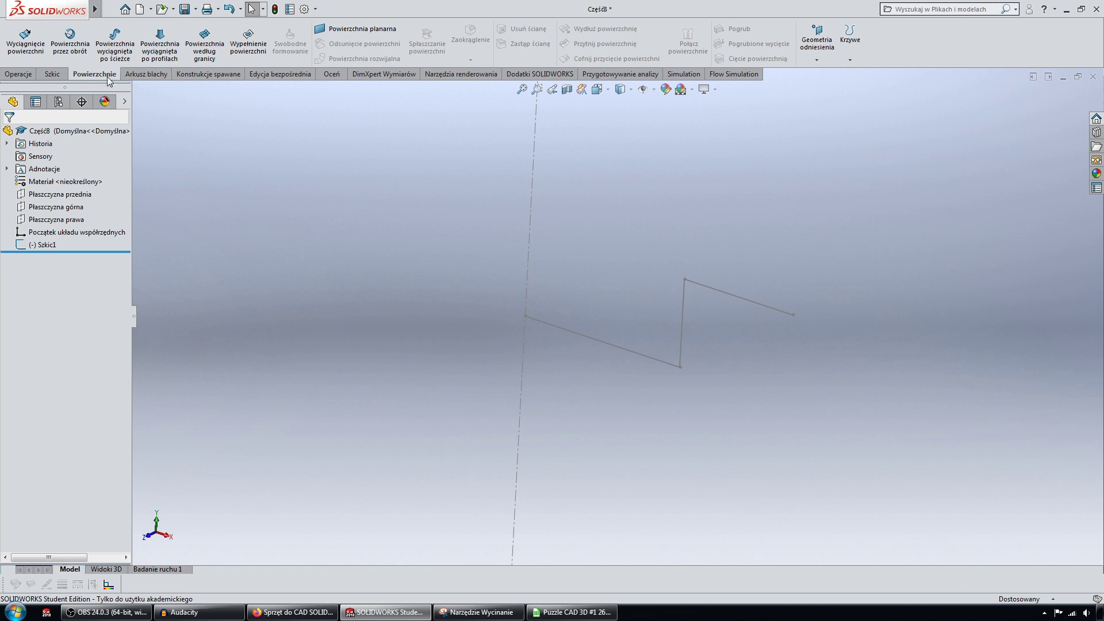
click(26, 52)
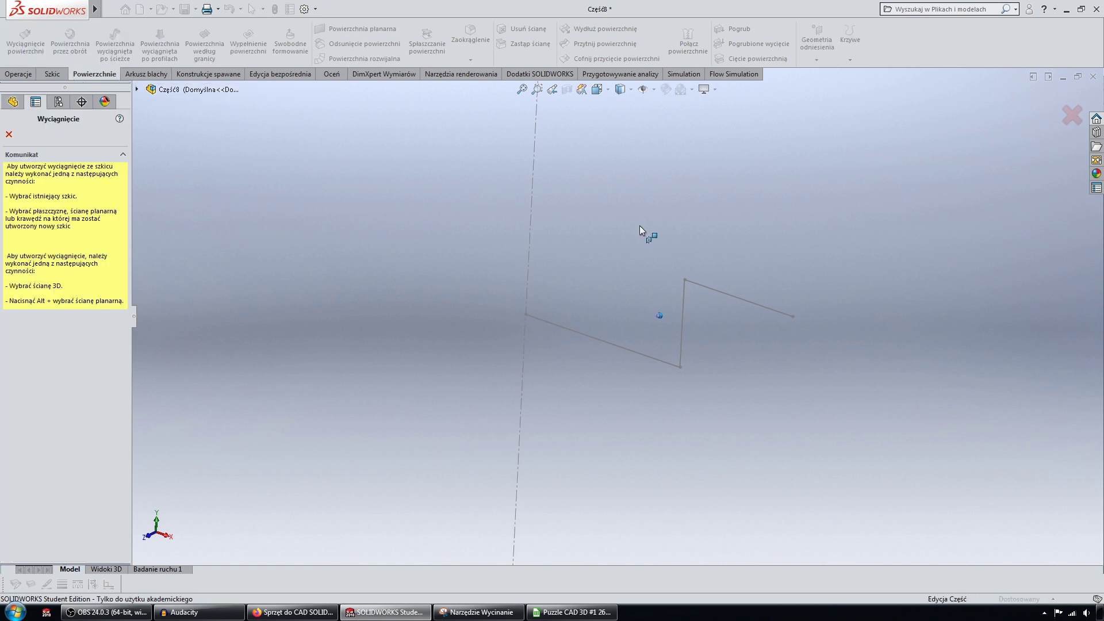
click(726, 300)
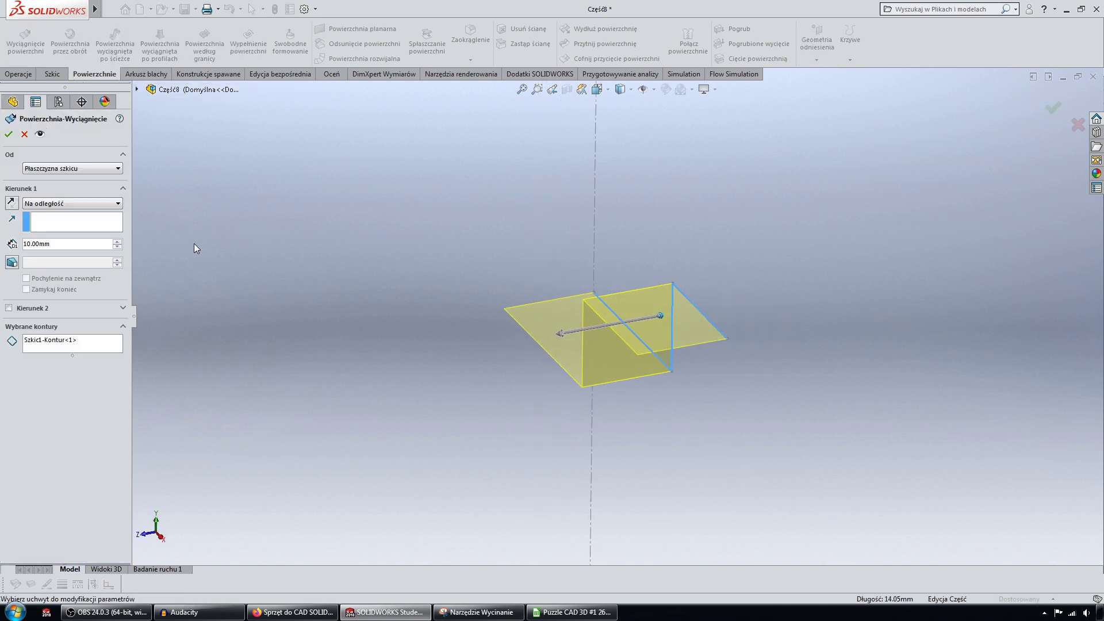
click(83, 204)
click(101, 247)
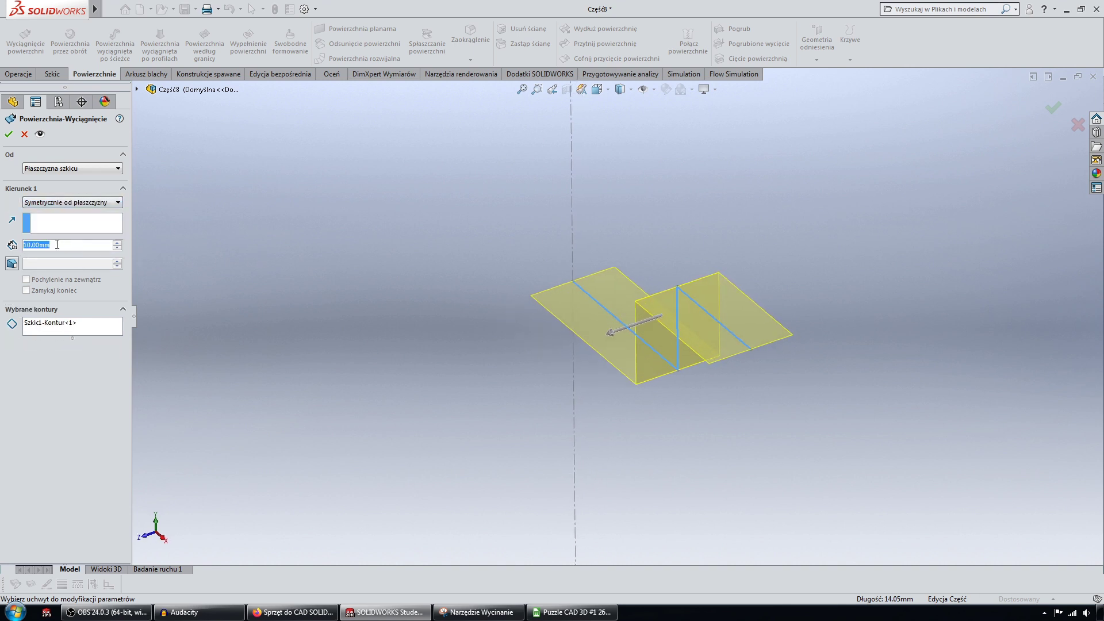
text(18)
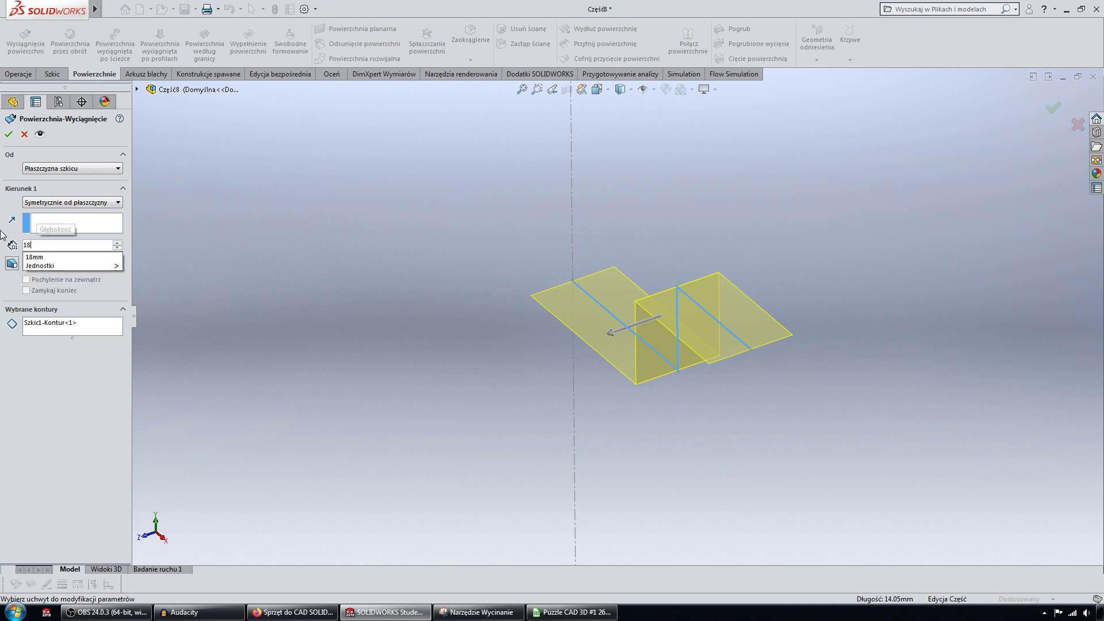
key(Return)
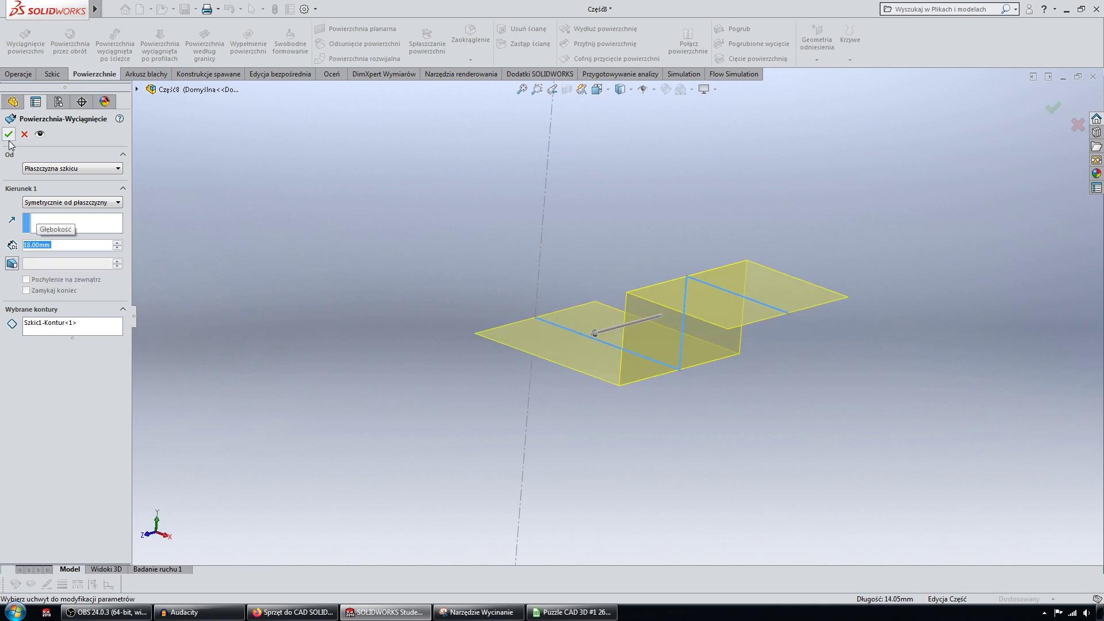
click(9, 136)
mouse_move(479, 126)
middle_down()
mouse_move(678, 132)
mouse_move(658, 198)
mouse_move(653, 384)
mouse_move(720, 337)
mouse_move(633, 374)
mouse_move(660, 325)
mouse_move(616, 218)
mouse_move(264, 226)
mouse_move(125, 207)
mouse_move(358, 257)
mouse_move(654, 375)
mouse_move(566, 381)
middle_up()
- Thicken Powierzchnia-Wyciągnięcie1 and preview the 10 mm solid in isometric view
click(726, 30)
click(662, 384)
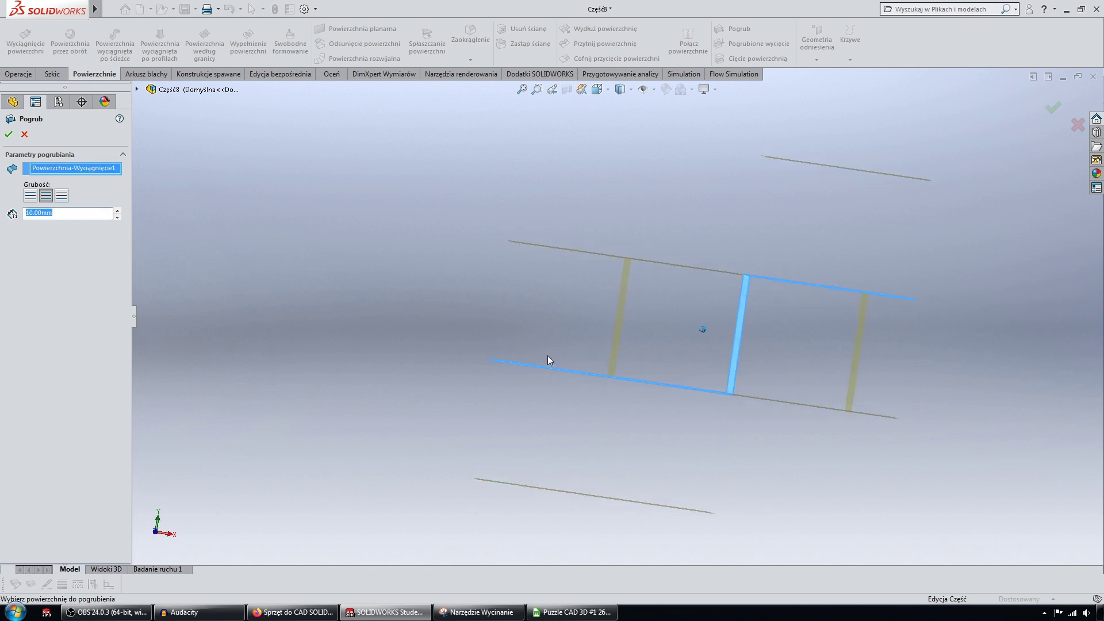
key(ctrl+7)
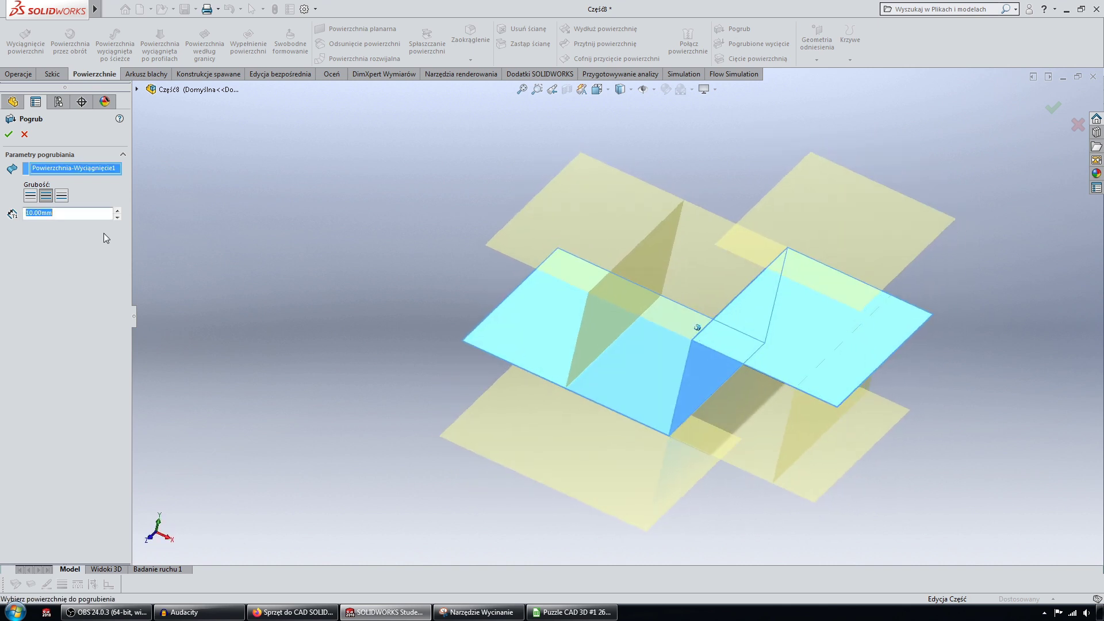
middle_drag(517, 287, 603, 322)
click(78, 212)
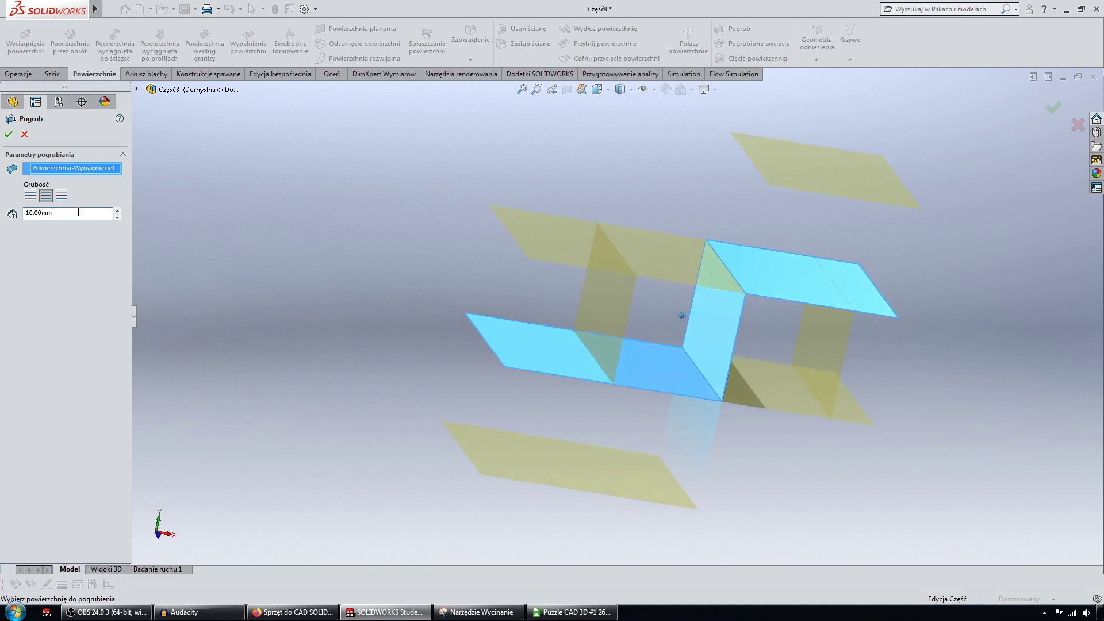
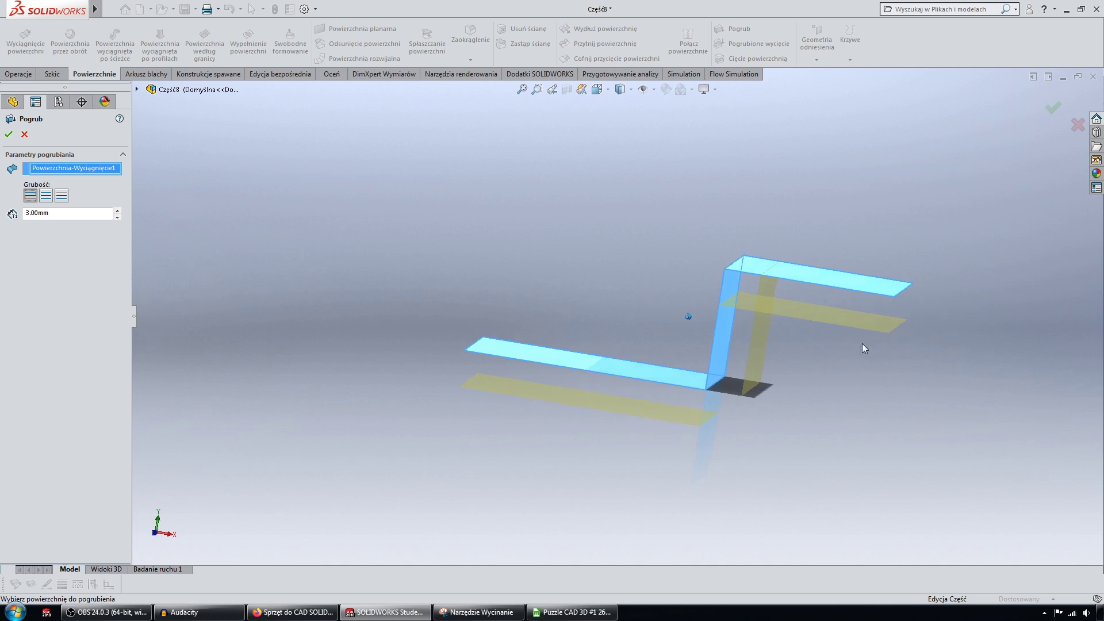
- Thicken the Z-shaped surface by 3.00 mm to a single side, creating Pogrub1
middle_drag(837, 382, 817, 368)
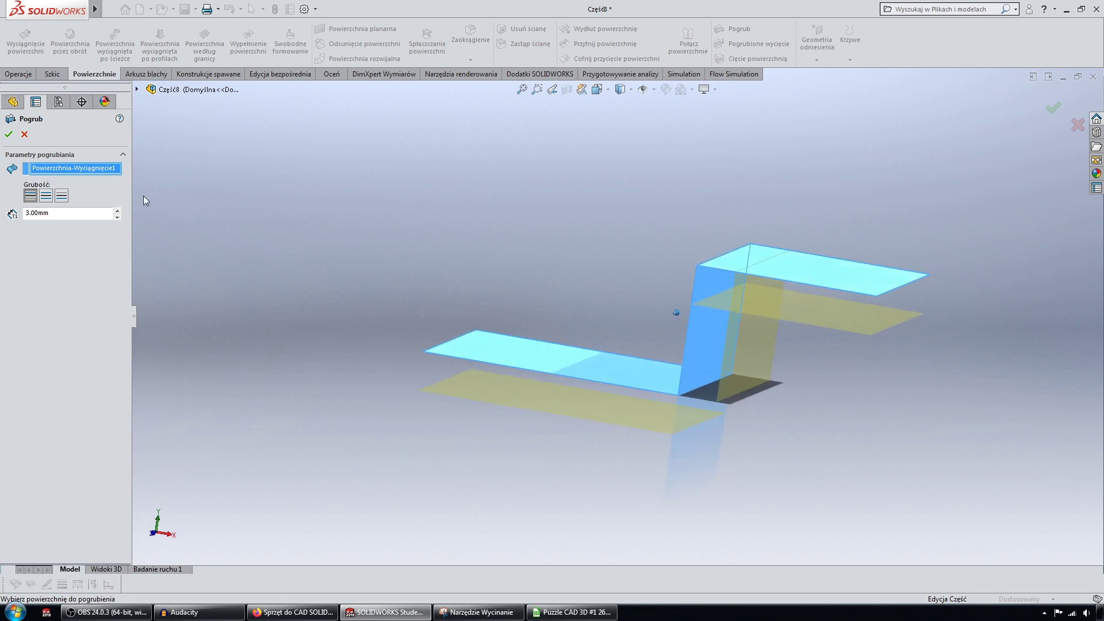
click(62, 196)
key(ctrl+1)
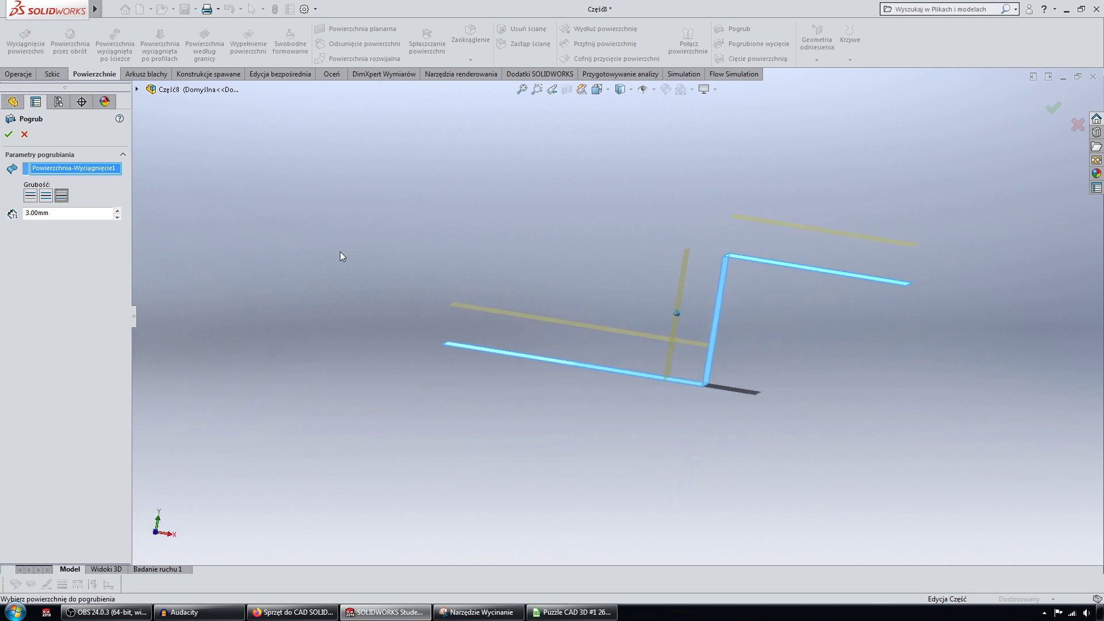
mouse_move(594, 301)
middle_down()
mouse_move(700, 312)
mouse_move(697, 239)
middle_up()
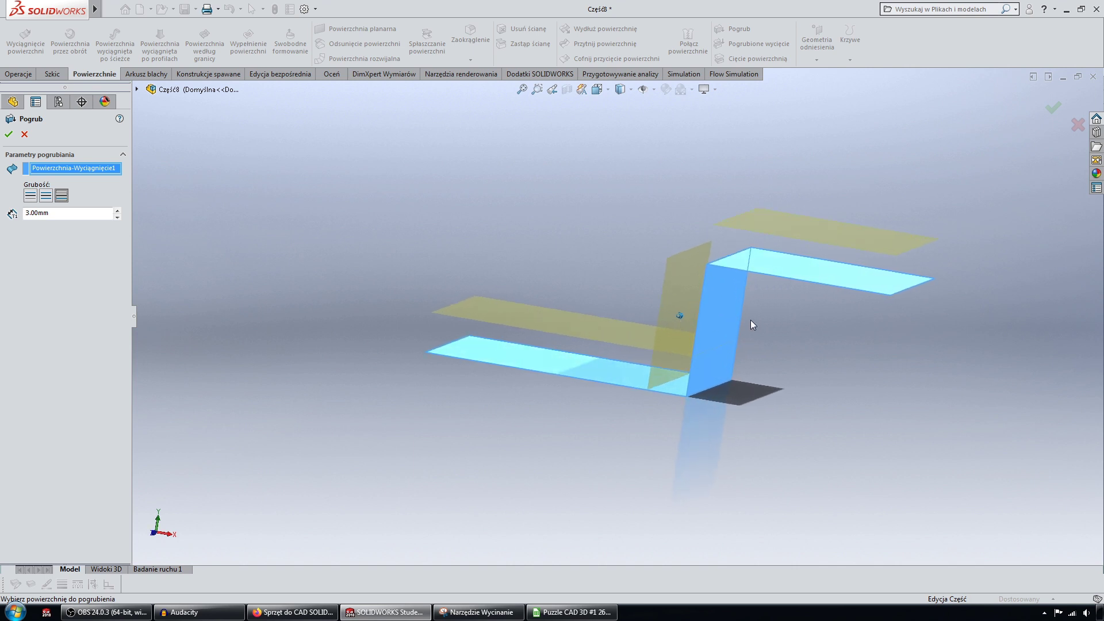
mouse_move(750, 320)
middle_down()
mouse_move(712, 244)
mouse_move(703, 251)
middle_up()
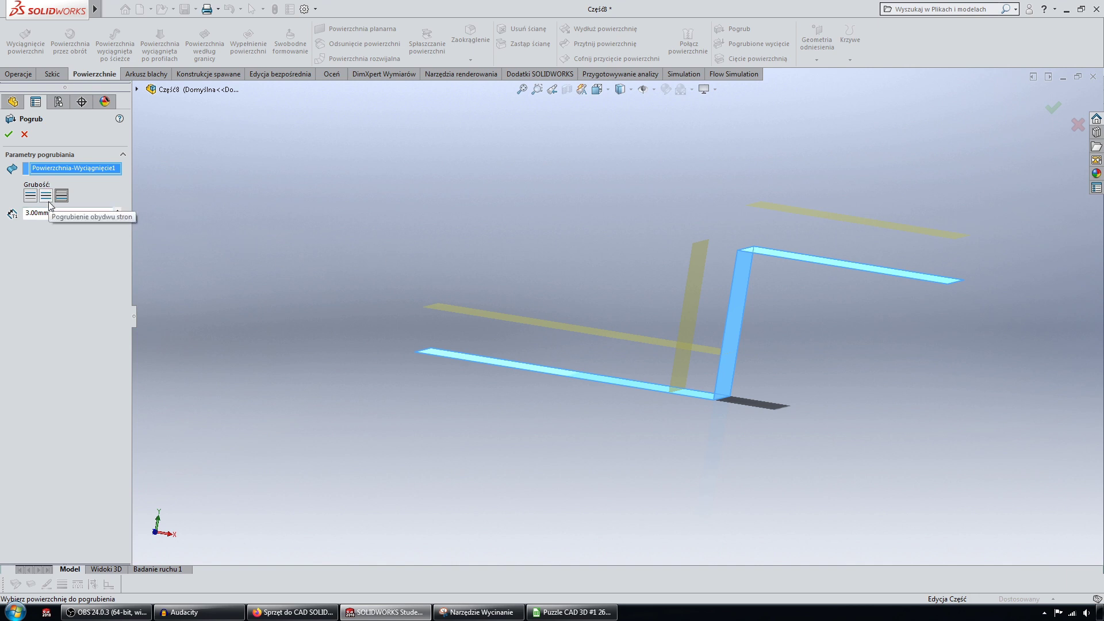
click(49, 199)
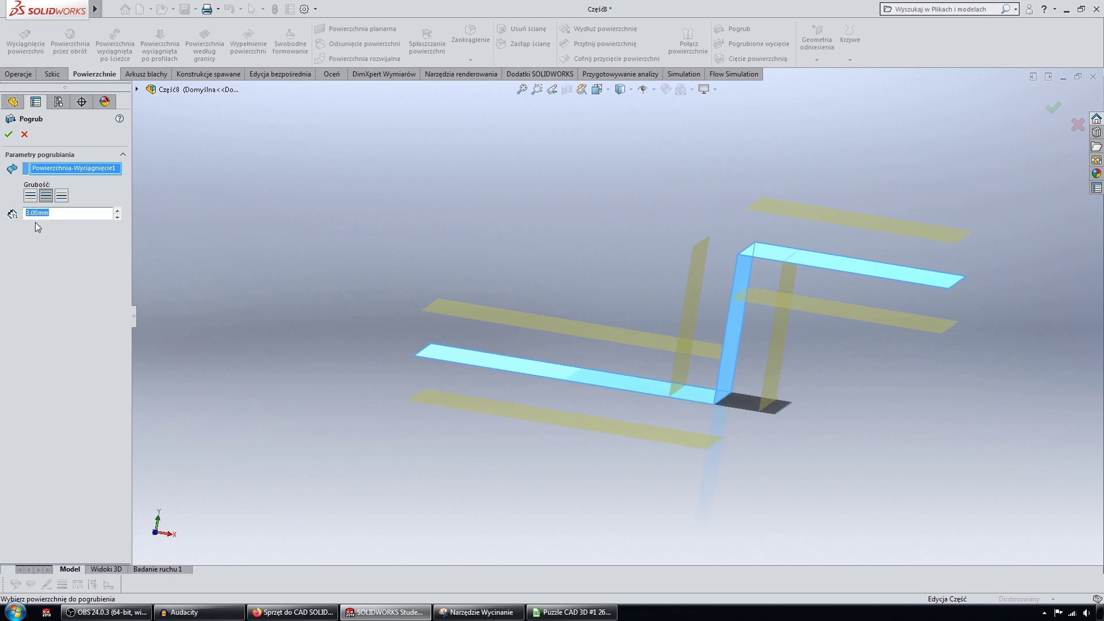
text(3)
click(57, 214)
middle_drag(630, 416, 599, 399)
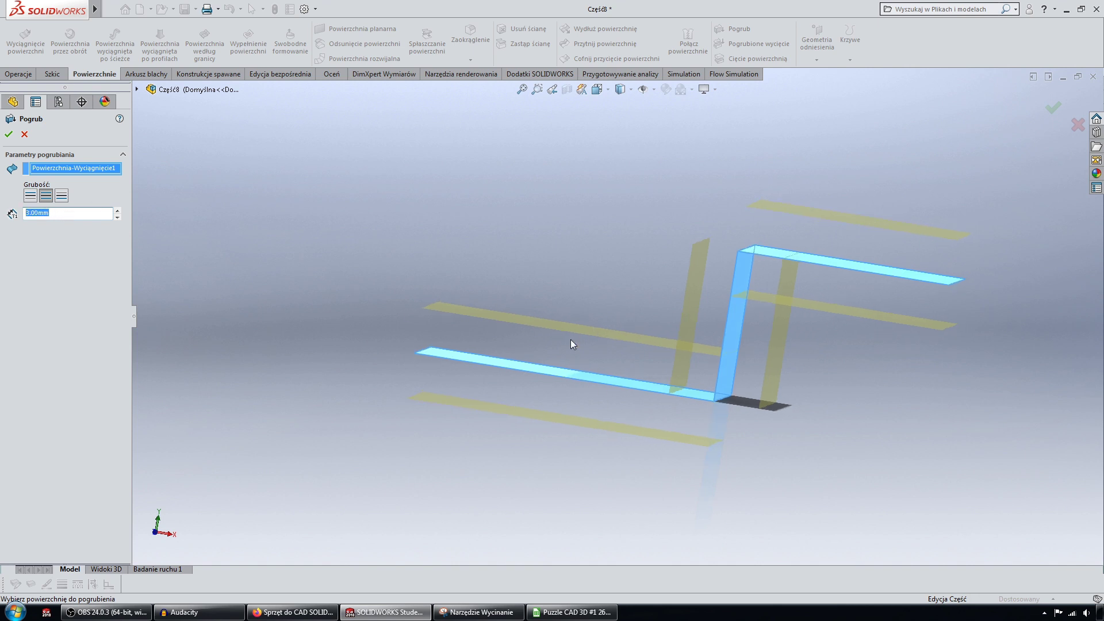
click(61, 196)
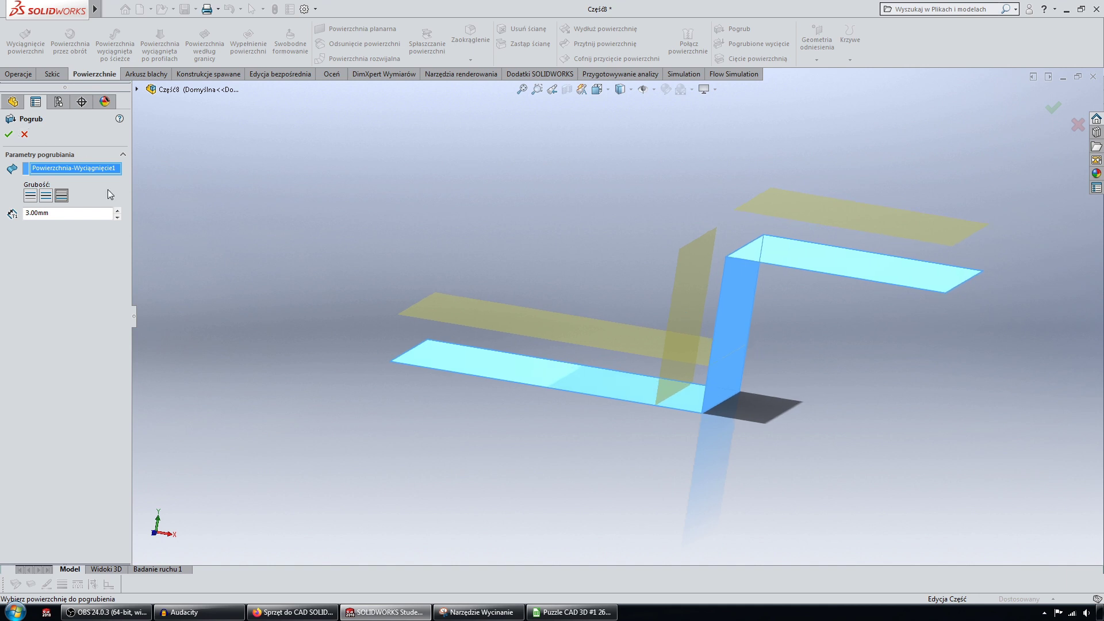
click(8, 136)
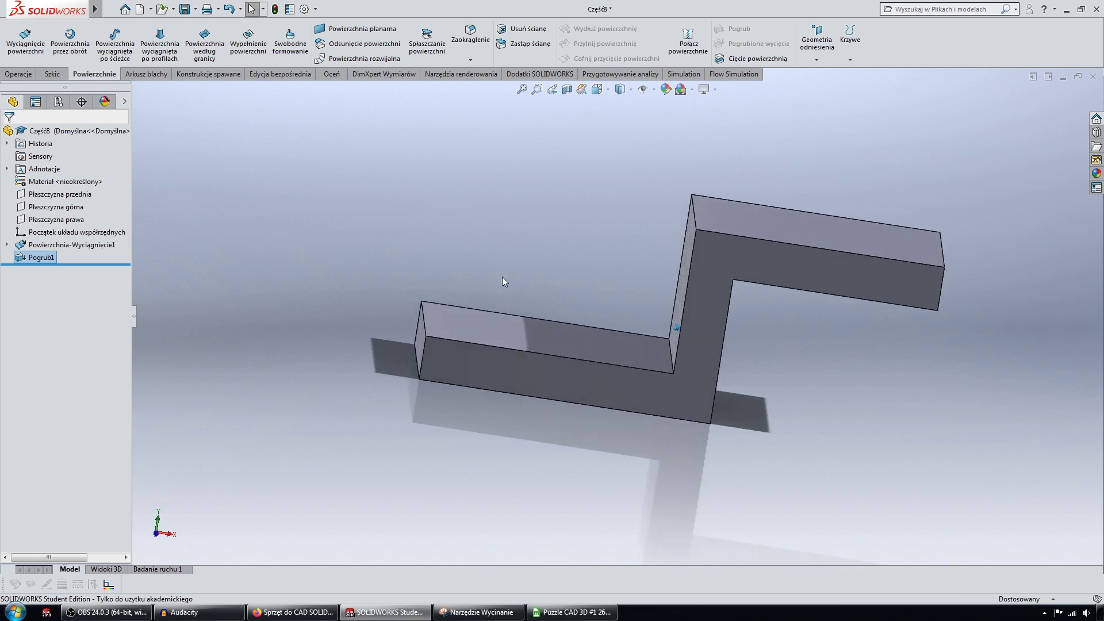
- Select the upper and lower faces to check the bracket's 3 mm thickness, then return to isometric view
click(743, 231)
middle_drag(743, 231, 694, 340)
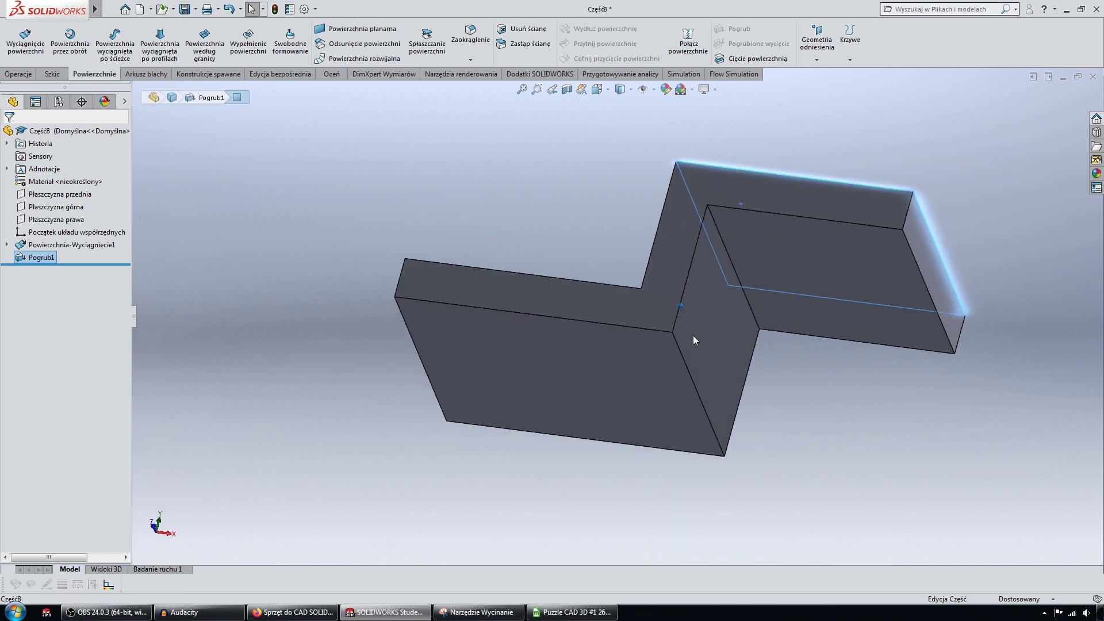
ctrl+click(652, 378)
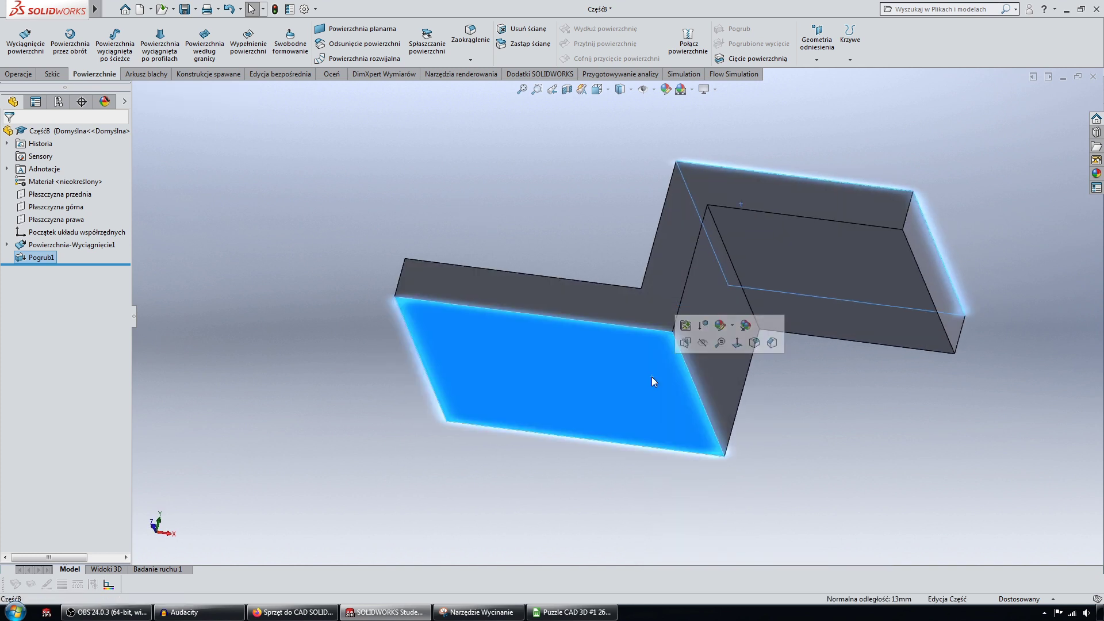
key(ctrl+7)
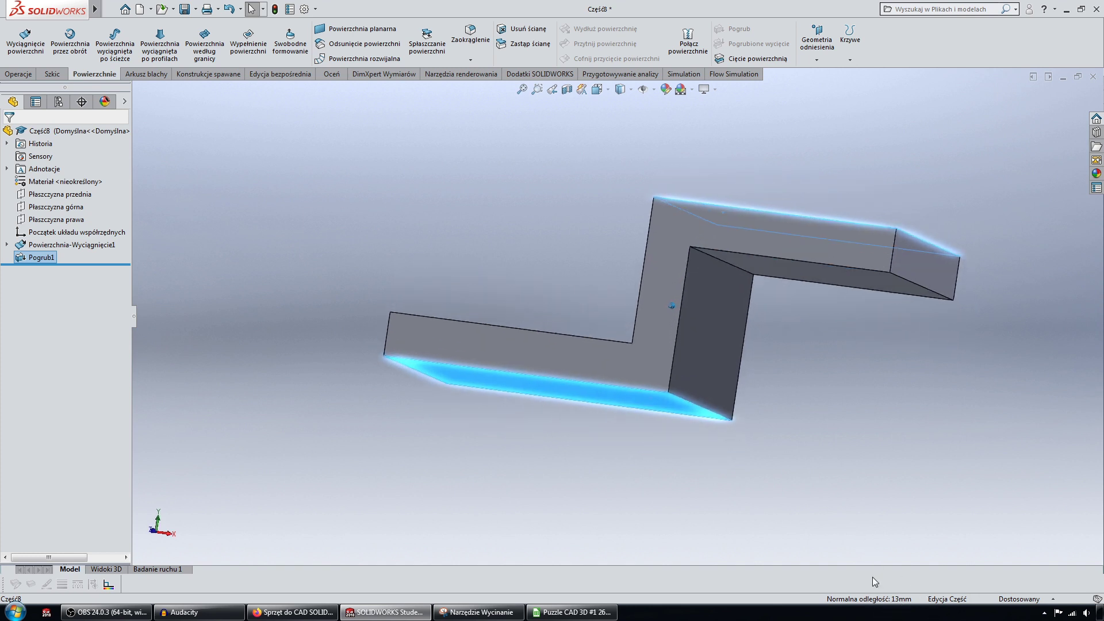
mouse_move(456, 270)
middle_down()
mouse_move(580, 280)
mouse_move(570, 270)
middle_up()
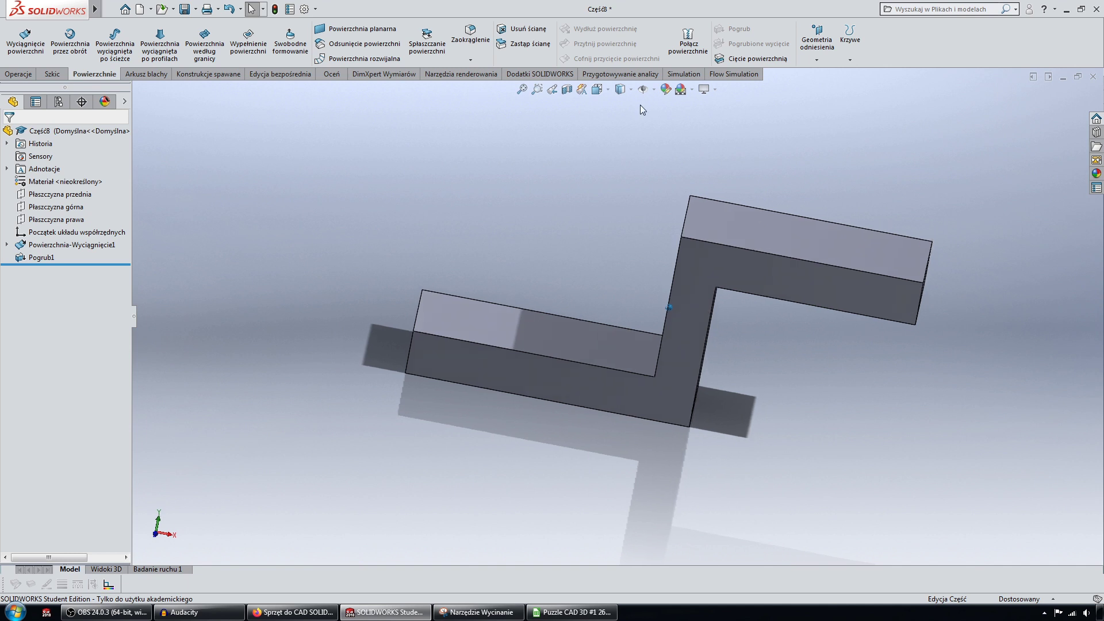
click(28, 75)
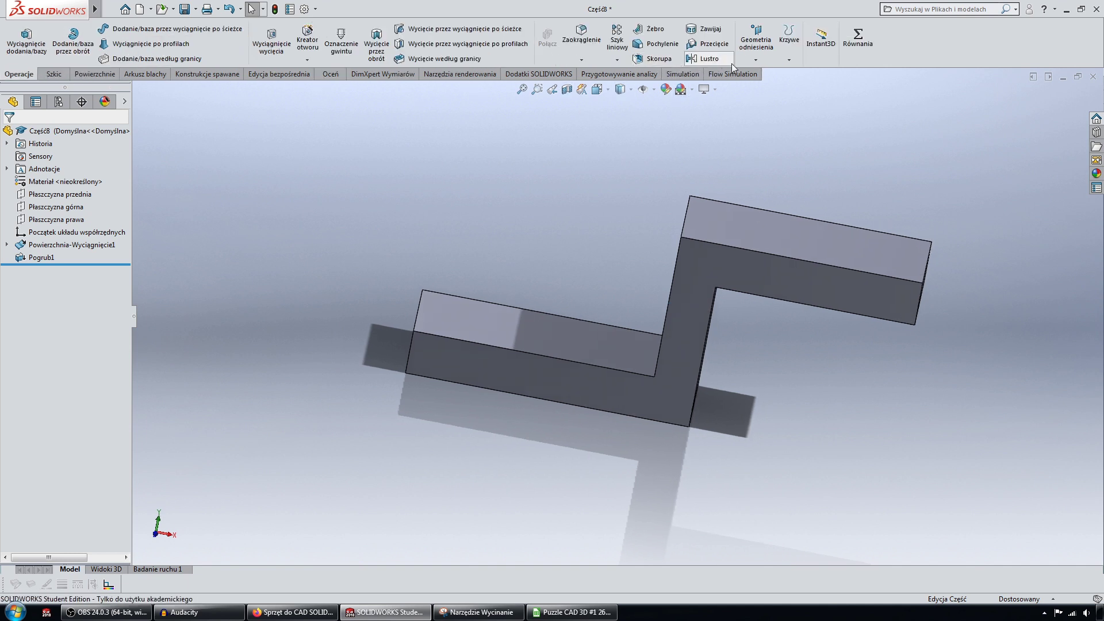
- Mirror Pogrub1 about the lower flange's end face as a geometry pattern, creating Lustro2
click(707, 58)
middle_drag(688, 113, 454, 288)
click(403, 322)
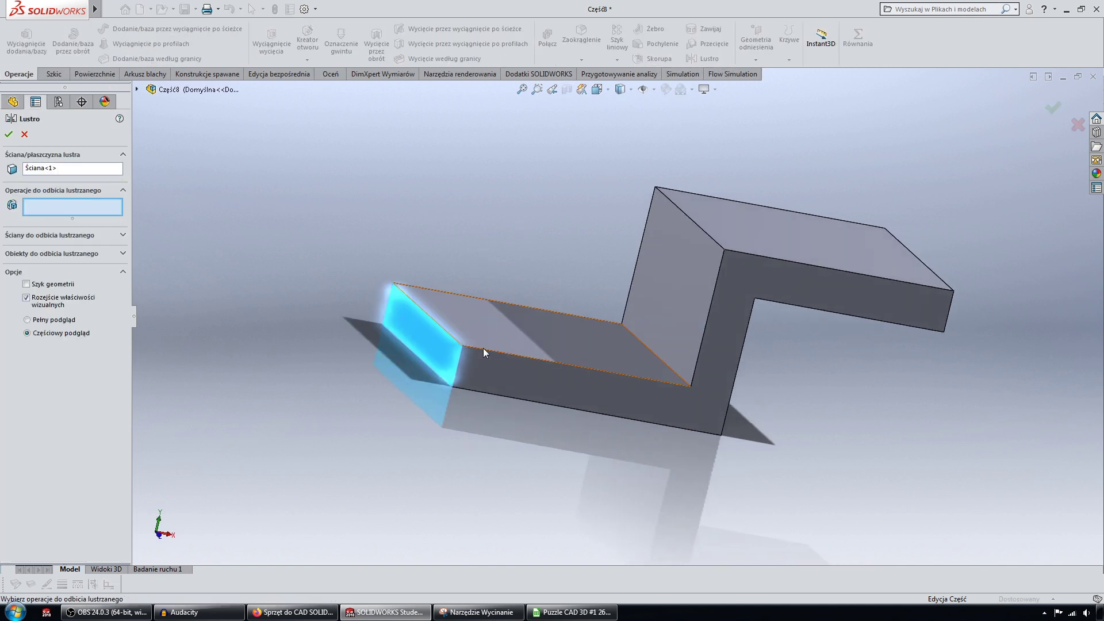
click(493, 333)
right_click(474, 300)
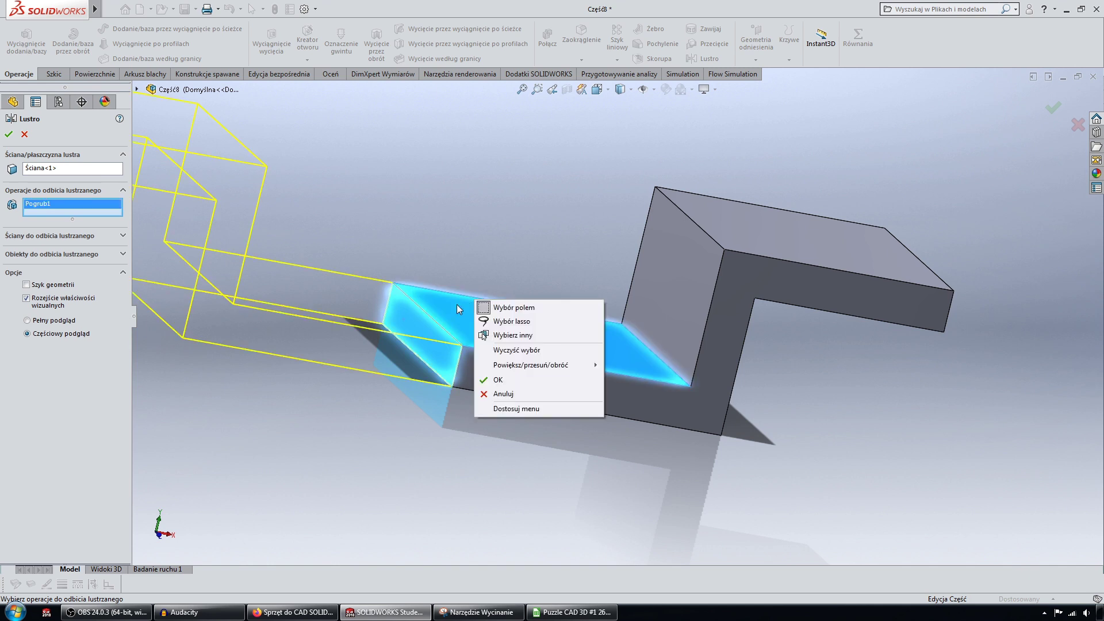
click(453, 281)
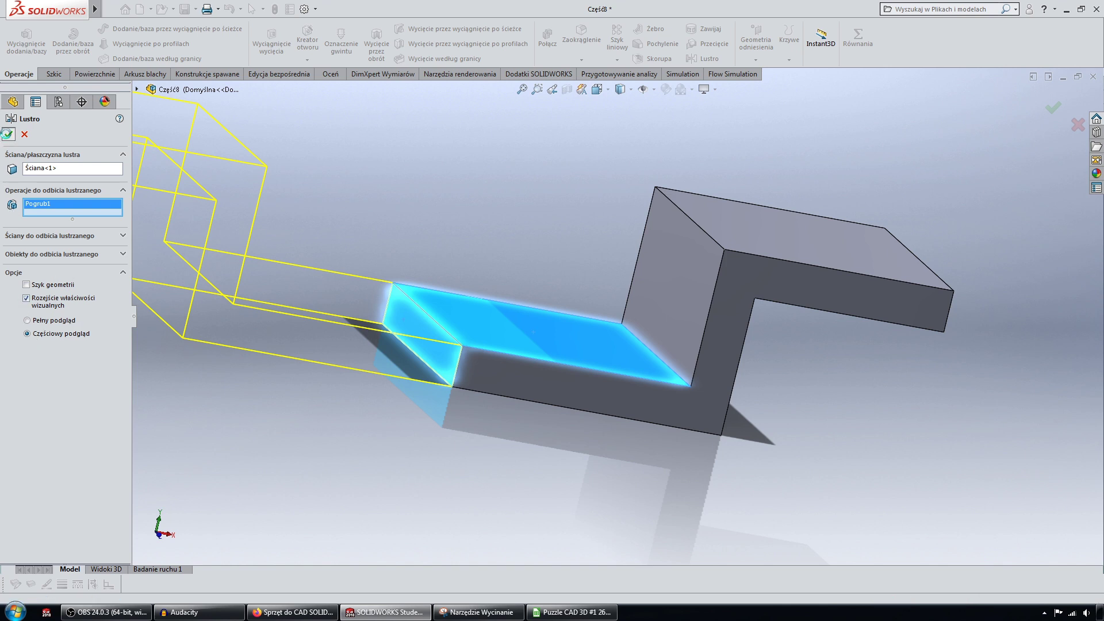
click(53, 288)
click(8, 134)
mouse_move(225, 195)
middle_down()
mouse_move(450, 260)
mouse_move(437, 270)
mouse_move(476, 250)
mouse_move(399, 215)
middle_up()
click(548, 379)
click(477, 261)
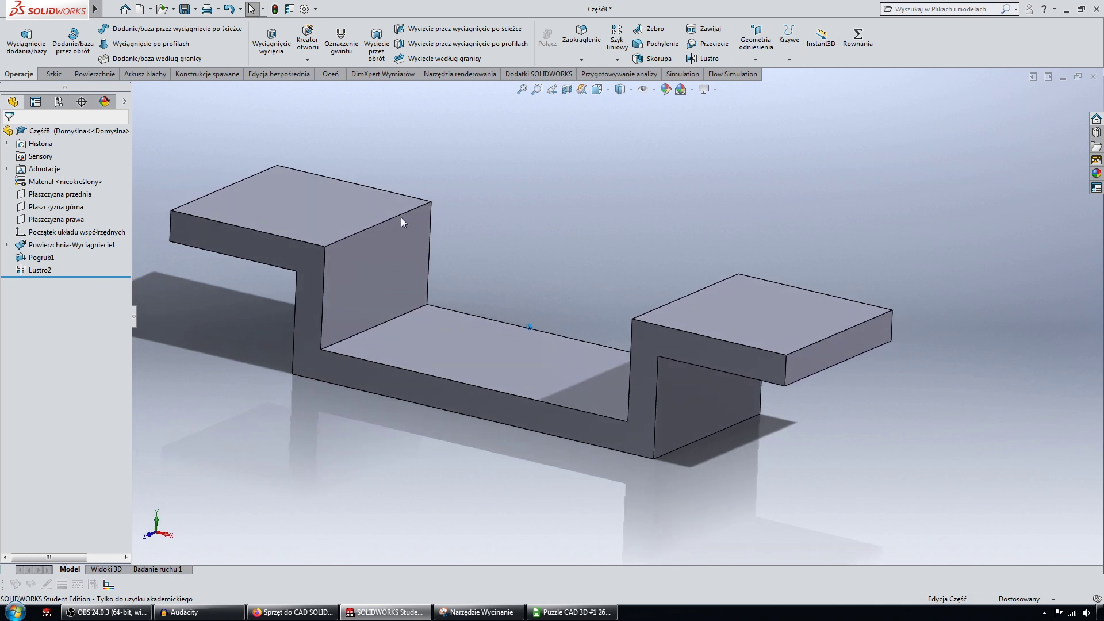
- Roll back above Pogrub1 and start sketch Szkic2 on the extruded surface's left face
key(ctrl+shift+z)
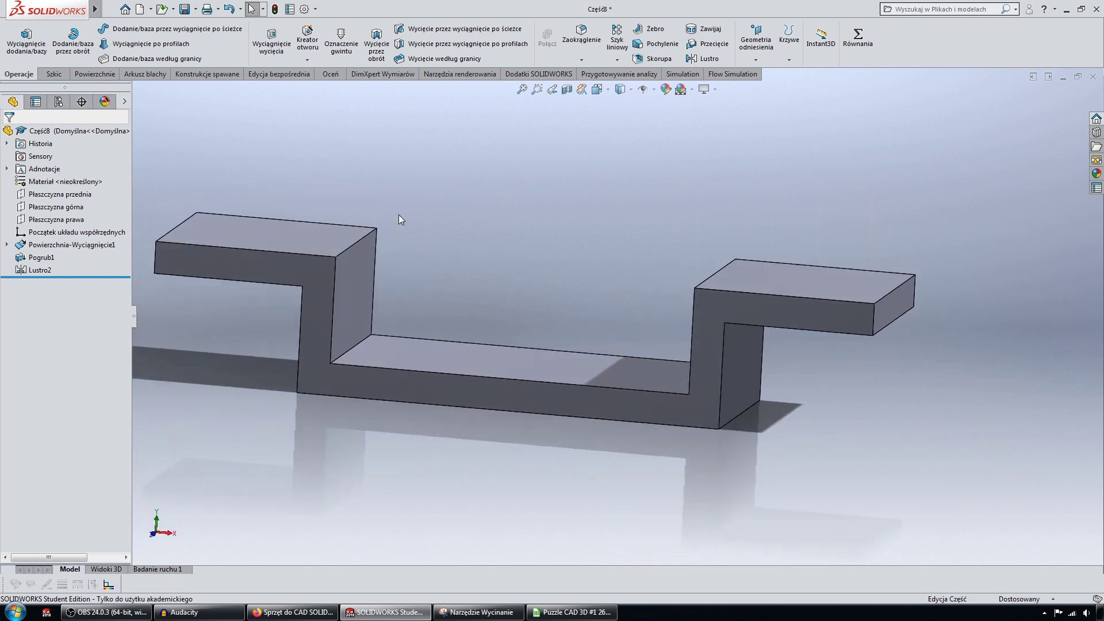
key(ctrl+shift+z)
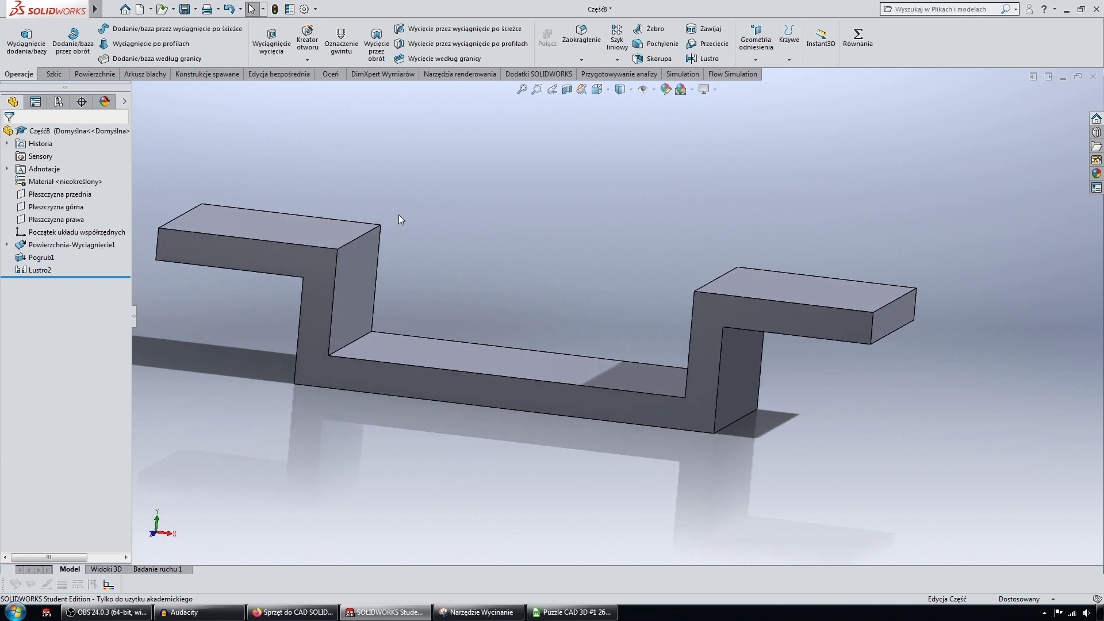
key(ctrl+shift+z)
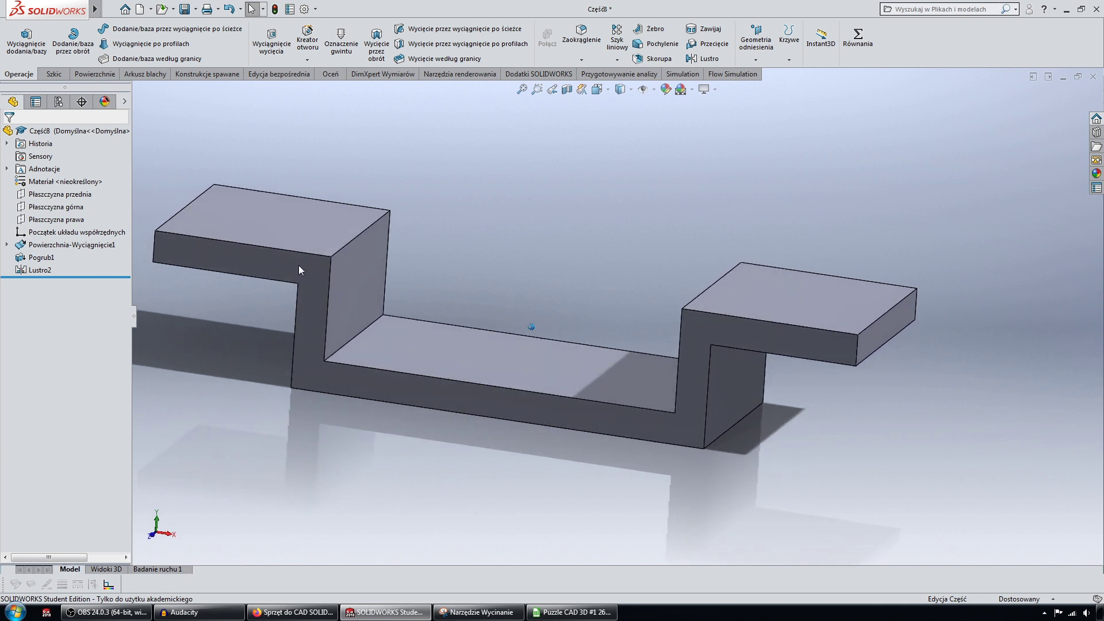
middle_drag(319, 287, 326, 291)
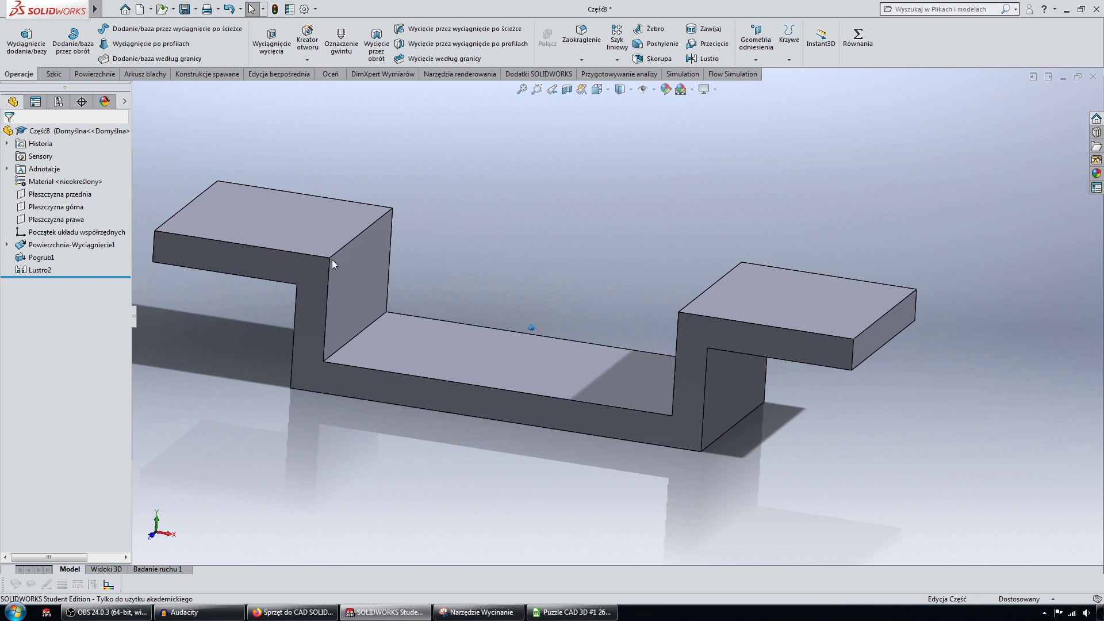
middle_drag(307, 337, 173, 296)
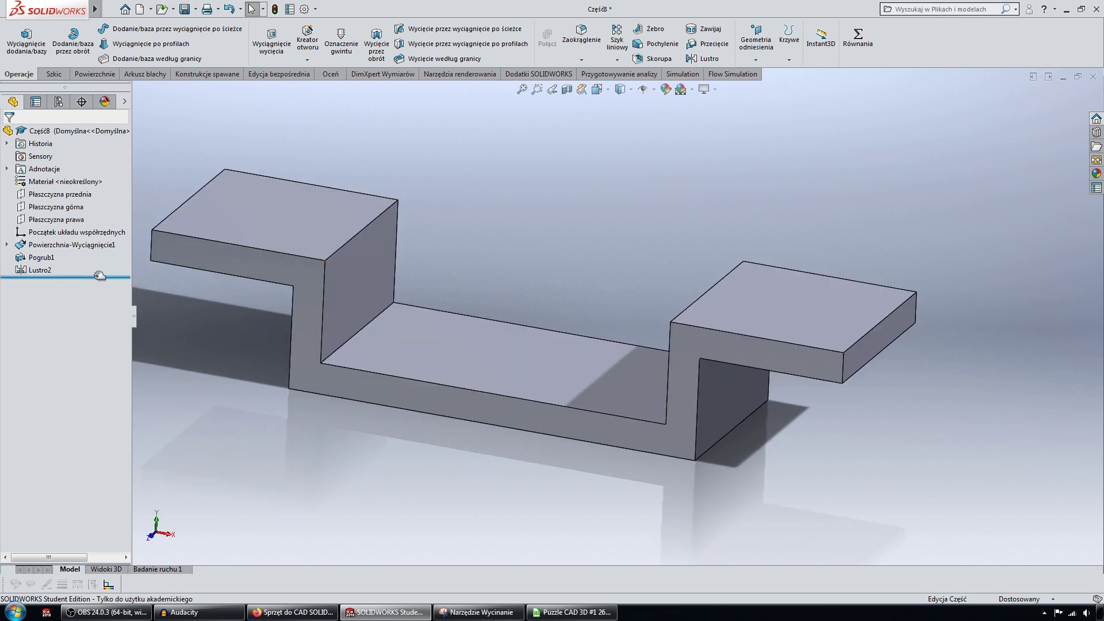
drag(99, 276, 100, 251)
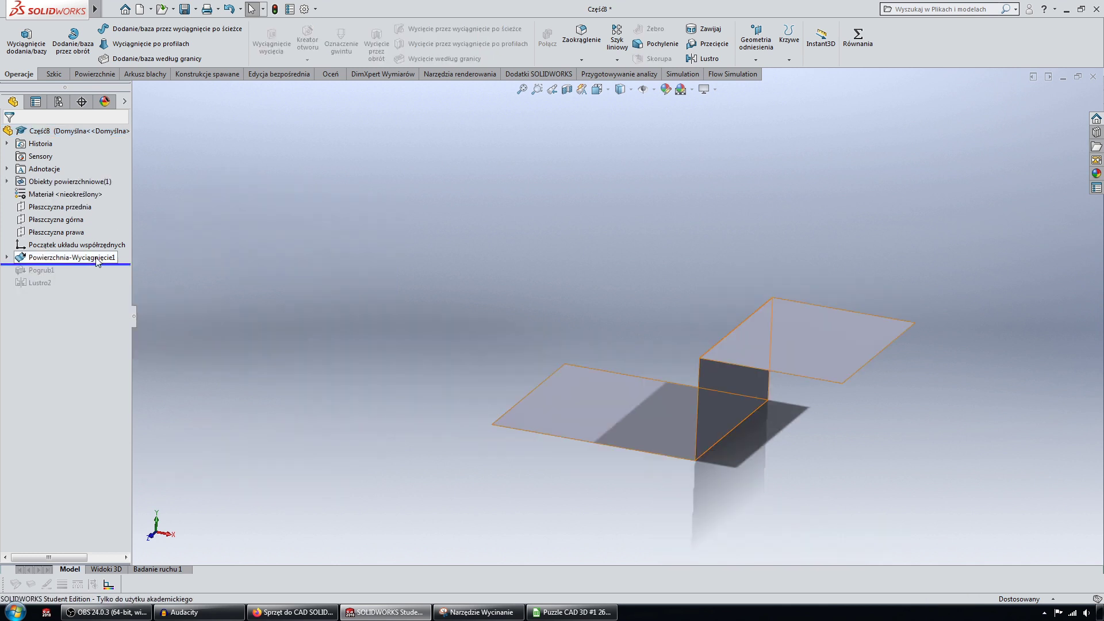
click(624, 337)
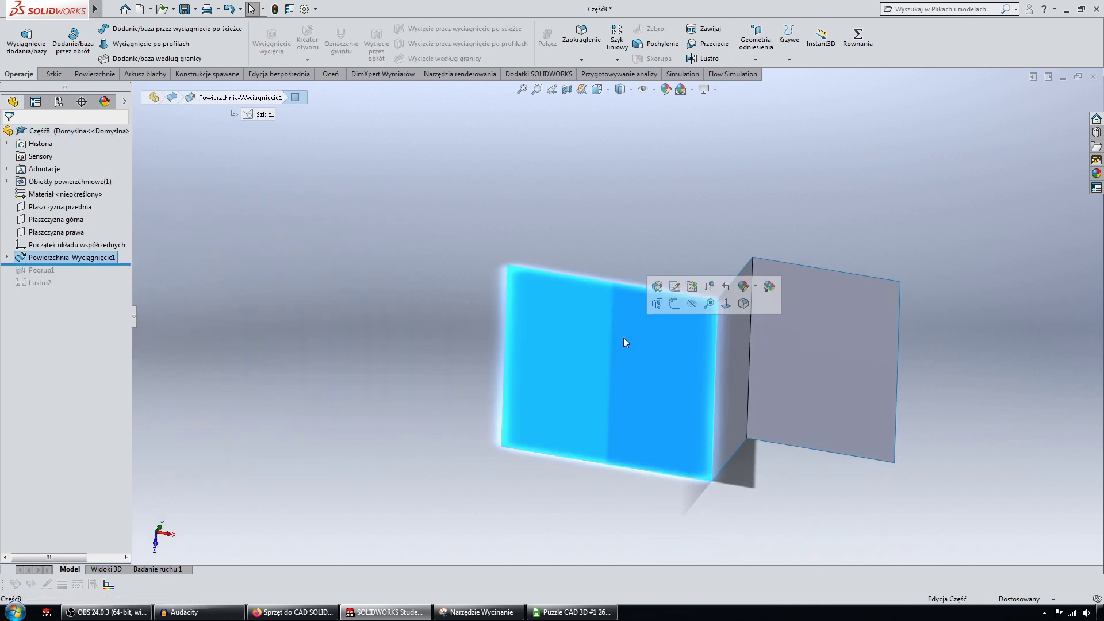
click(667, 312)
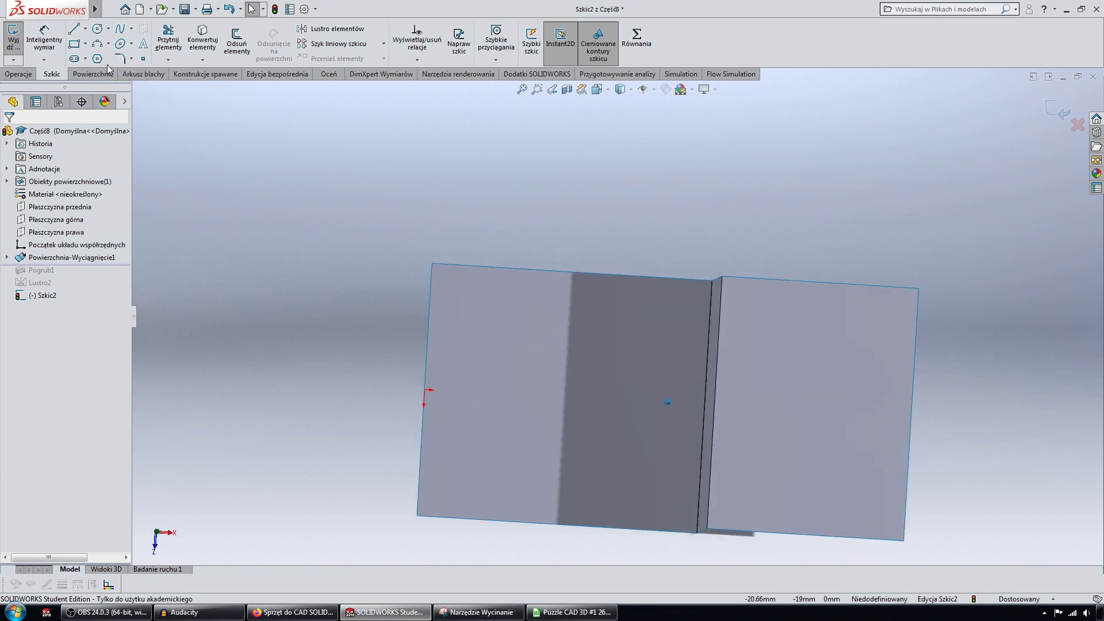
- Draw a horizontal line from the face's left edge, then a three-point arc up to the top edge
key(l)
click(430, 308)
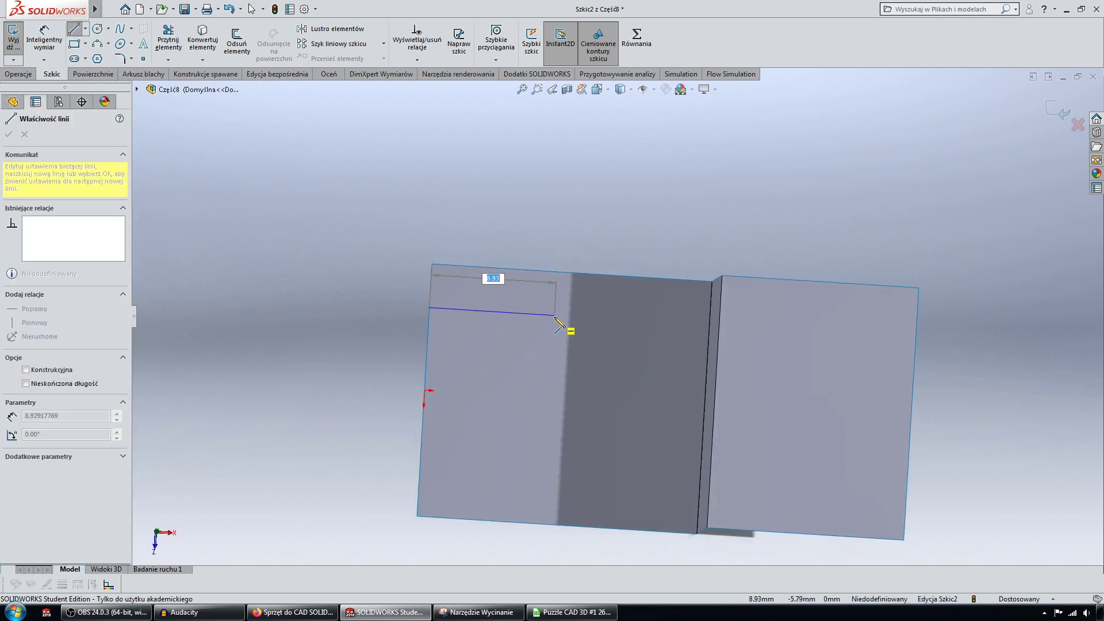
click(581, 317)
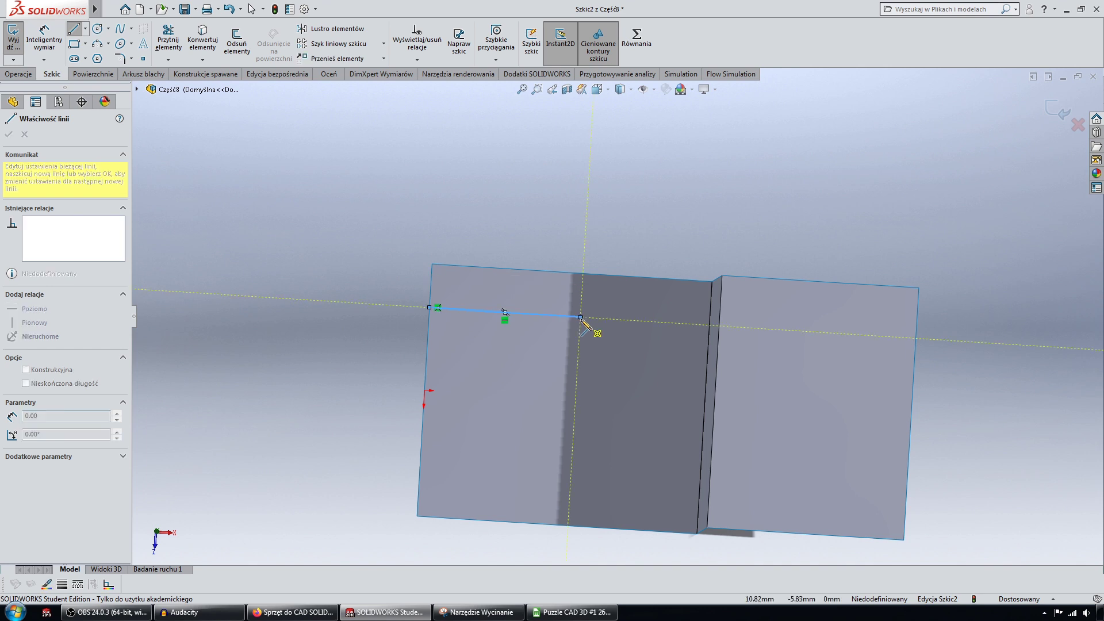
key(Escape)
key(a)
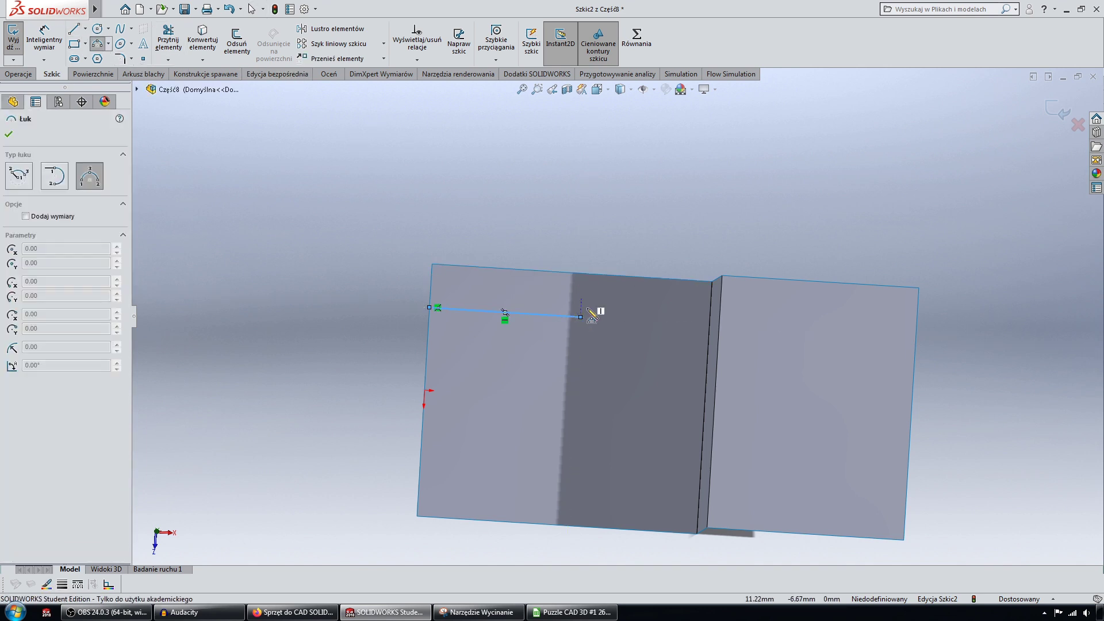
click(581, 317)
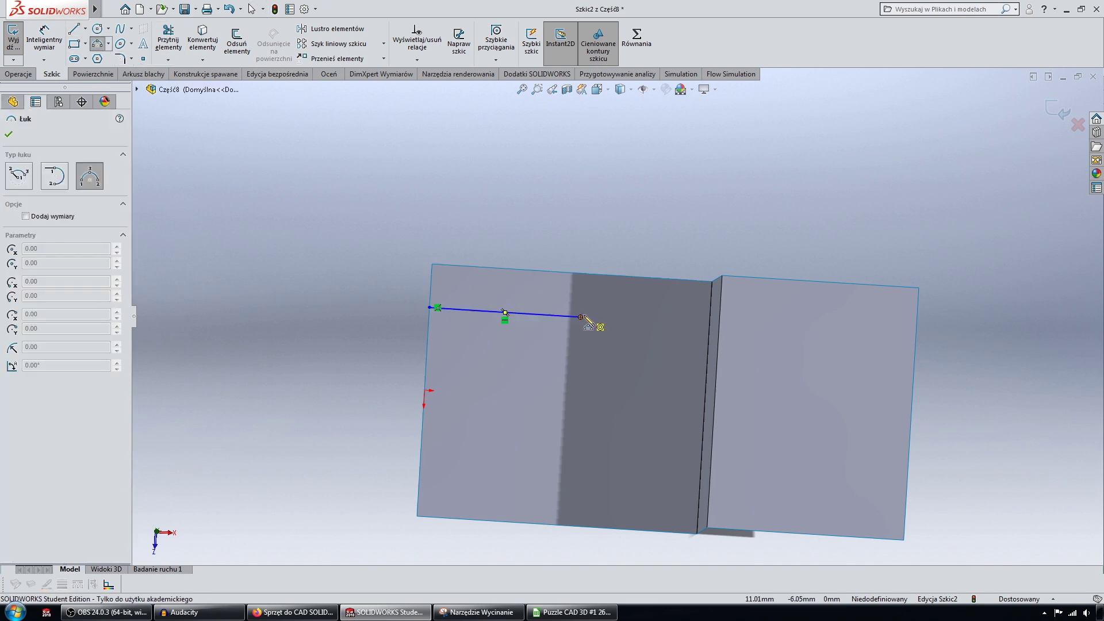
click(627, 280)
click(614, 301)
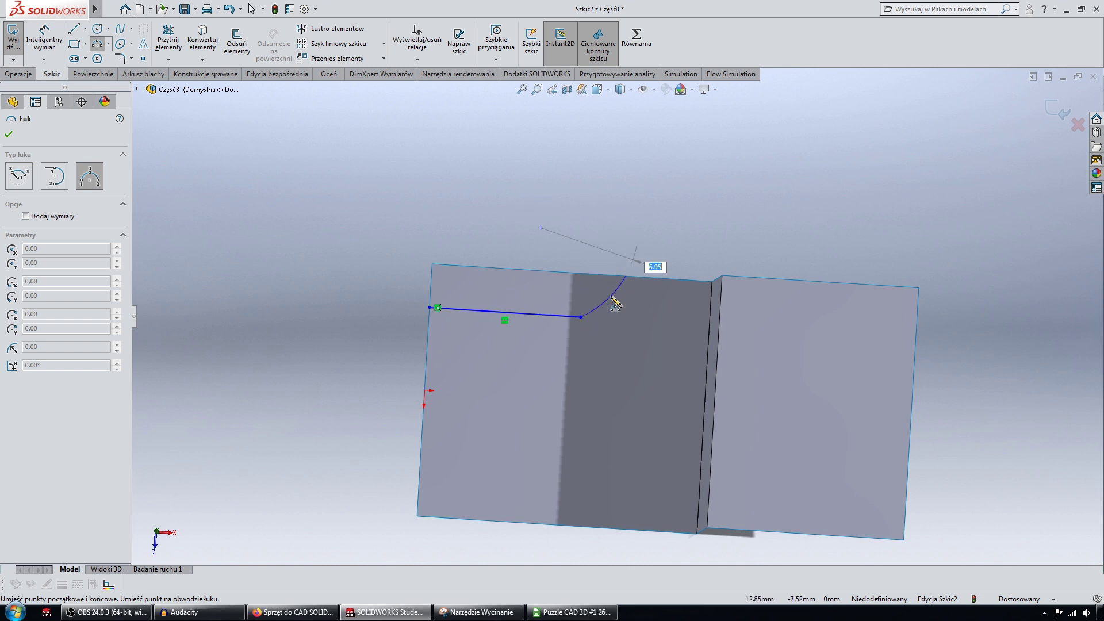
key(Escape)
scroll(671, 322, down, 2)
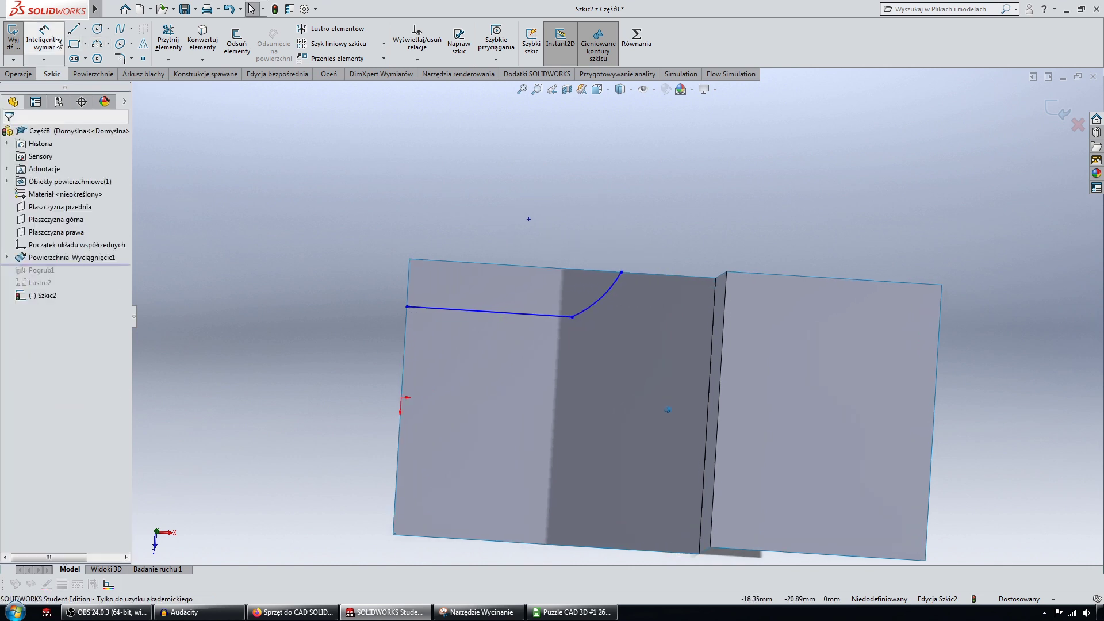
- Add a Tangent relation between the sketch line and the arc
click(539, 315)
key(Escape)
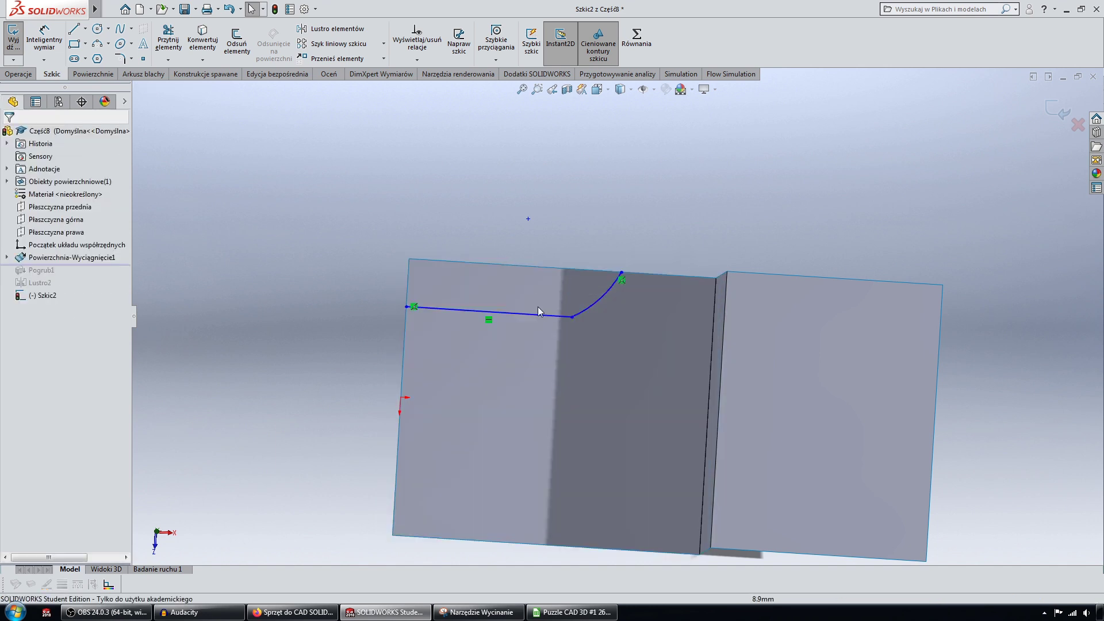
click(552, 317)
ctrl+click(577, 313)
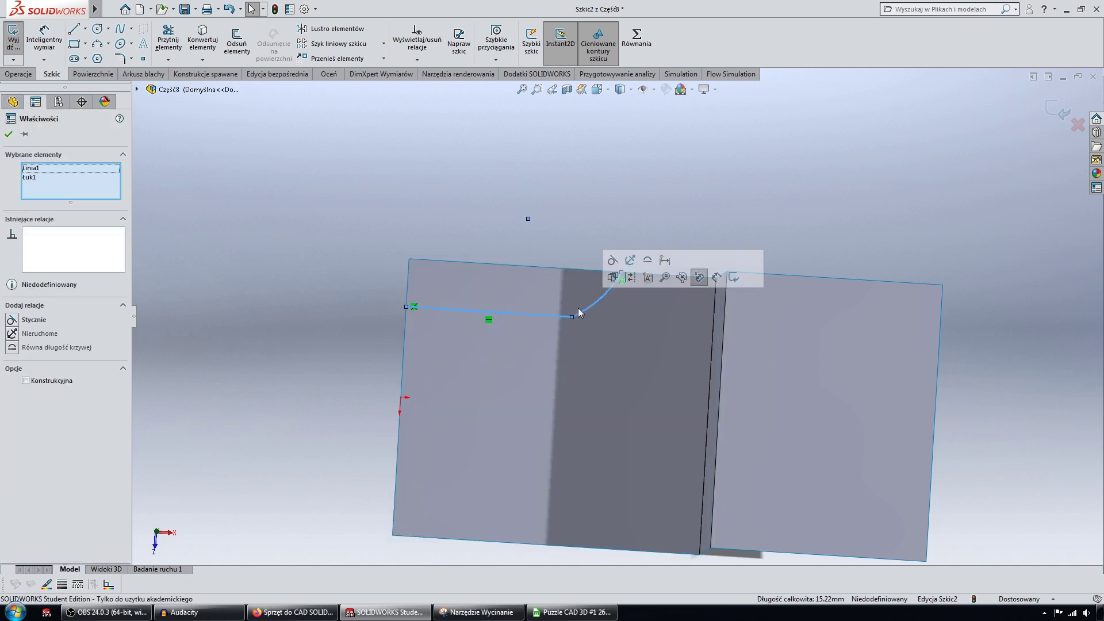
click(11, 321)
click(425, 222)
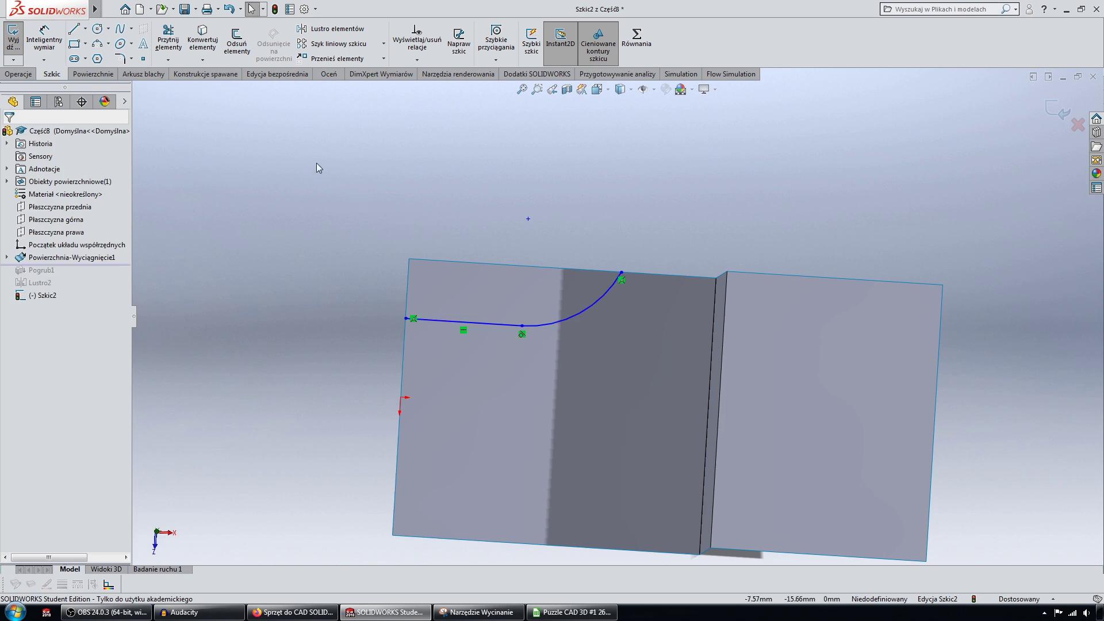
click(44, 38)
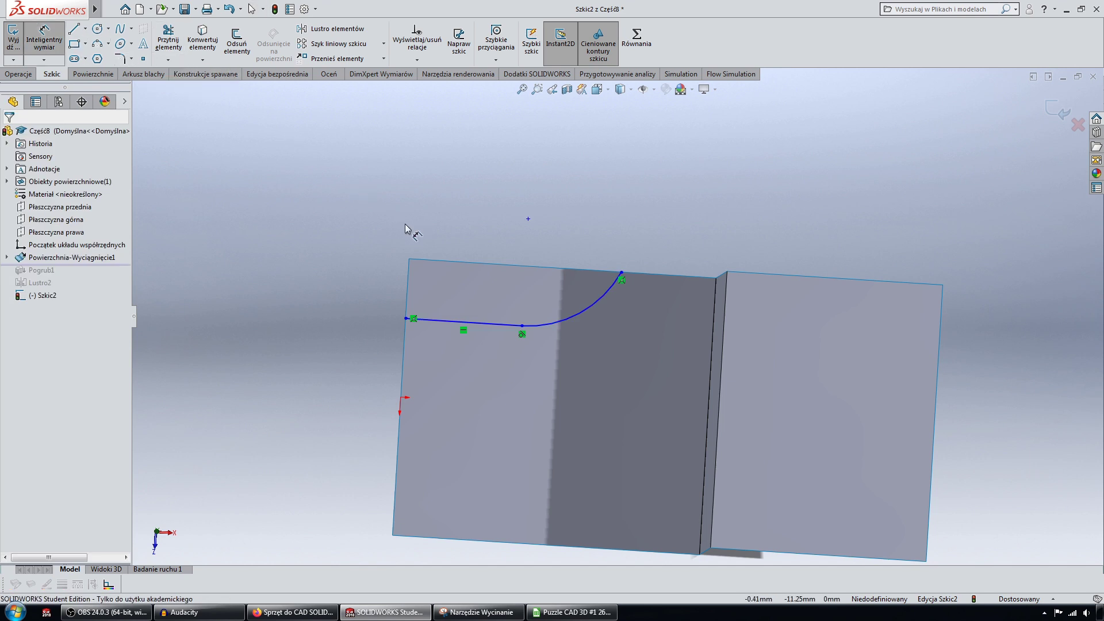
key(Escape)
- Add an infinite horizontal centreline through the origin and dimension the line 10 mm from it
key(z)
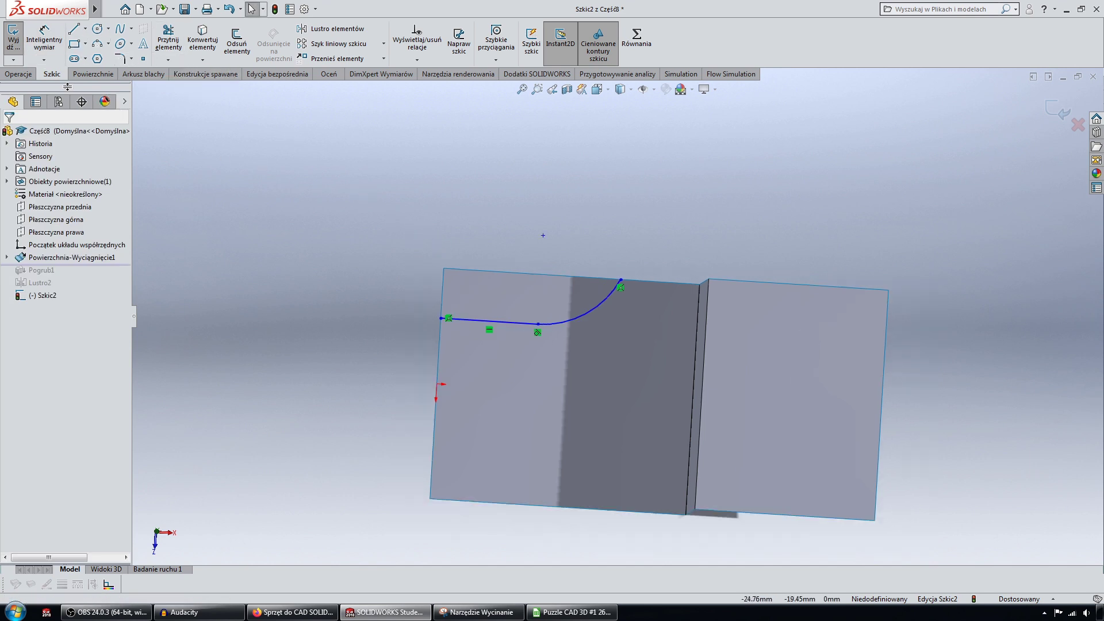
click(74, 33)
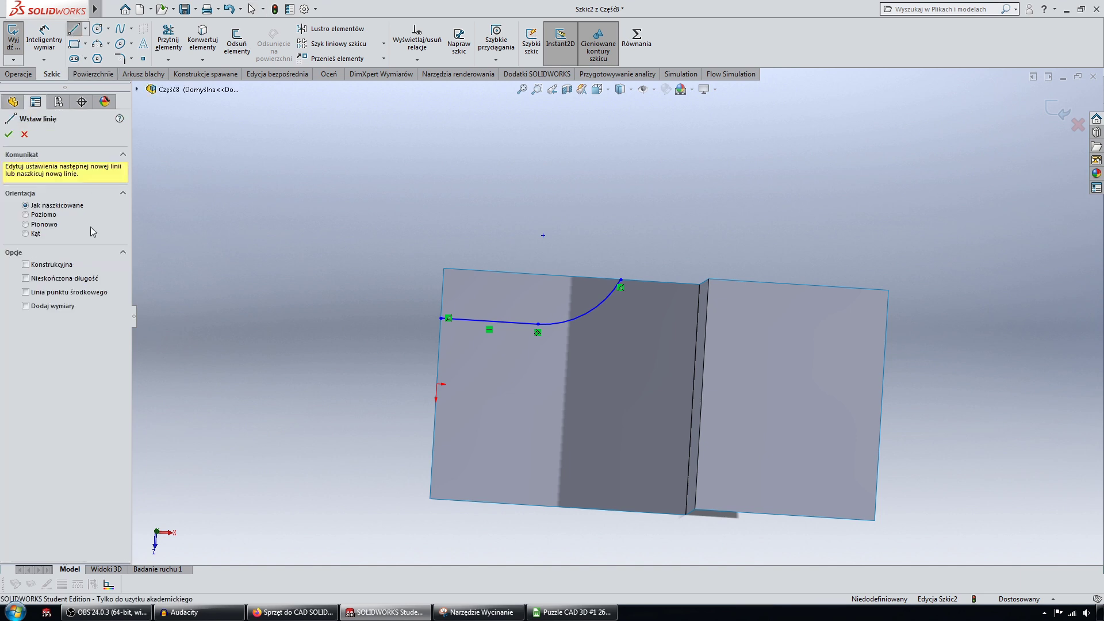
click(65, 278)
click(436, 384)
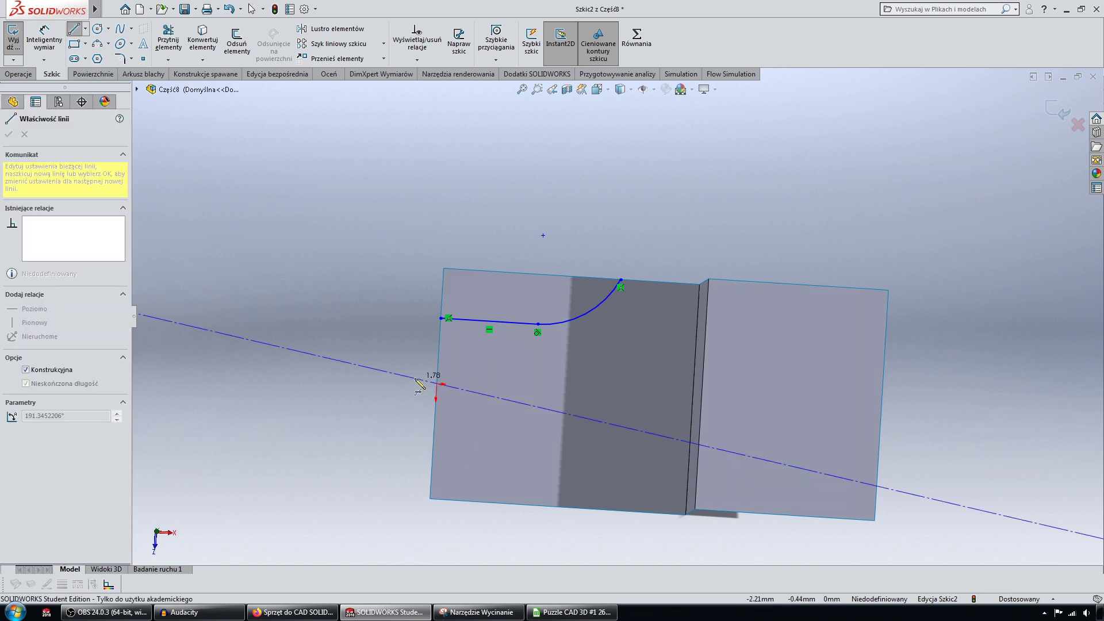
click(360, 381)
key(Escape)
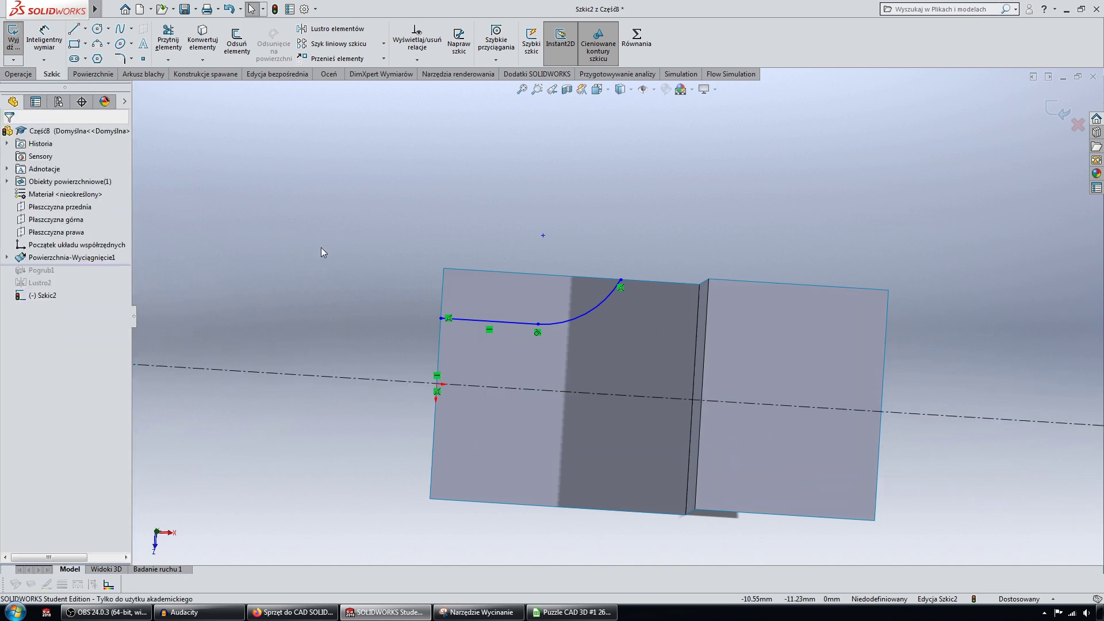
click(44, 41)
click(498, 322)
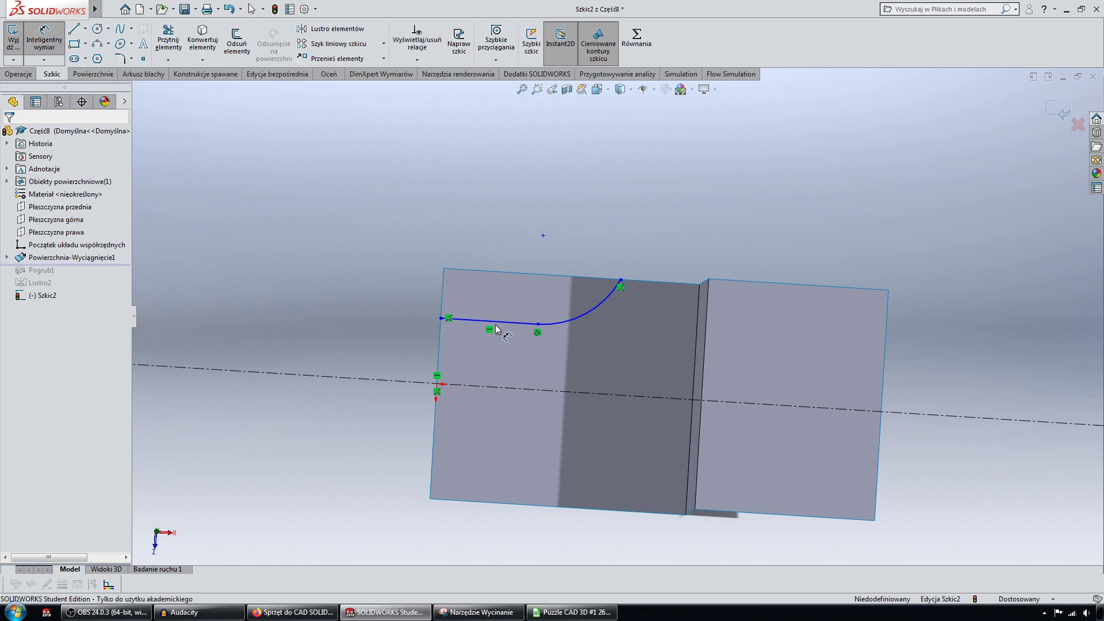
click(500, 389)
click(395, 407)
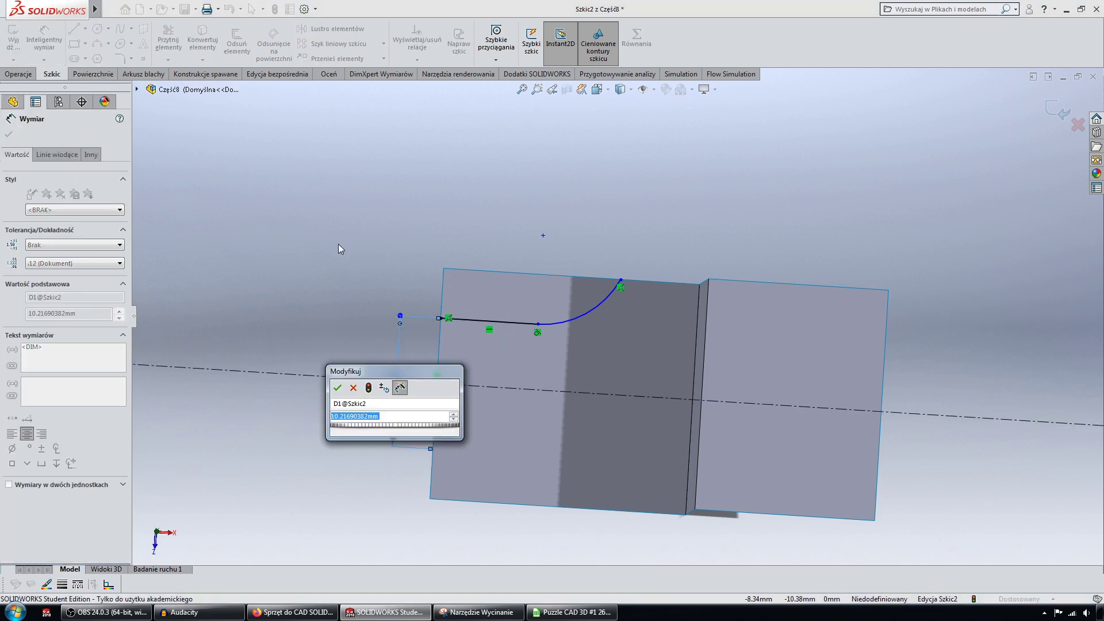
text(10)
key(Return)
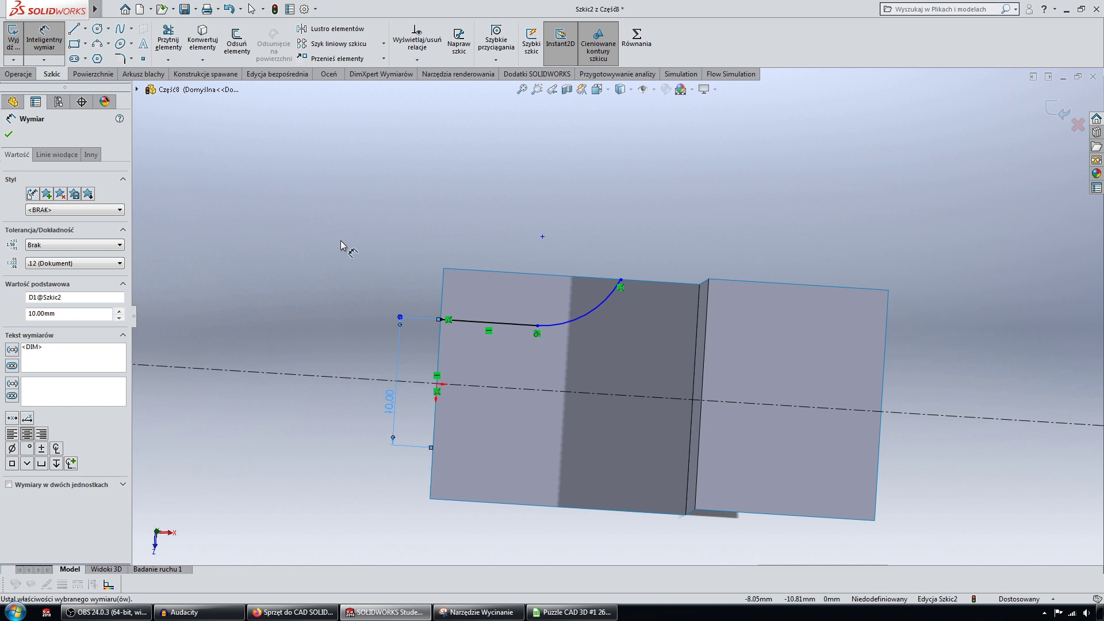
scroll(604, 312, down, 2)
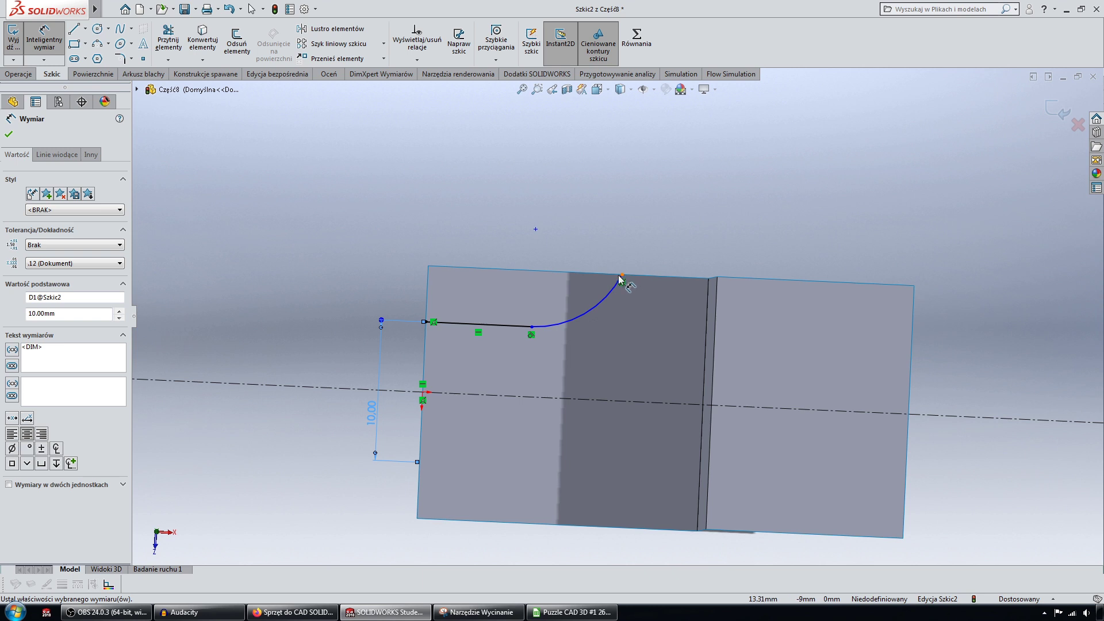
key(Escape)
- Add an infinite vertical centreline through the origin and place the arc's upper endpoint 30 mm from it
key(l)
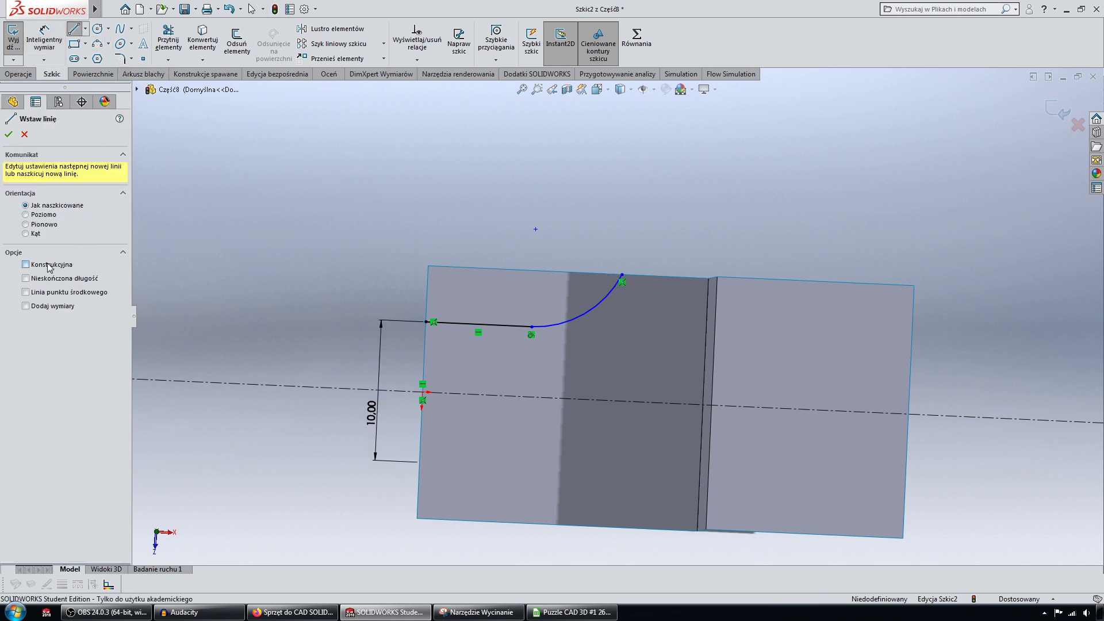
click(26, 279)
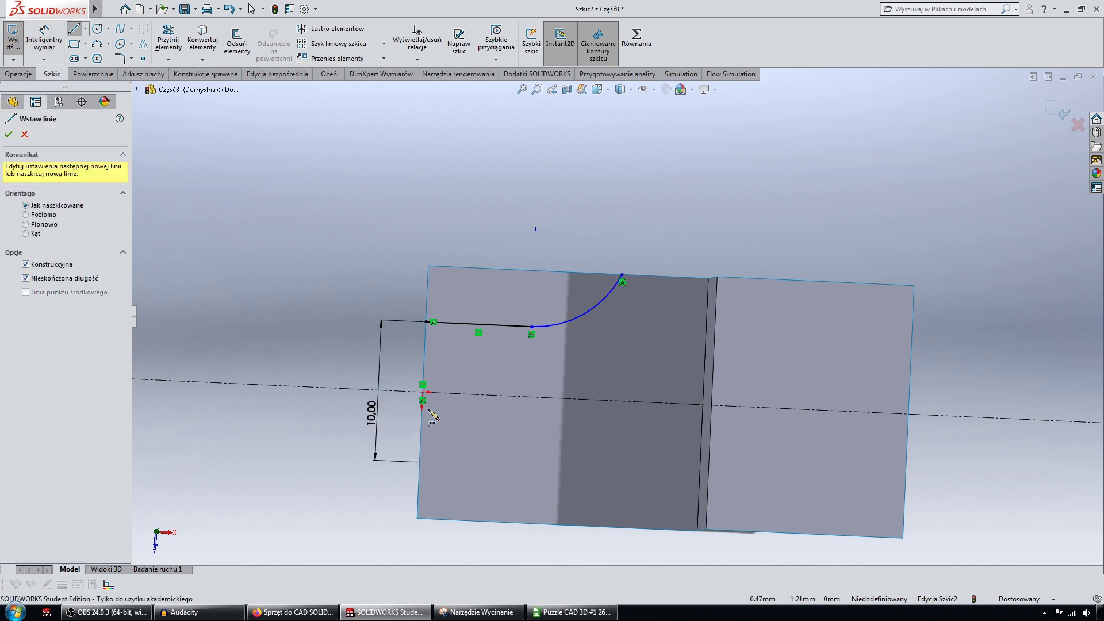
click(423, 392)
click(466, 202)
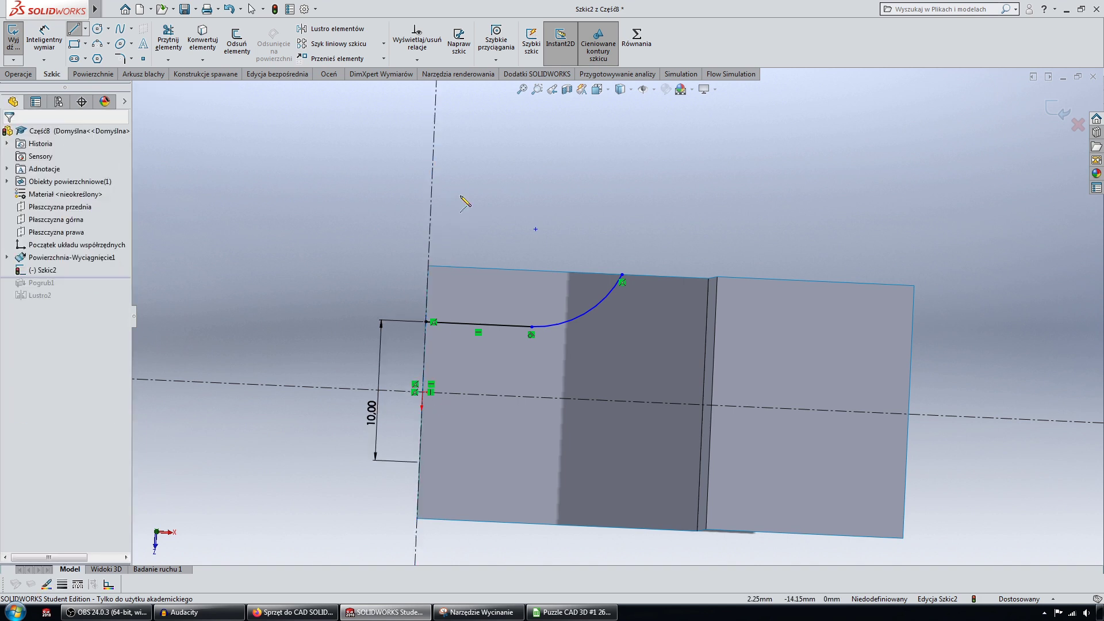
key(Escape)
click(44, 39)
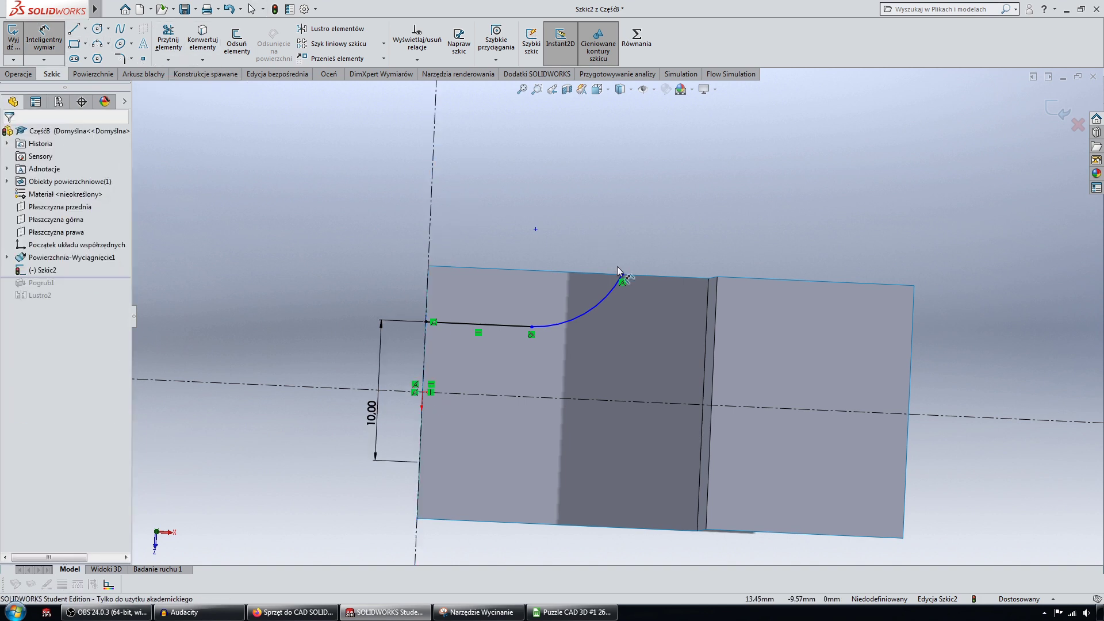
click(621, 276)
click(434, 196)
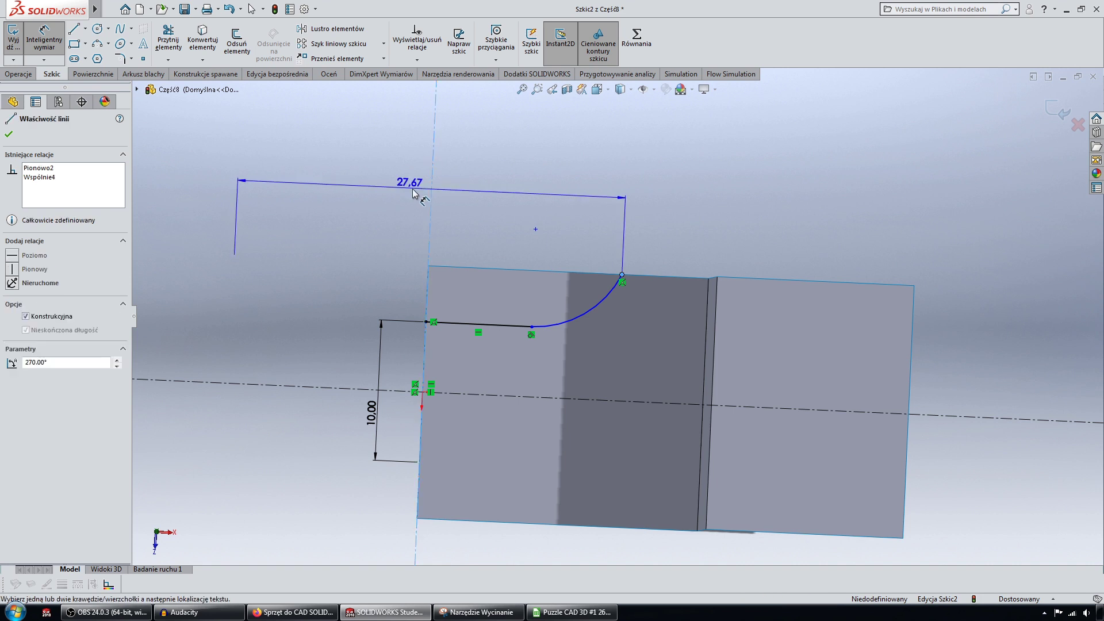
click(384, 177)
text(30)
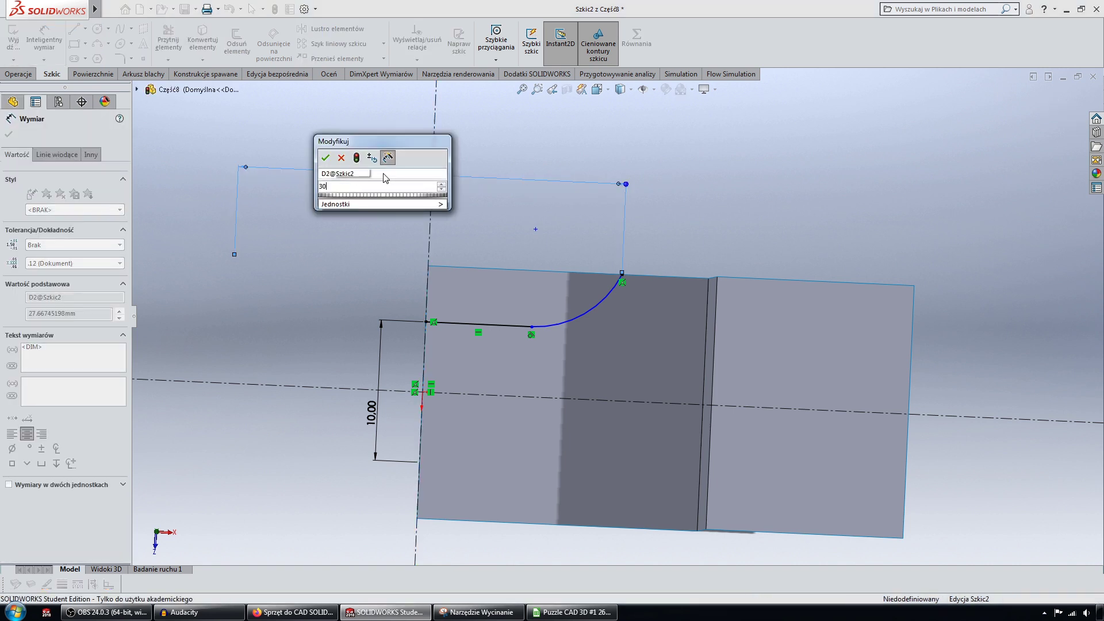
key(Return)
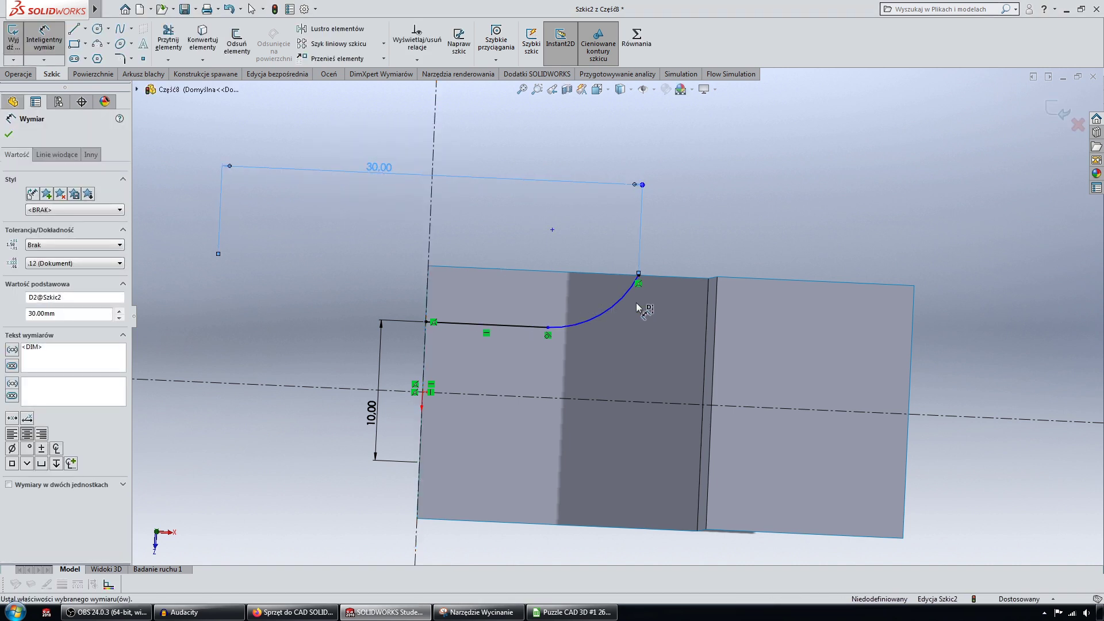
- Give the arc a 4 mm radius to fully define Szkic2, then view the part isometrically
click(608, 306)
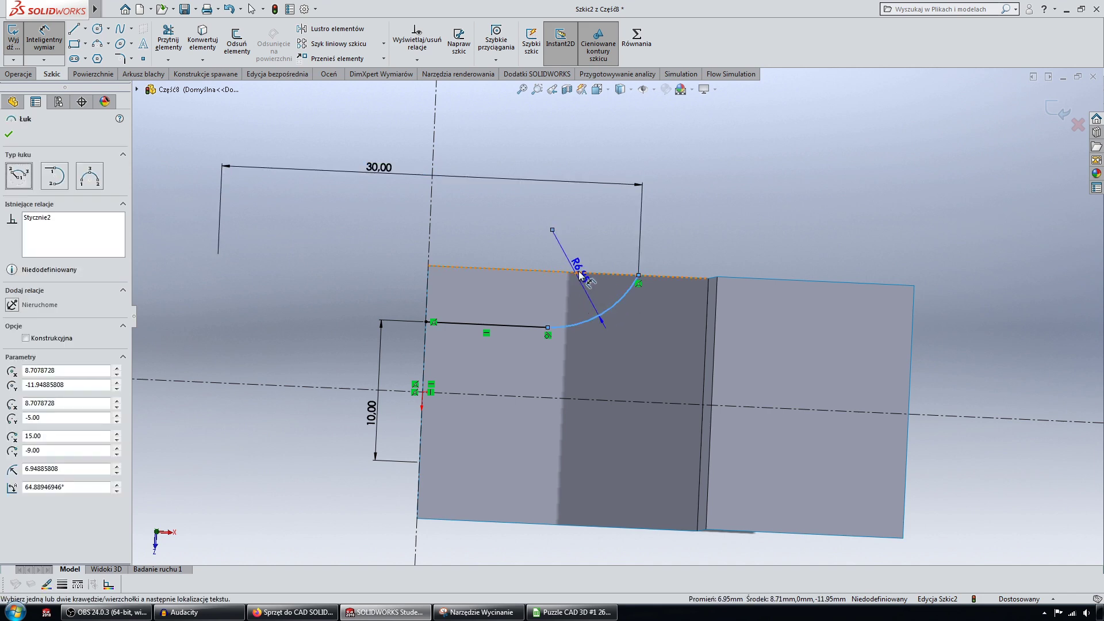
click(613, 255)
text(4885808mm)
key(Return)
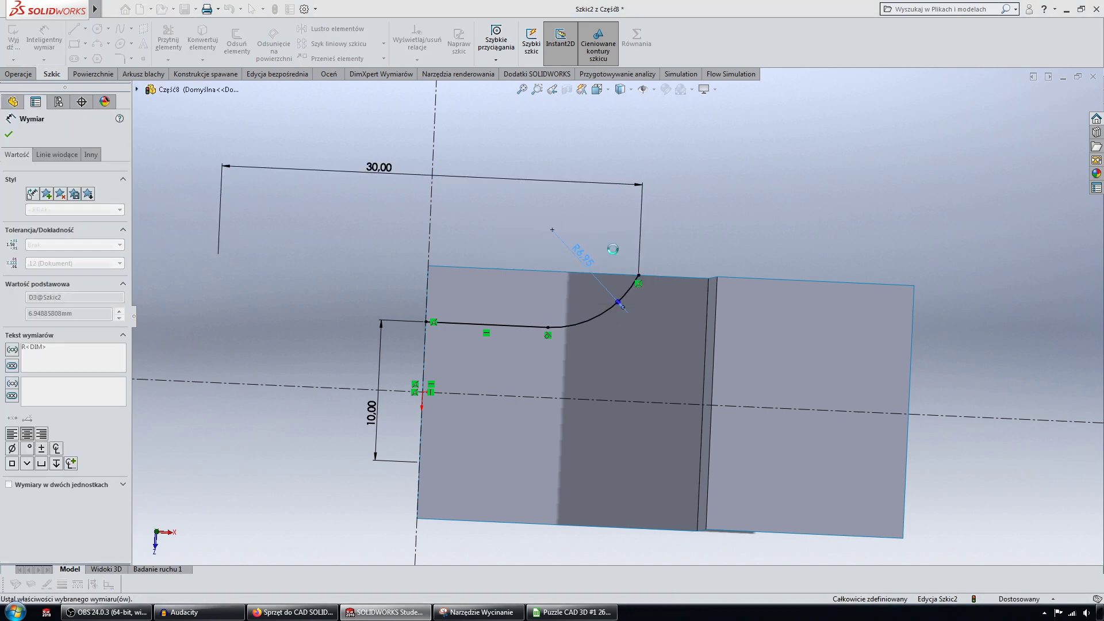
key(ctrl+7)
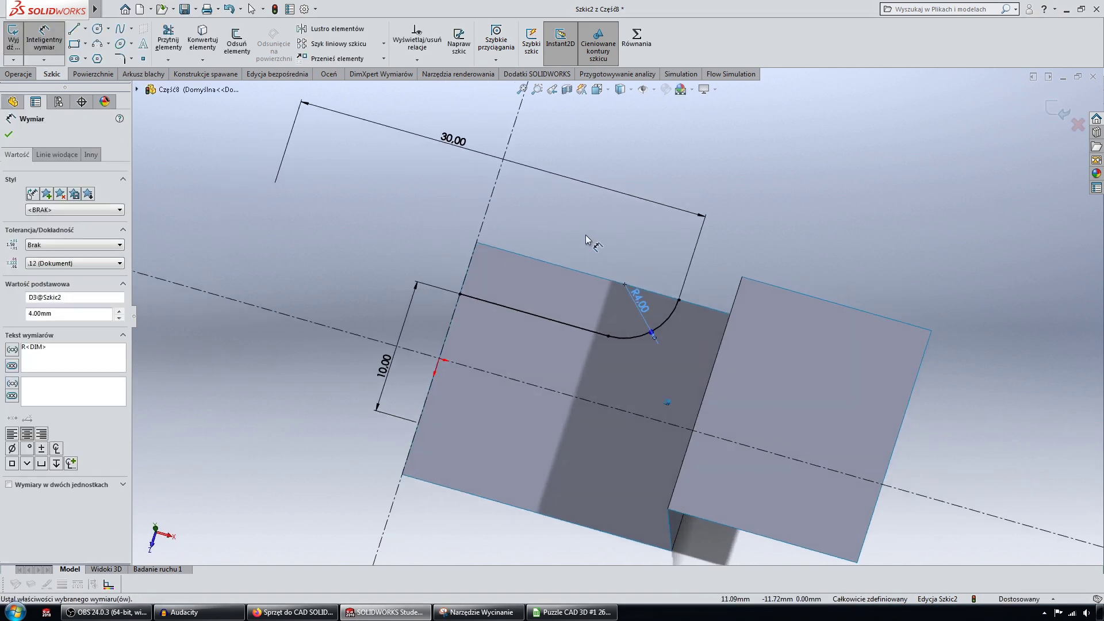
click(25, 77)
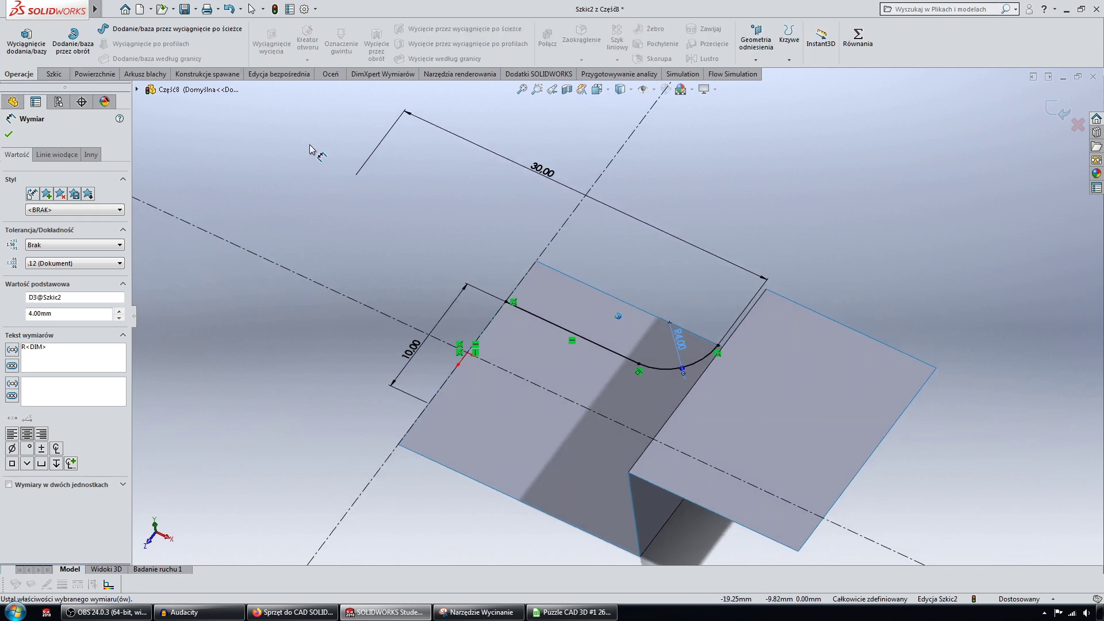
mouse_move(308, 148)
middle_down()
mouse_move(637, 277)
mouse_move(688, 157)
mouse_move(489, 138)
middle_up()
- Trim the extruded surface with Szkic2, removing the notch region to create Powierzchnia-Przytnij1
click(688, 157)
click(74, 77)
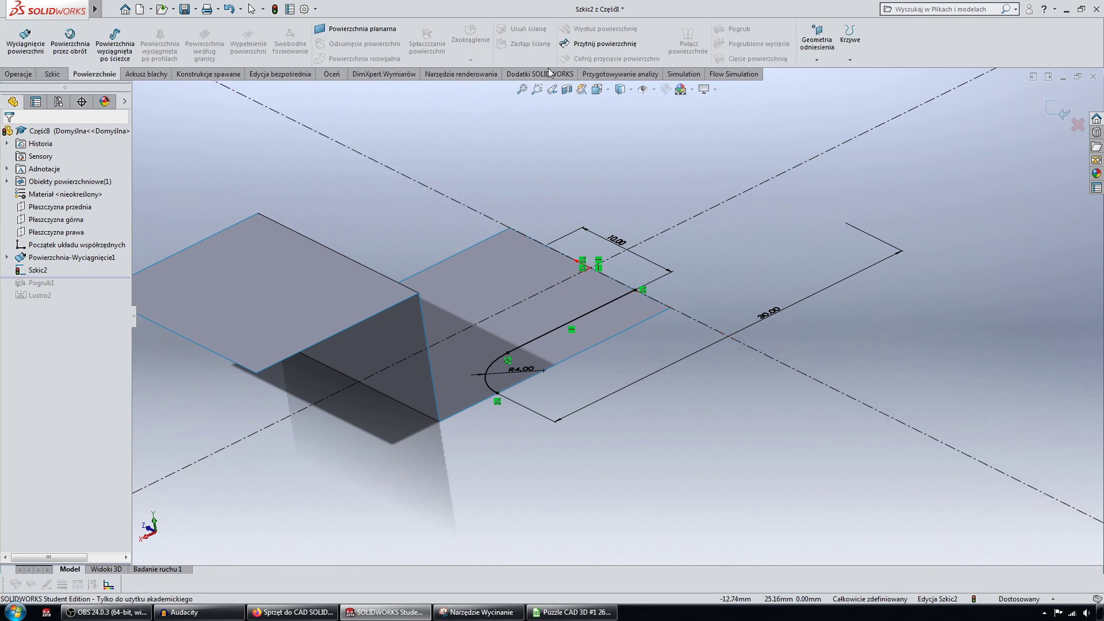
click(604, 44)
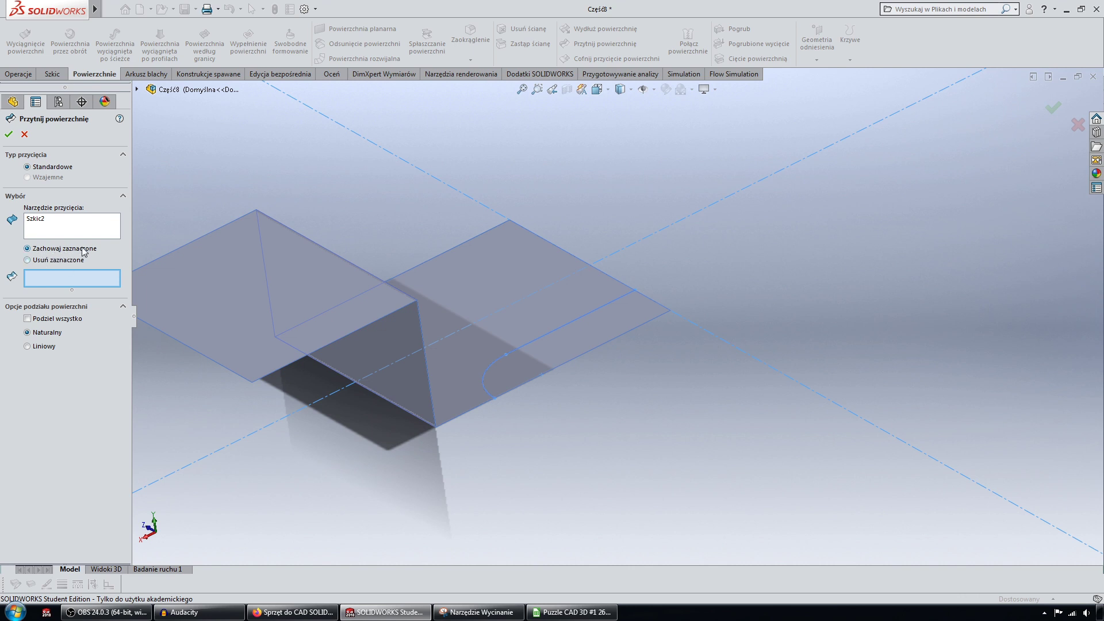
click(380, 302)
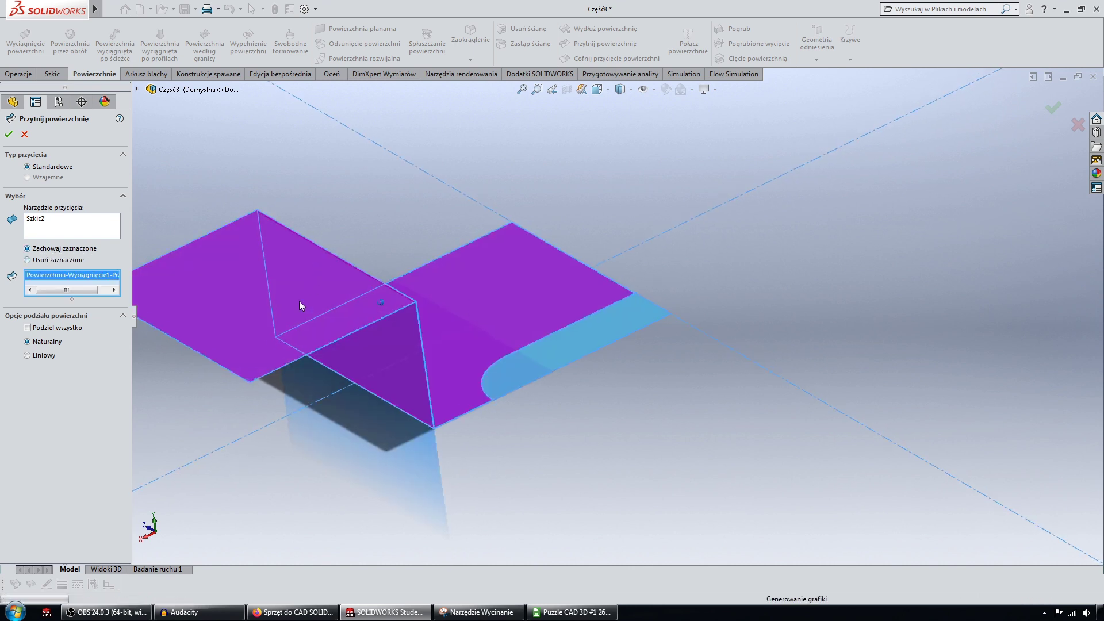
click(68, 263)
click(566, 352)
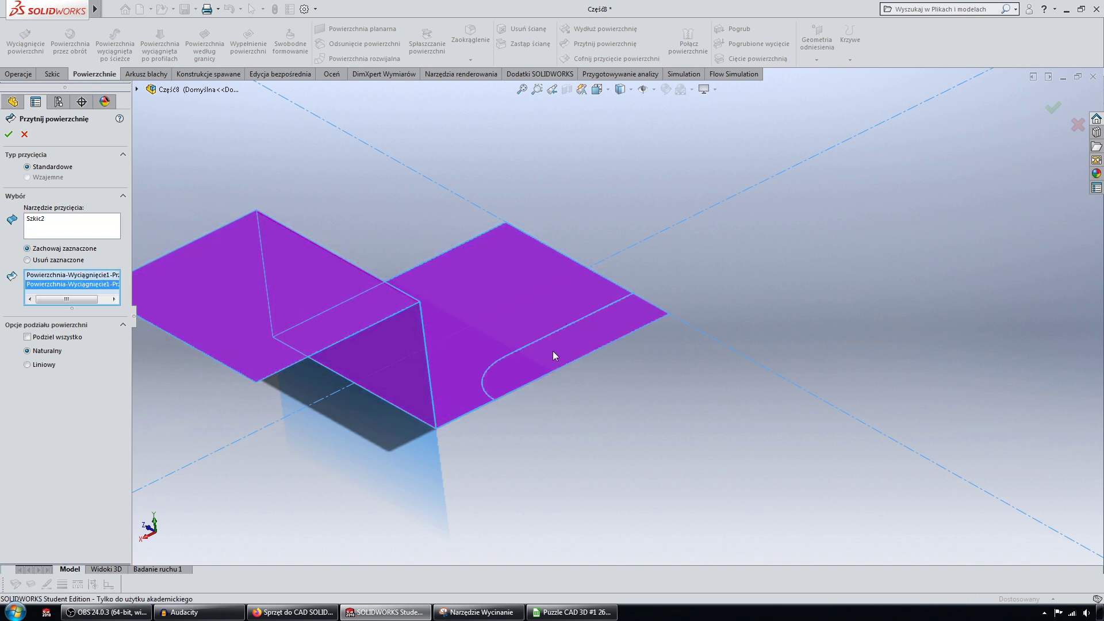
right_click(89, 286)
click(86, 299)
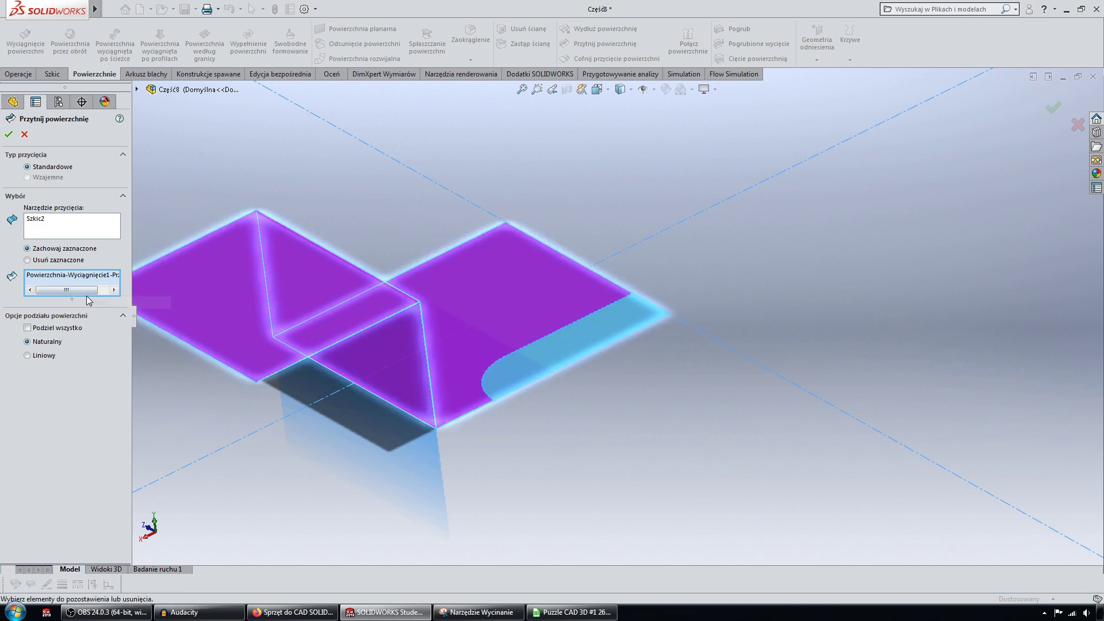
click(8, 134)
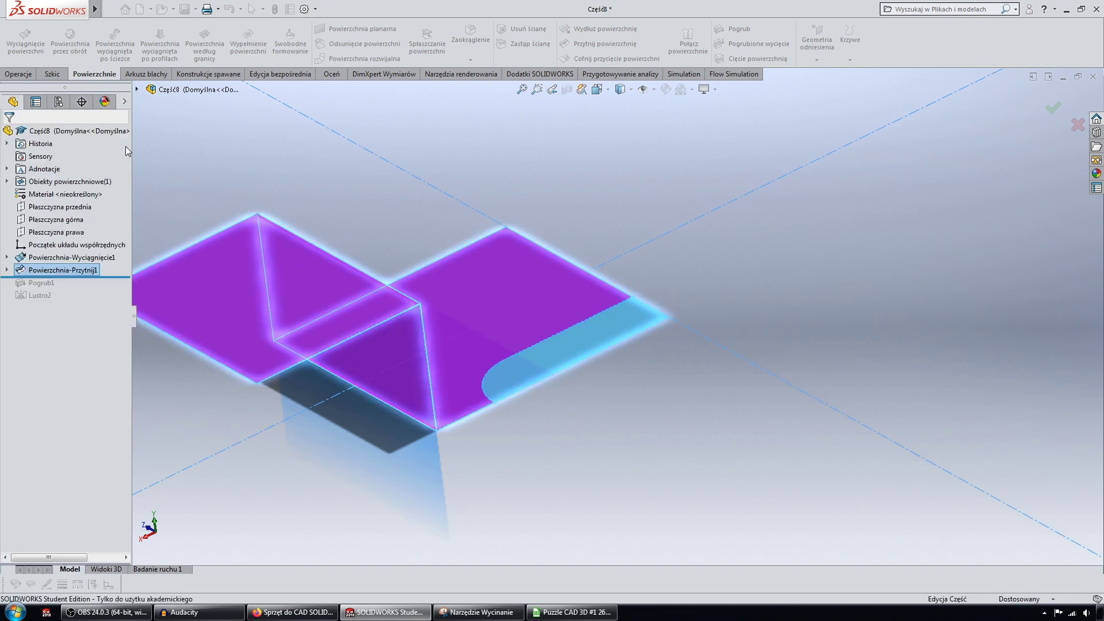
key(ctrl+7)
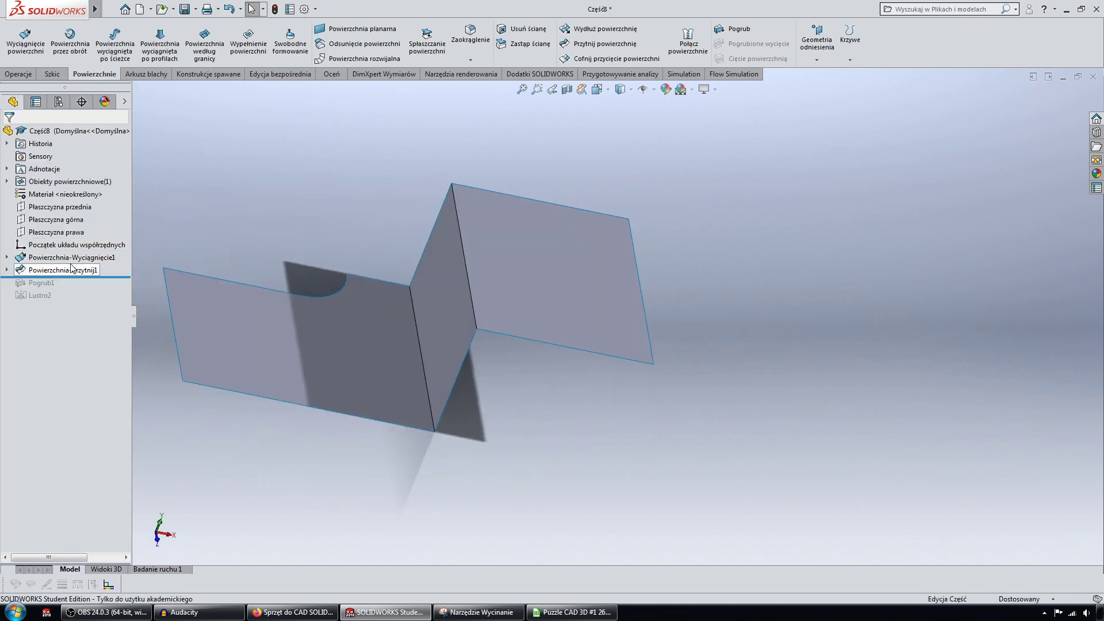
drag(78, 277, 86, 302)
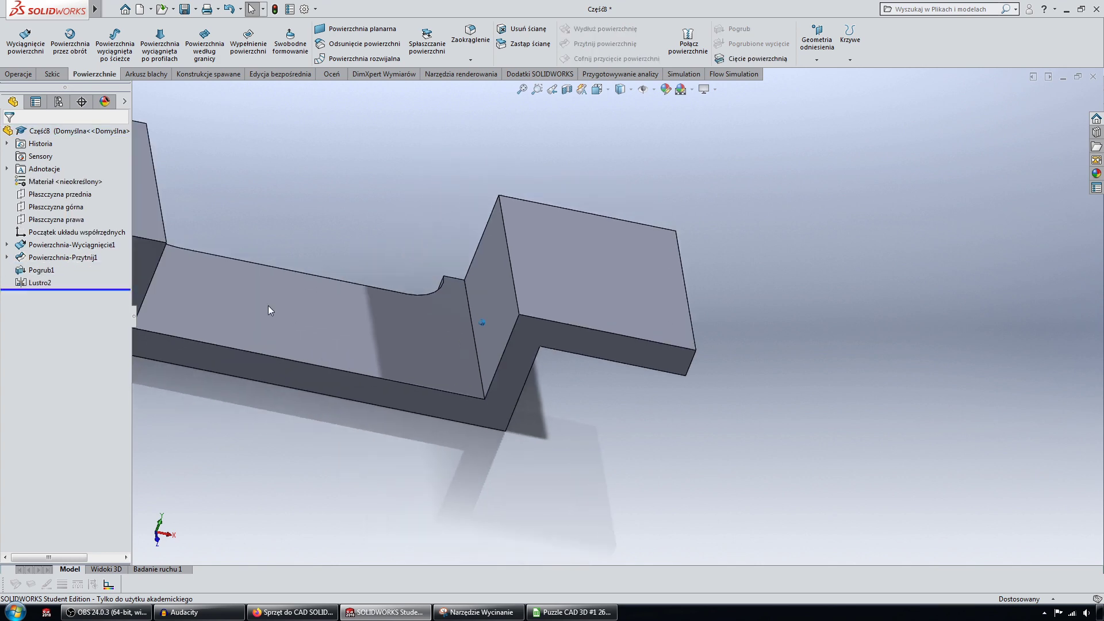
mouse_move(278, 299)
middle_down()
mouse_move(319, 295)
mouse_move(395, 233)
mouse_move(406, 299)
mouse_move(65, 288)
middle_up()
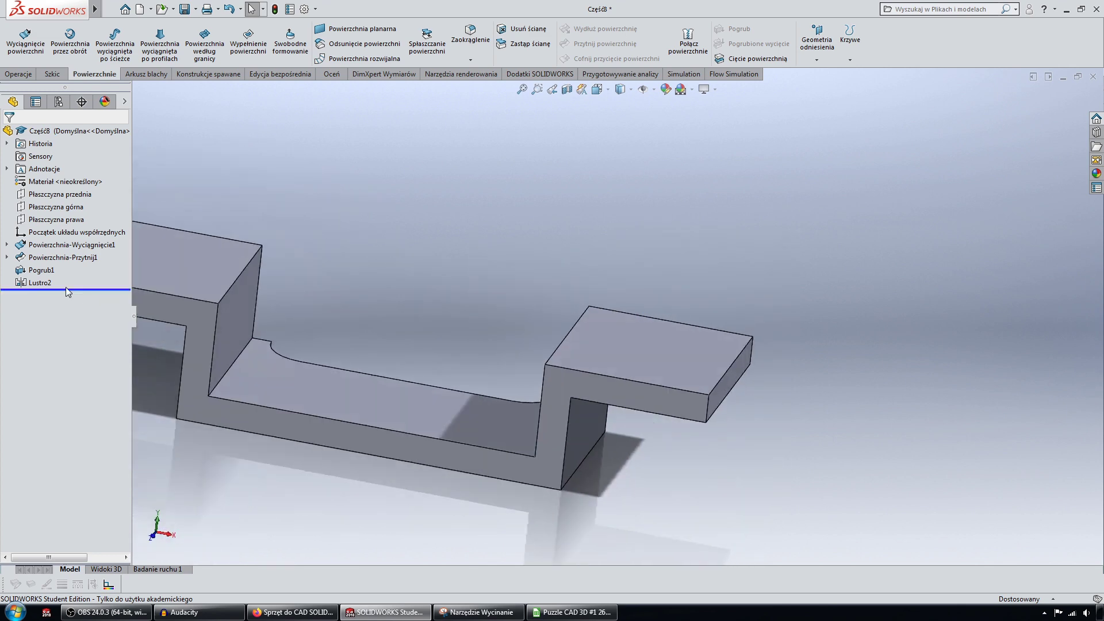
drag(81, 291, 84, 265)
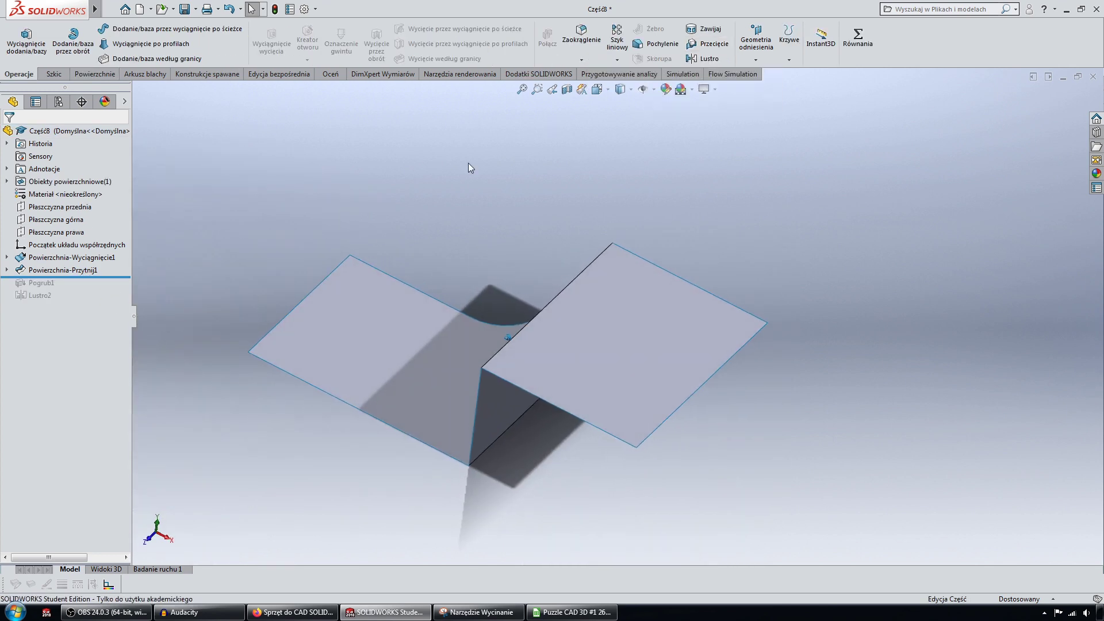
middle_drag(440, 287, 473, 268)
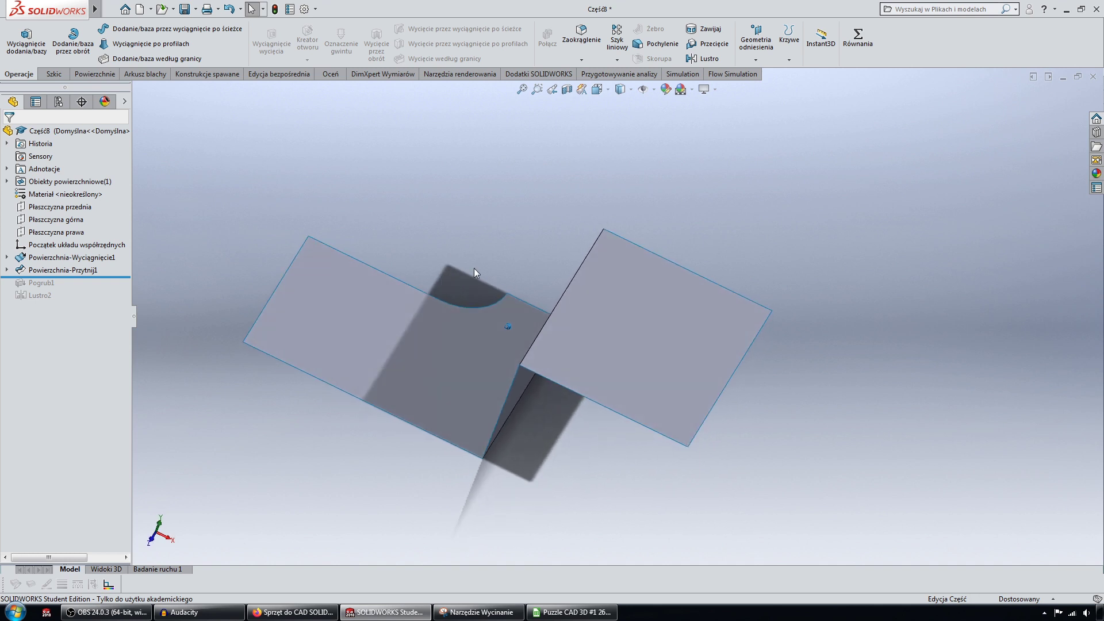
middle_drag(695, 96, 545, 123)
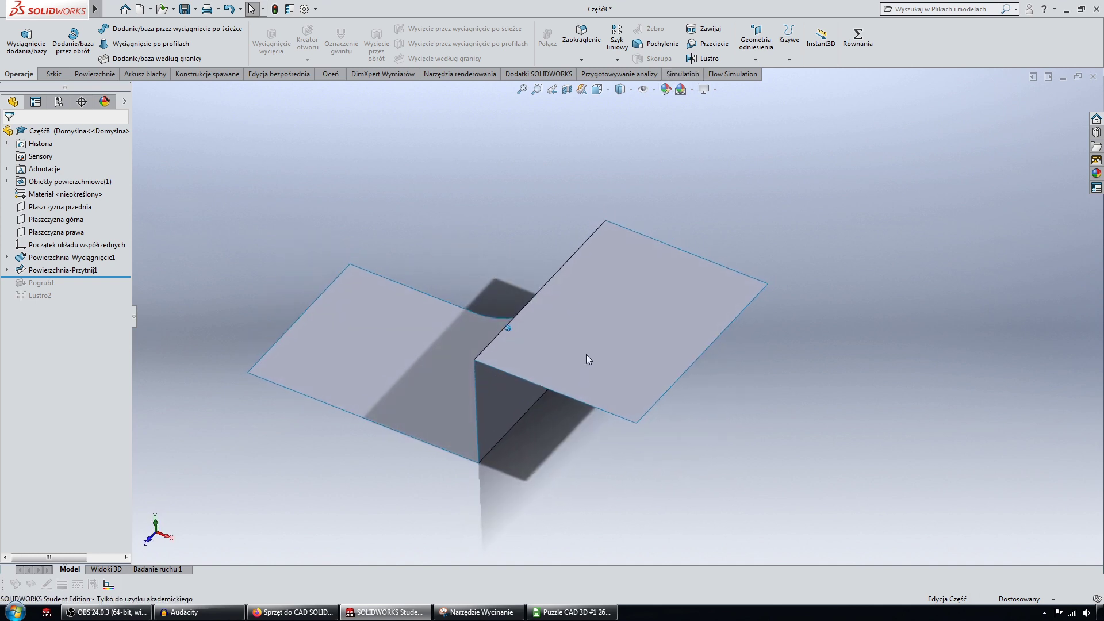
mouse_move(588, 359)
middle_down()
mouse_move(437, 299)
mouse_move(604, 336)
mouse_move(587, 205)
mouse_move(471, 259)
mouse_move(351, 264)
mouse_move(246, 305)
middle_up()
mouse_move(465, 356)
middle_down()
mouse_move(523, 324)
mouse_move(471, 313)
middle_up()
middle_drag(144, 281, 423, 322)
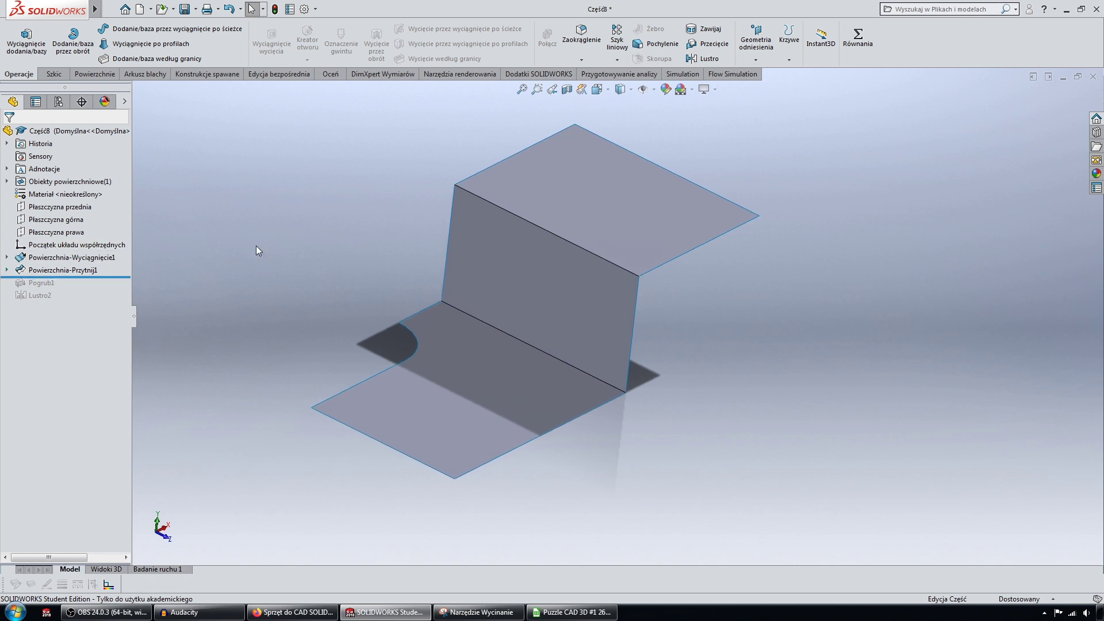
mouse_move(385, 332)
middle_down()
mouse_move(384, 262)
mouse_move(363, 354)
mouse_move(333, 320)
middle_up()
middle_drag(460, 373, 242, 299)
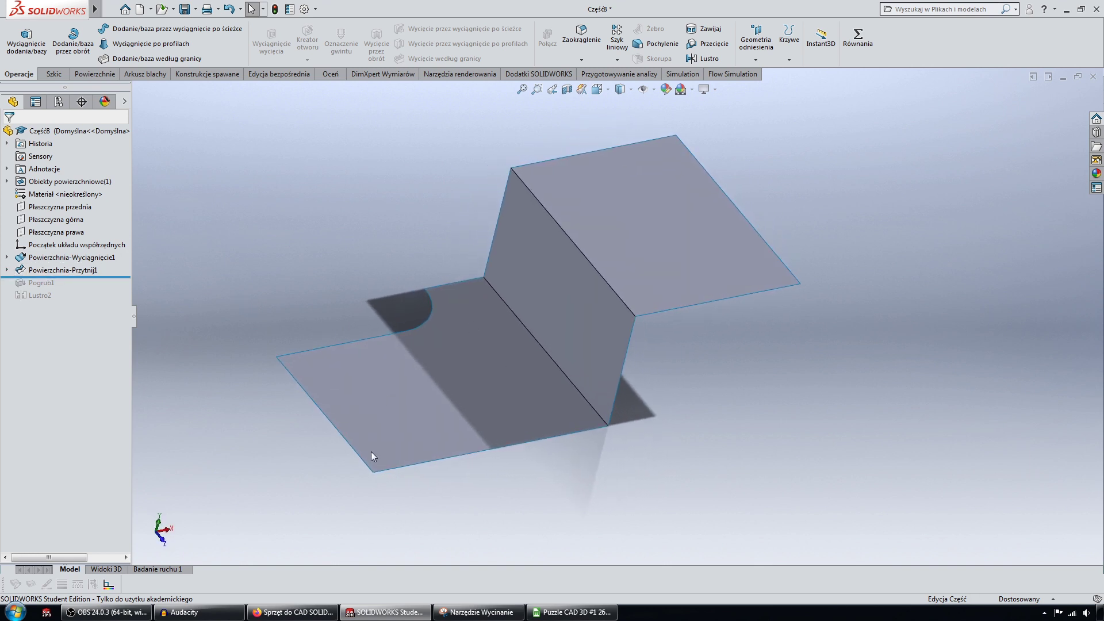
mouse_move(493, 419)
middle_down()
mouse_move(414, 313)
mouse_move(469, 423)
mouse_move(383, 266)
middle_up()
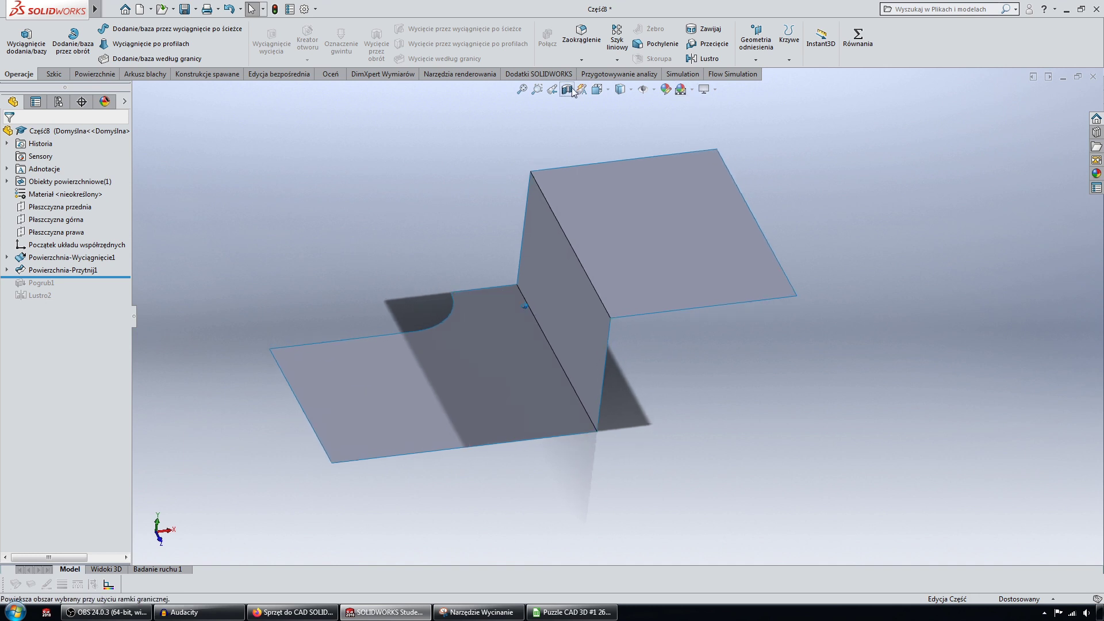
middle_drag(692, 118, 274, 104)
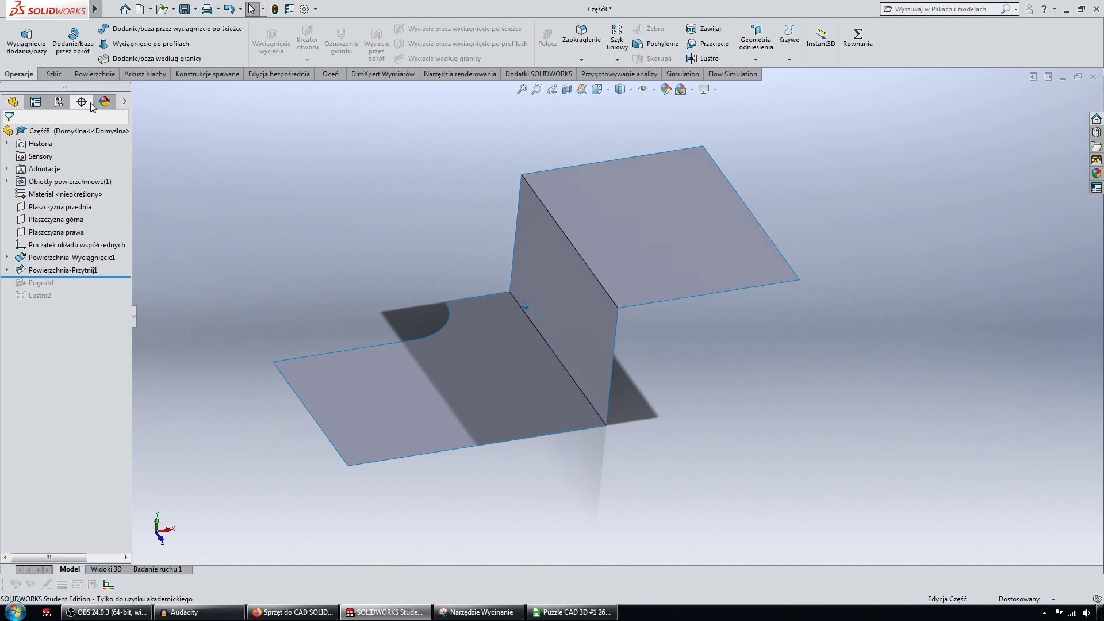
click(707, 44)
click(621, 230)
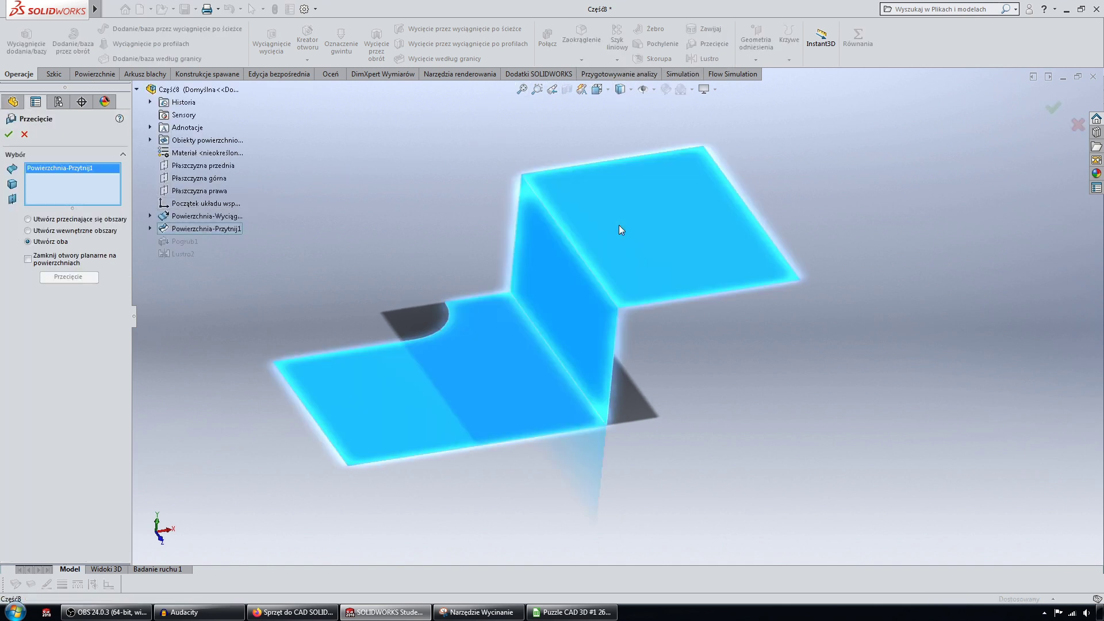
click(202, 165)
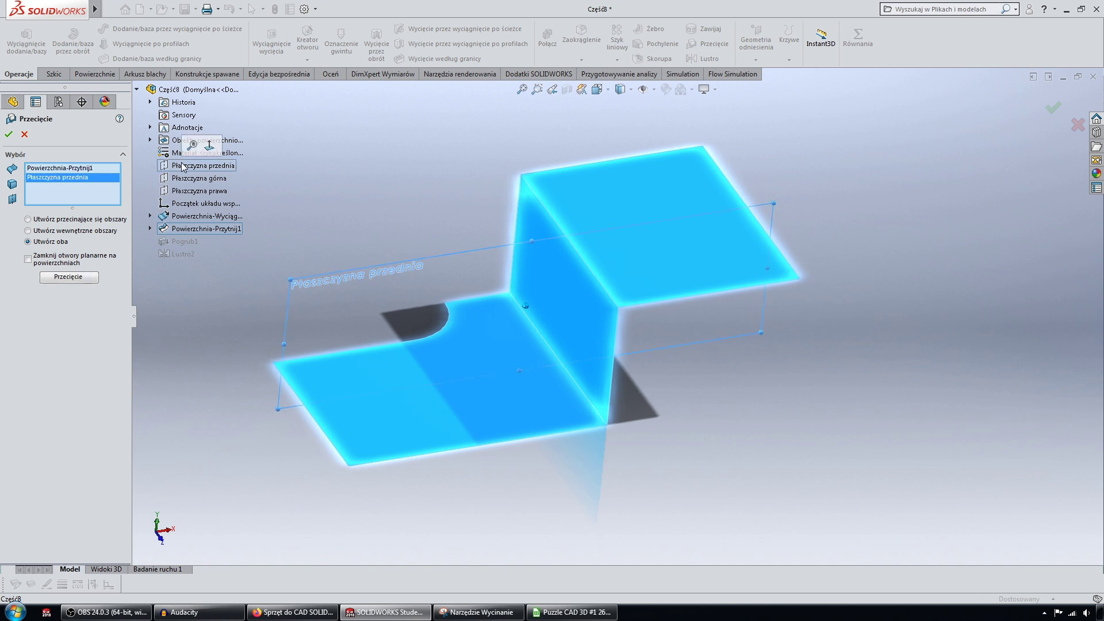
click(88, 277)
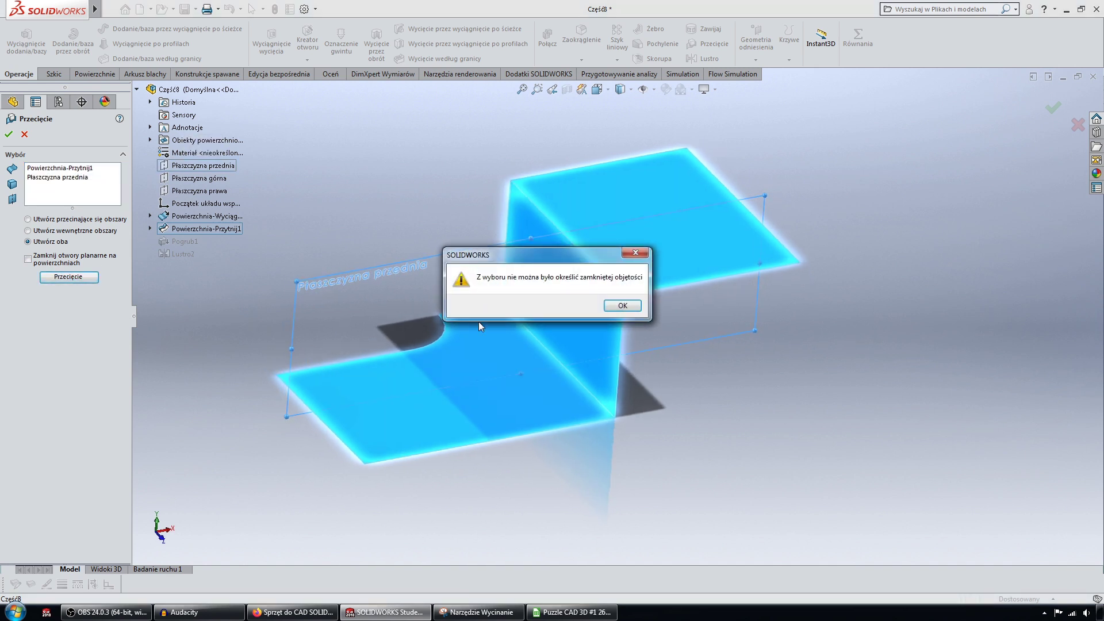
click(620, 309)
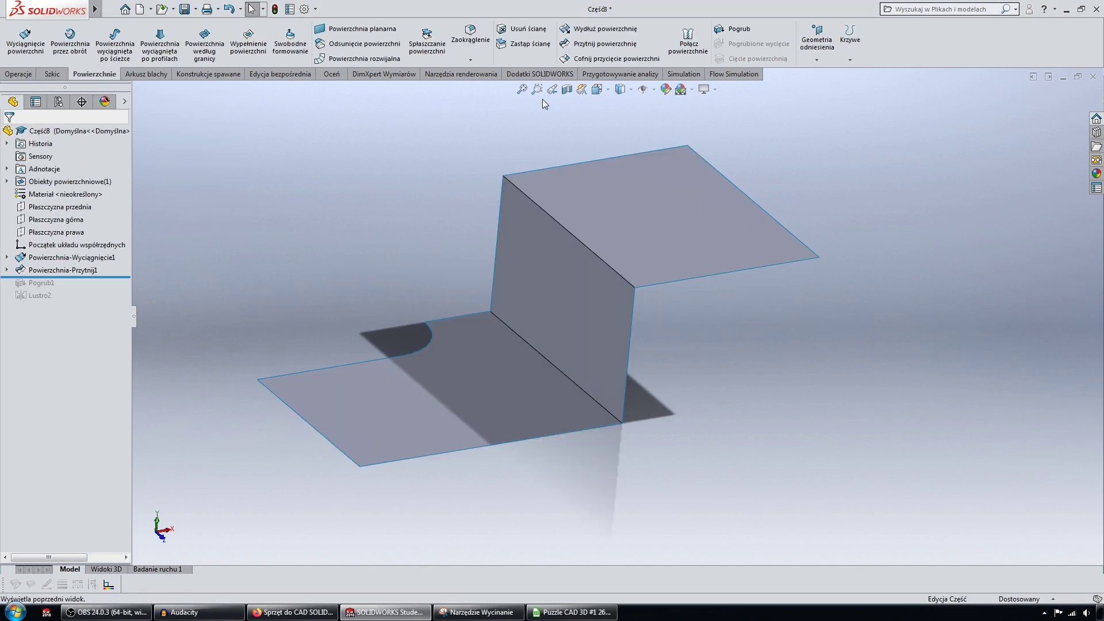
- Trim the notched surface along Płaszczyzna przednia, keeping one half as Powierzchnia-Przytnij2
click(595, 45)
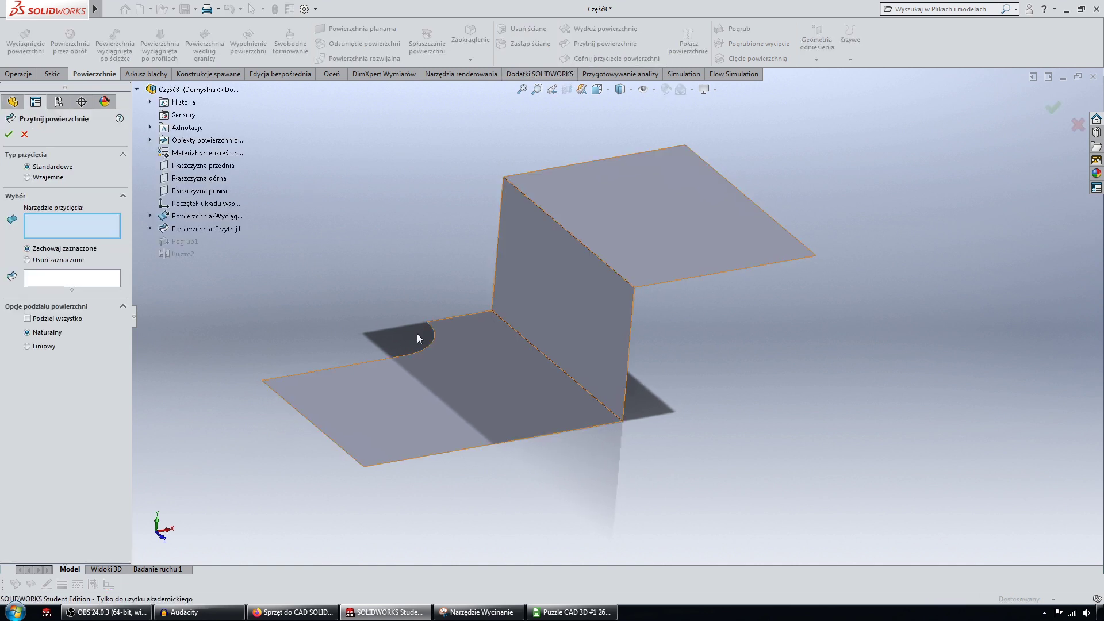
click(199, 168)
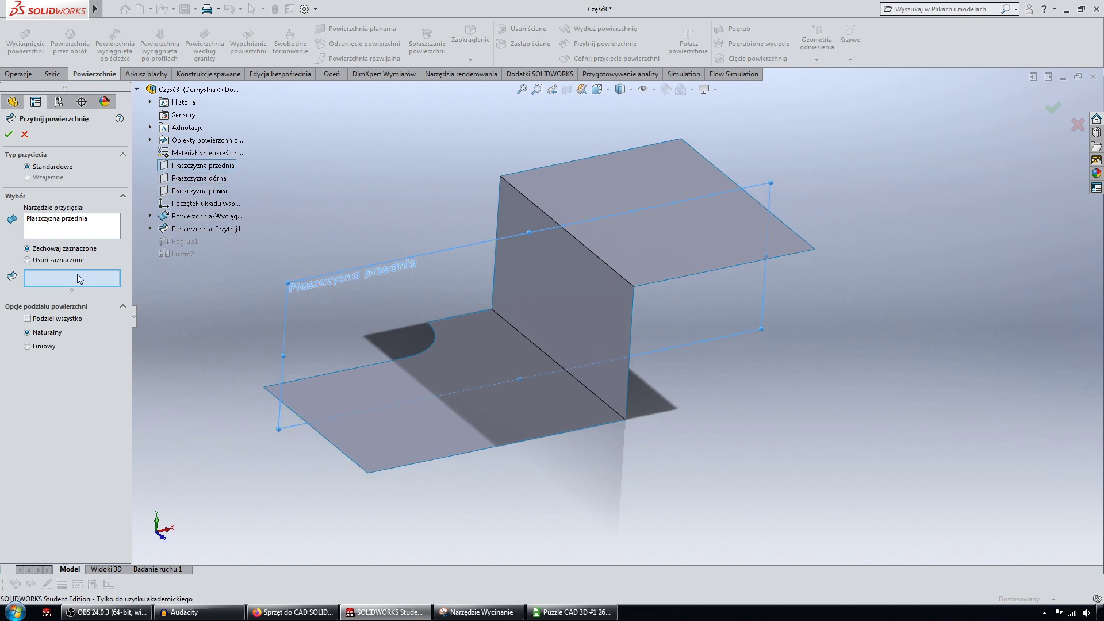
click(580, 203)
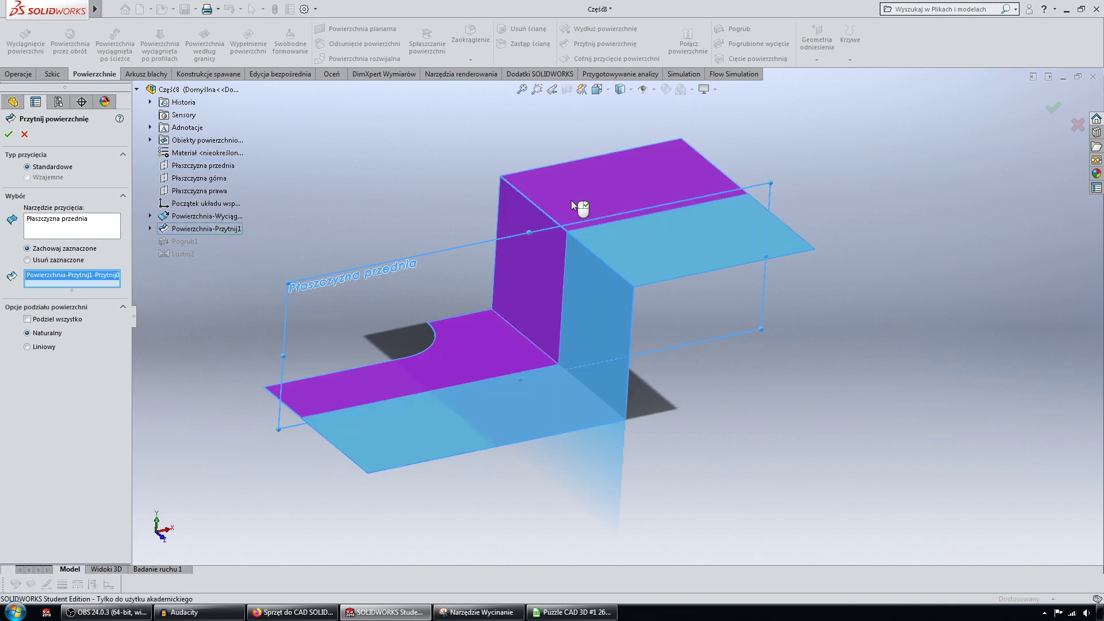
click(9, 136)
key(ctrl+7)
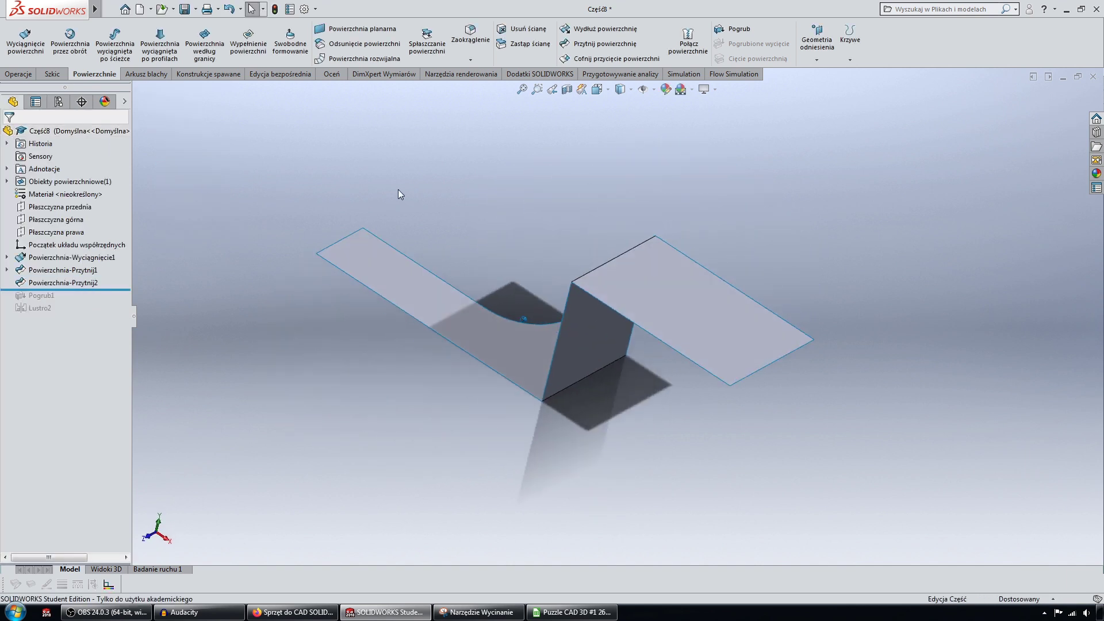
mouse_move(398, 188)
middle_down()
mouse_move(495, 233)
mouse_move(591, 251)
mouse_move(516, 154)
mouse_move(568, 273)
mouse_move(502, 222)
mouse_move(491, 230)
mouse_move(548, 296)
mouse_move(442, 265)
mouse_move(599, 291)
mouse_move(516, 227)
middle_up()
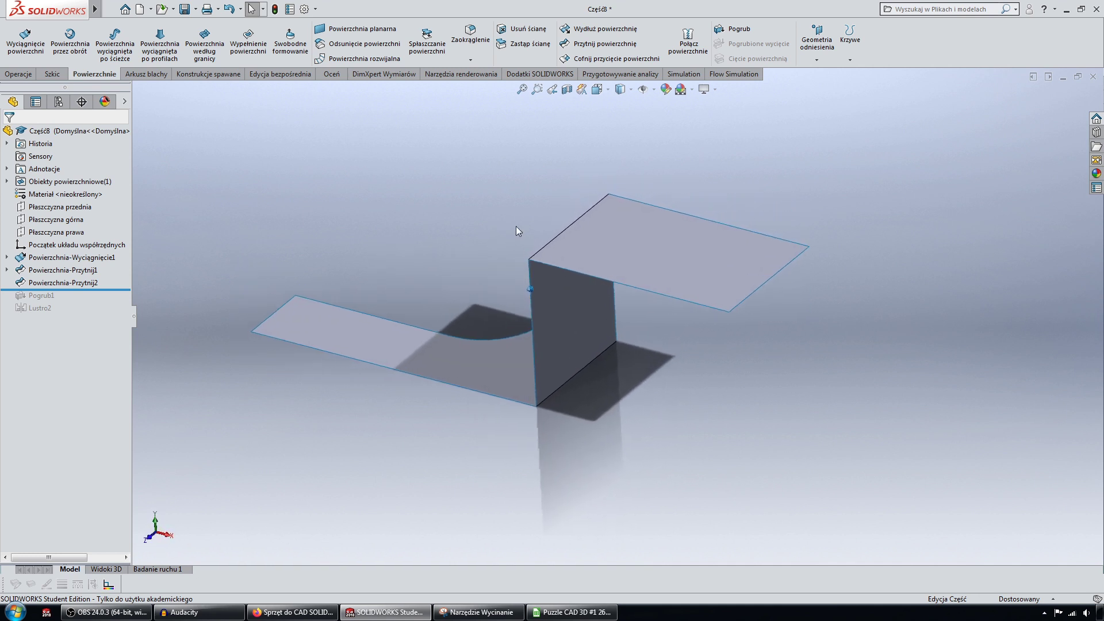
- Mirror the Powierzchnia-Przytnij2 body across Płaszczyzna przednia, creating Lustro3
click(17, 75)
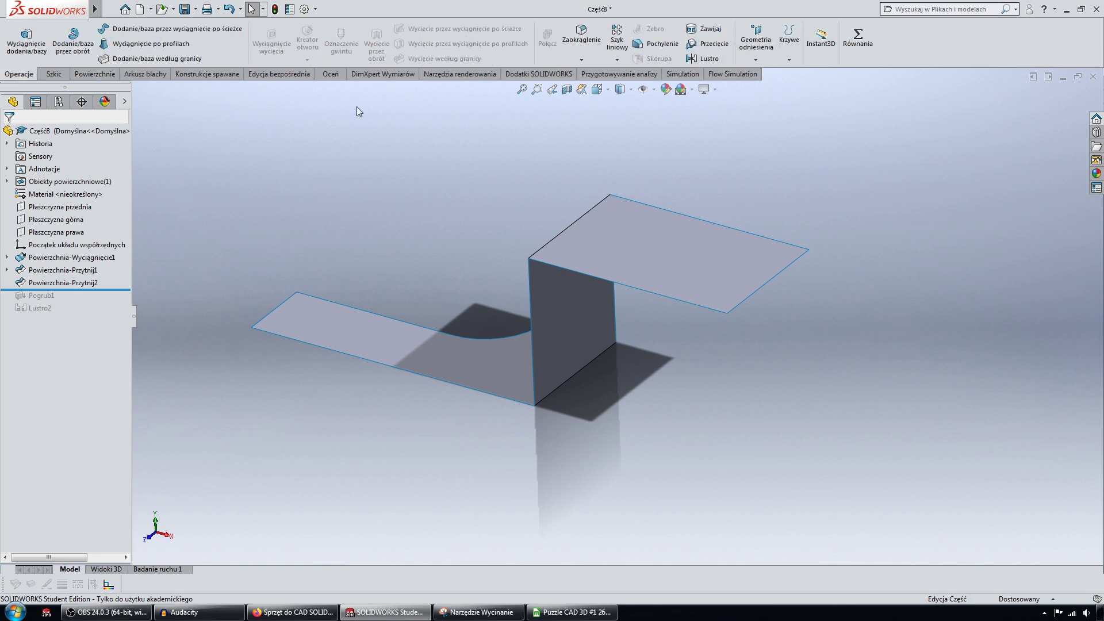
click(706, 59)
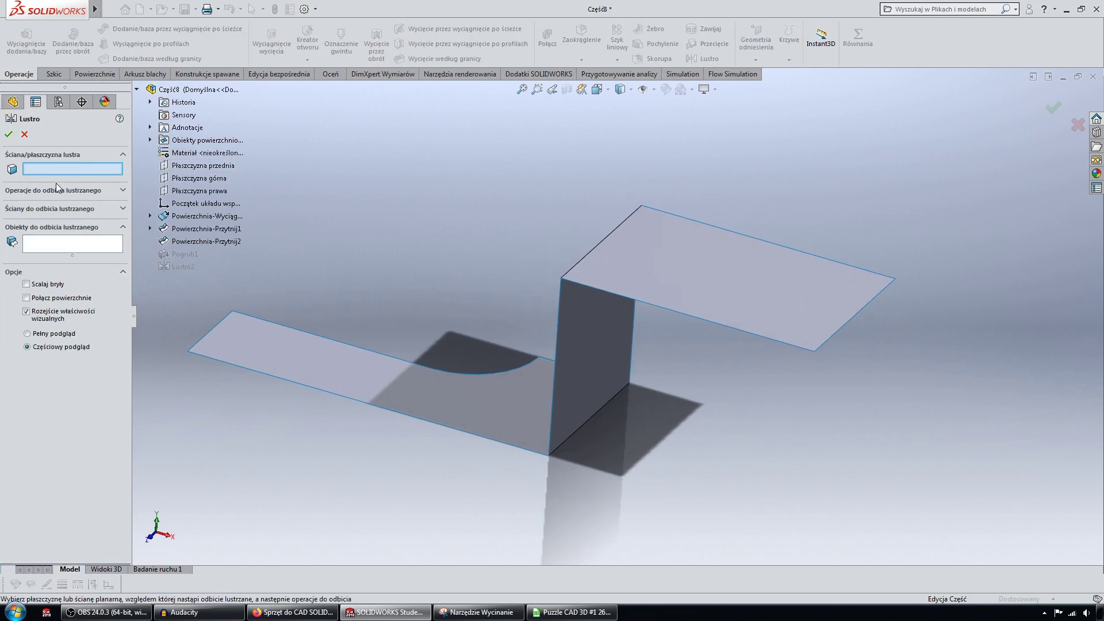
middle_drag(542, 315, 530, 264)
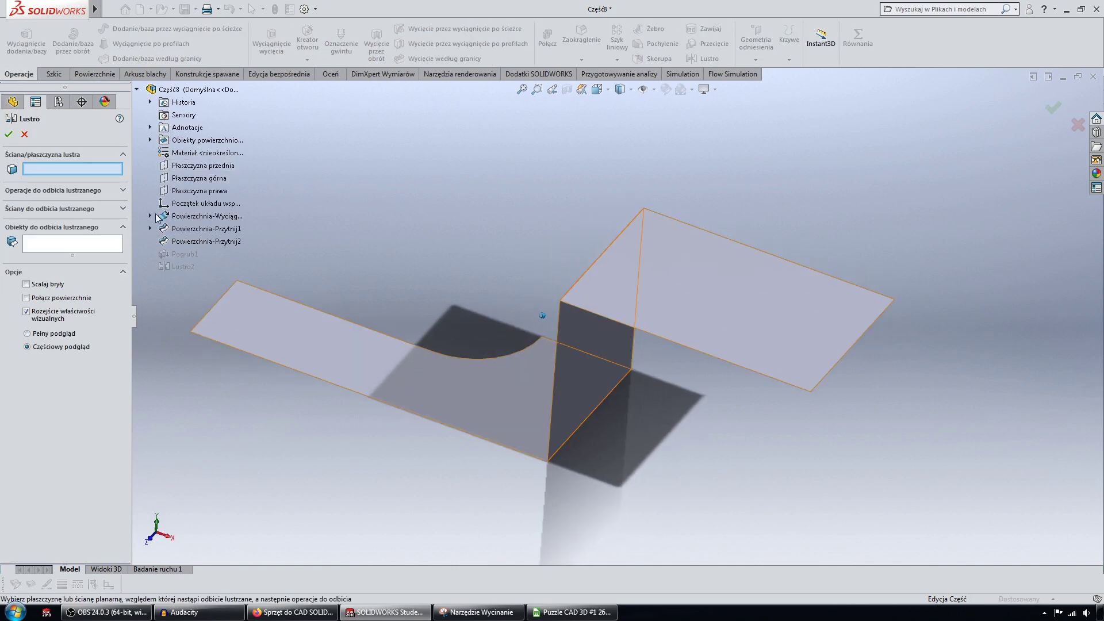
mouse_move(542, 315)
middle_down()
mouse_move(299, 270)
mouse_move(468, 382)
mouse_move(564, 291)
middle_up()
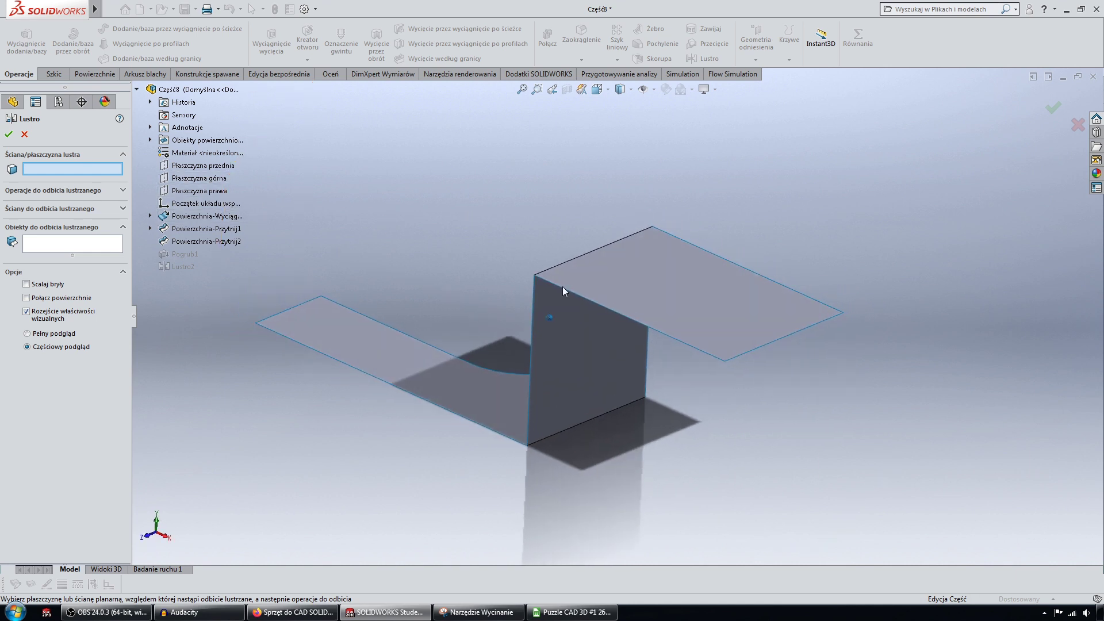
click(203, 166)
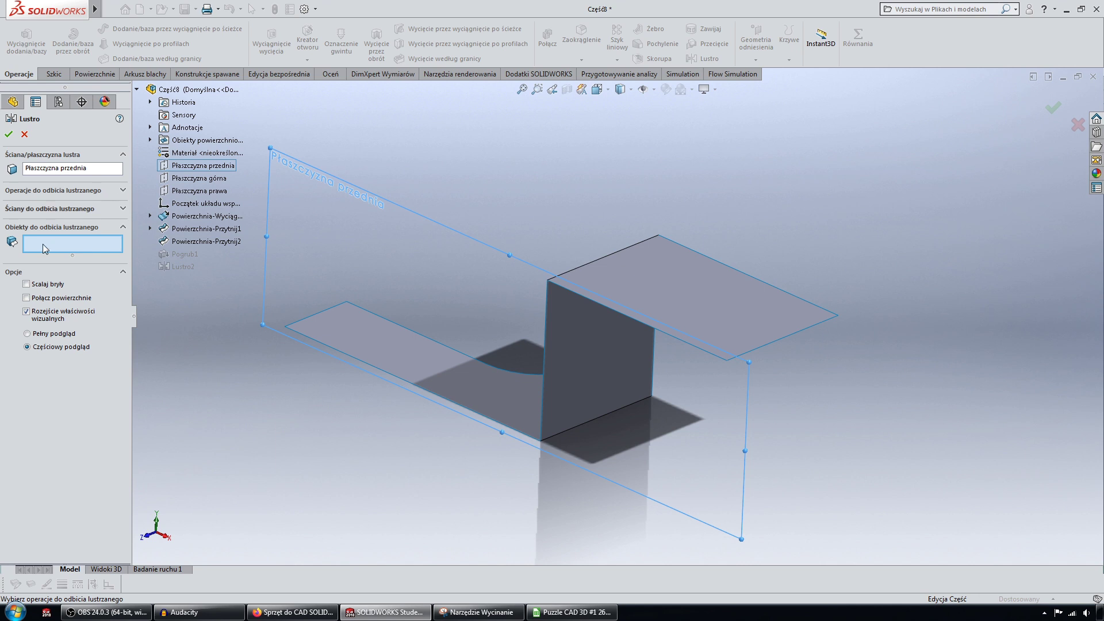
click(57, 190)
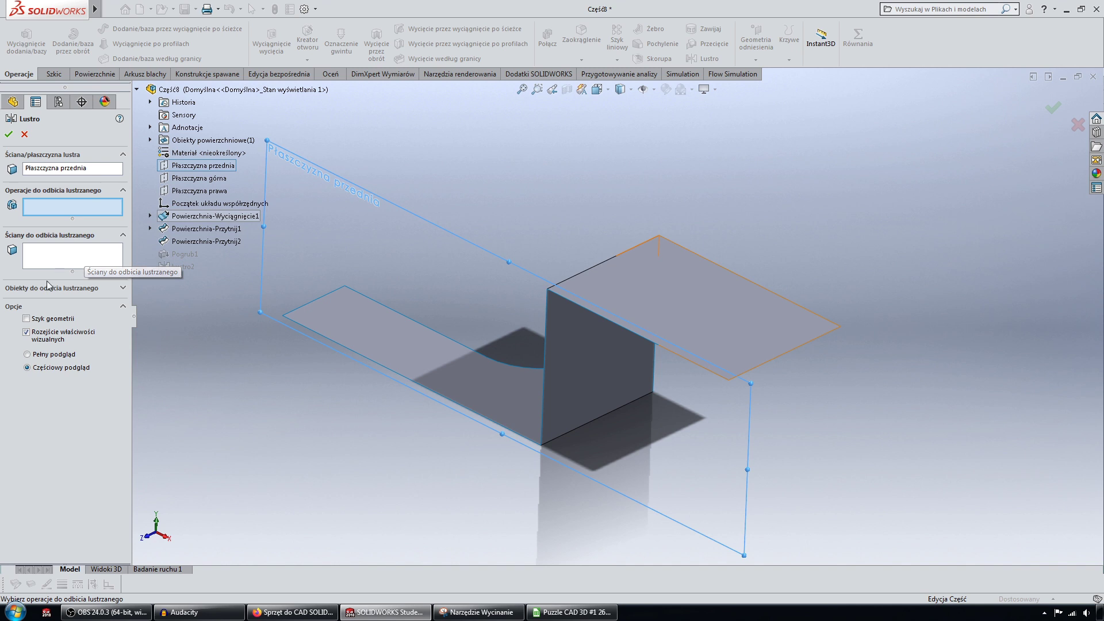
click(72, 289)
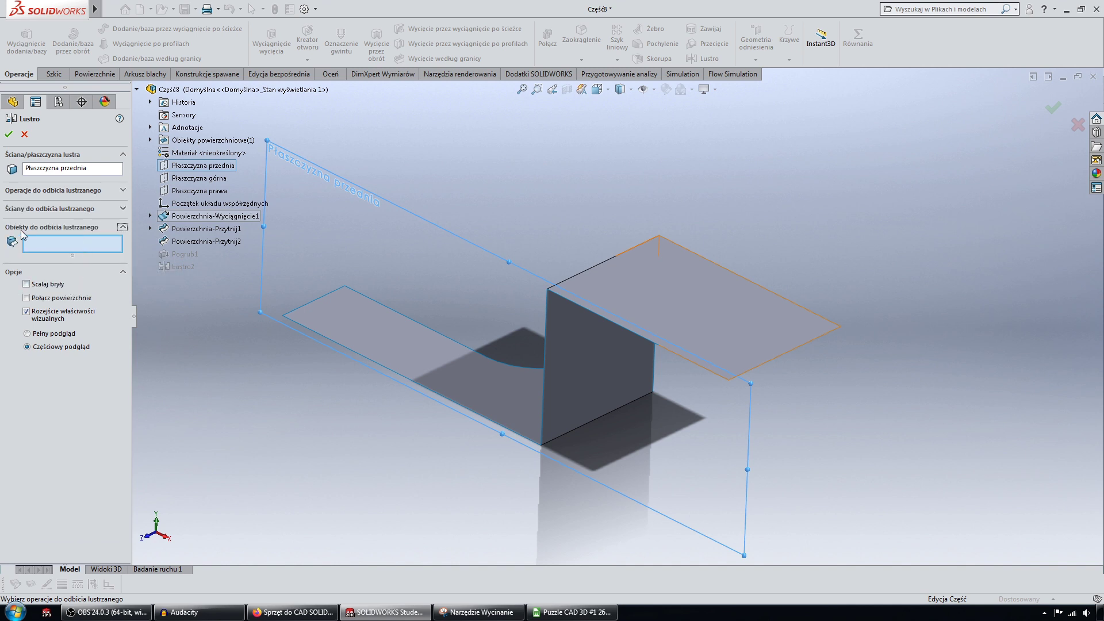
click(709, 298)
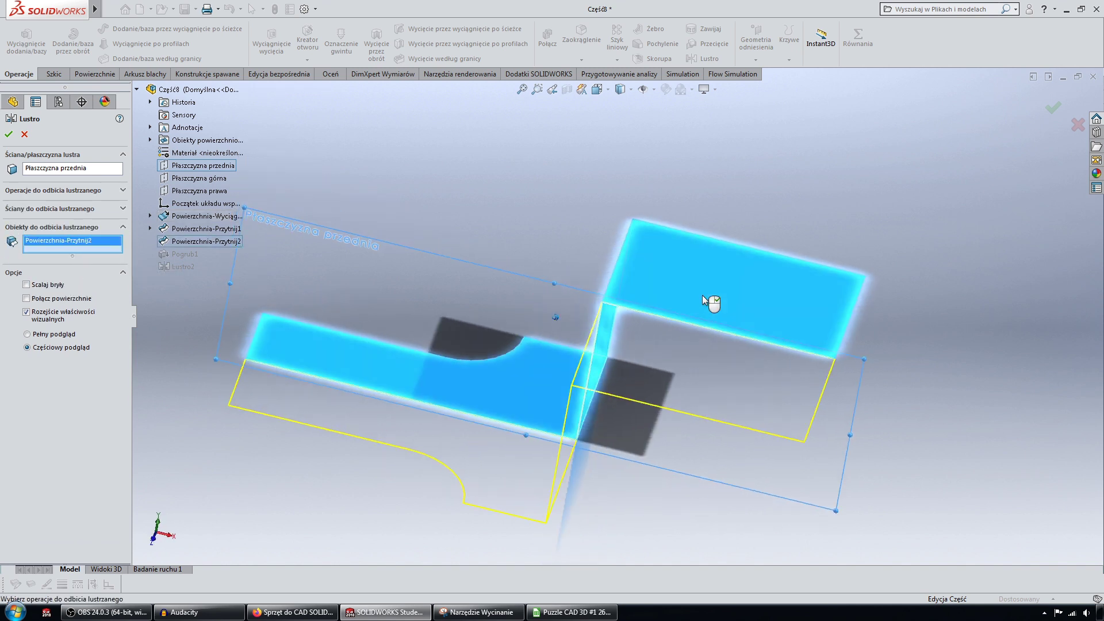
click(8, 134)
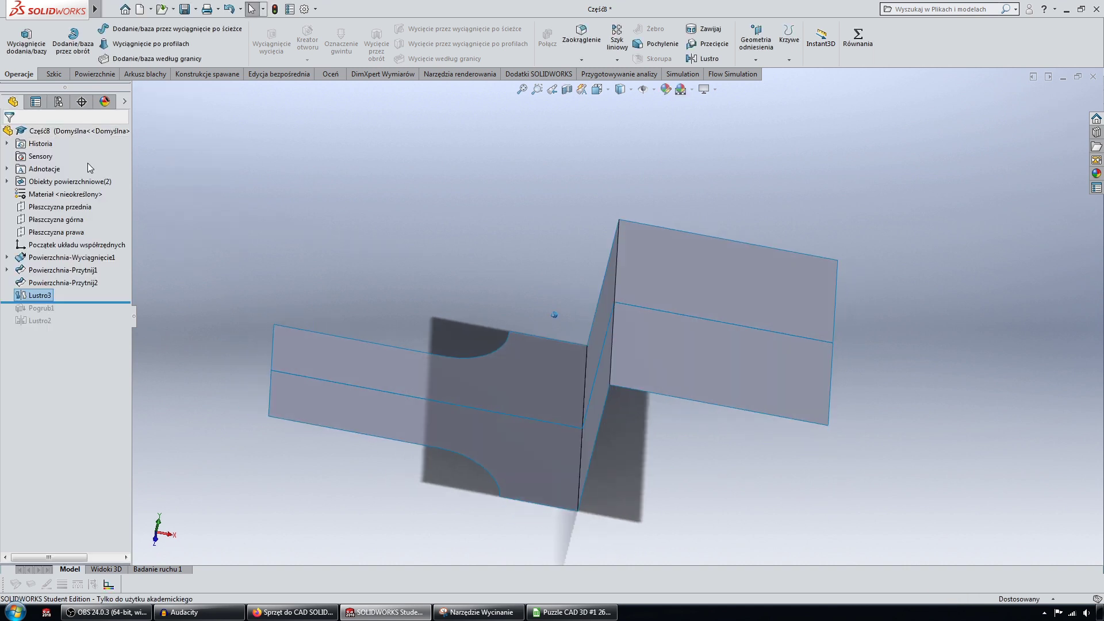
- Orbit and highlight the mirrored bodies to check the restored notched Z surface
middle_drag(412, 202, 418, 201)
click(40, 295)
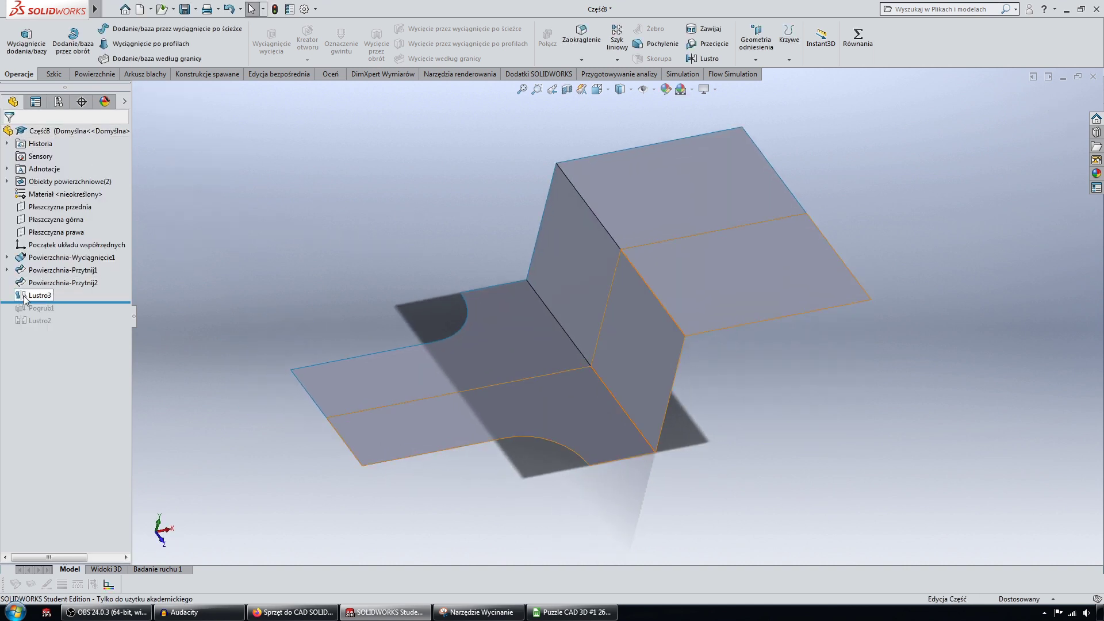
click(492, 165)
click(632, 191)
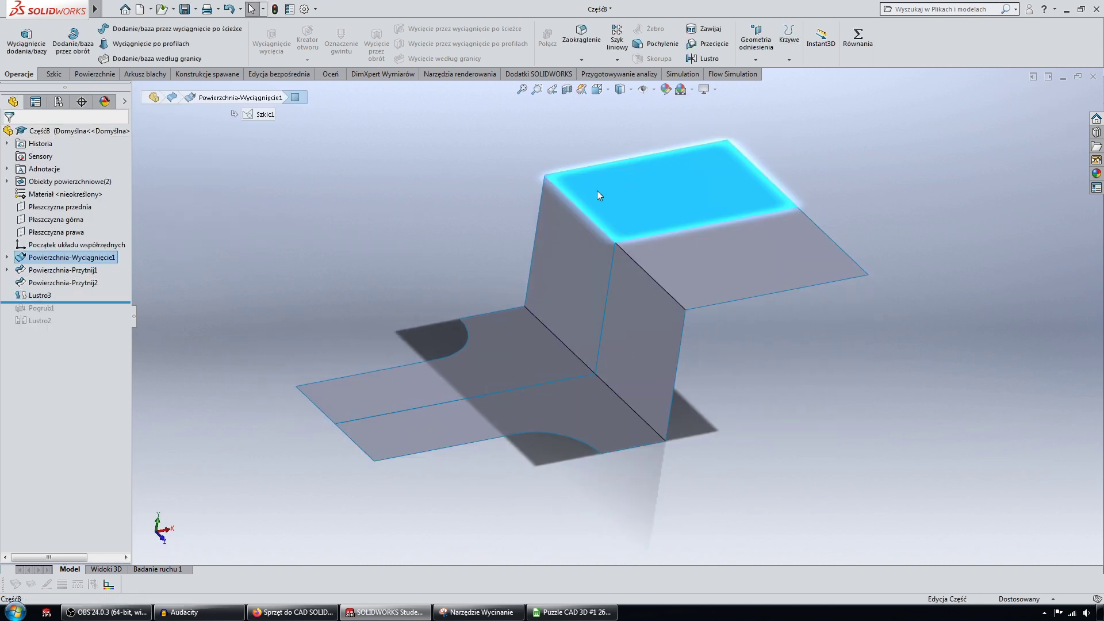
click(453, 171)
mouse_move(453, 172)
middle_down()
mouse_move(467, 157)
mouse_move(447, 126)
mouse_move(438, 179)
middle_up()
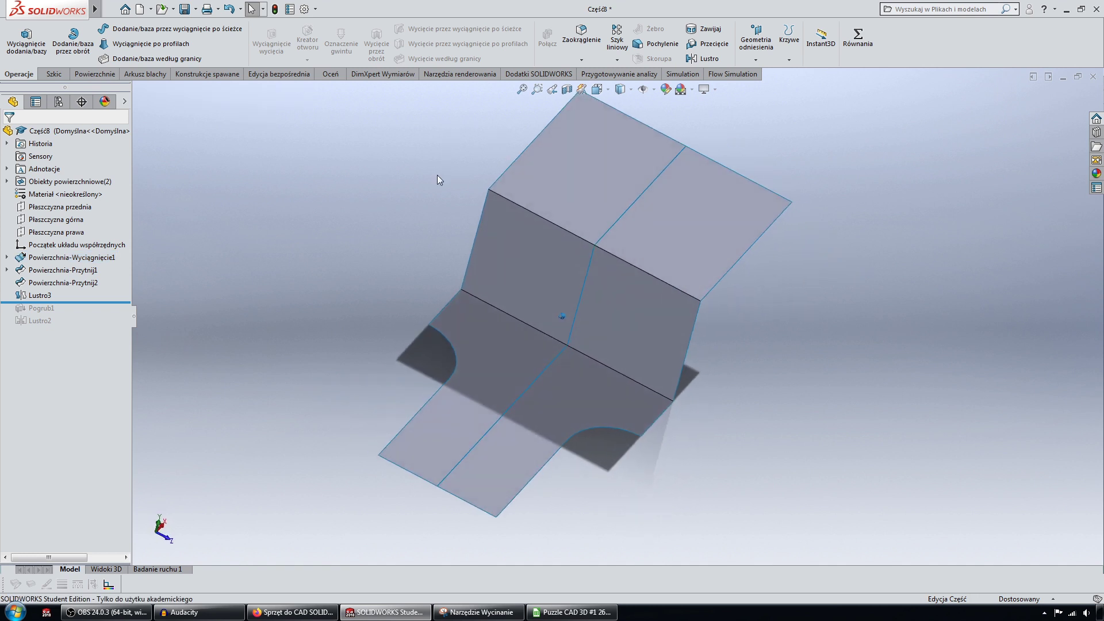
click(40, 295)
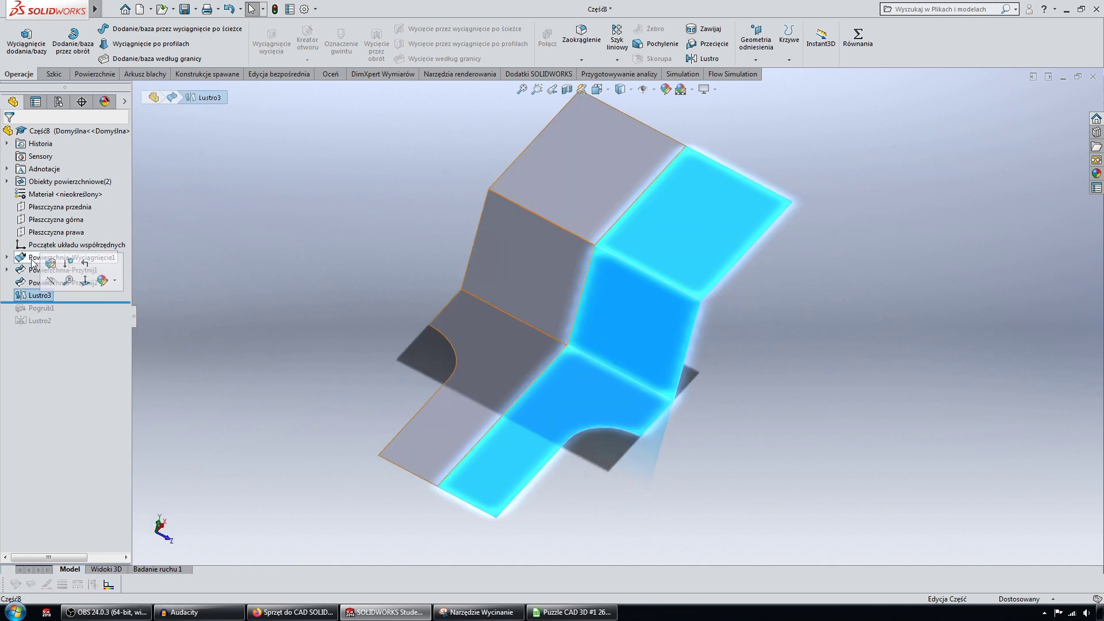
click(6, 181)
click(35, 193)
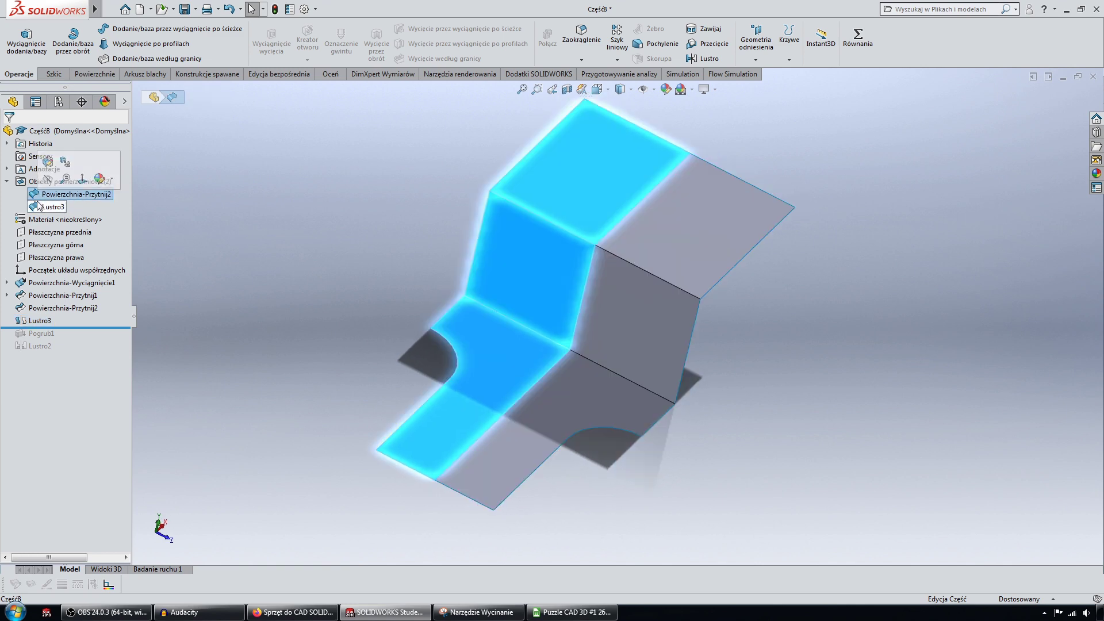
click(38, 208)
click(35, 194)
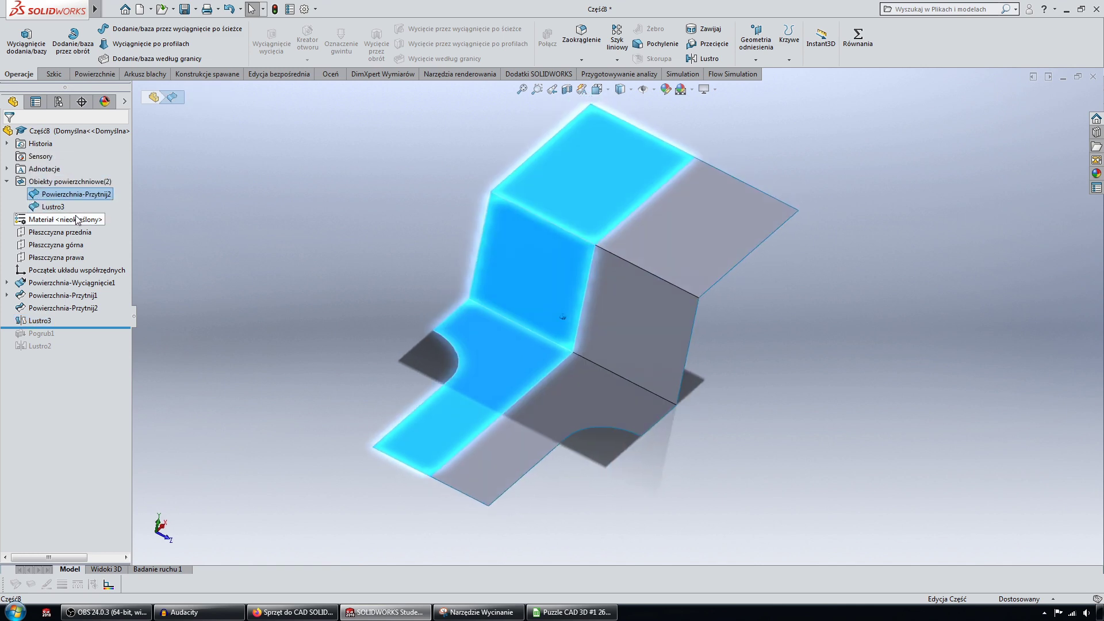
click(330, 263)
mouse_move(458, 309)
middle_down()
mouse_move(629, 368)
mouse_move(371, 264)
middle_up()
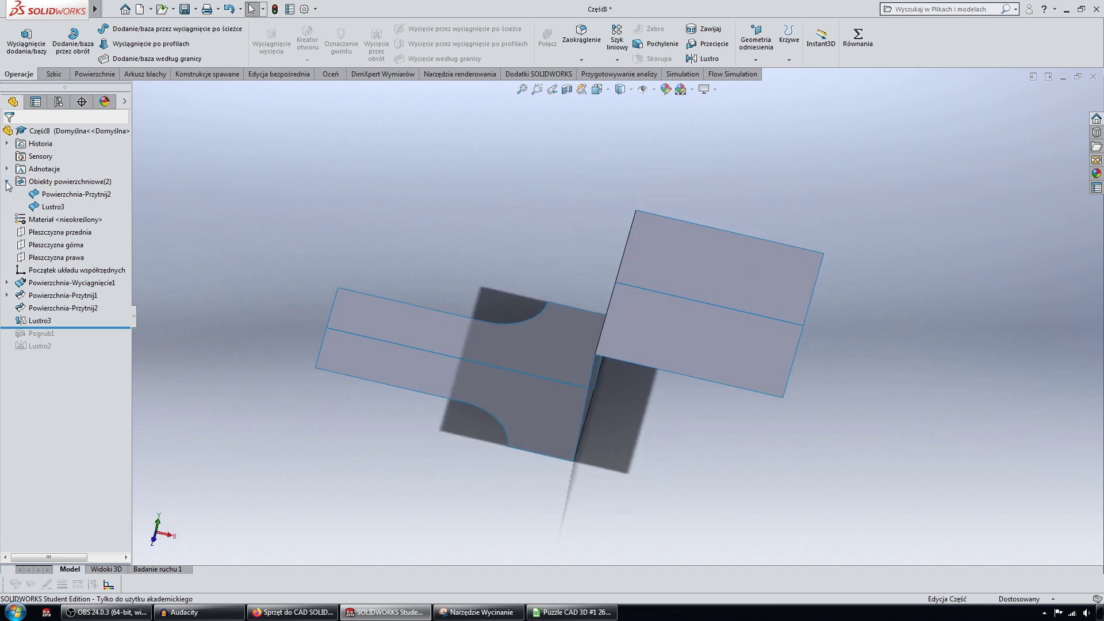
middle_drag(156, 206, 265, 199)
key(Up)
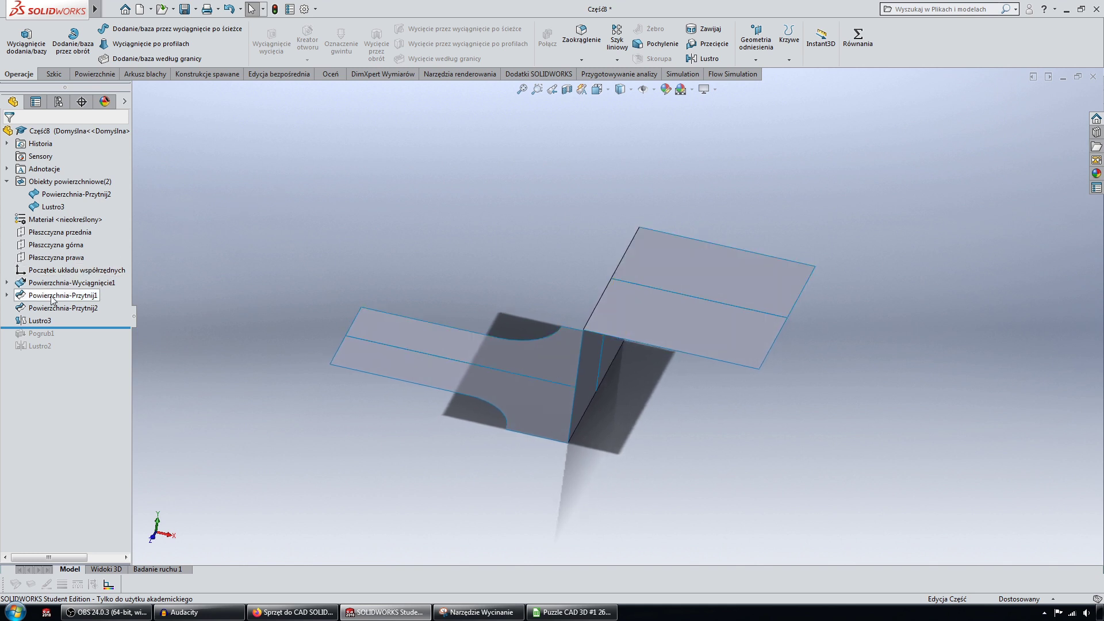
mouse_move(284, 291)
middle_down()
mouse_move(406, 134)
mouse_move(265, 213)
mouse_move(348, 324)
middle_up()
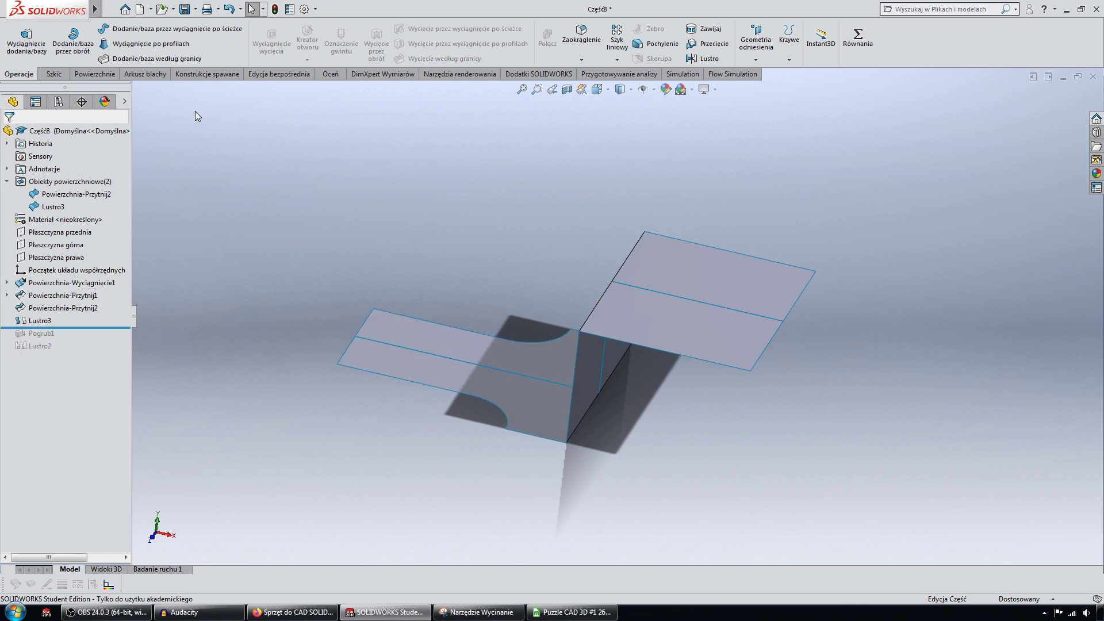
- Knit Powierzchnia-Przytnij2 and Lustro3 into Powierzchnia-Połącz1, then roll forward to restore Pogrub1 and Lustro2
click(94, 73)
click(688, 43)
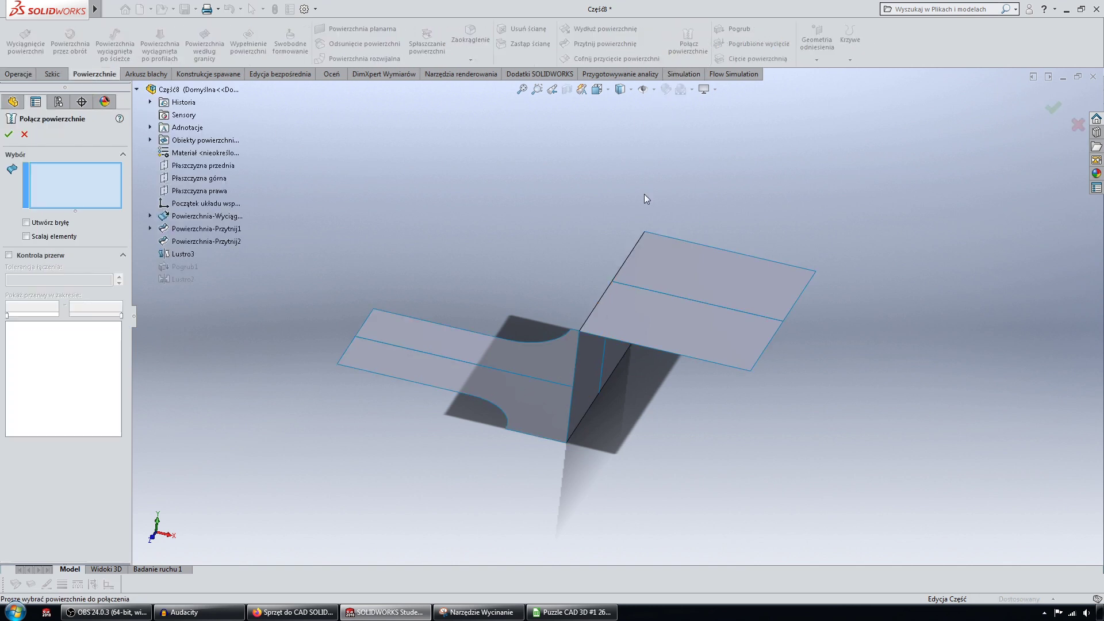
click(671, 282)
click(652, 318)
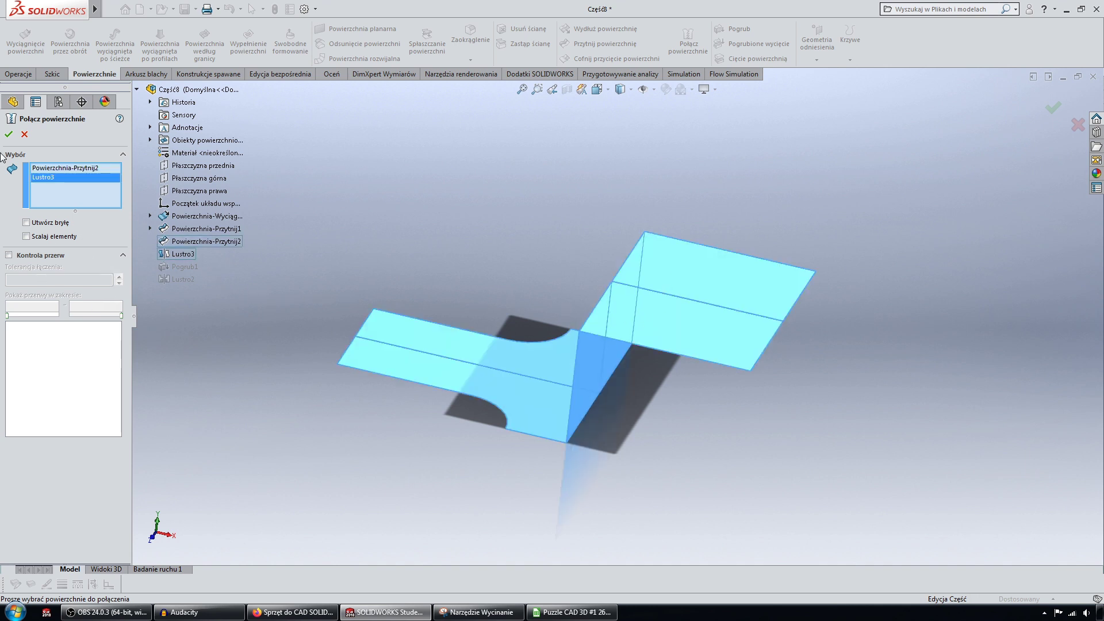
click(7, 136)
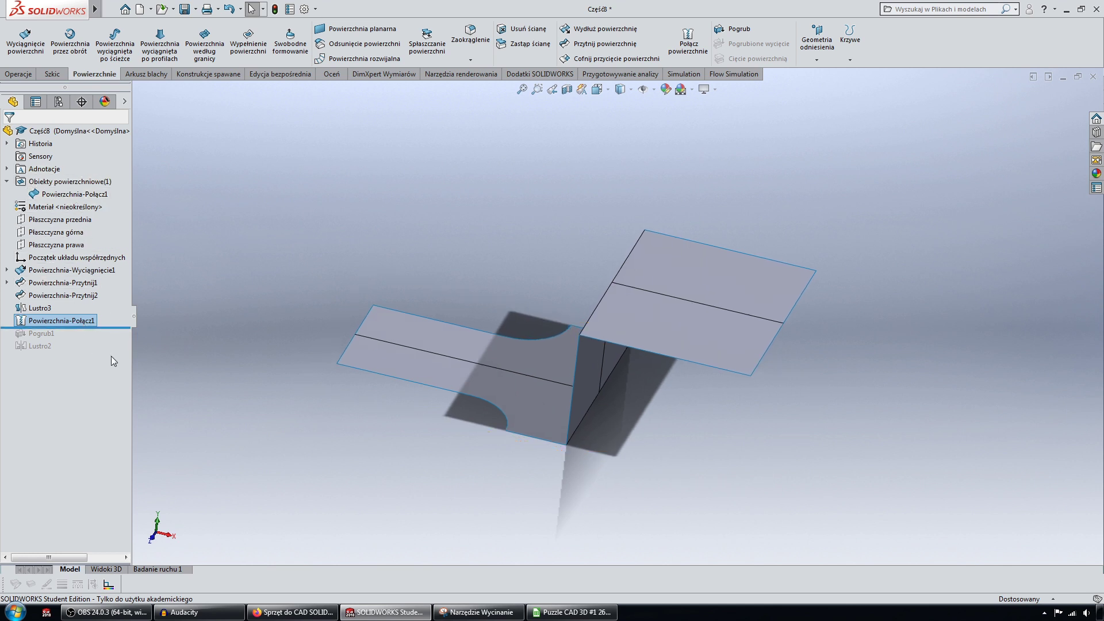
drag(121, 337, 107, 327)
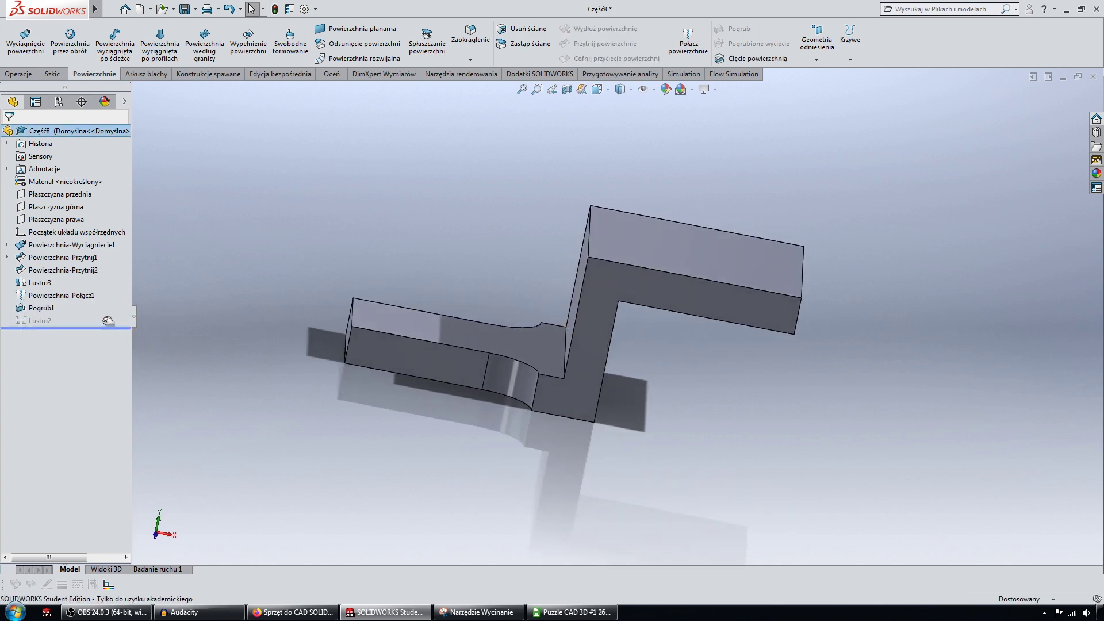
key(ctrl+7)
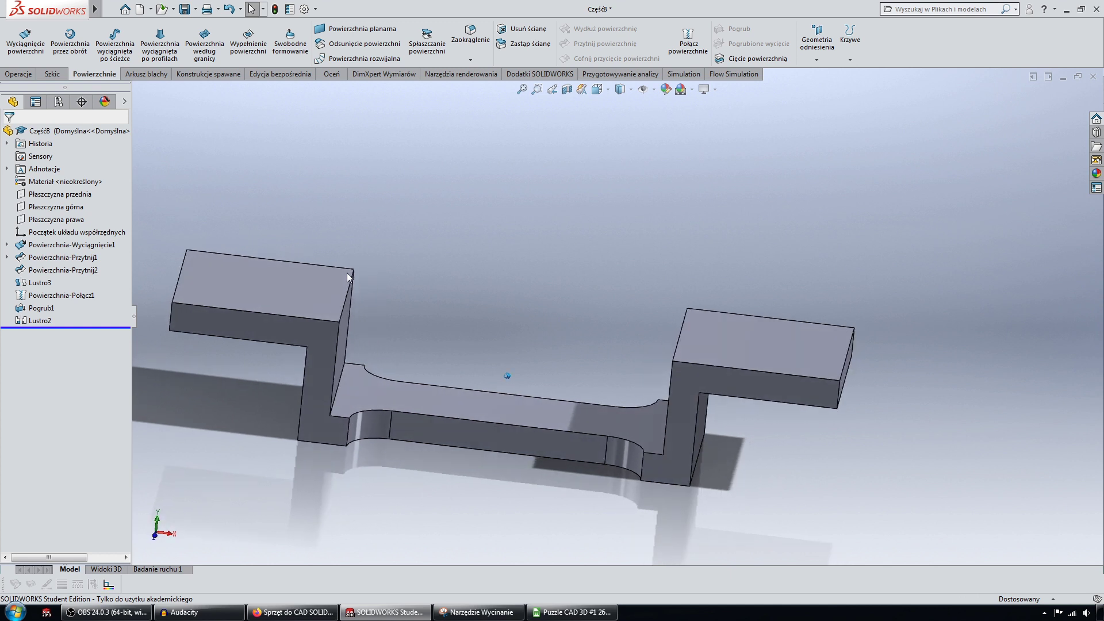
- Start a sketch on the bracket's left face and draw a vertical construction centerline from the origin
click(389, 383)
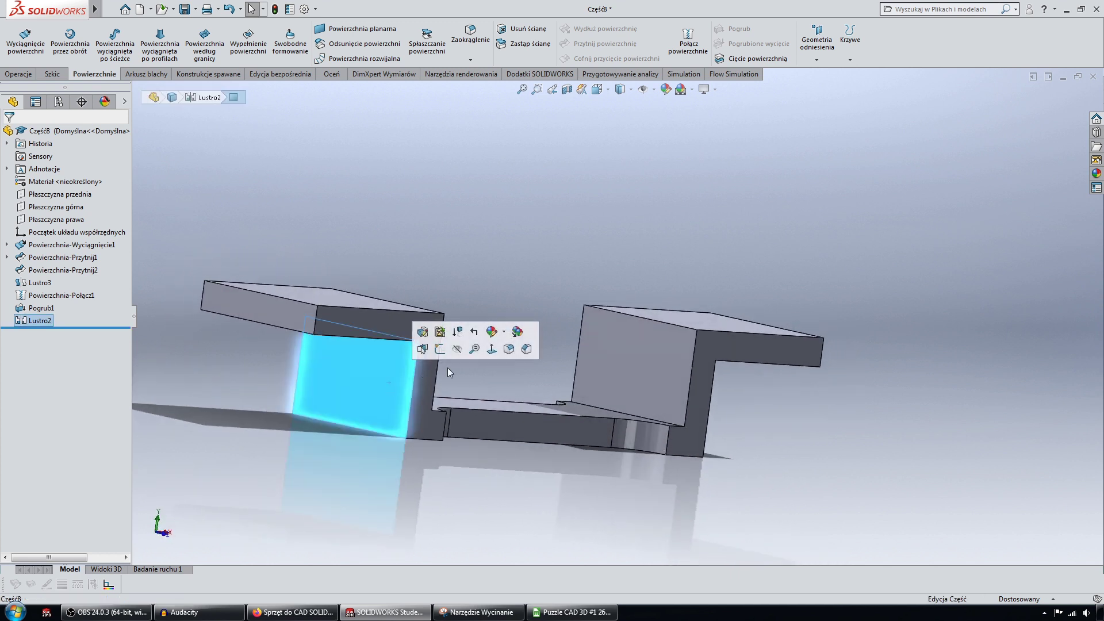
click(447, 365)
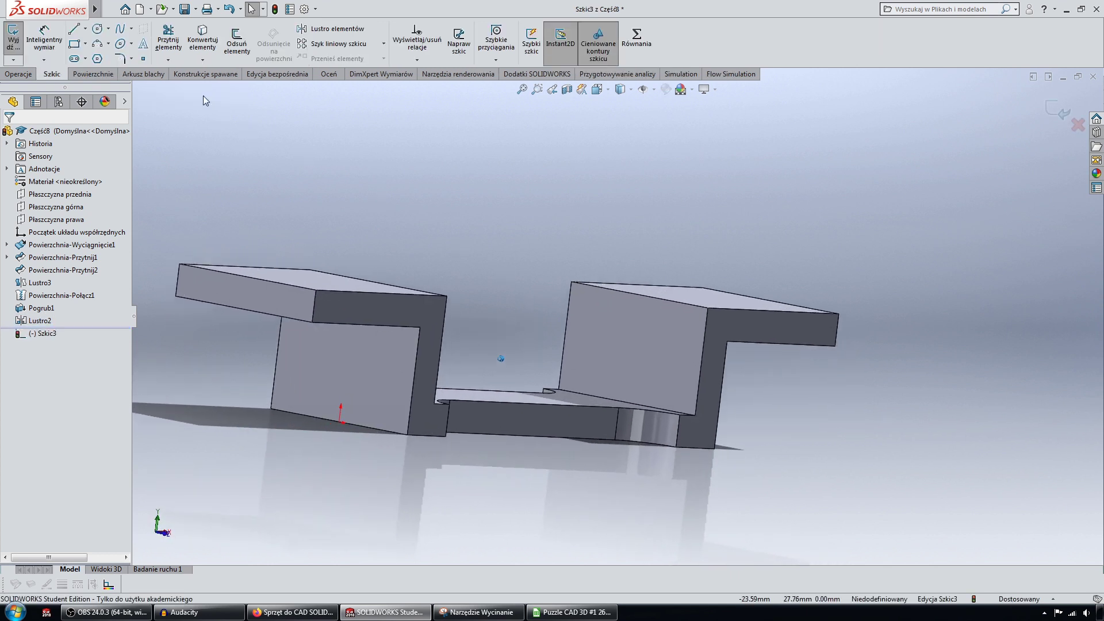
click(73, 29)
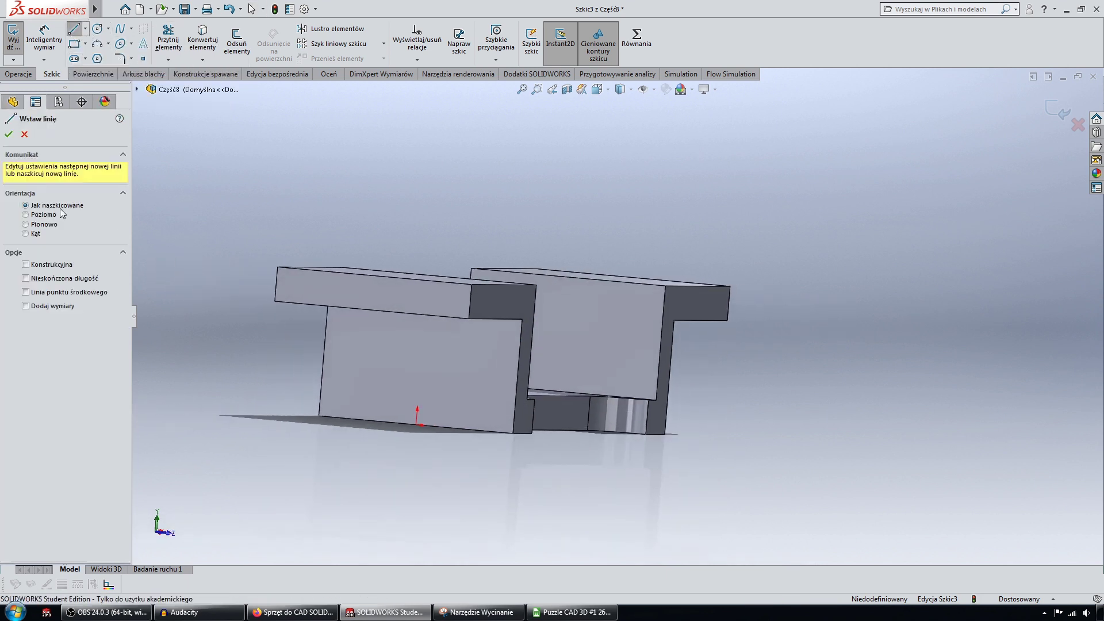
click(48, 266)
click(466, 422)
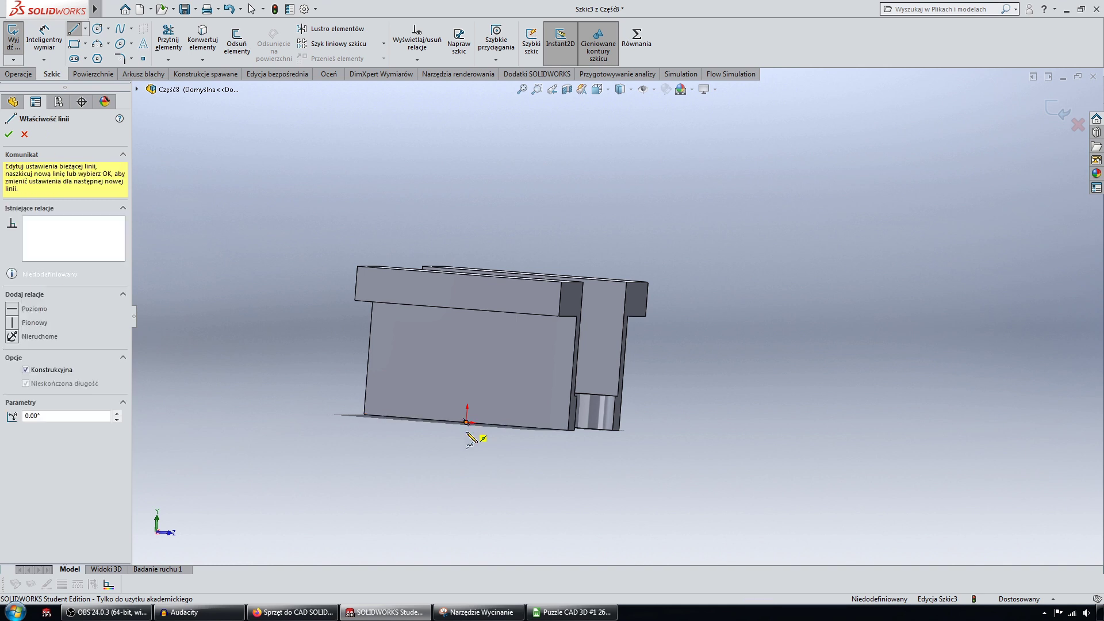
click(467, 460)
key(Escape)
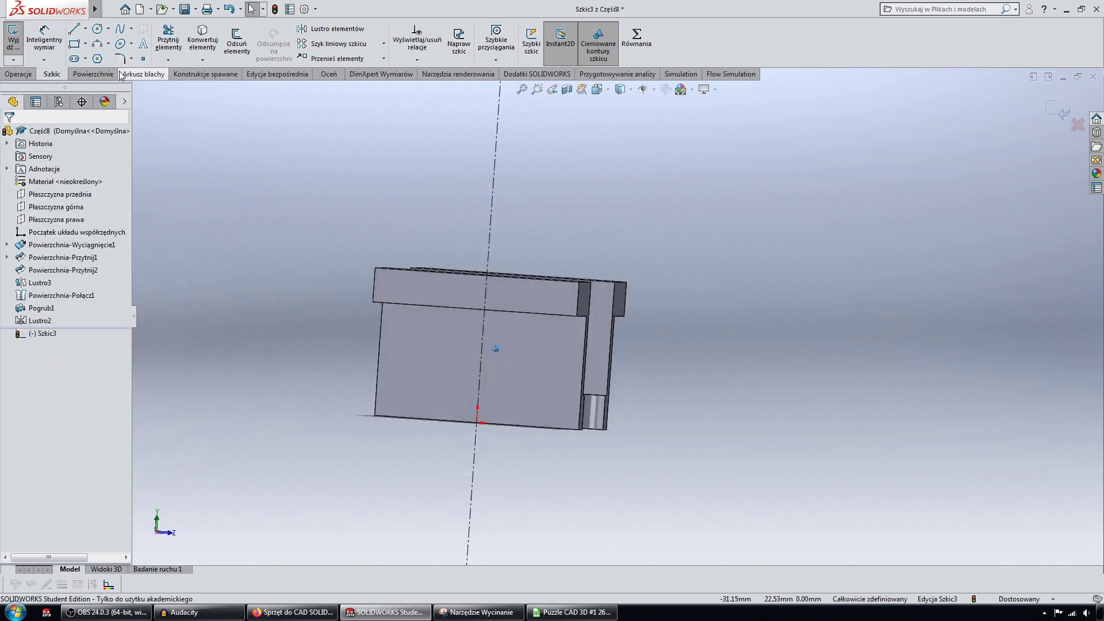
- Place two sketch points on the face and make them symmetric about the centerline
click(143, 58)
click(432, 375)
click(547, 382)
key(Escape)
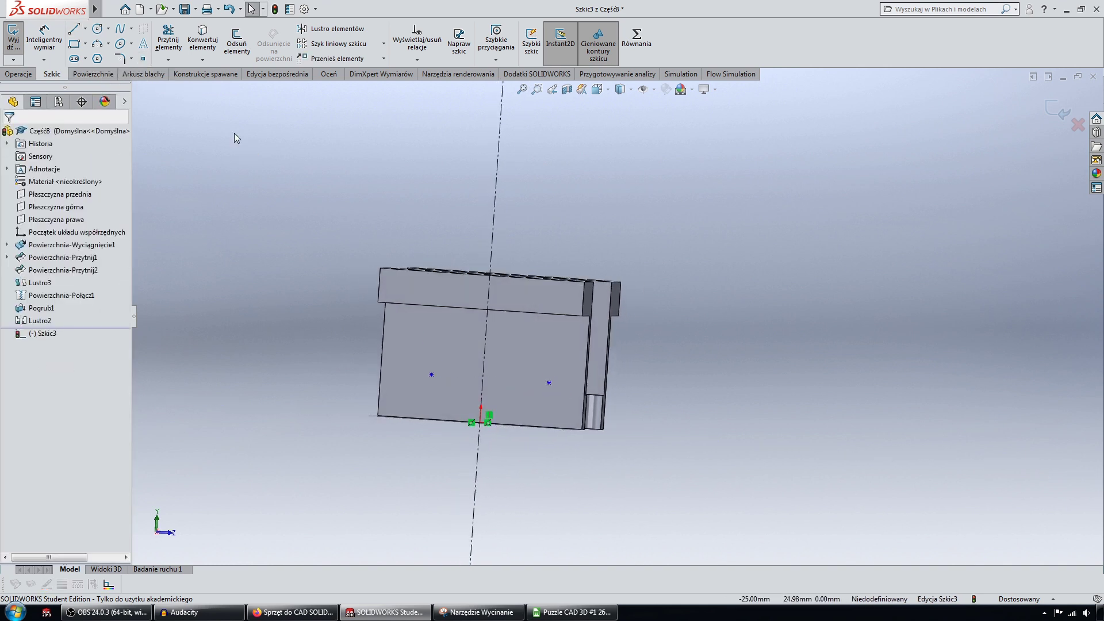
middle_drag(345, 230, 404, 279)
click(447, 389)
ctrl+click(564, 396)
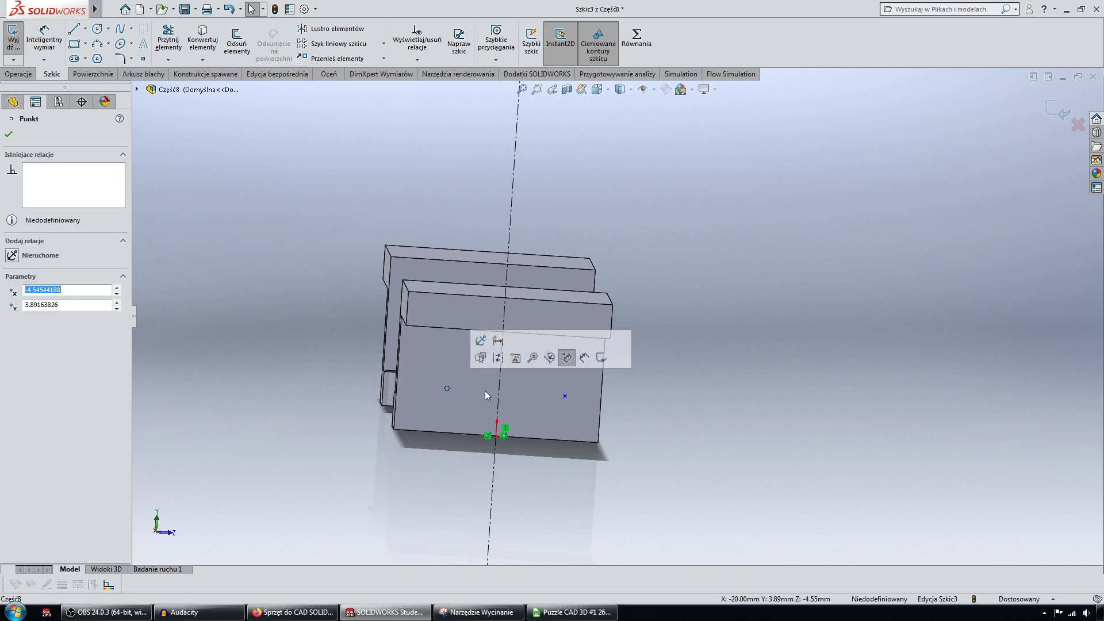
ctrl+click(499, 364)
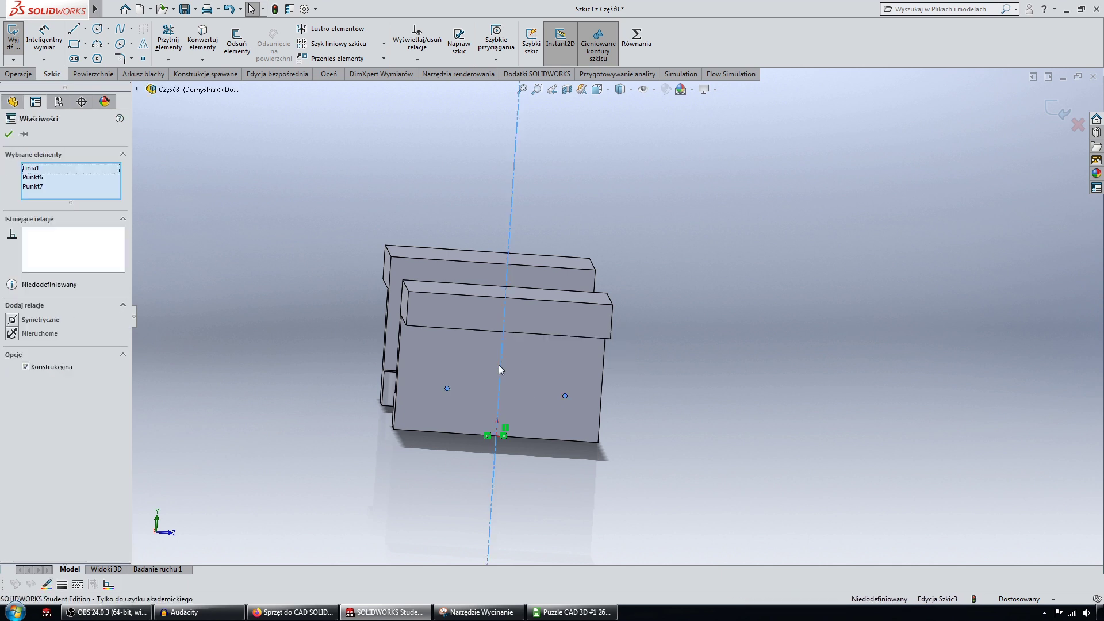
click(12, 324)
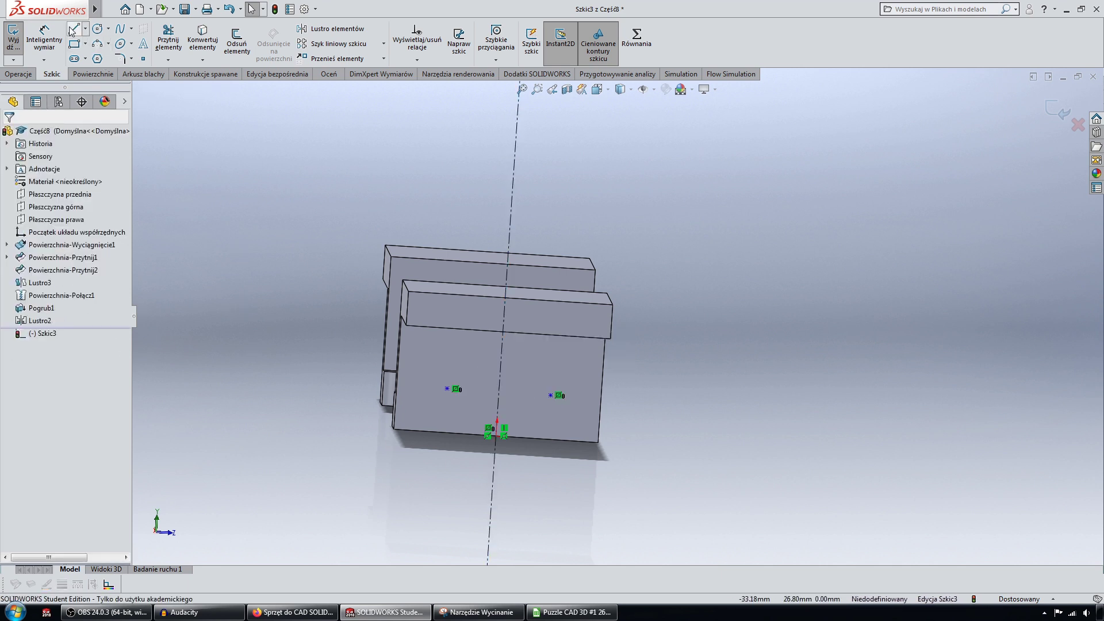
- Dimension the spacing between the two sketch points as 10 mm
click(44, 38)
click(443, 389)
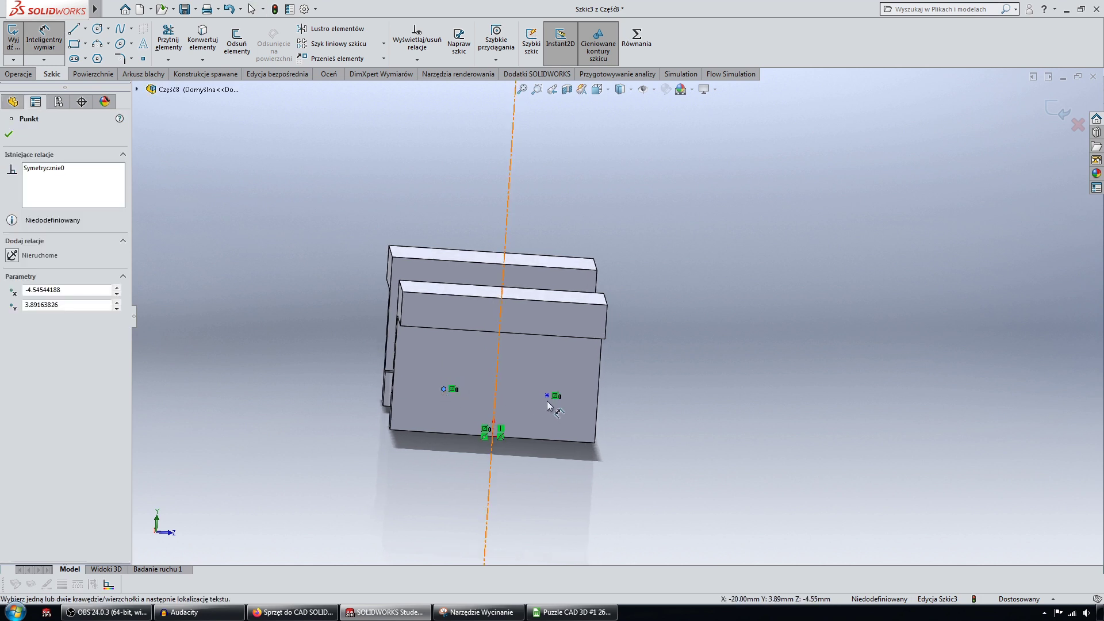
click(547, 396)
click(664, 422)
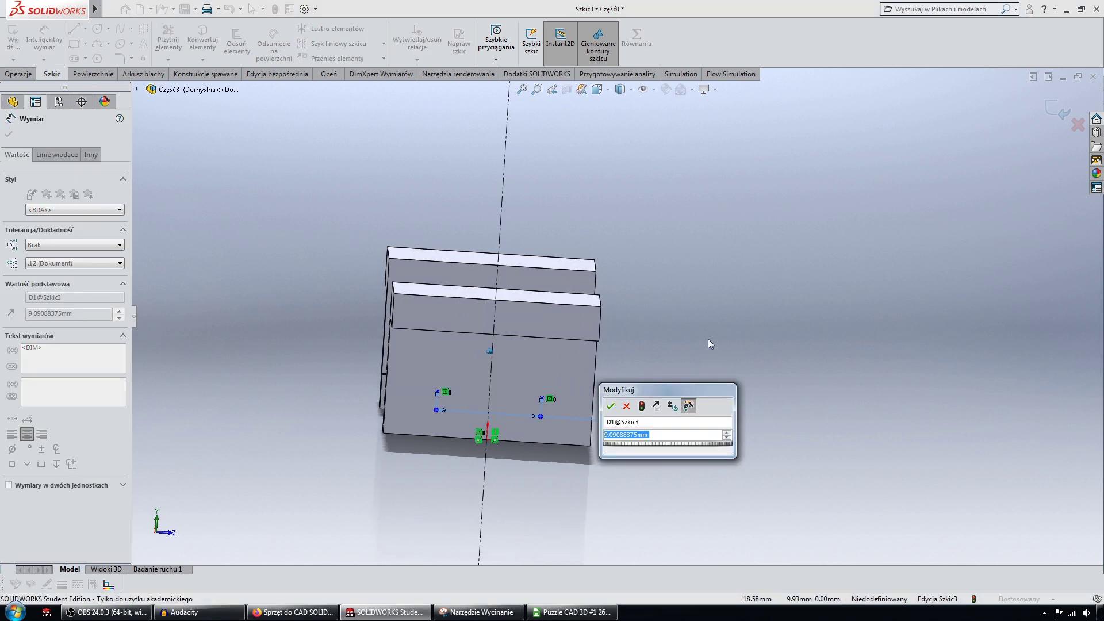
text(10)
key(Return)
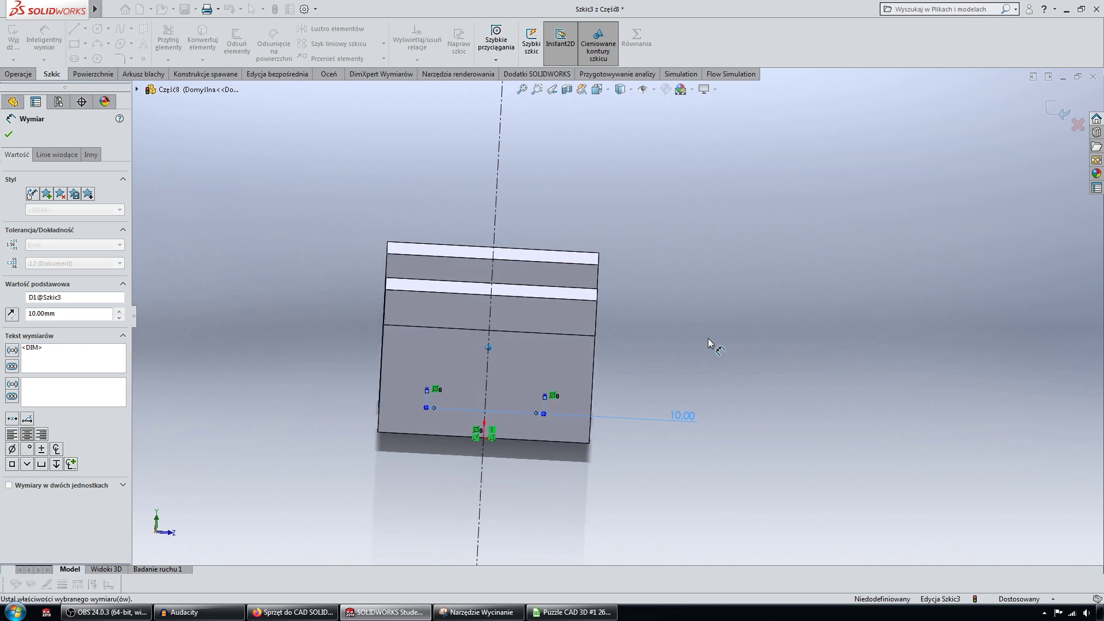
- Dimension the points 5 mm above the flange's bottom edge
click(562, 443)
click(548, 397)
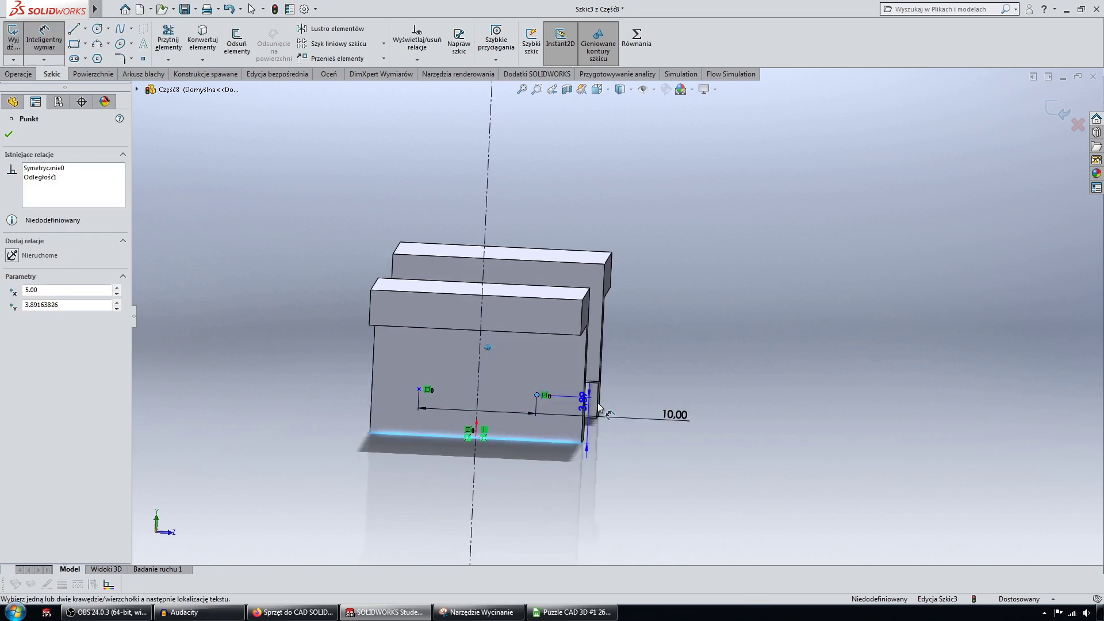
middle_drag(548, 396, 644, 454)
click(645, 454)
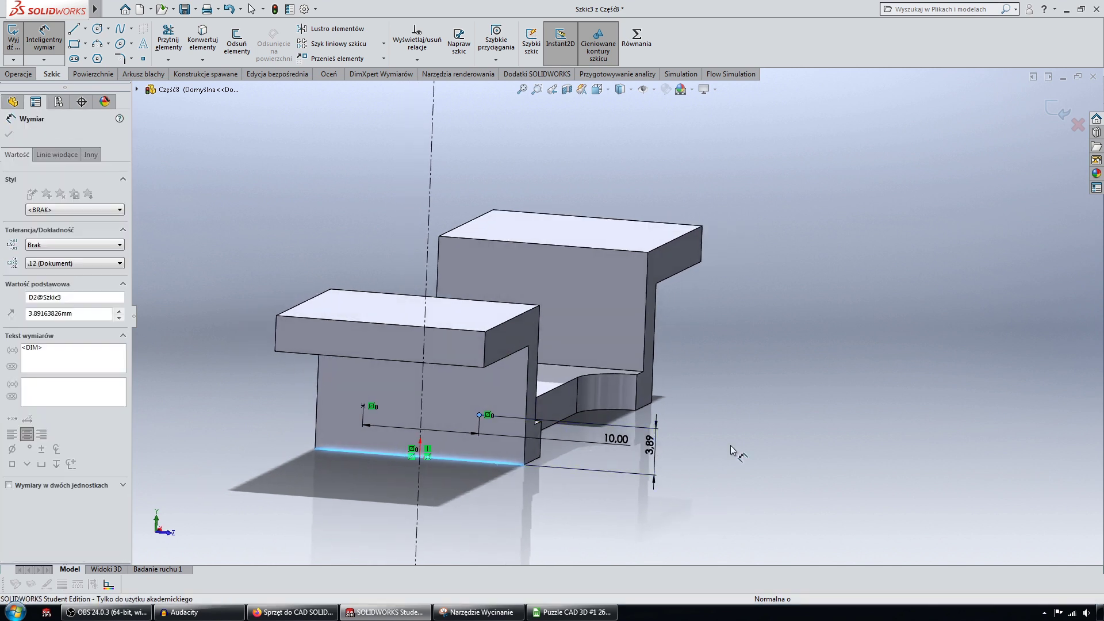
middle_drag(734, 451, 808, 430)
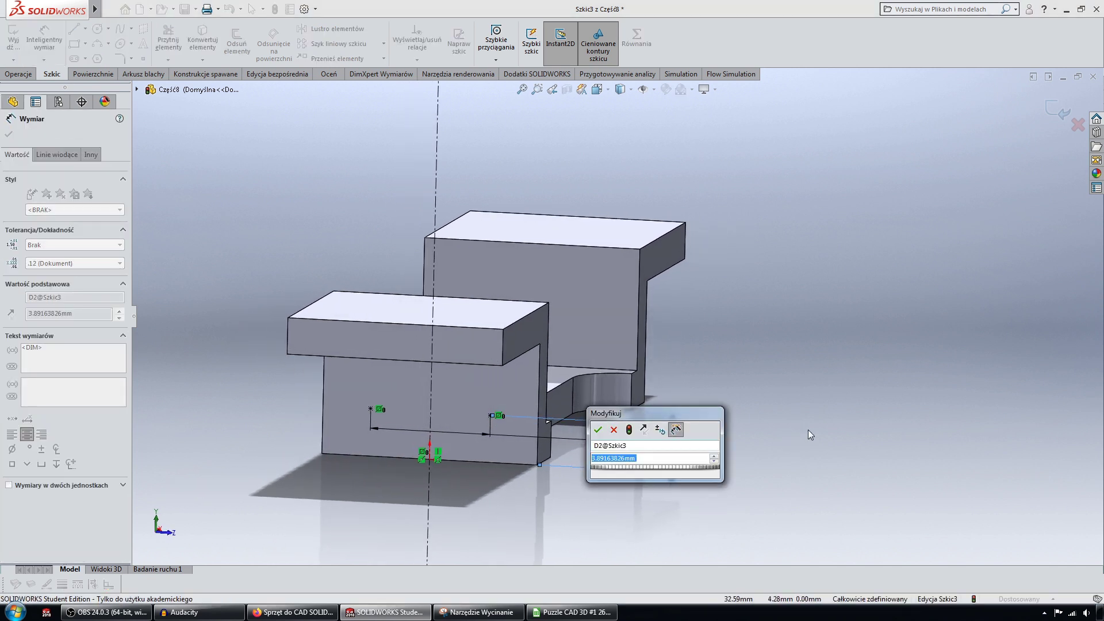
text(5)
key(Return)
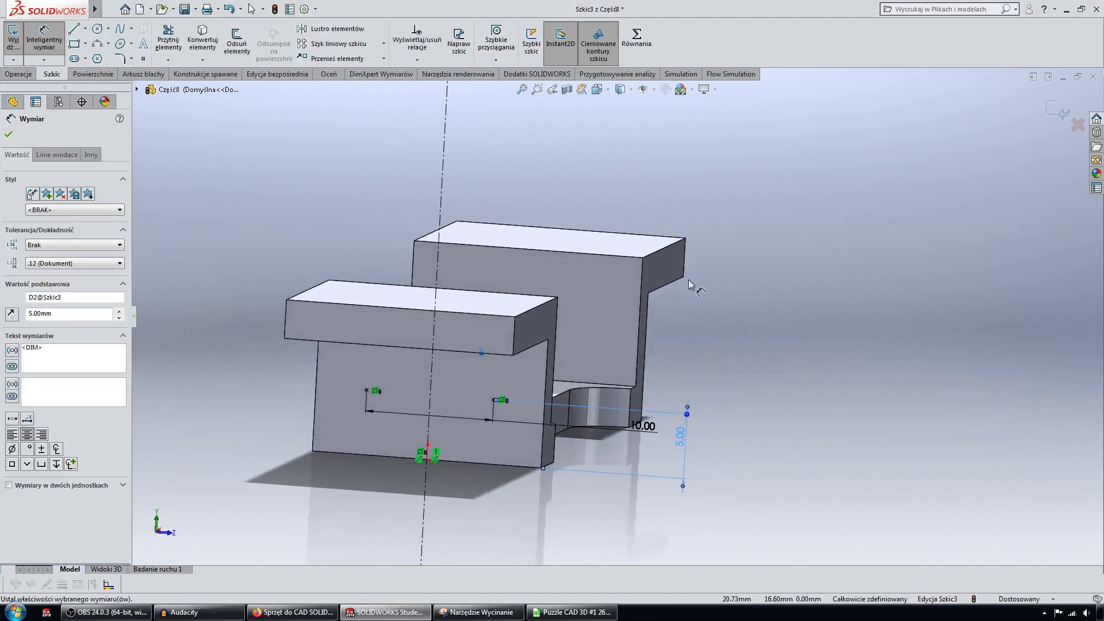
middle_drag(688, 279, 460, 218)
key(Escape)
middle_drag(261, 150, 279, 154)
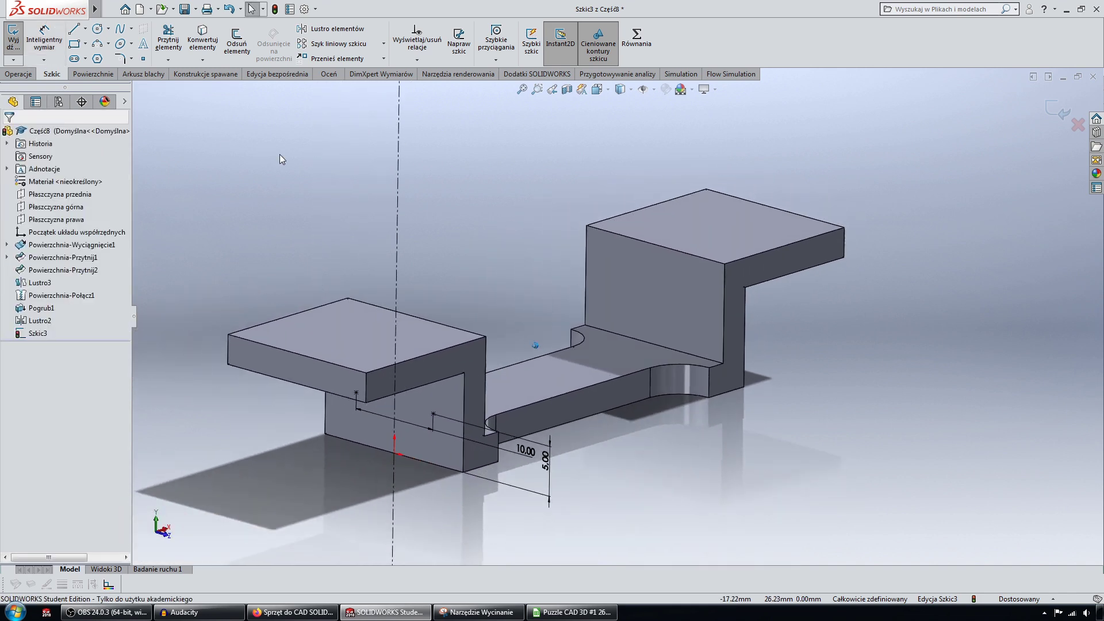
click(20, 73)
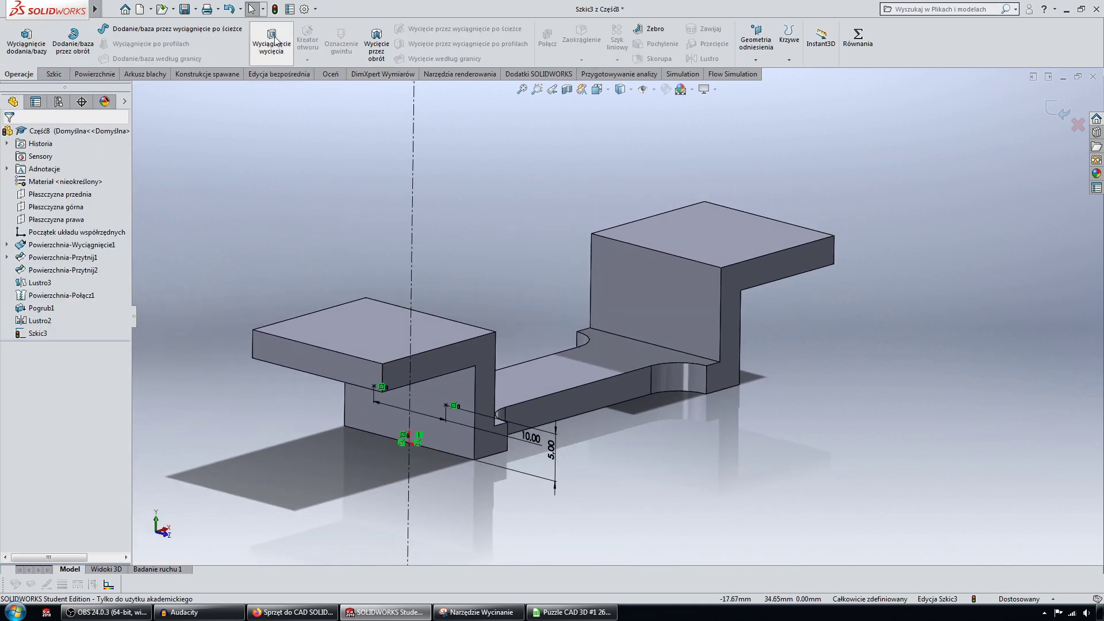
- Start the Hole Wizard and choose the ISO M3 tapped hole size
click(303, 45)
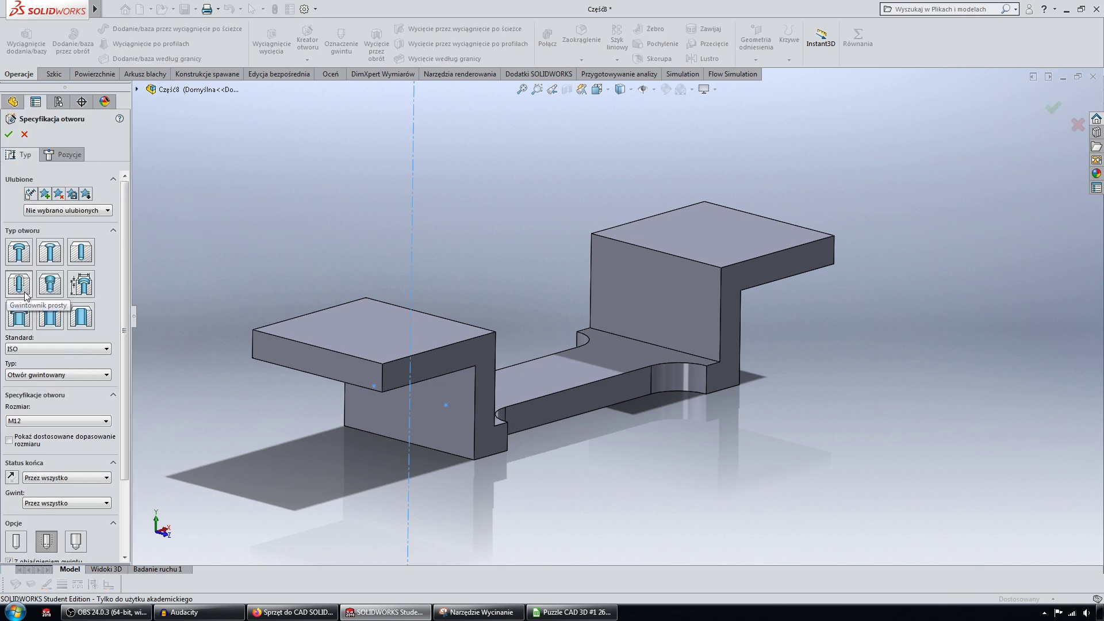
click(55, 418)
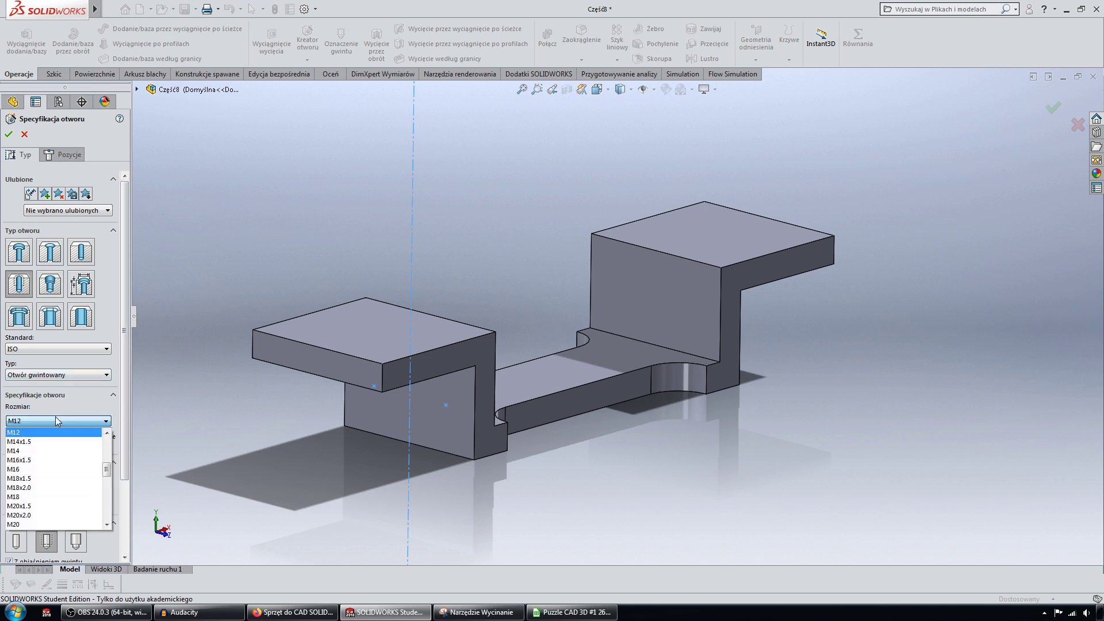
scroll(49, 487, up, 2)
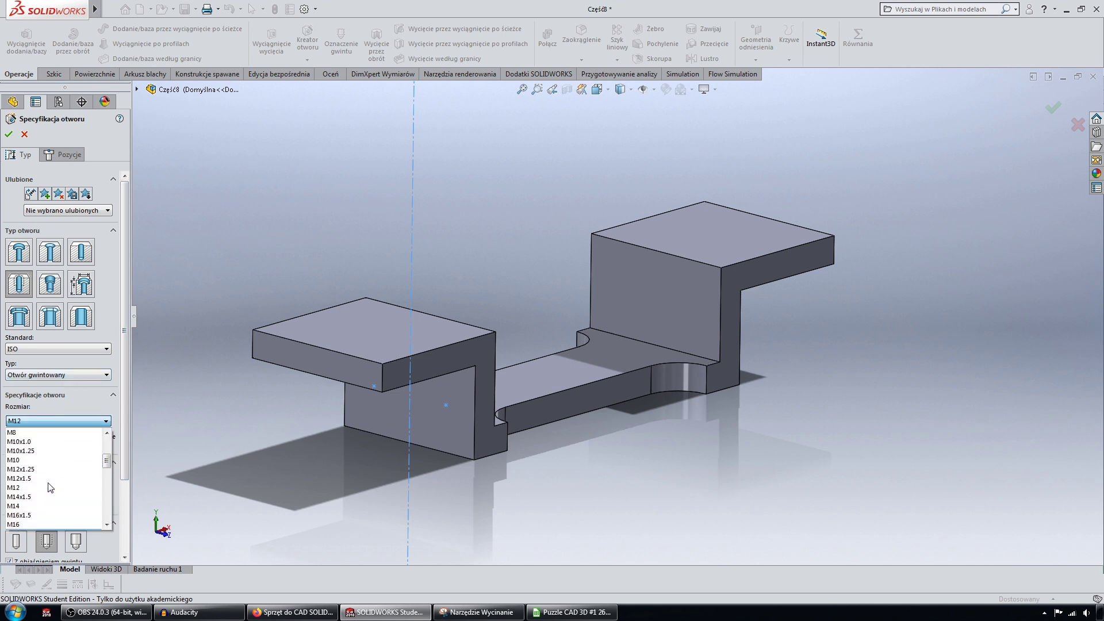
scroll(50, 487, up, 3)
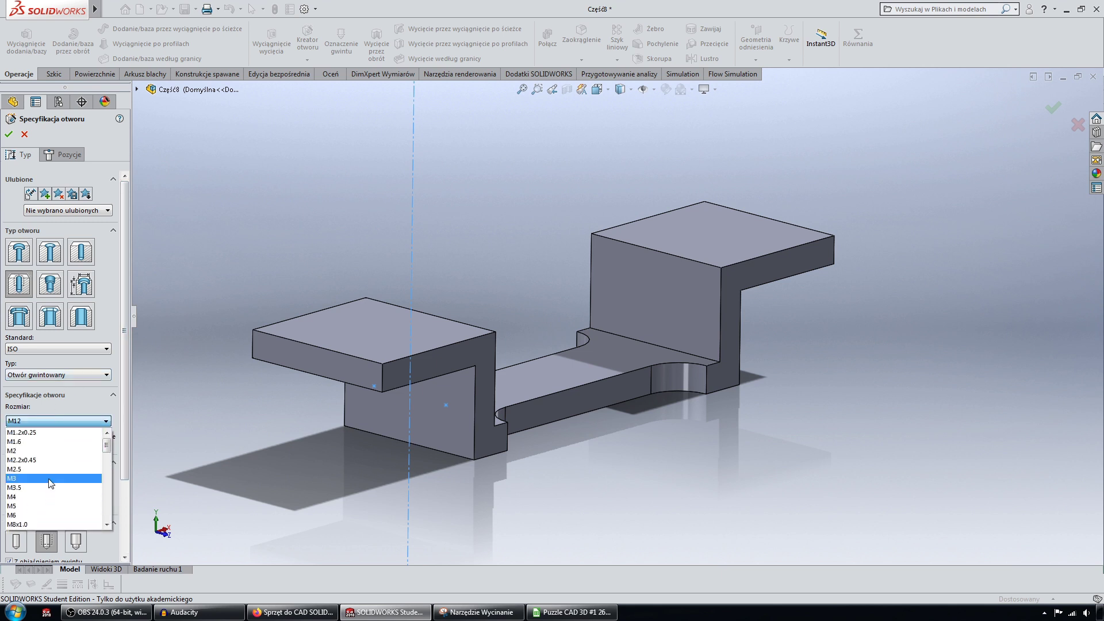
click(50, 479)
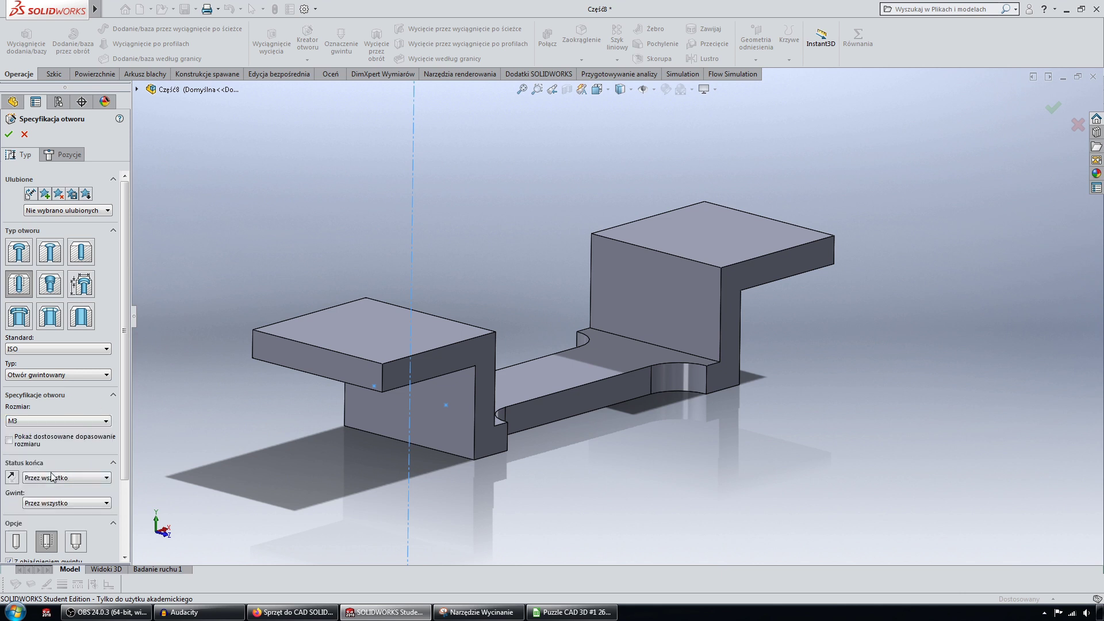
scroll(69, 494, down, 3)
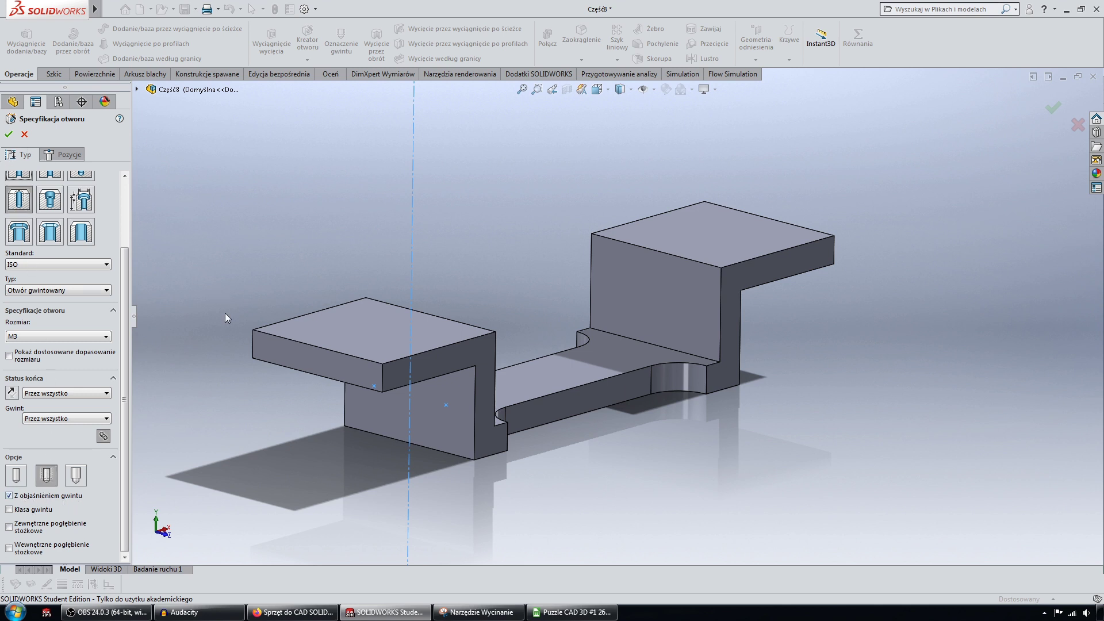
middle_drag(226, 318, 401, 417)
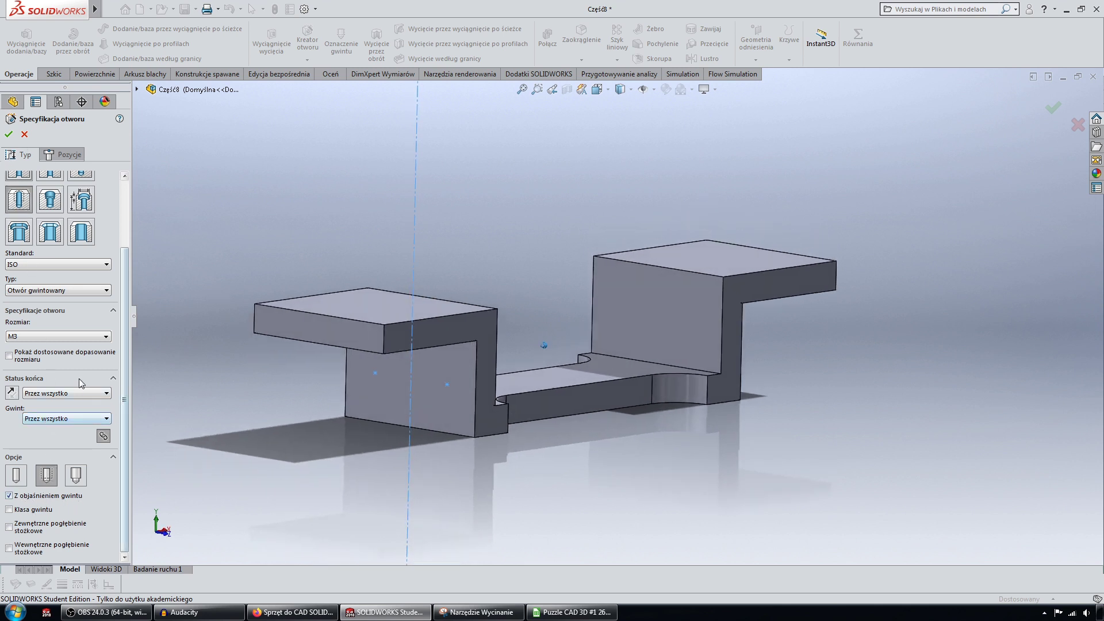
mouse_move(172, 394)
middle_down()
mouse_move(285, 397)
mouse_move(394, 360)
mouse_move(868, 338)
mouse_move(700, 385)
mouse_move(485, 343)
mouse_move(336, 344)
mouse_move(546, 372)
mouse_move(592, 401)
middle_up()
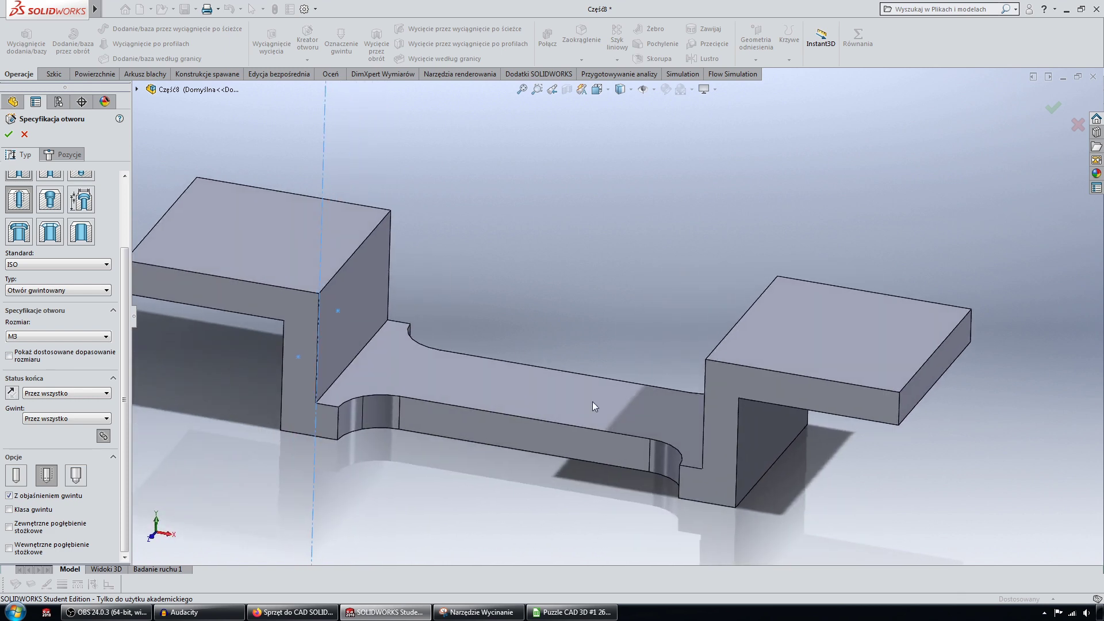
mouse_move(447, 391)
middle_down()
mouse_move(256, 331)
mouse_move(274, 347)
mouse_move(443, 377)
mouse_move(536, 433)
mouse_move(522, 349)
mouse_move(554, 388)
mouse_move(181, 378)
mouse_move(68, 395)
middle_up()
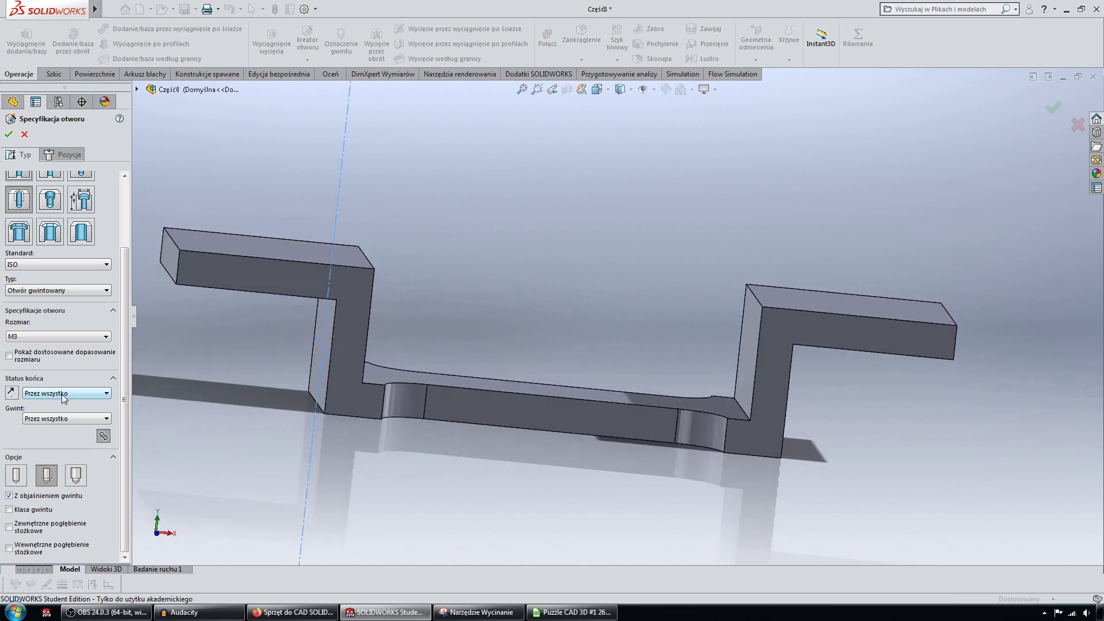
- Set the hole end condition to Through All, keeping the default thread length
click(65, 394)
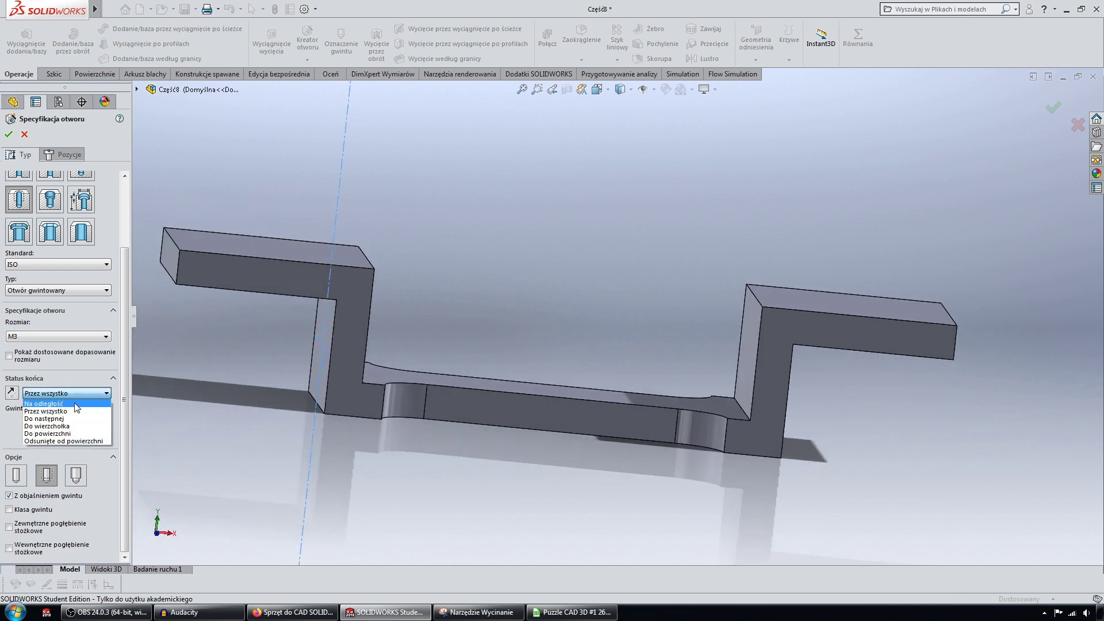
click(77, 424)
mouse_move(193, 405)
middle_down()
mouse_move(667, 402)
mouse_move(478, 366)
mouse_move(123, 374)
mouse_move(75, 354)
middle_up()
click(64, 411)
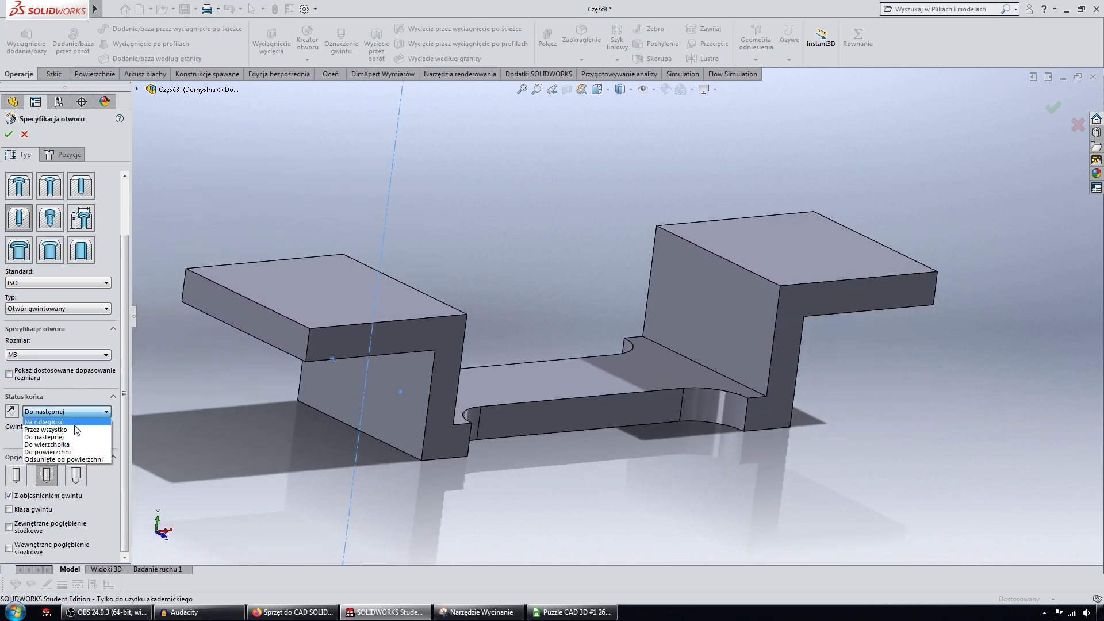
click(76, 425)
click(76, 430)
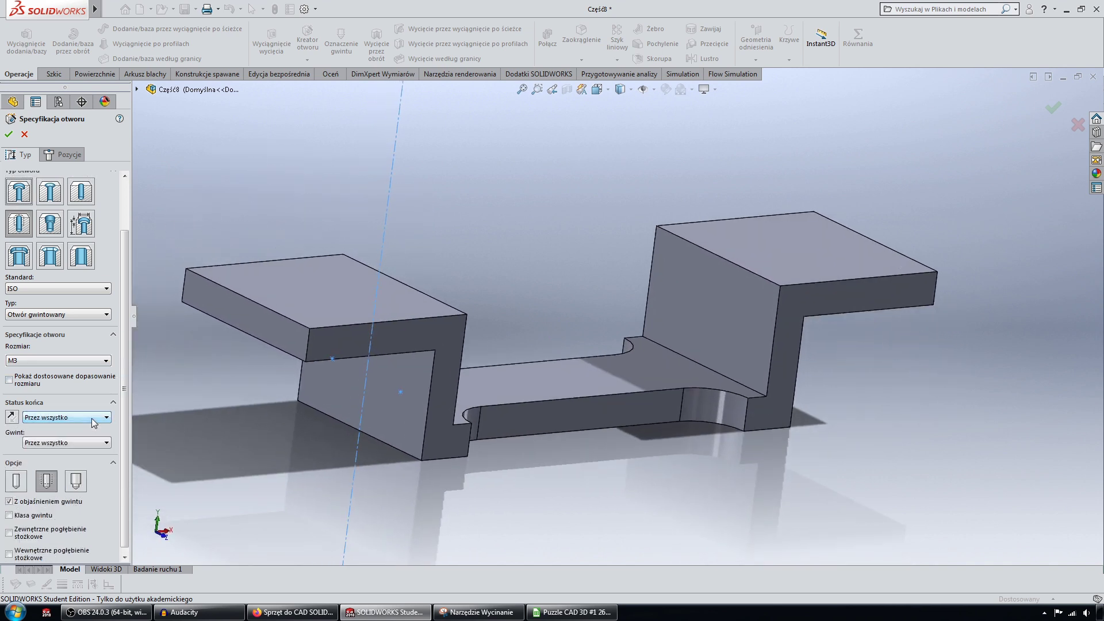
click(73, 443)
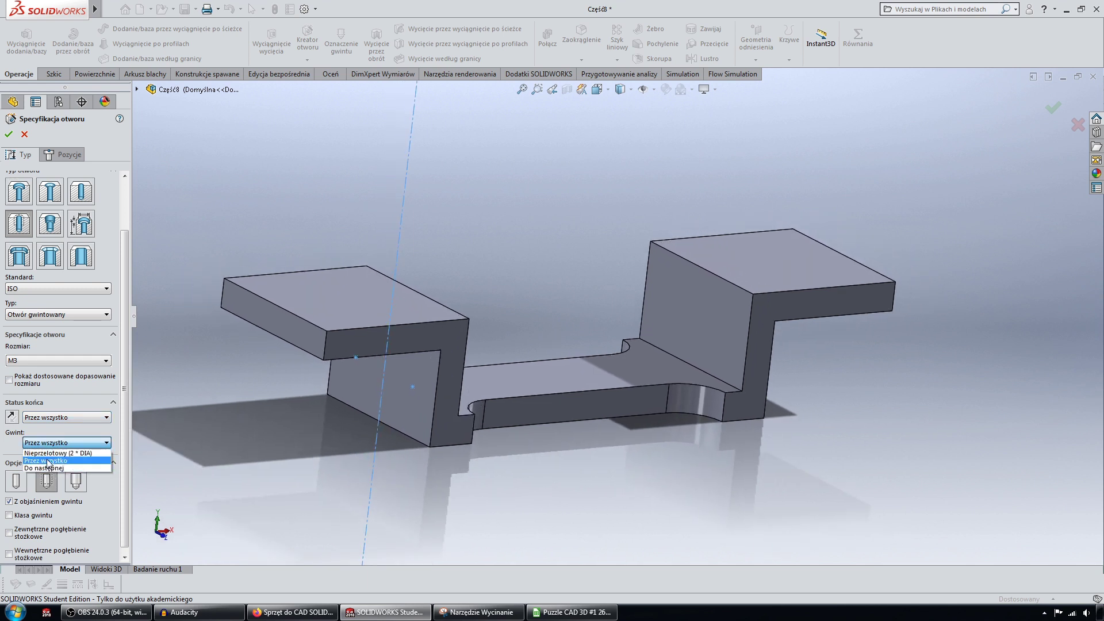
click(194, 393)
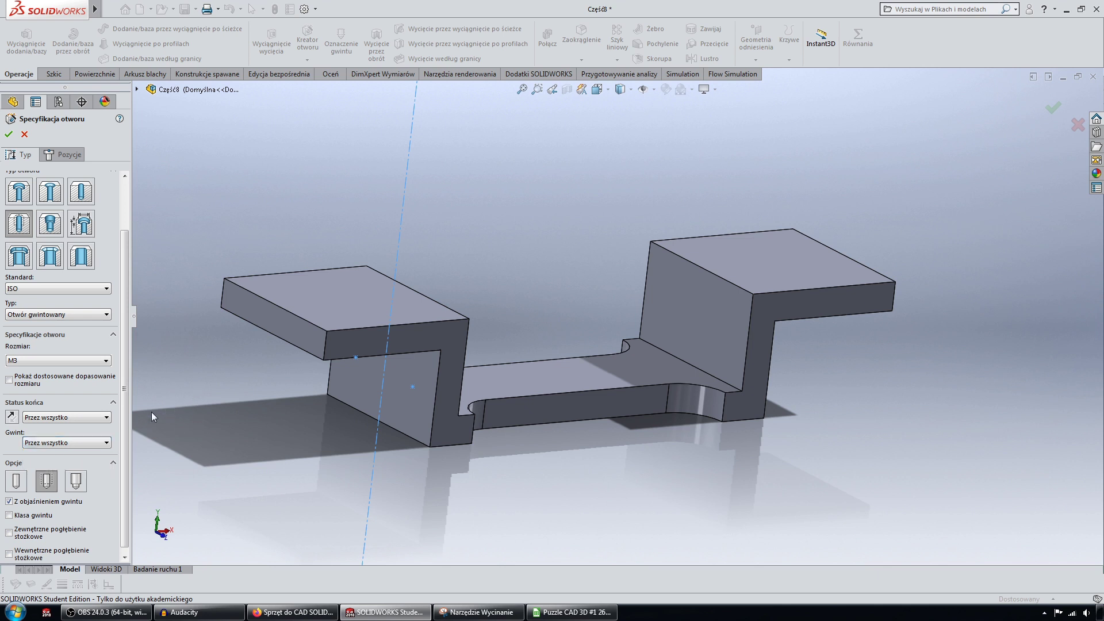
- Place two hole positions on the left flange face
click(63, 156)
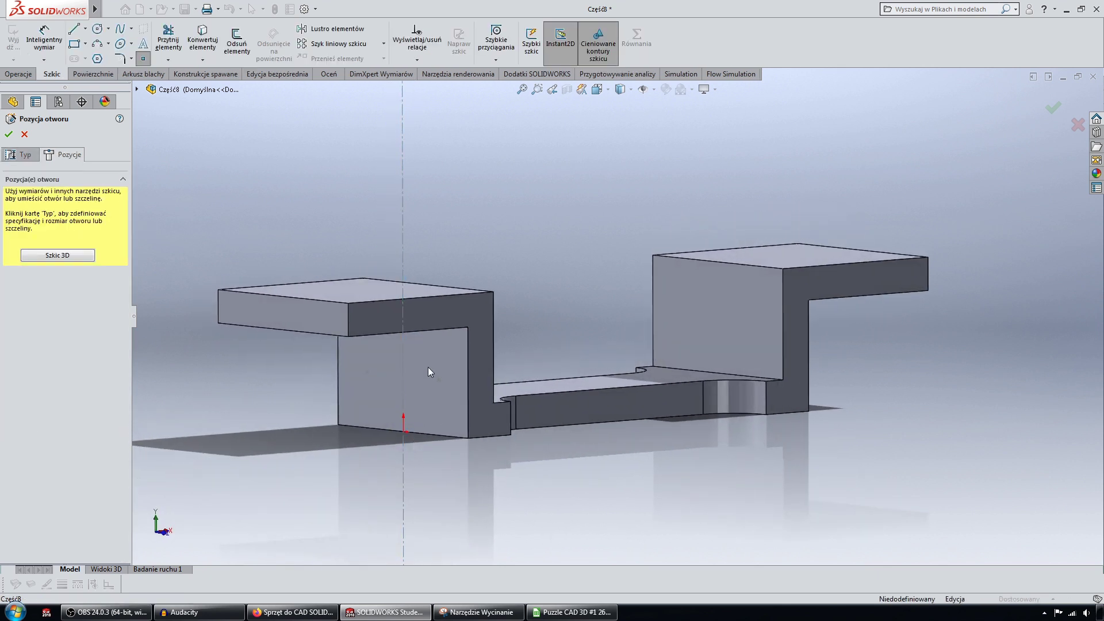
click(438, 379)
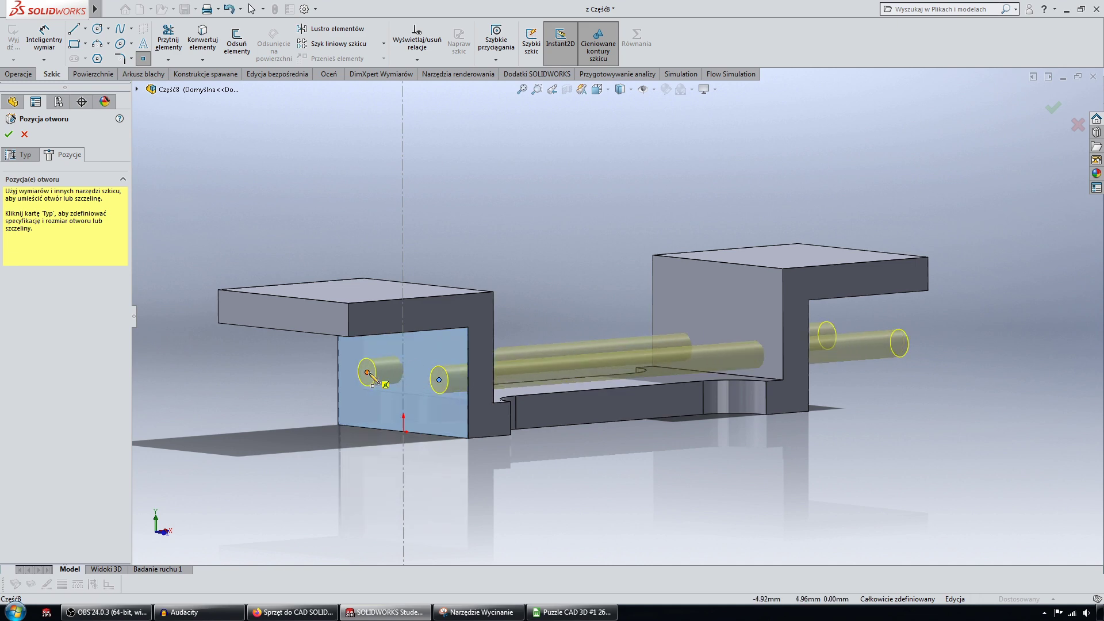
click(368, 373)
mouse_move(368, 373)
middle_down()
mouse_move(306, 466)
mouse_move(570, 419)
middle_up()
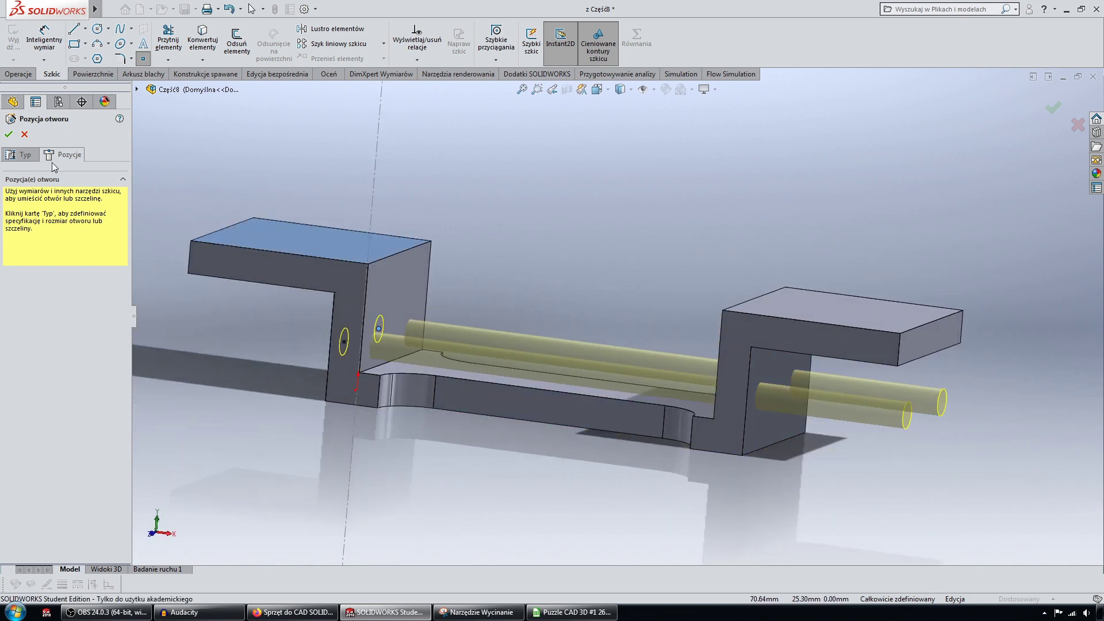
- Try an Up To Surface end condition ending at the right block's face
click(23, 154)
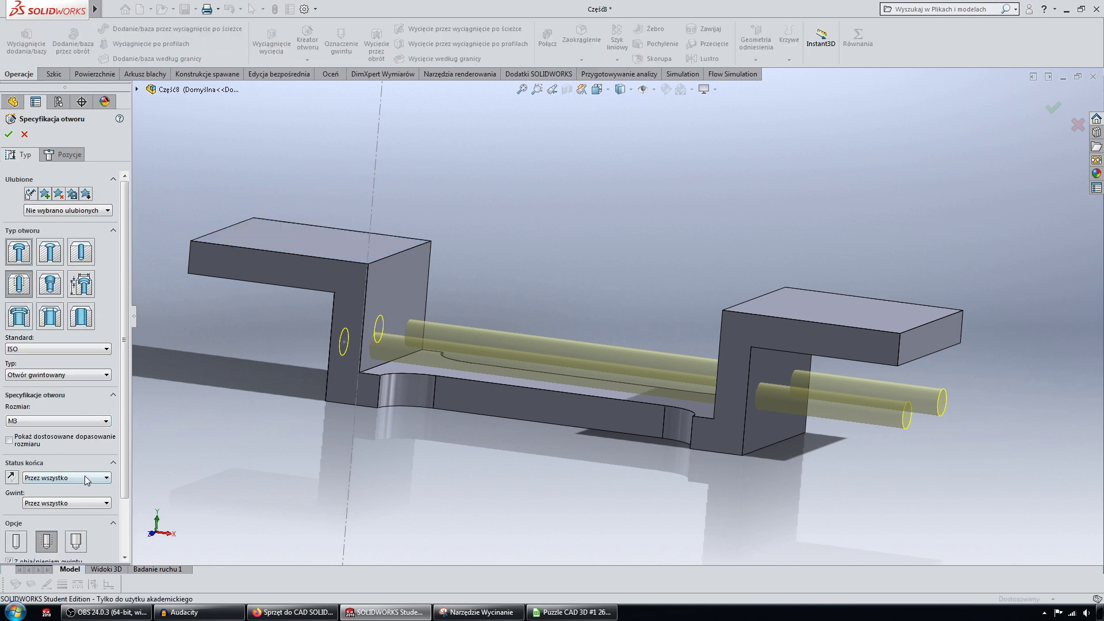
click(81, 478)
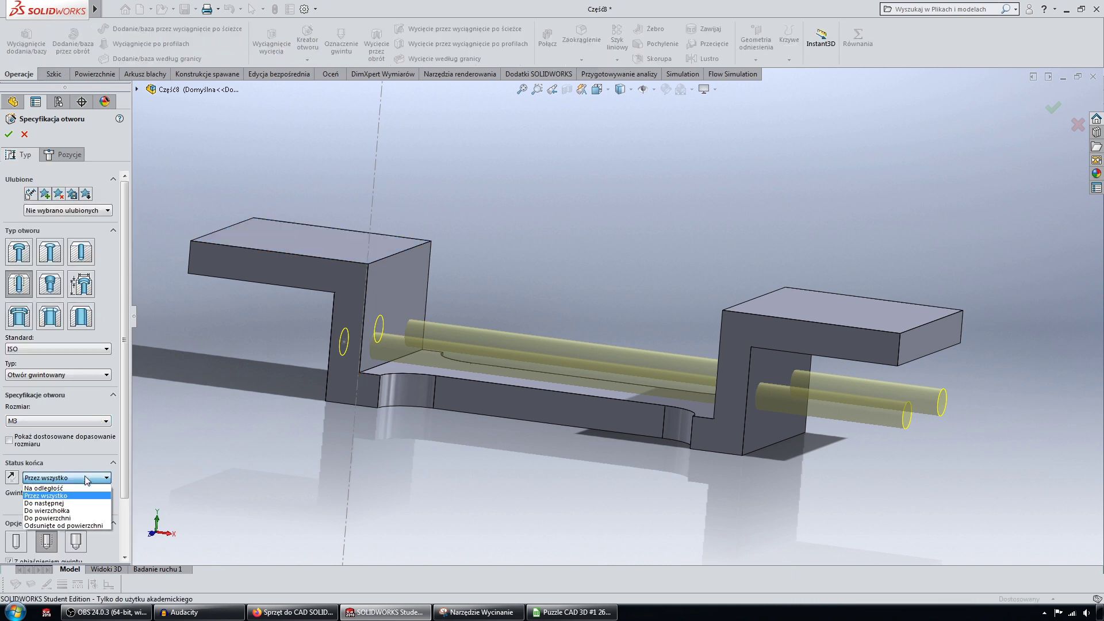
click(83, 518)
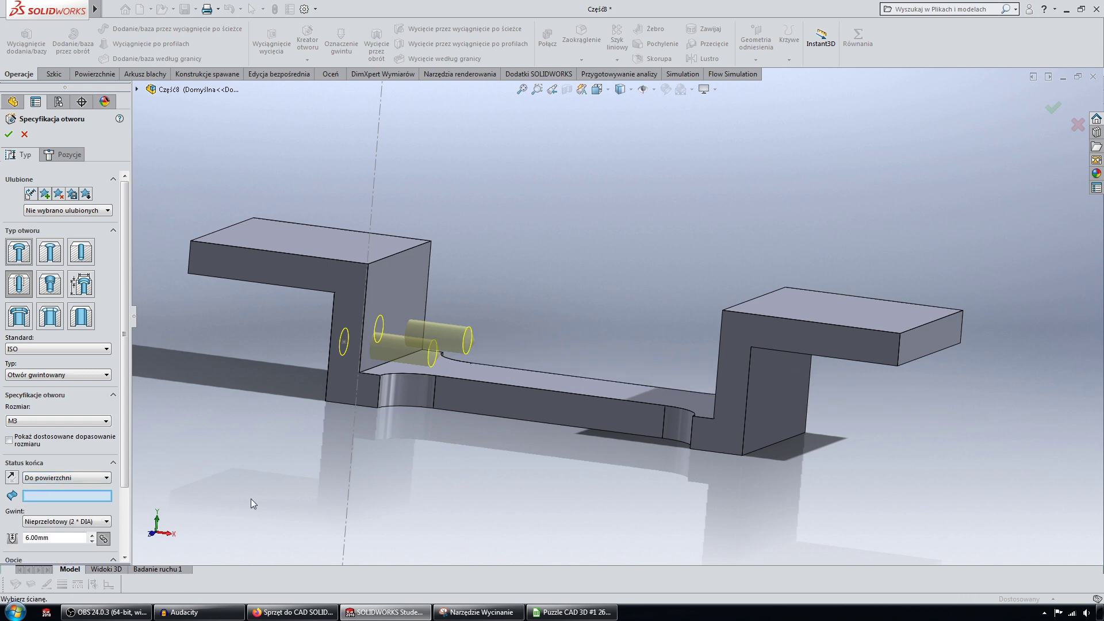
middle_drag(251, 498, 357, 454)
click(749, 389)
mouse_move(749, 389)
middle_down()
mouse_move(741, 420)
mouse_move(730, 422)
middle_up()
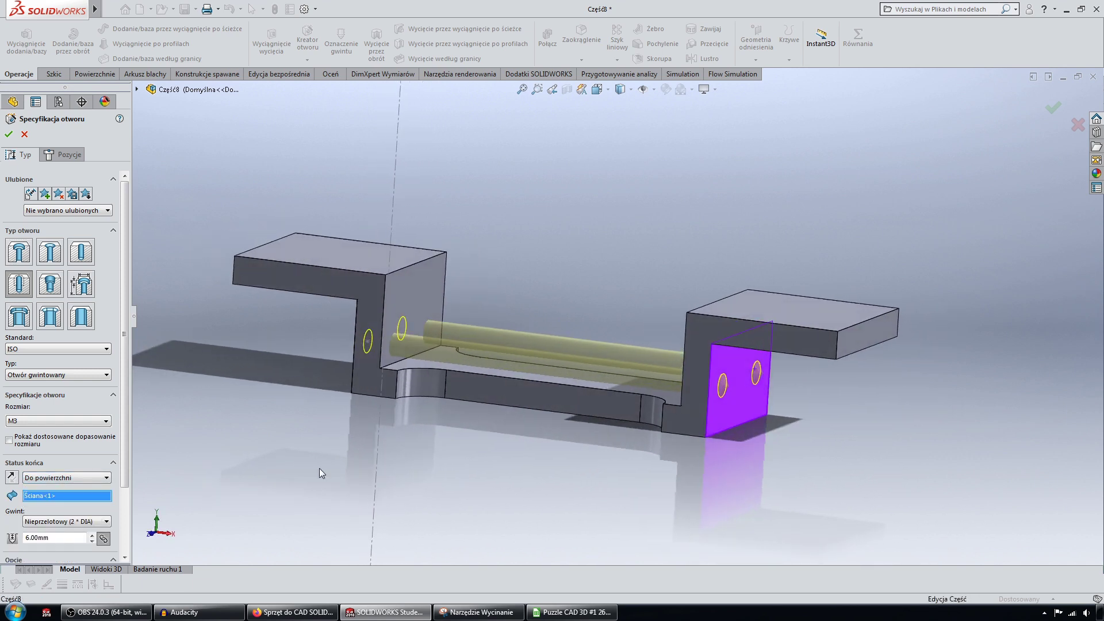
click(106, 521)
scroll(122, 548, down, 4)
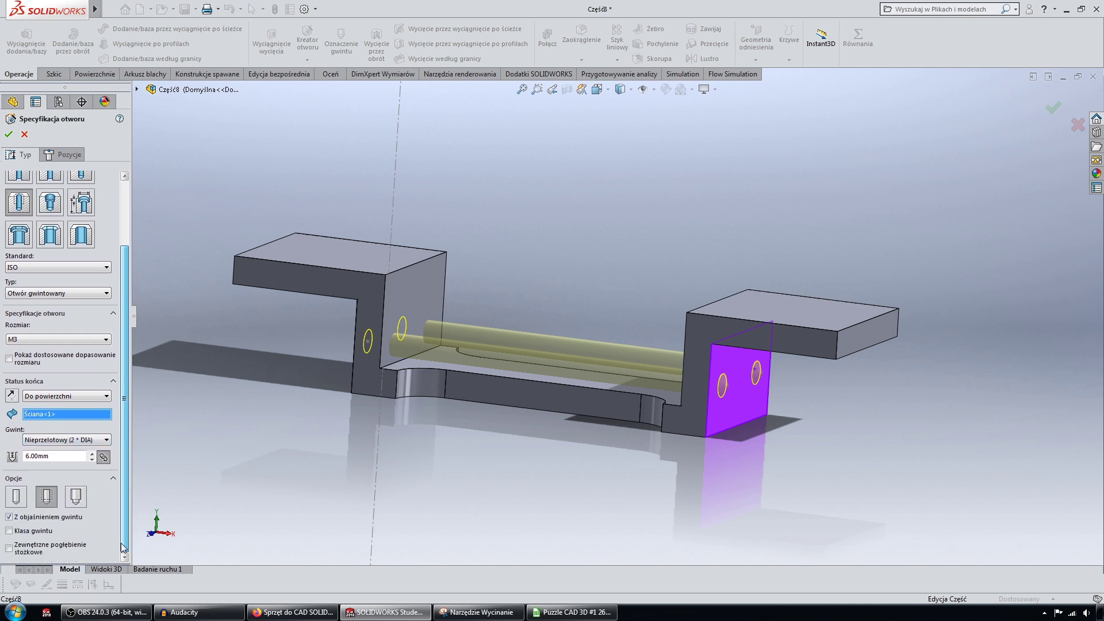
key(Left)
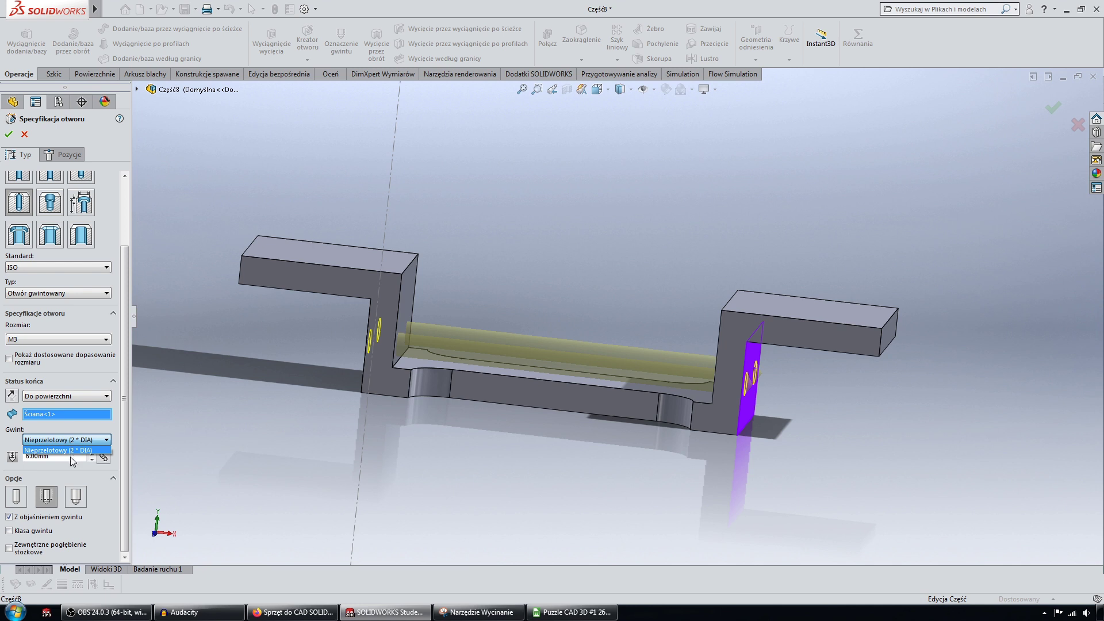
click(69, 459)
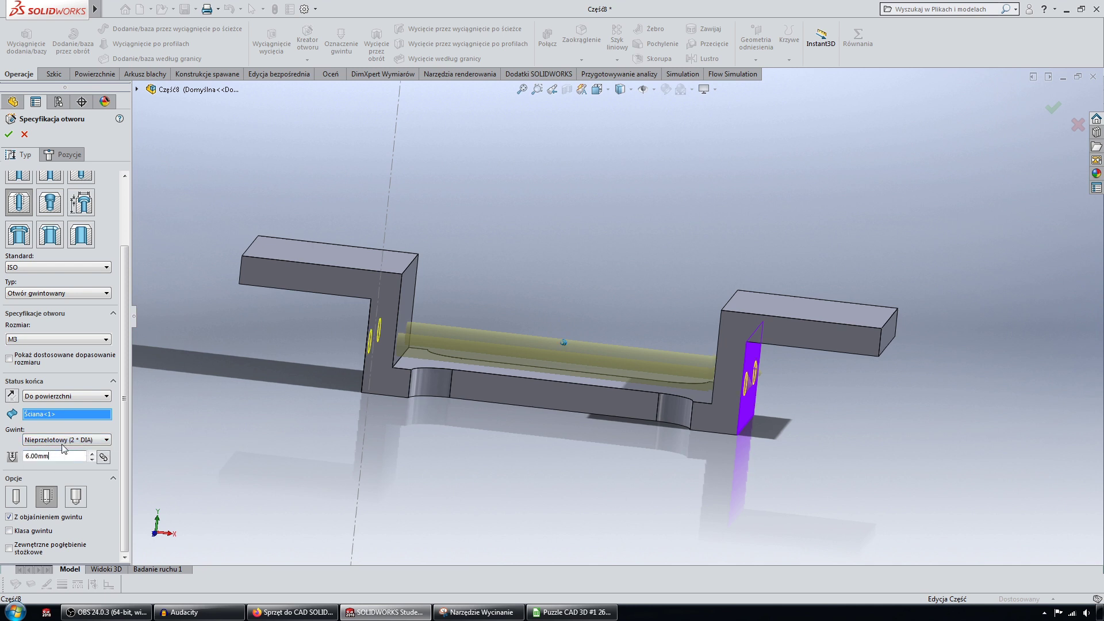
- Switch the holes back to Through All and confirm the M3 tapped holes
key(z)
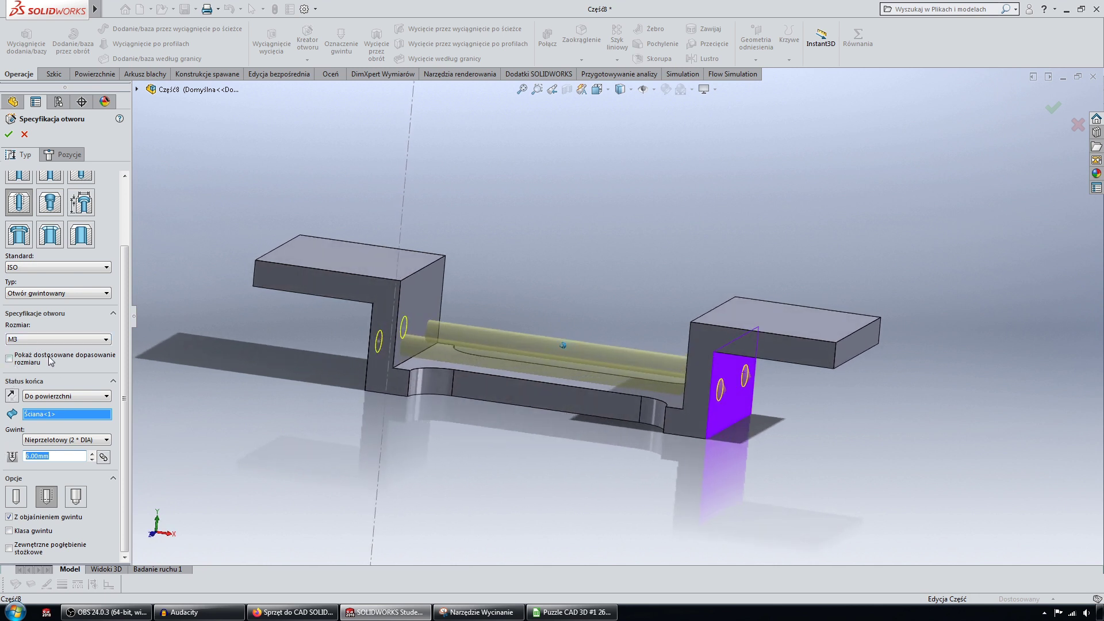
click(72, 396)
click(46, 414)
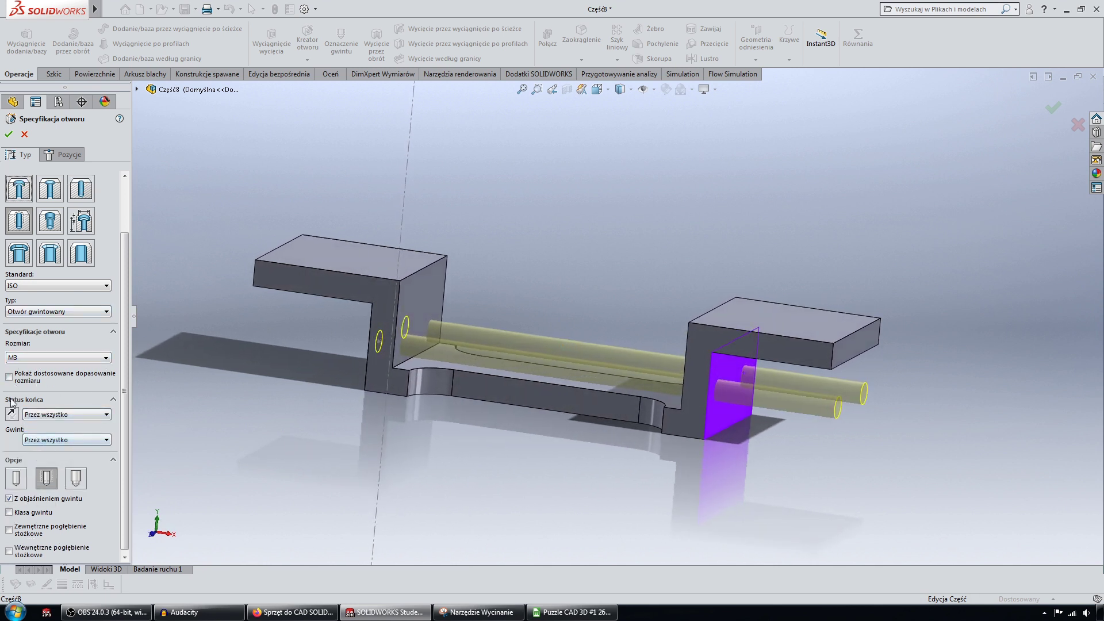
click(8, 134)
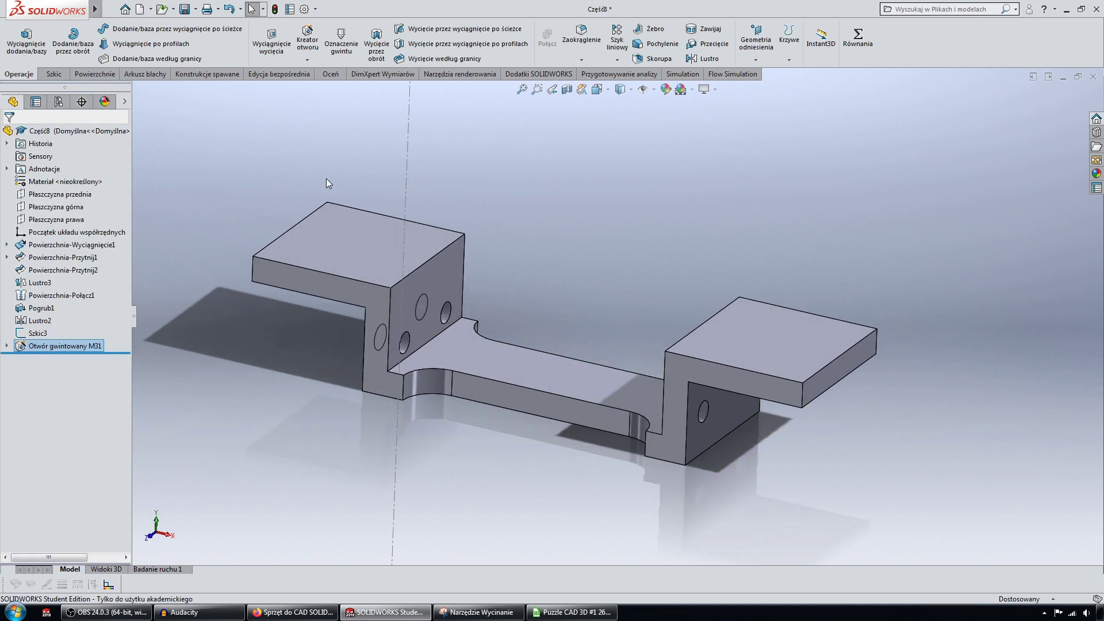
mouse_move(350, 189)
middle_down()
mouse_move(534, 412)
mouse_move(236, 240)
middle_up()
scroll(534, 411, down, 5)
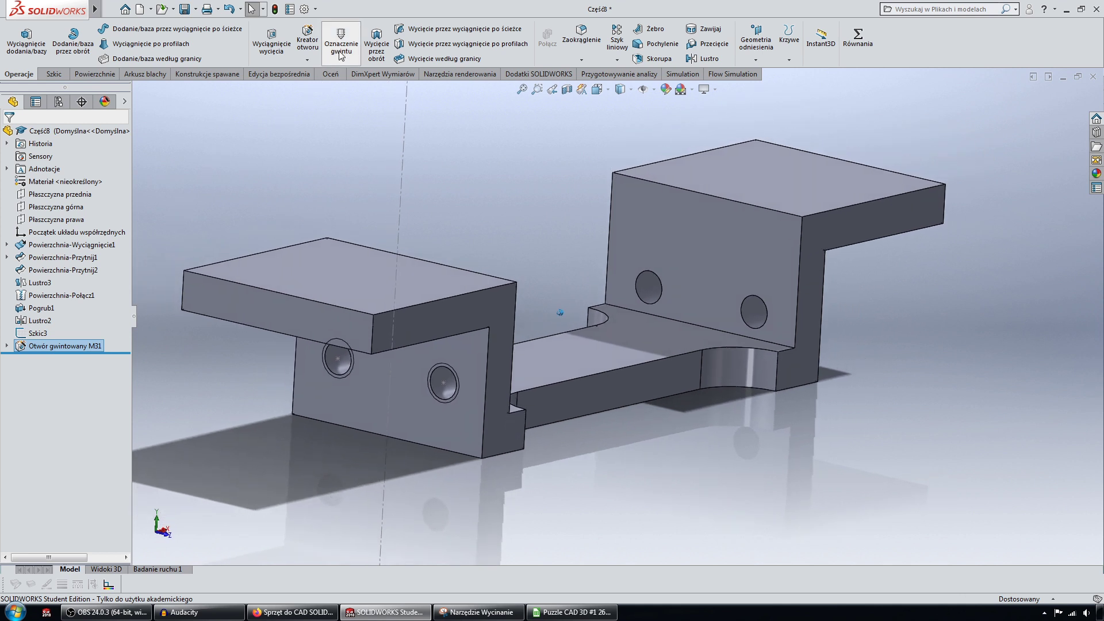
- Start a chamfer and select edges and faces of the four holes
click(581, 60)
click(586, 87)
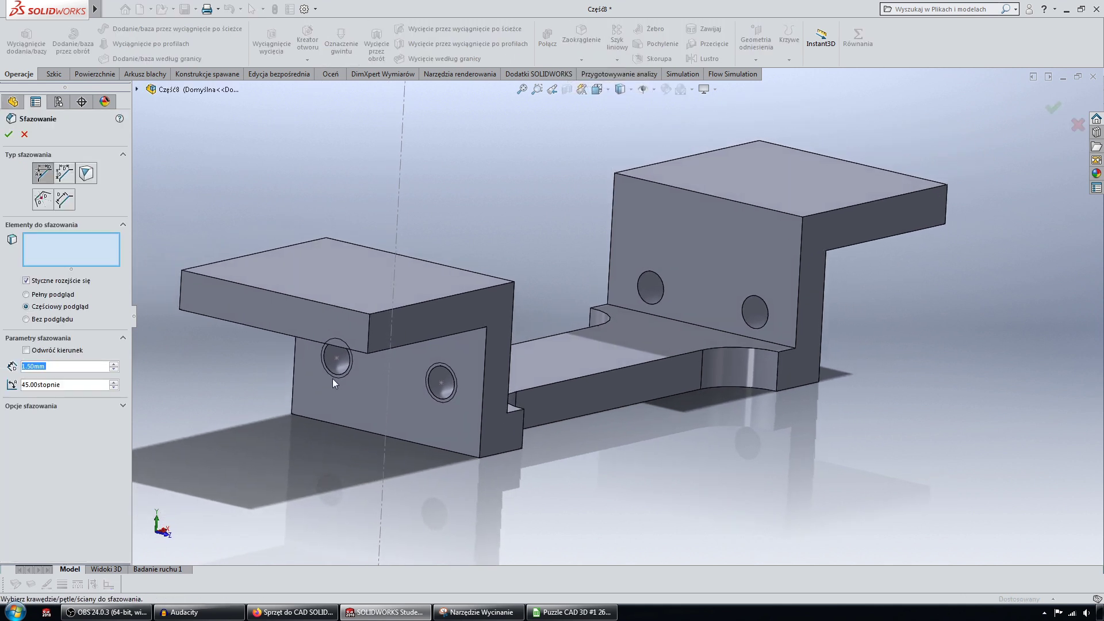
click(335, 381)
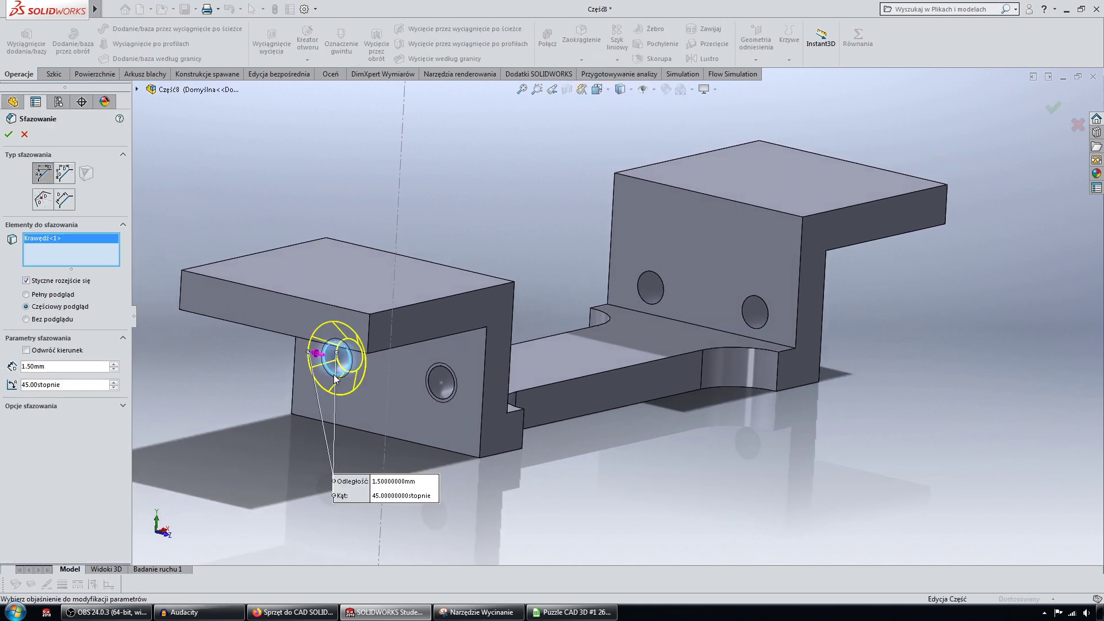
click(441, 400)
middle_drag(441, 401, 776, 408)
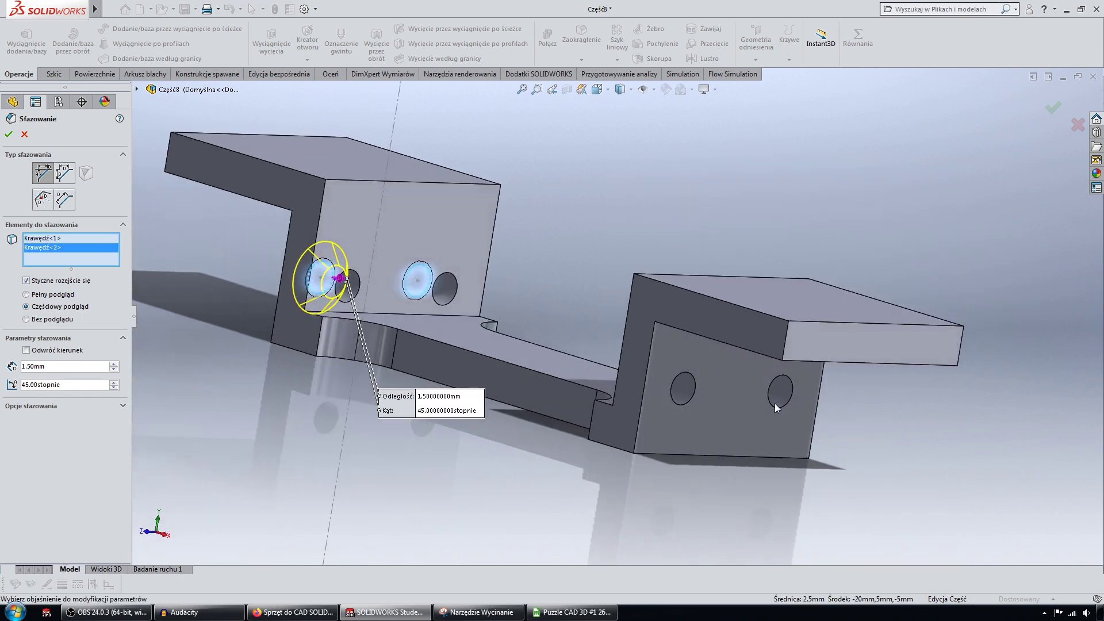
click(775, 408)
click(682, 397)
middle_drag(681, 397, 230, 347)
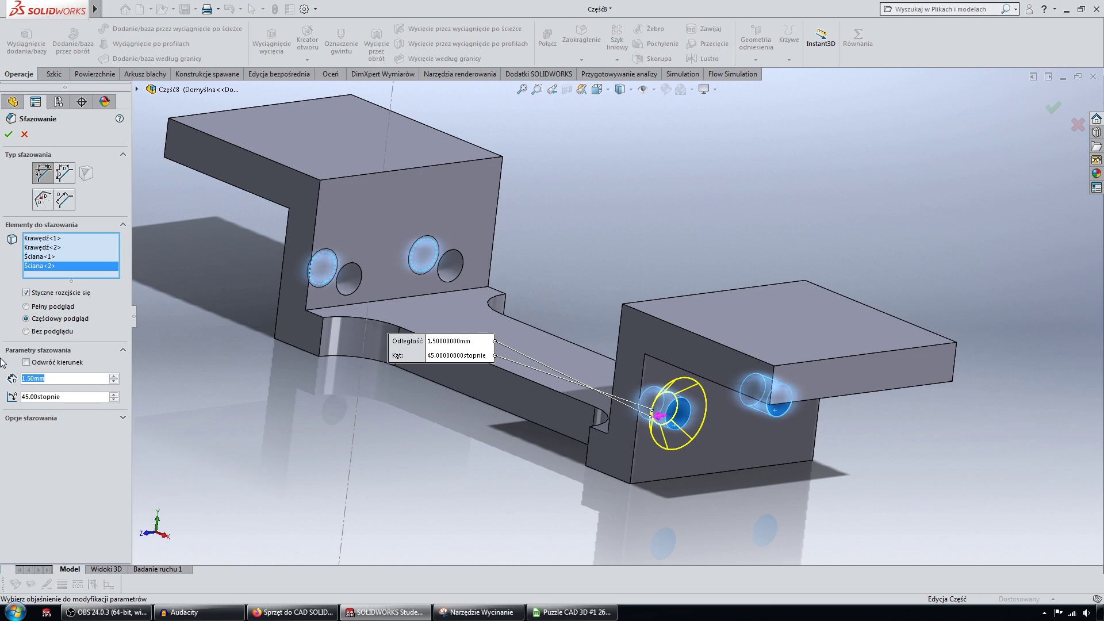
- Set the chamfer distance to 0.5 mm at 45° and confirm it
text(0.5)
key(Return)
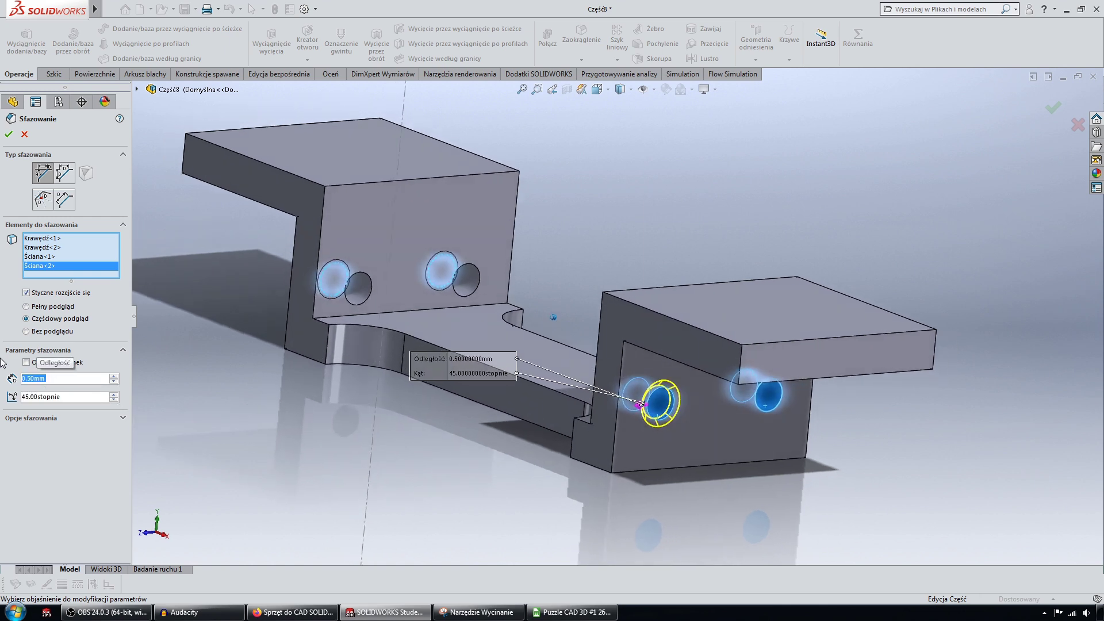
click(9, 134)
middle_drag(553, 192, 563, 195)
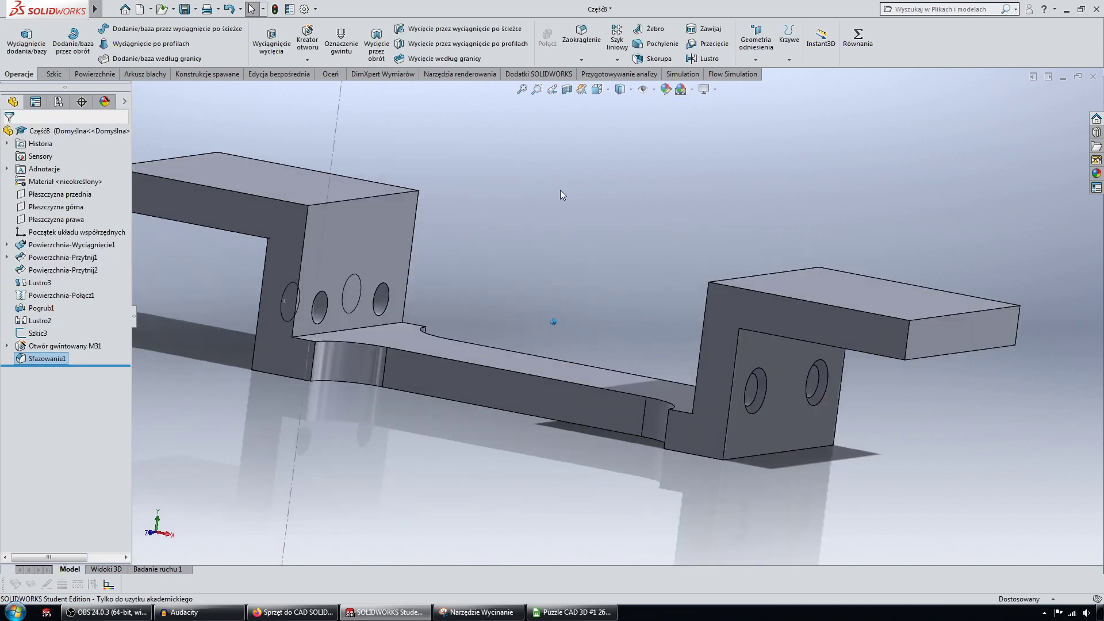
key(Left)
key(Left)
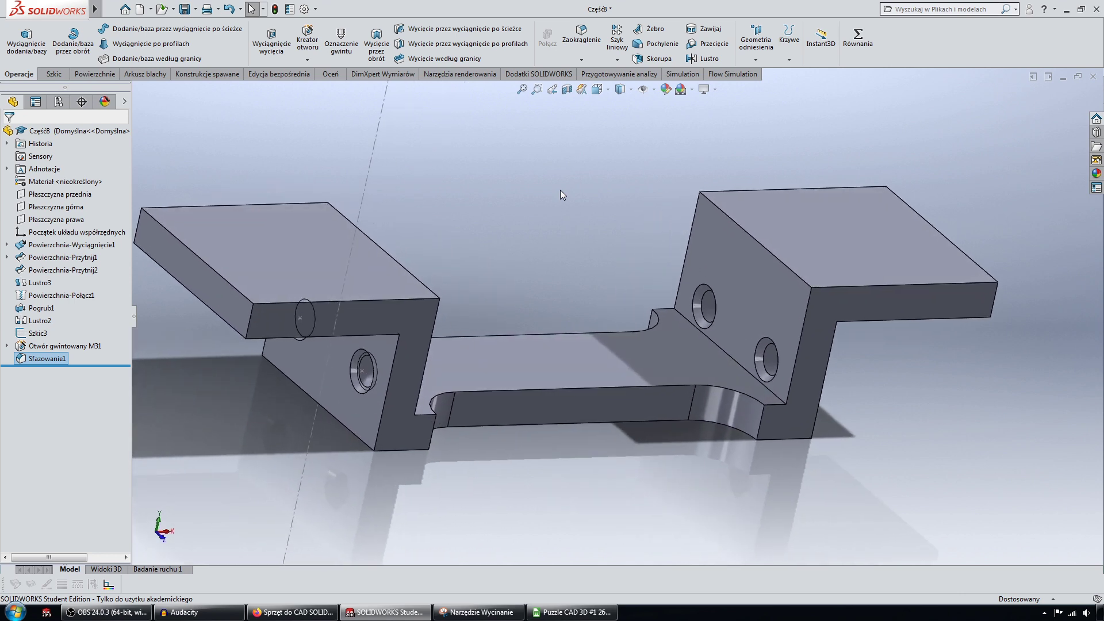
key(Down)
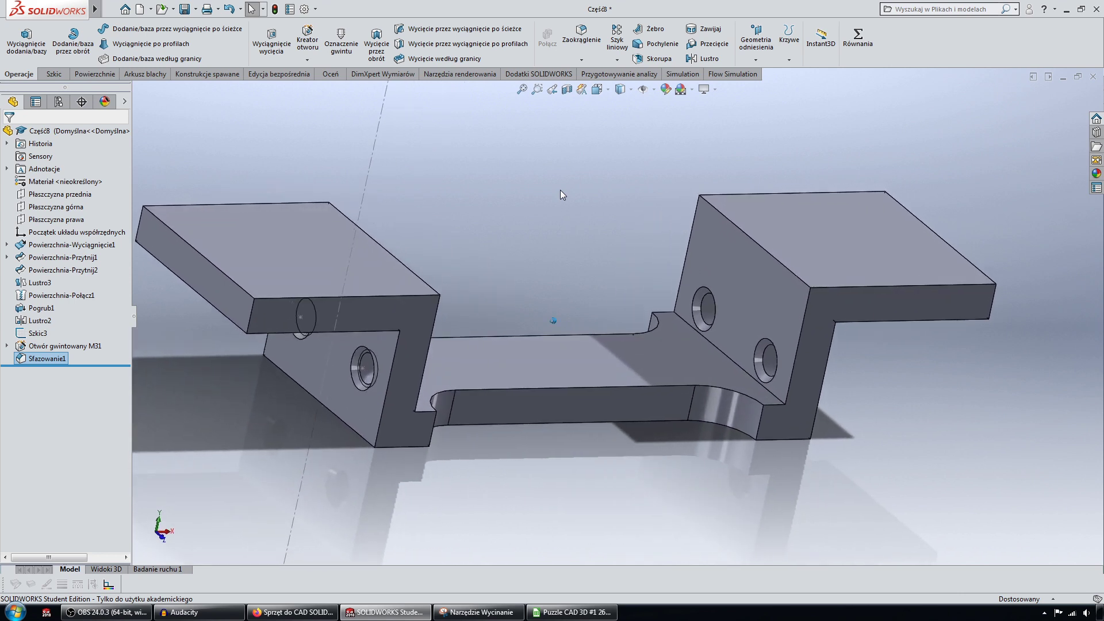
key(Up)
key(Left)
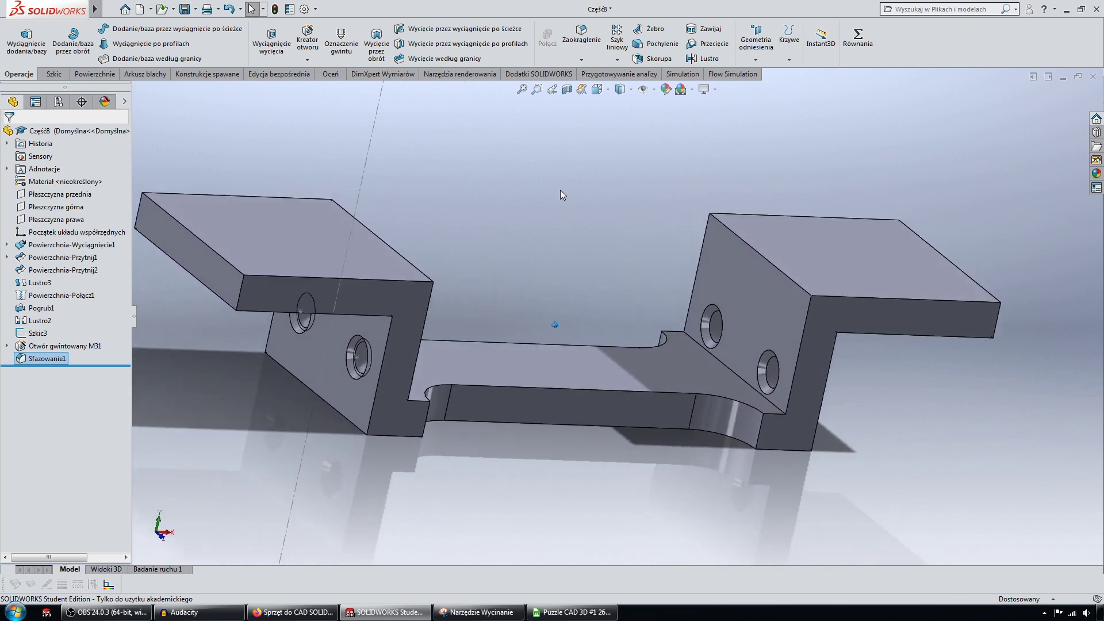
key(Left)
key(Down)
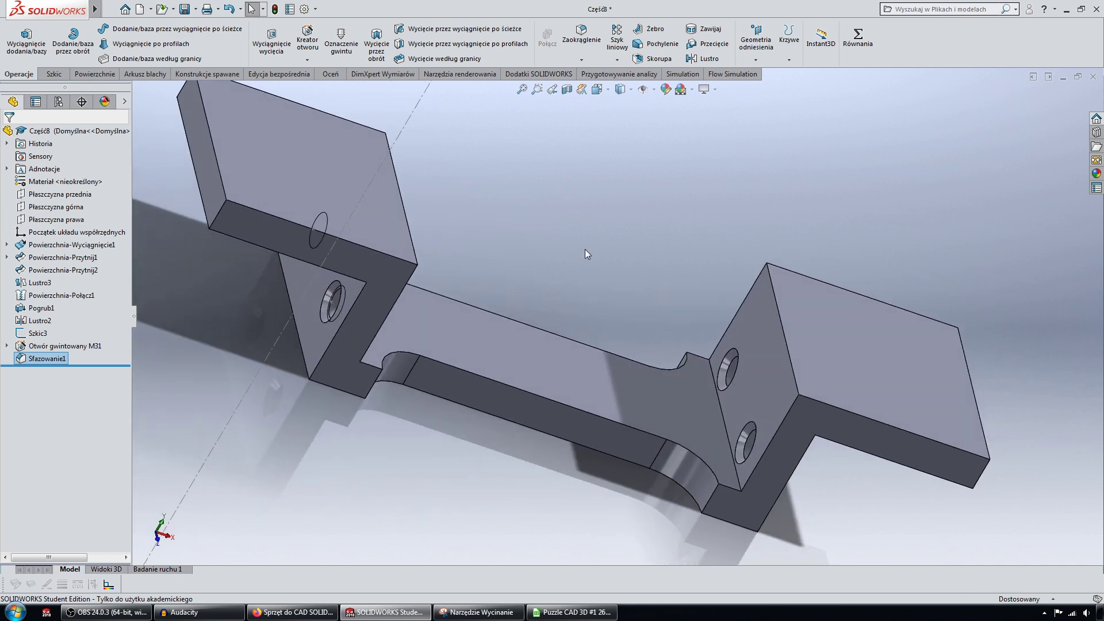
- Edit Sfazowanie1 and remove the two hole faces from its selection
click(66, 363)
click(36, 347)
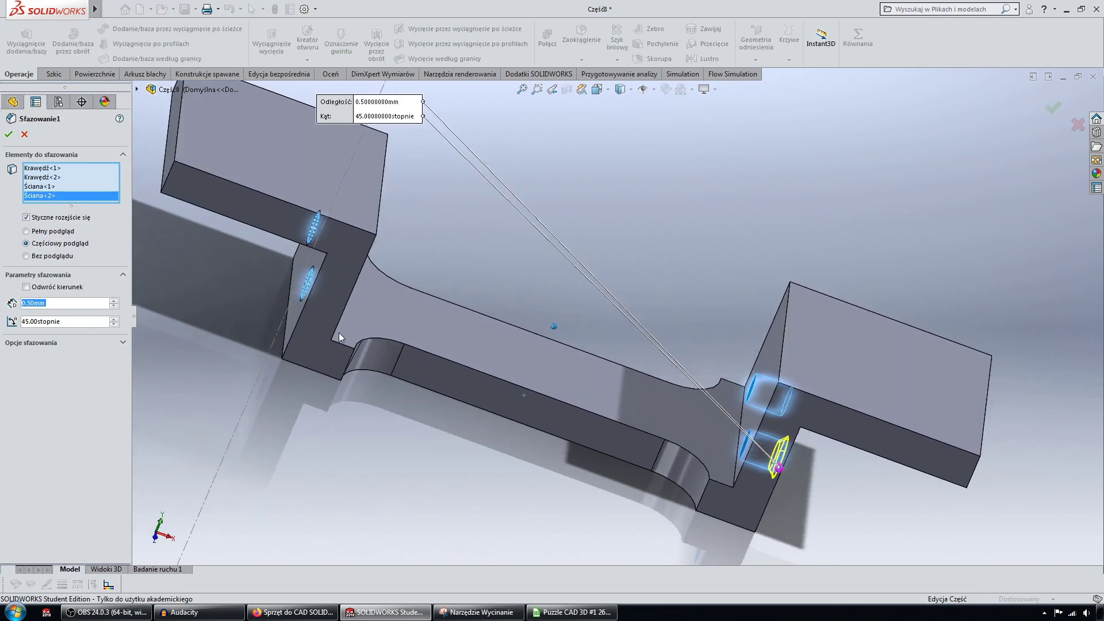
click(39, 186)
right_click(47, 188)
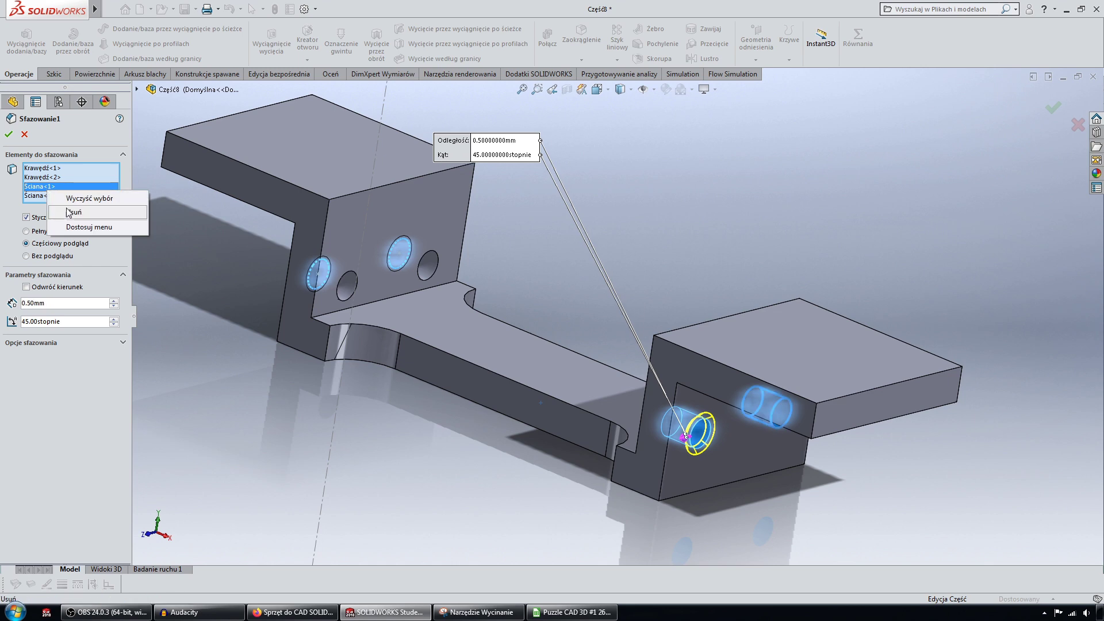
click(48, 197)
right_click(46, 186)
click(152, 208)
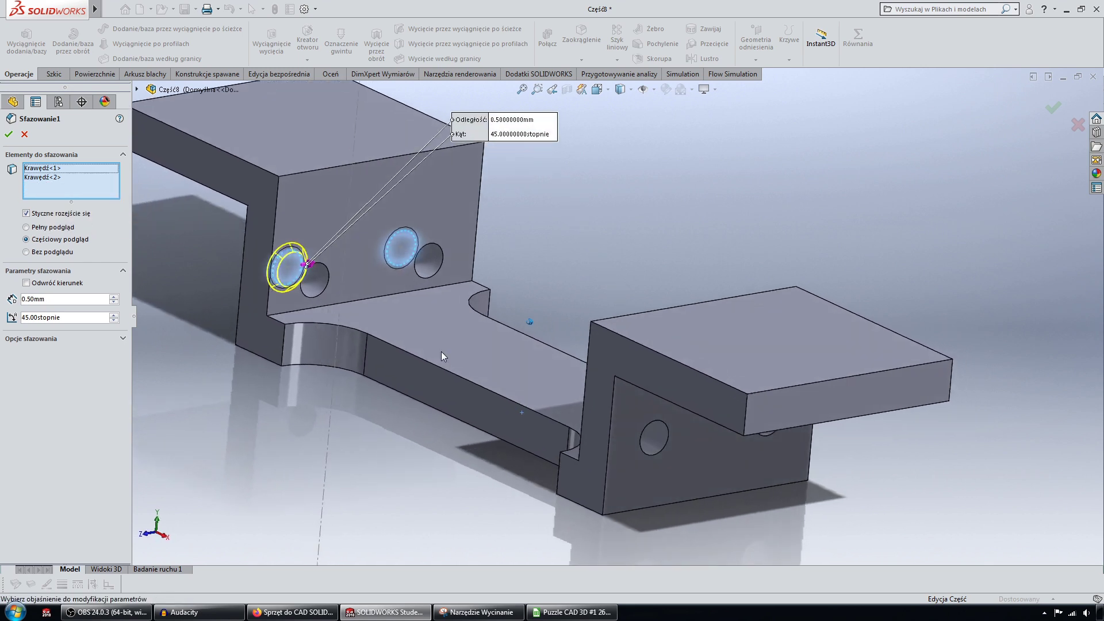
- Add the remaining two hole edges to Sfazowanie1 and confirm the edit
middle_drag(441, 350, 722, 447)
click(755, 422)
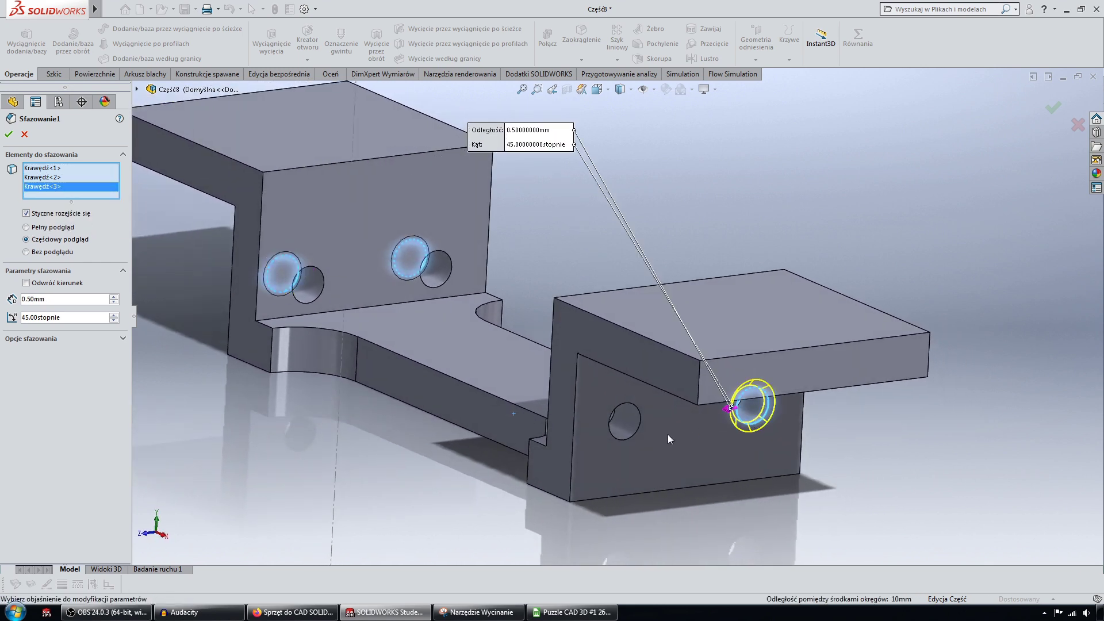
click(630, 435)
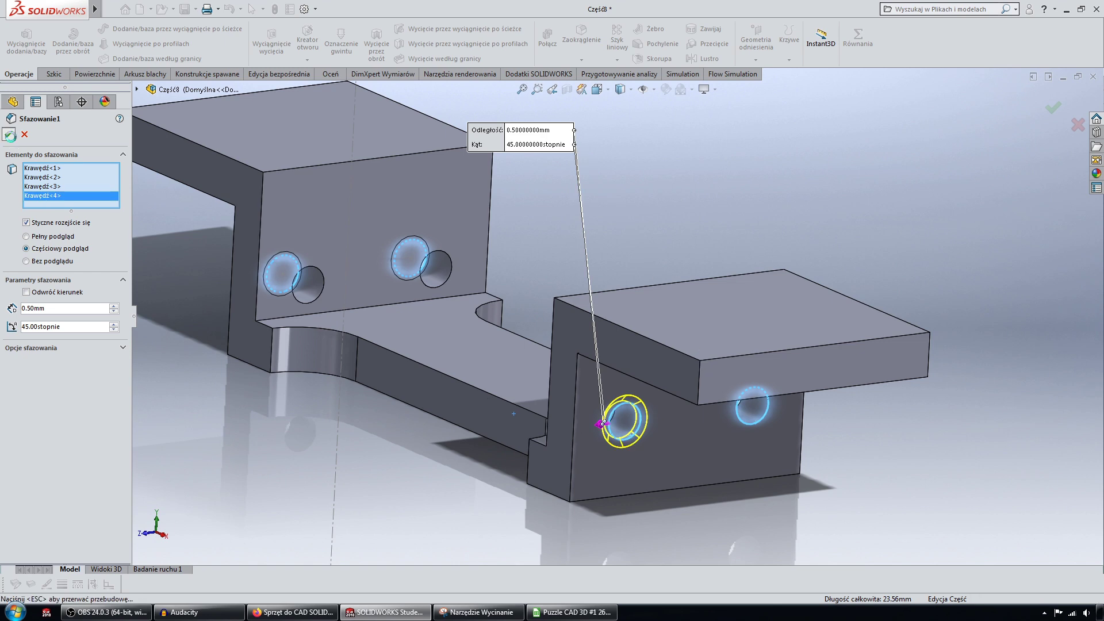
key(Return)
mouse_move(394, 282)
middle_down()
mouse_move(622, 313)
mouse_move(664, 305)
middle_up()
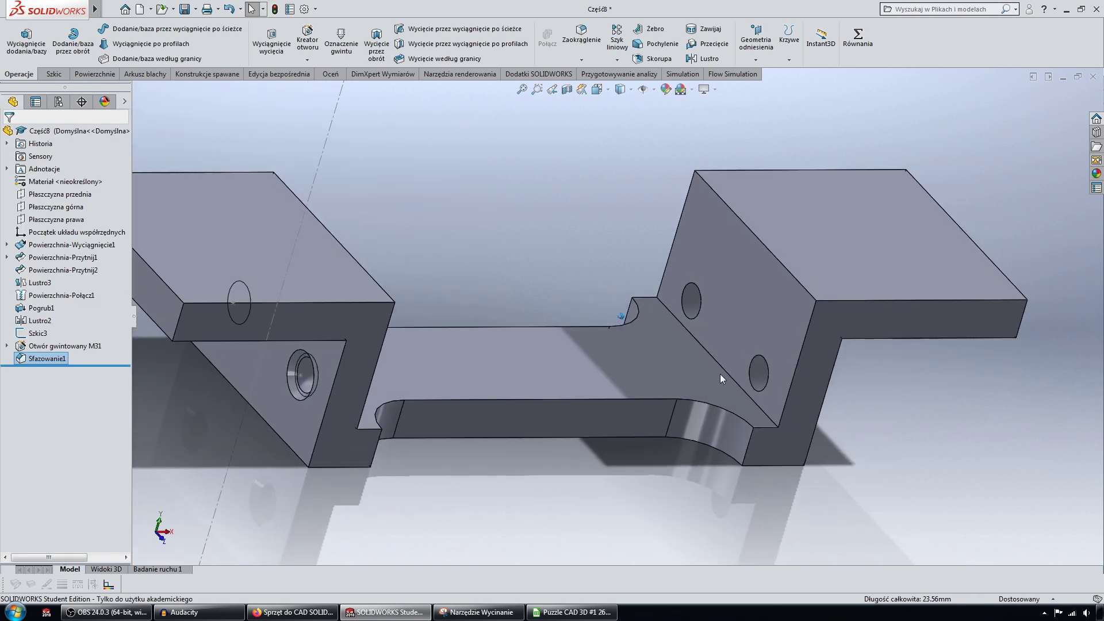
mouse_move(758, 408)
middle_down()
mouse_move(617, 334)
mouse_move(579, 249)
mouse_move(443, 247)
mouse_move(356, 216)
mouse_move(252, 395)
mouse_move(314, 341)
mouse_move(456, 384)
mouse_move(347, 304)
mouse_move(278, 346)
middle_up()
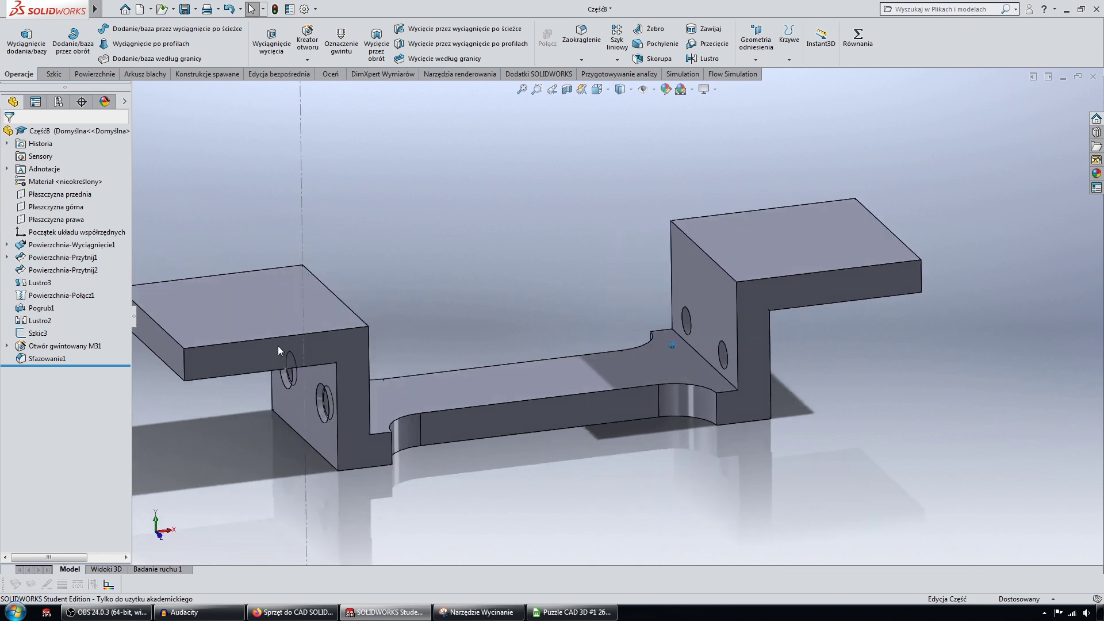
mouse_move(277, 346)
middle_down()
mouse_move(304, 341)
mouse_move(396, 416)
mouse_move(391, 351)
mouse_move(333, 302)
mouse_move(358, 315)
middle_up()
click(361, 315)
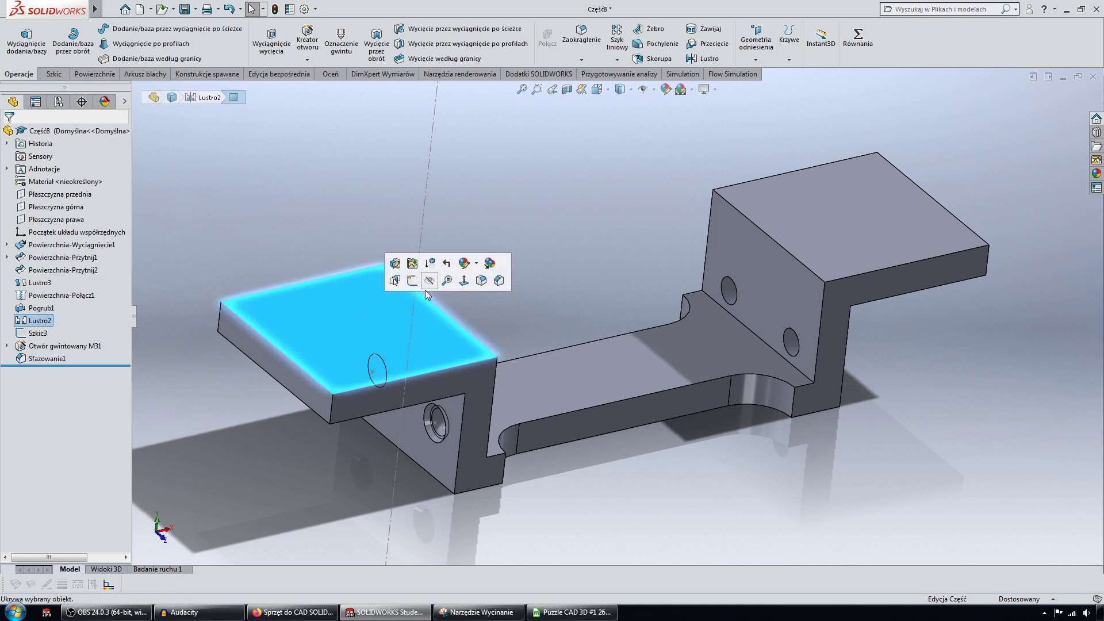
click(309, 229)
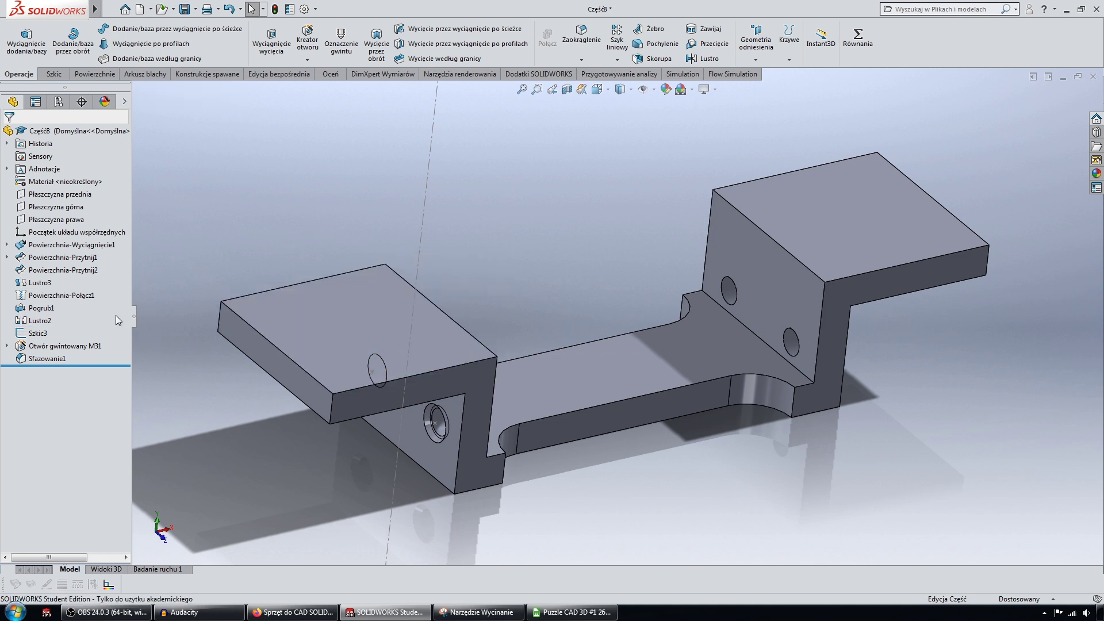
click(43, 284)
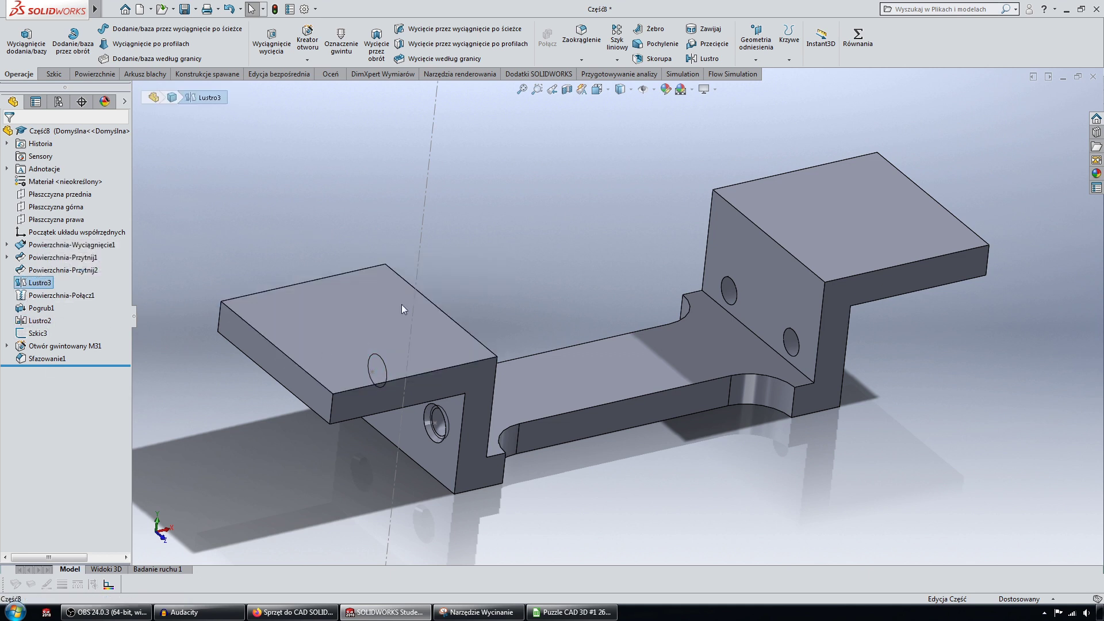
mouse_move(401, 305)
middle_down()
mouse_move(589, 267)
mouse_move(799, 296)
middle_up()
click(796, 302)
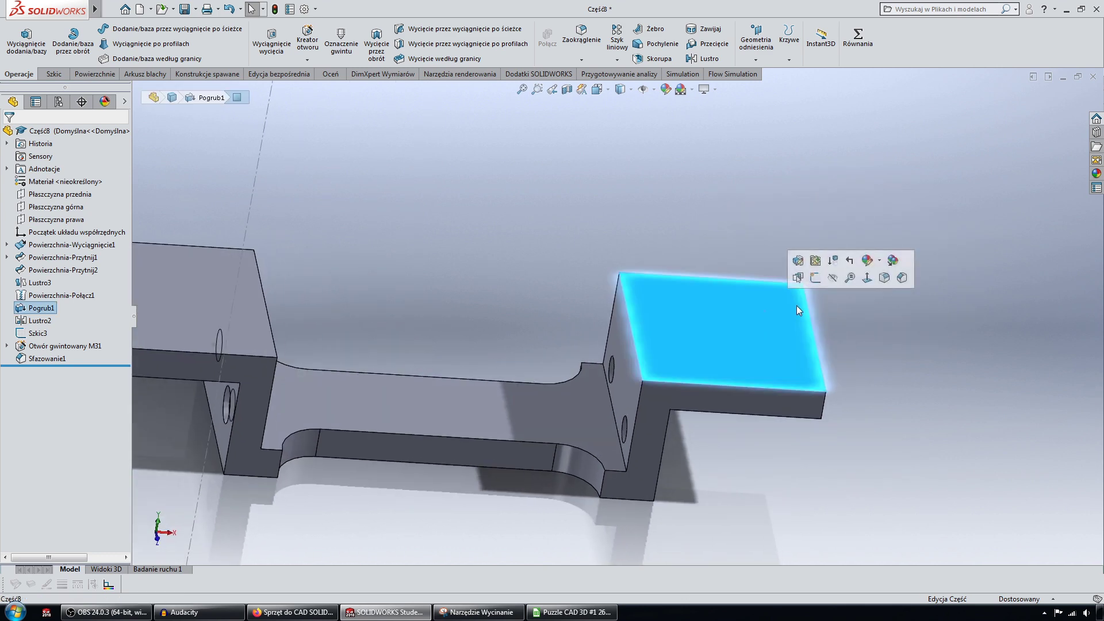
- Sketch on the right flange's top face with a centreline and a notch arc
click(815, 278)
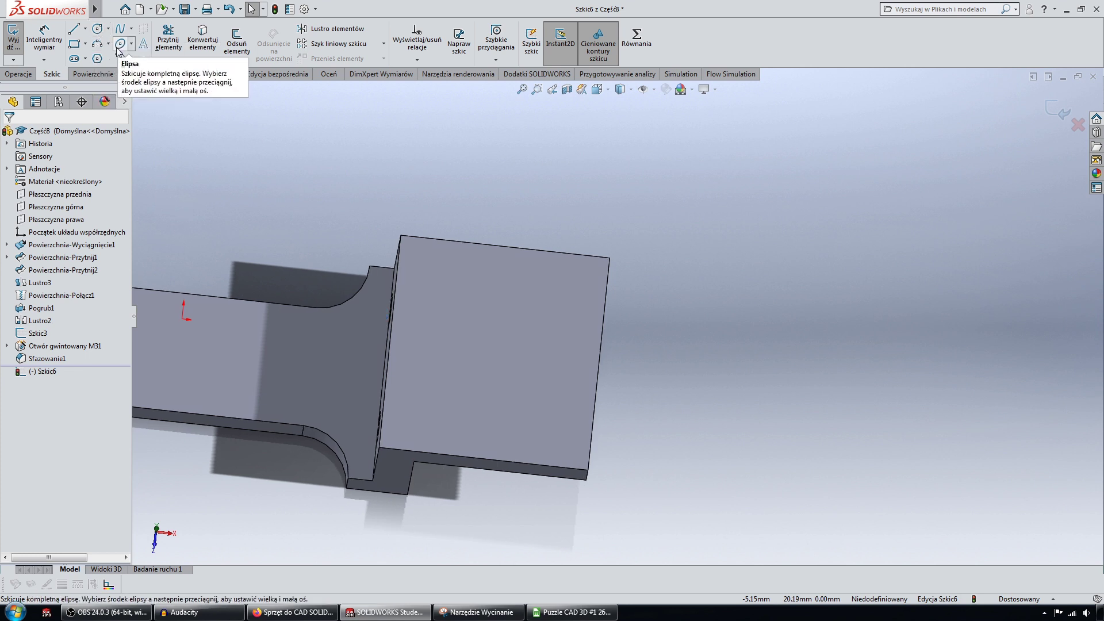
key(l)
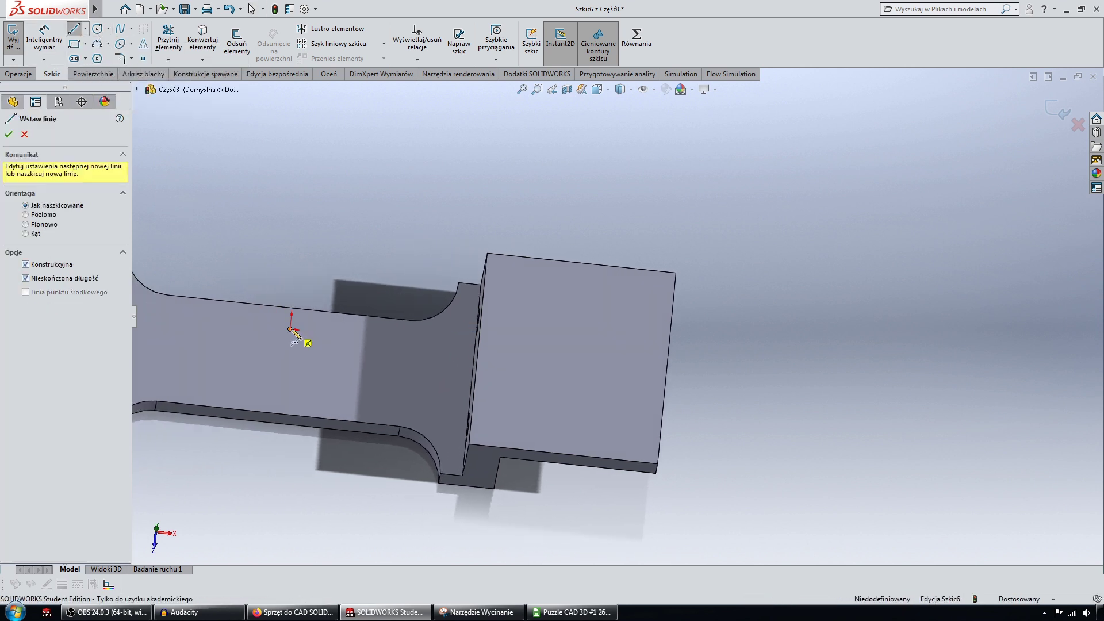
click(291, 330)
click(364, 339)
key(Escape)
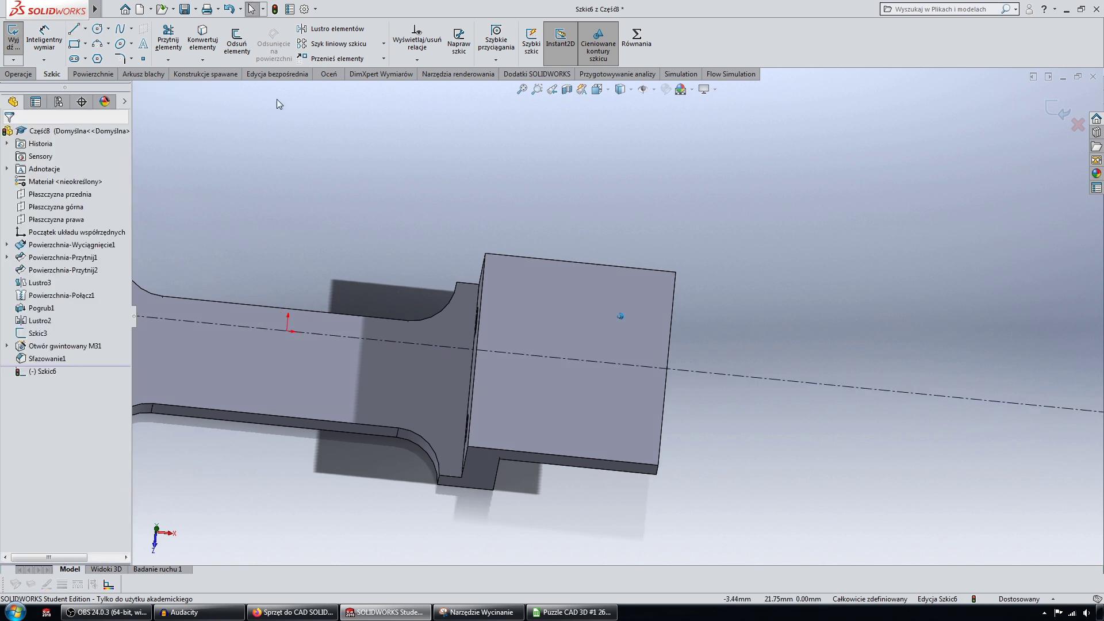
click(97, 44)
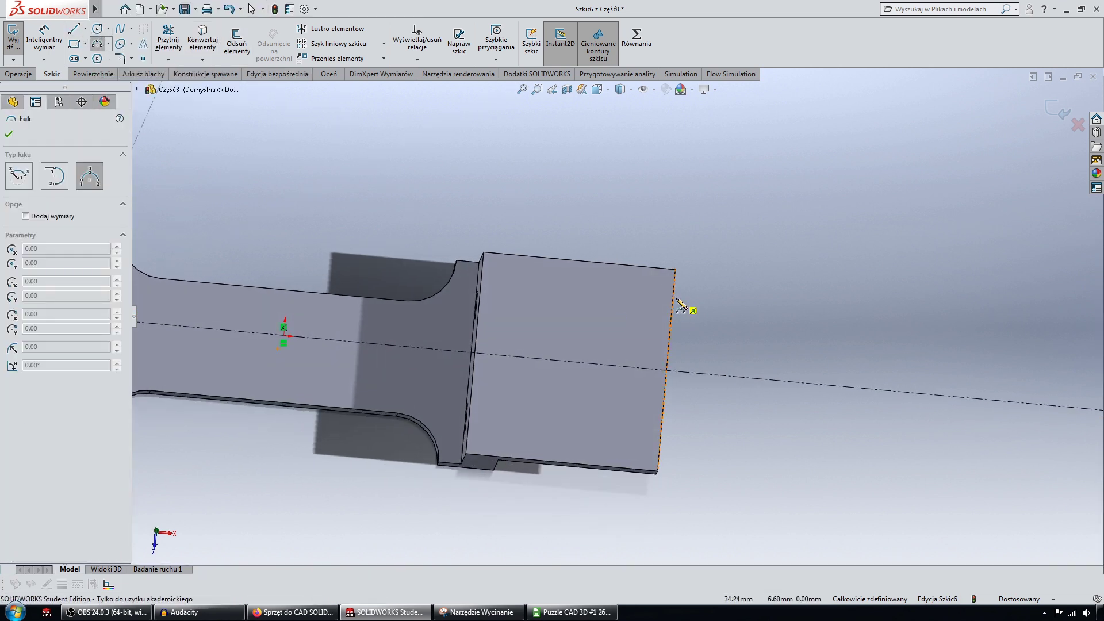
click(659, 337)
scroll(690, 294, down, 3)
key(Escape)
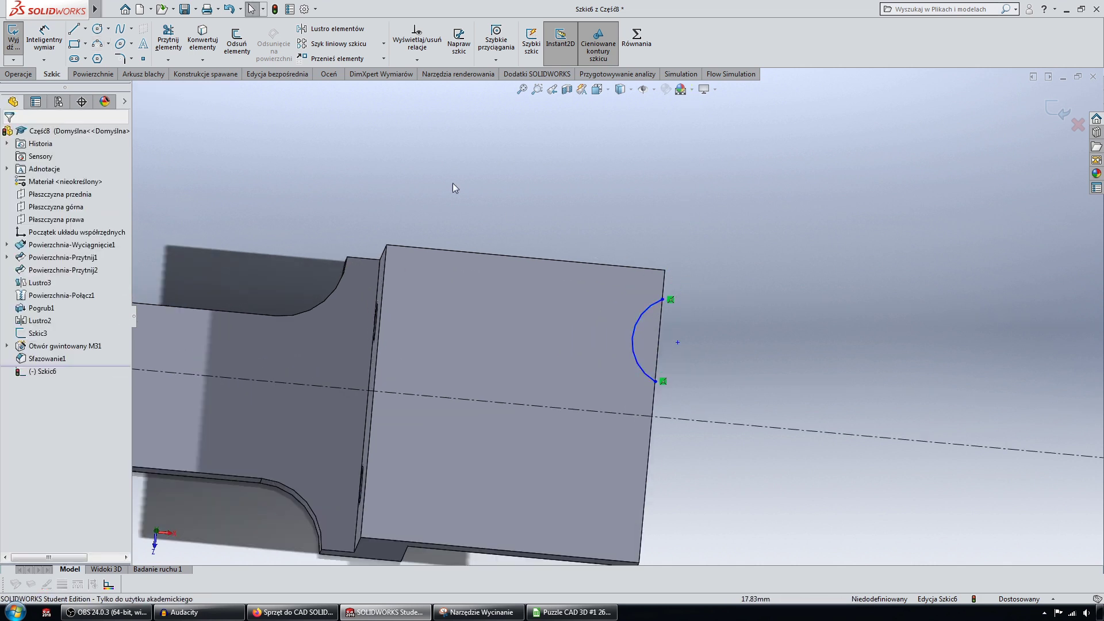
- Dimension the notch arc 1 mm inset from the edge with radius R3
click(45, 40)
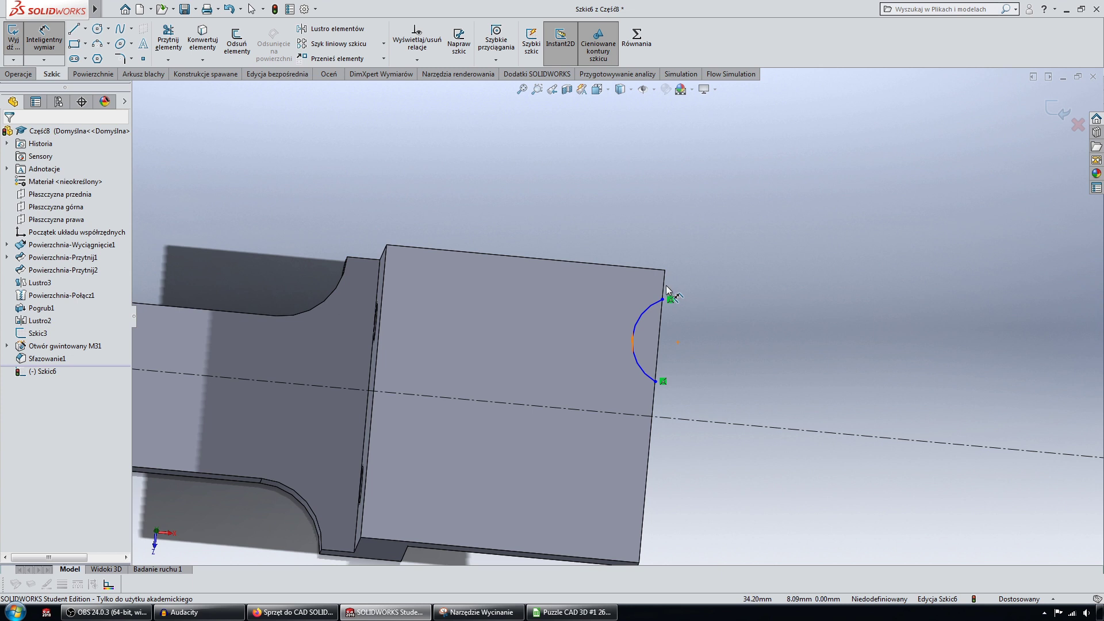
click(643, 316)
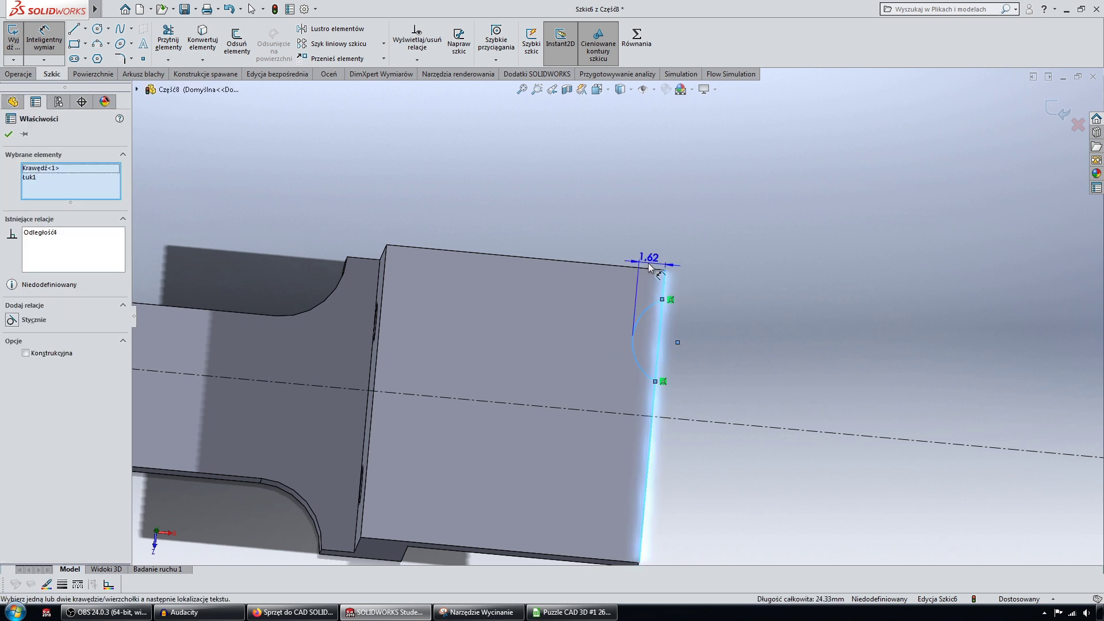
click(656, 234)
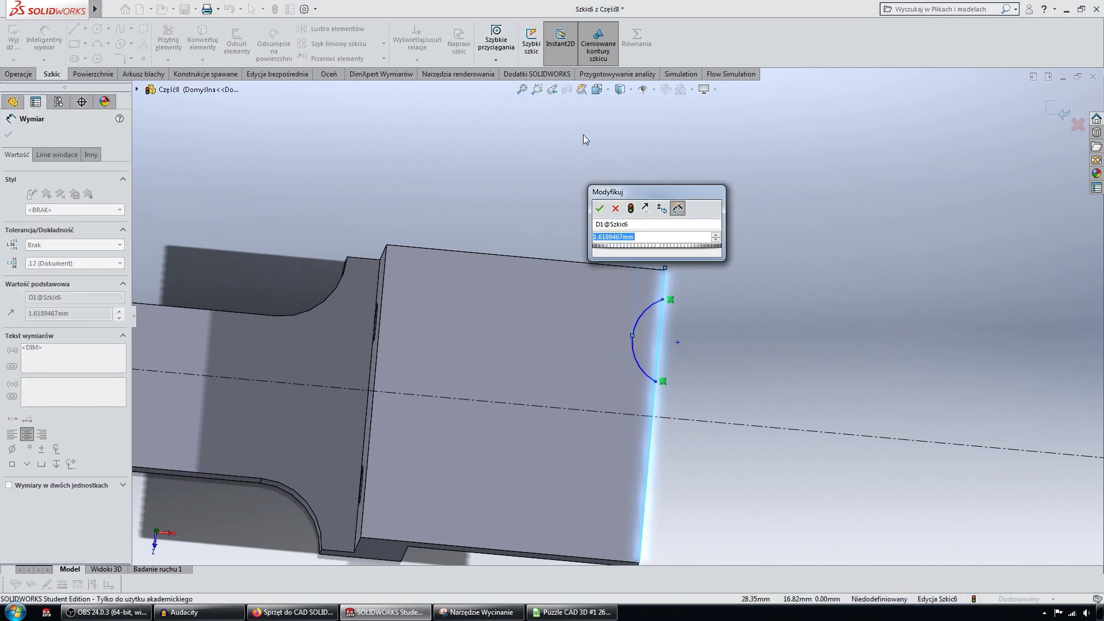
text(1)
key(Return)
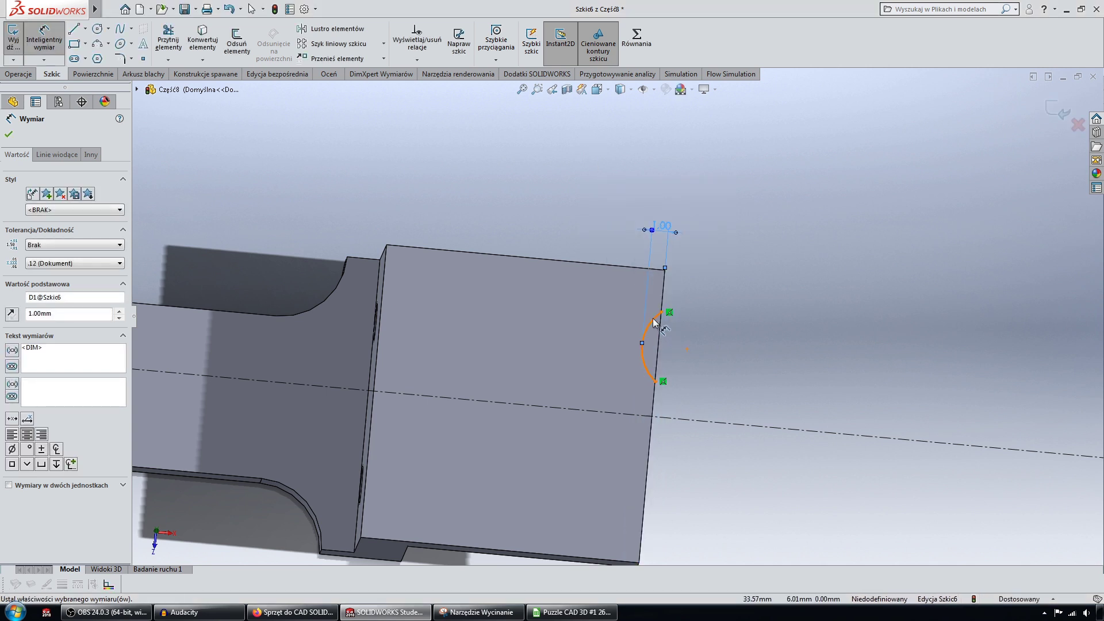
click(654, 323)
click(706, 333)
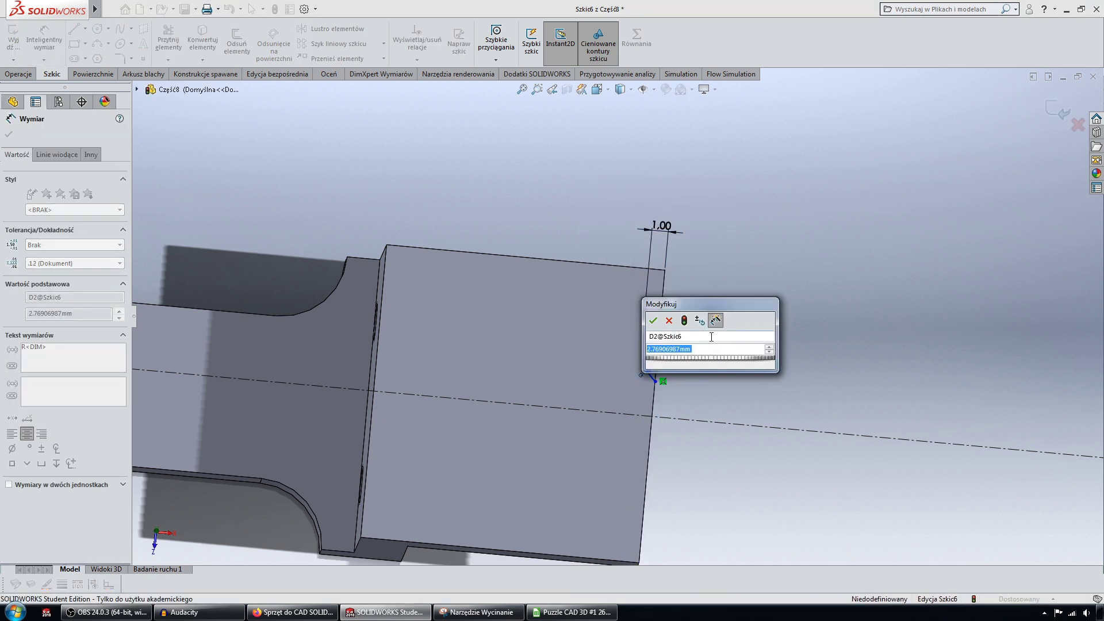
text(3)
key(Return)
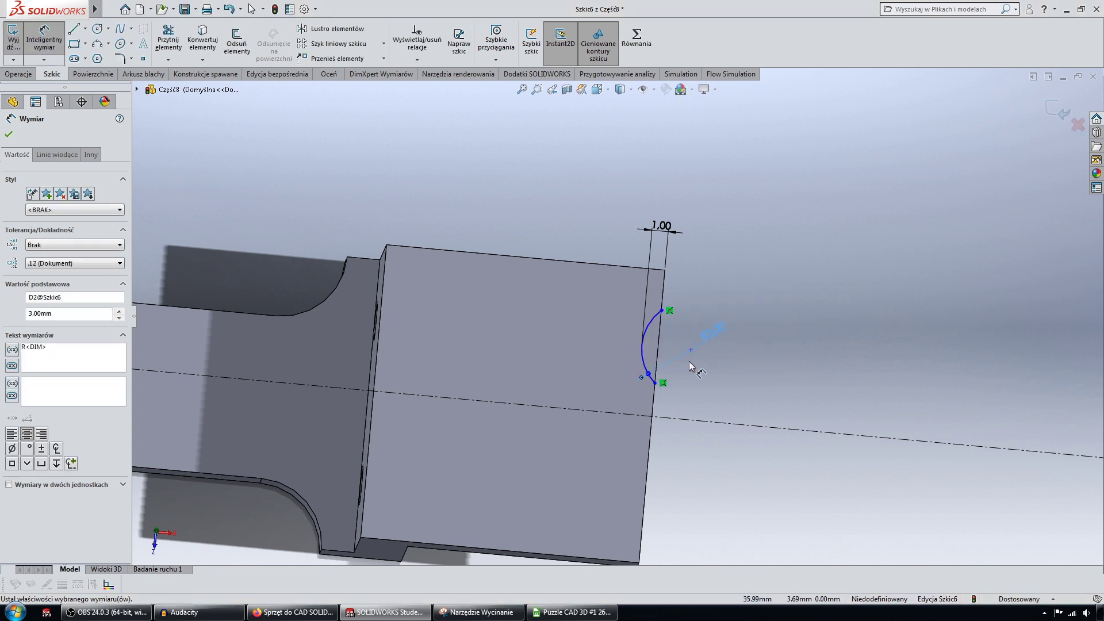
- Dimension the arc's centre 11.5 mm from the centreline
click(691, 351)
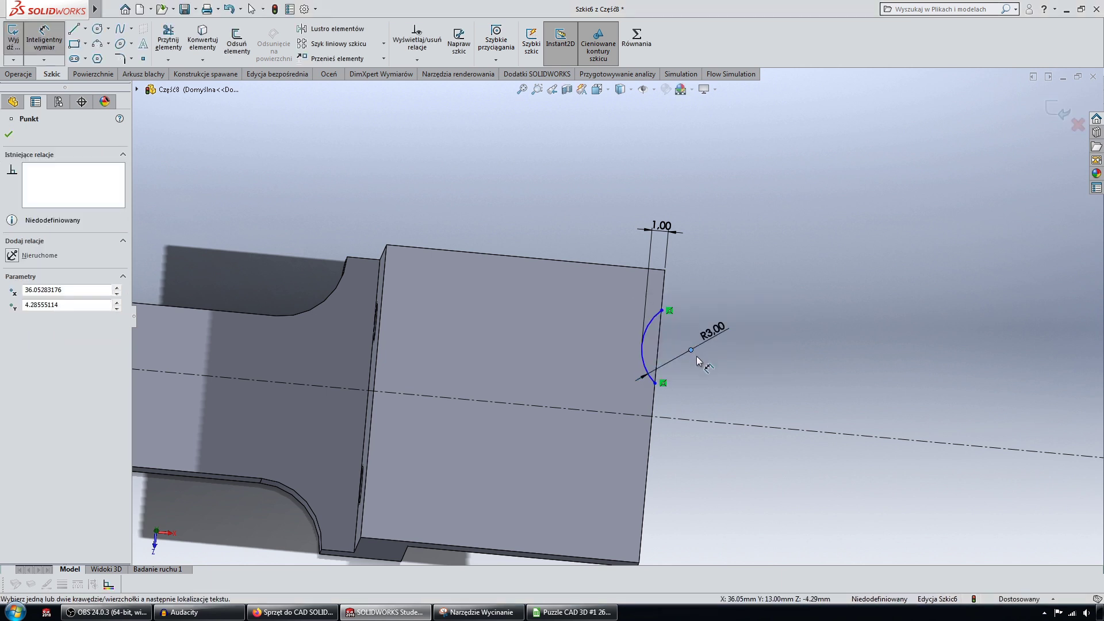
click(785, 430)
click(878, 454)
text(11,)
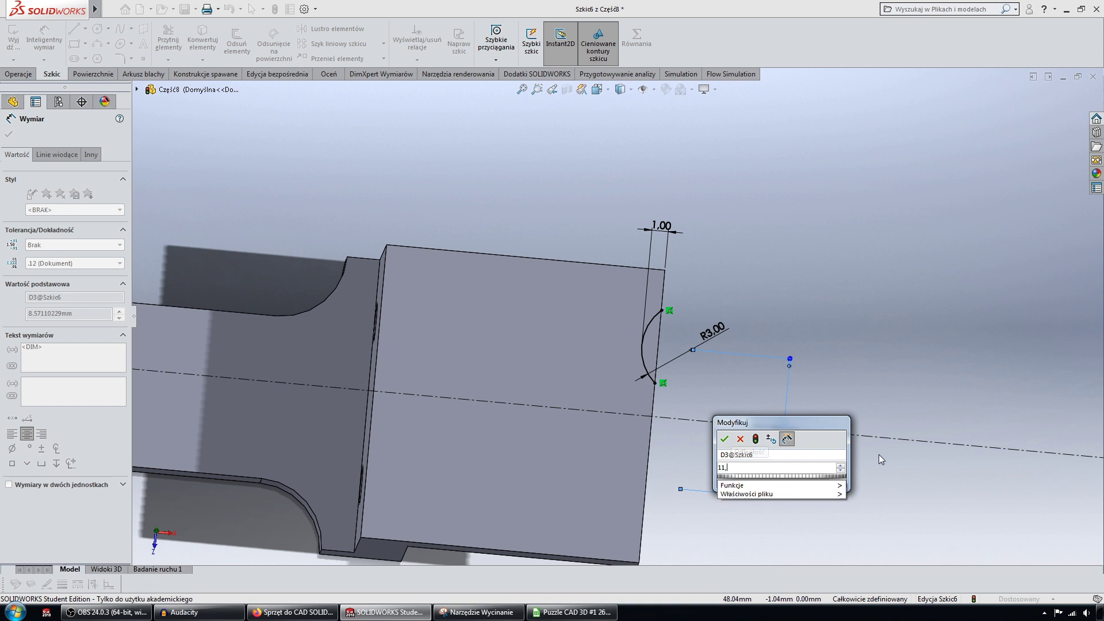
text(5)
key(Return)
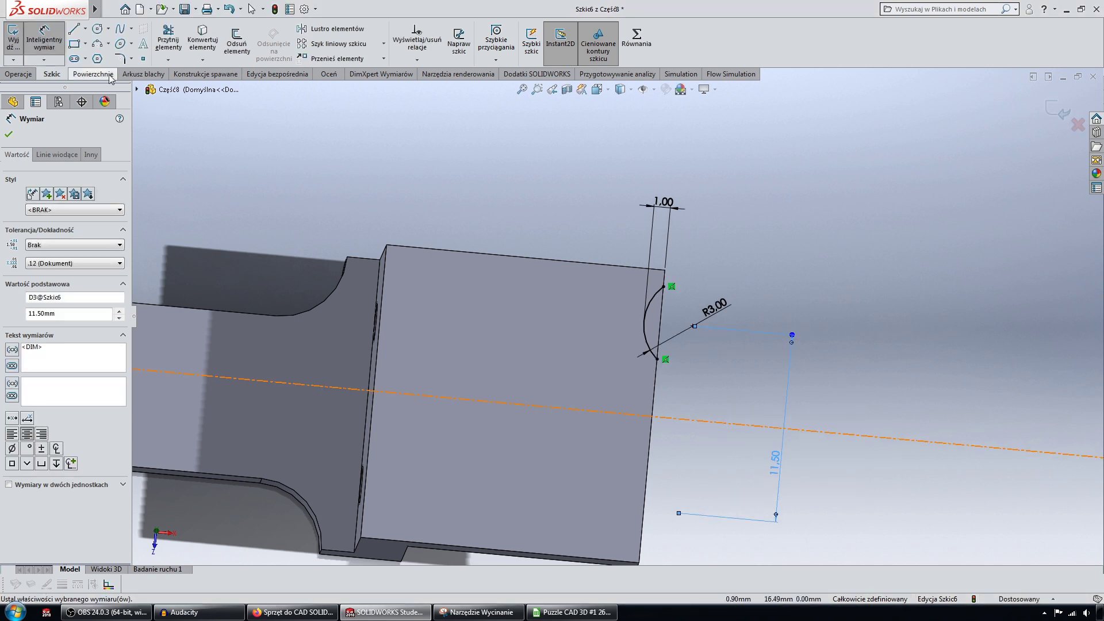
- Draw a vertical line closing the notch between the arc's ends
click(74, 33)
click(665, 286)
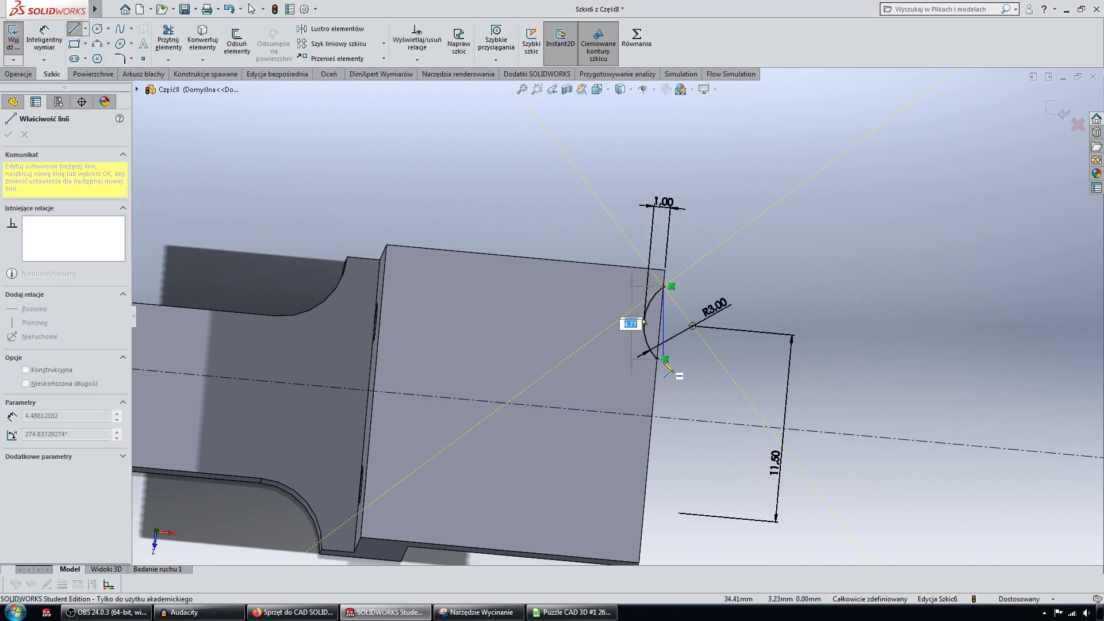
double_click(657, 359)
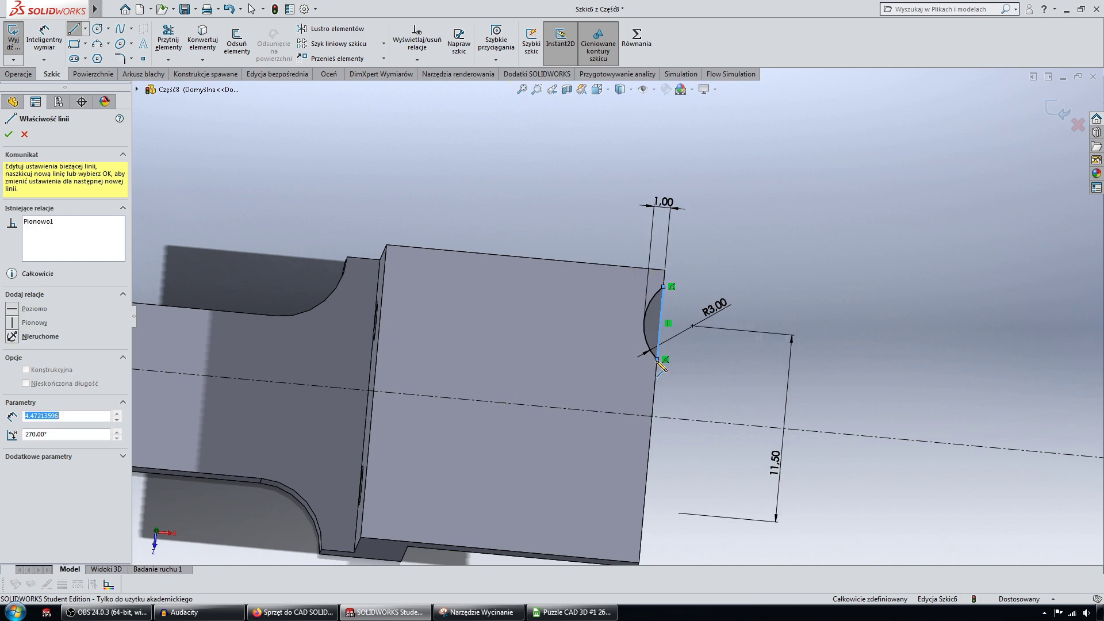
click(756, 265)
middle_drag(779, 233, 815, 240)
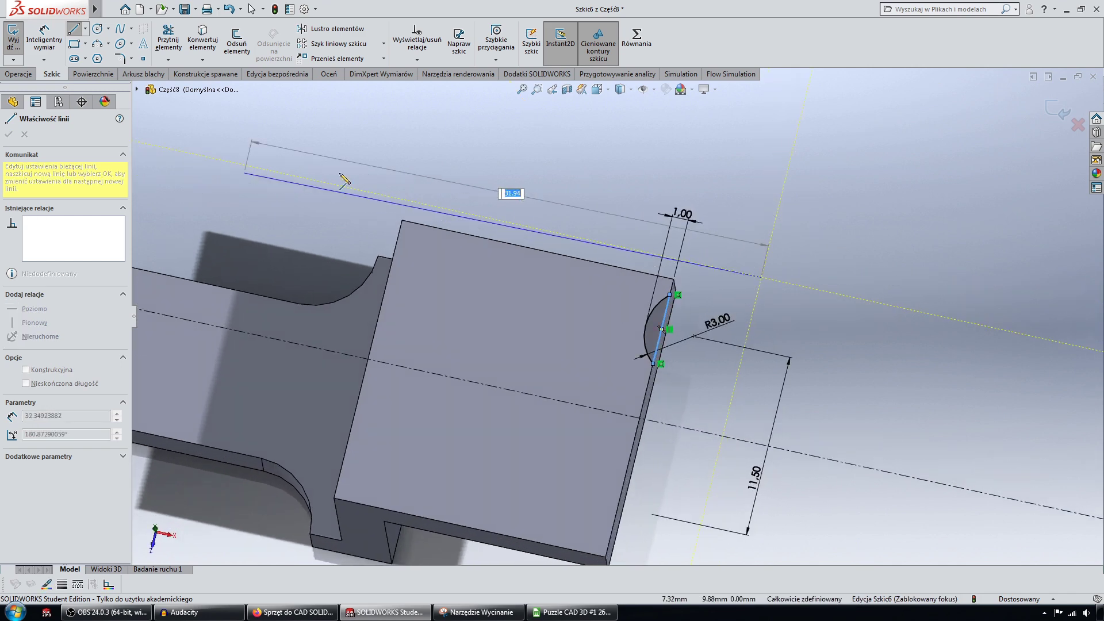
key(Escape)
mouse_move(598, 206)
middle_down()
mouse_move(541, 191)
mouse_move(346, 39)
middle_up()
- Mirror the notch arc and closing line across the centreline
click(346, 32)
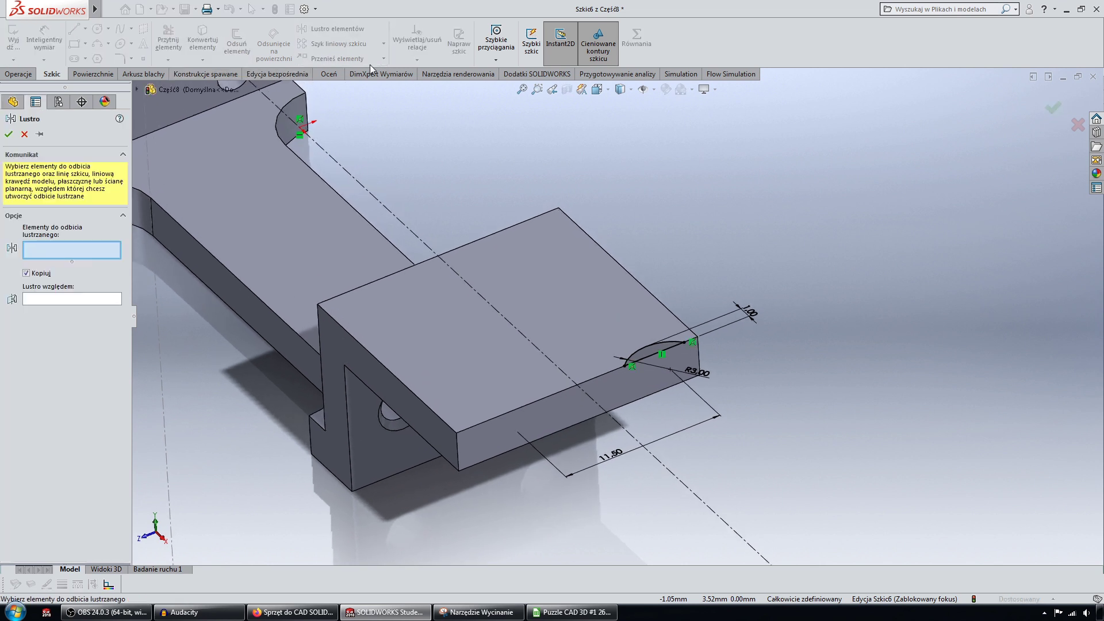
scroll(593, 219, down, 3)
scroll(557, 298, down, 1)
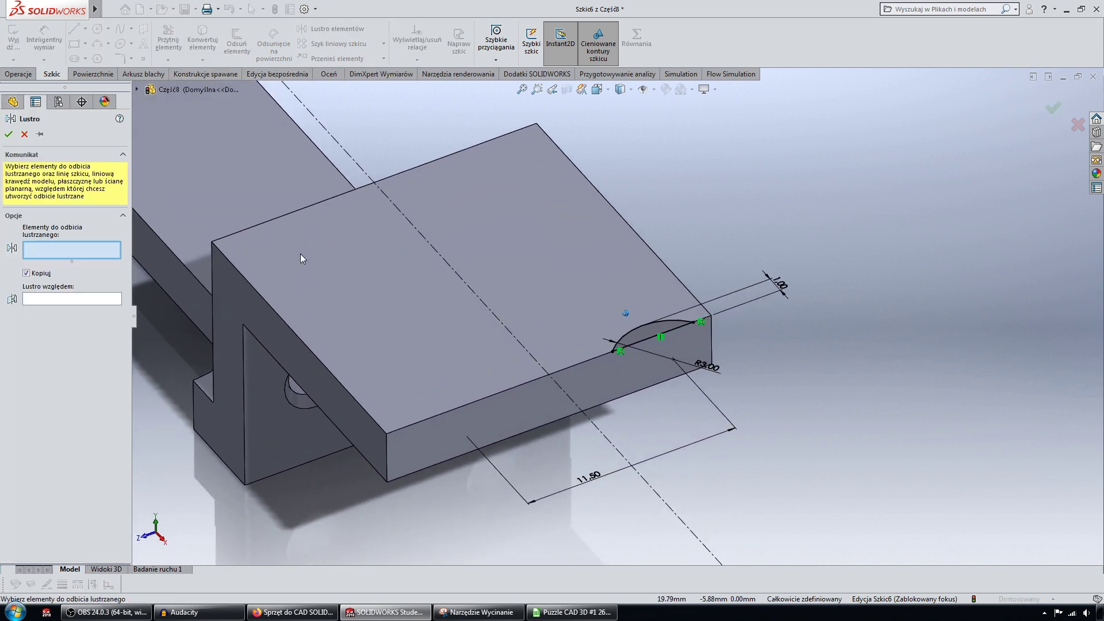
click(679, 320)
click(676, 330)
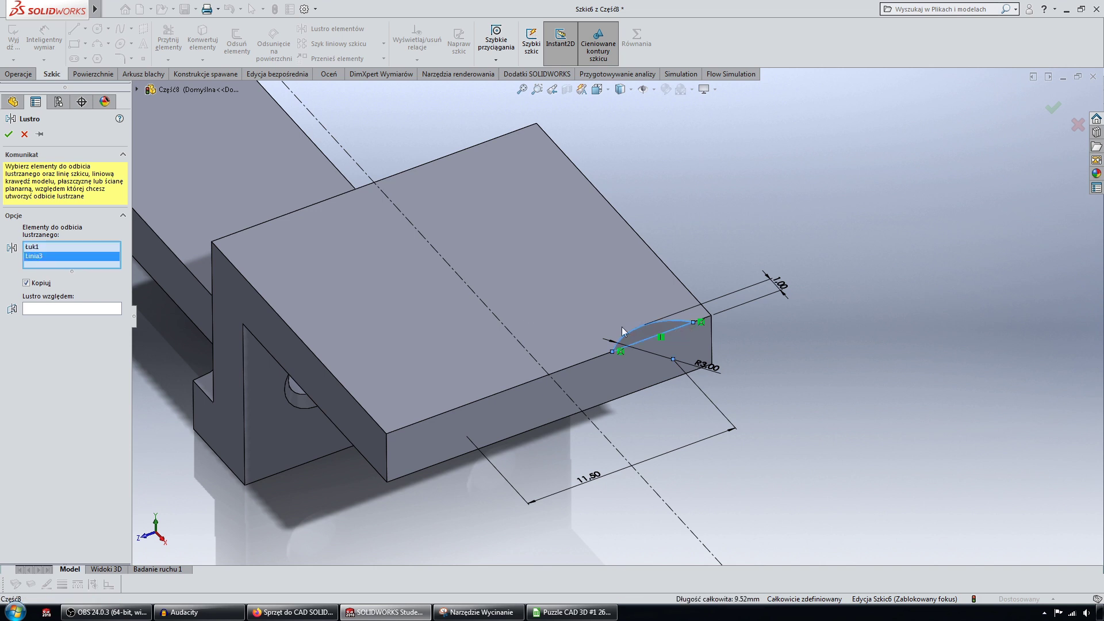
click(55, 308)
click(603, 440)
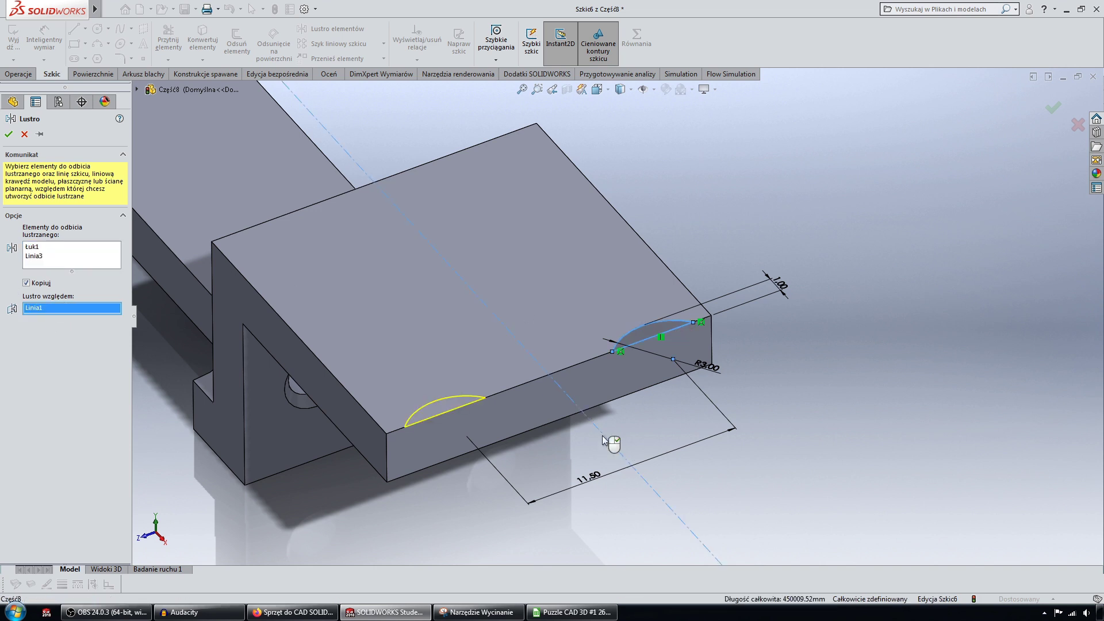
scroll(602, 438, up, 2)
scroll(602, 438, up, 2)
right_click(602, 436)
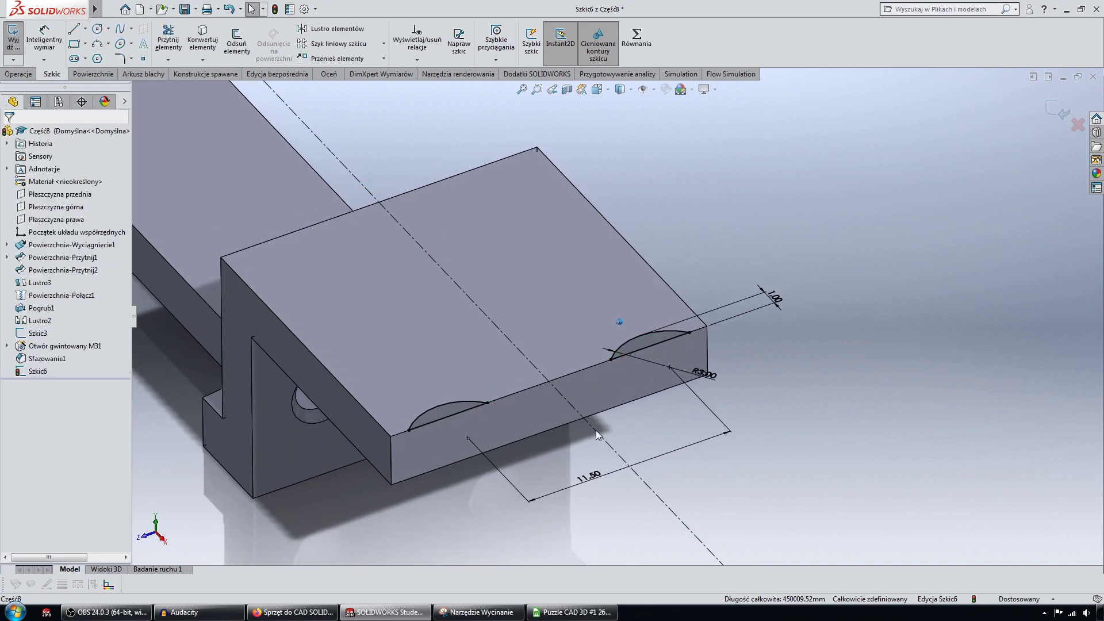
- Extrude-cut the two semicircular notch sketch through the flange with Up To Next
click(18, 73)
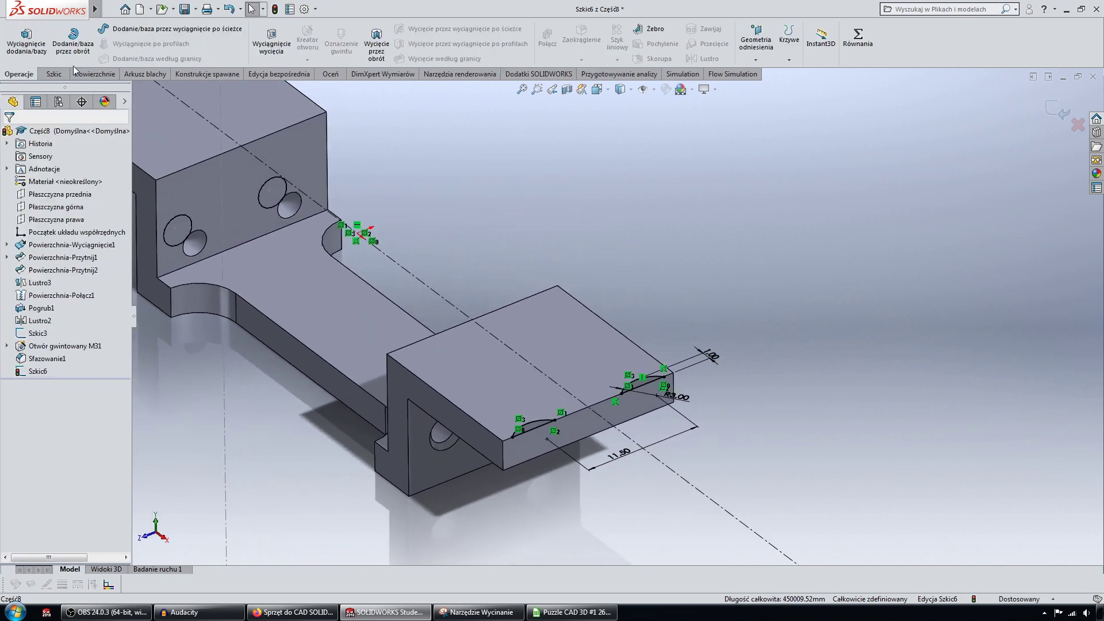
click(257, 53)
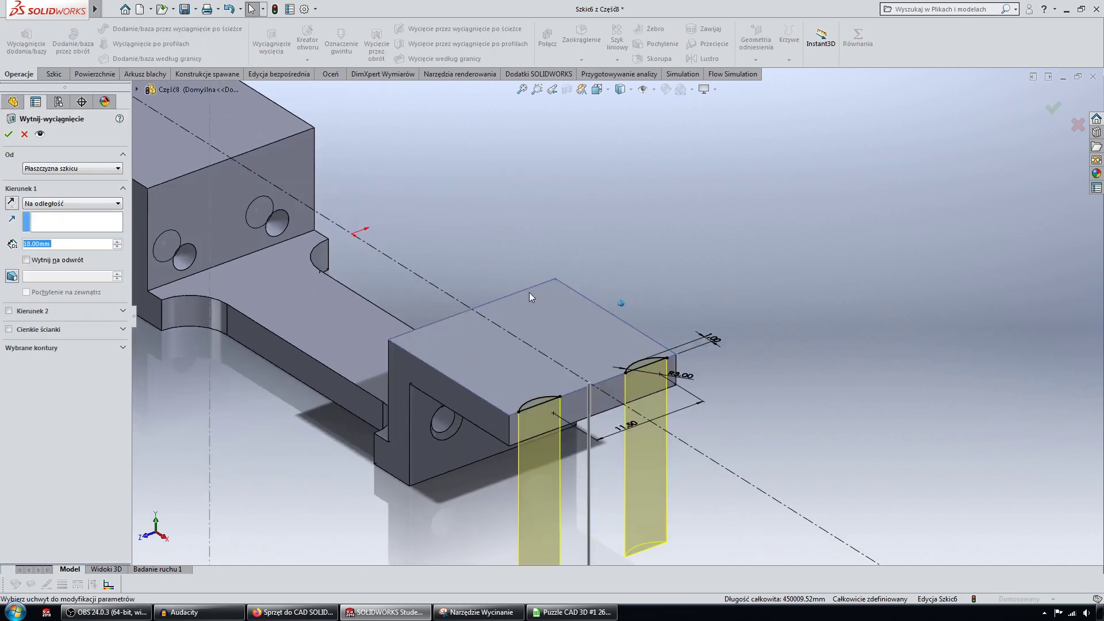
click(69, 203)
click(84, 236)
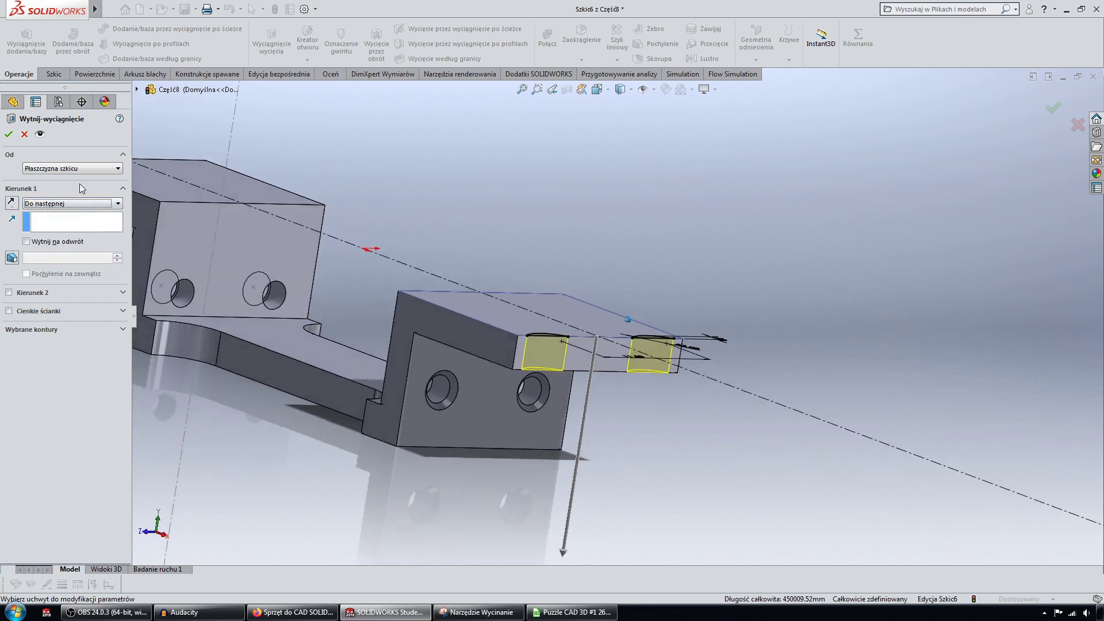
click(8, 134)
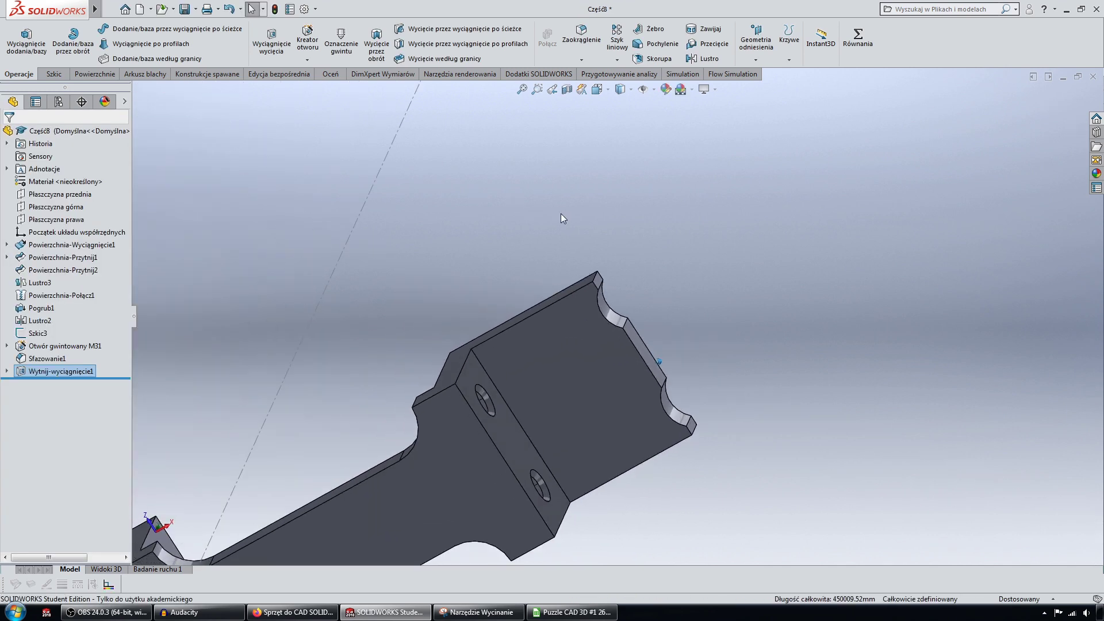
- Mirror the notch cut onto the opposite flange about Płaszczyzna prawa
click(703, 58)
mouse_move(705, 253)
middle_down()
mouse_move(631, 285)
mouse_move(576, 268)
mouse_move(393, 251)
mouse_move(163, 106)
middle_up()
click(137, 89)
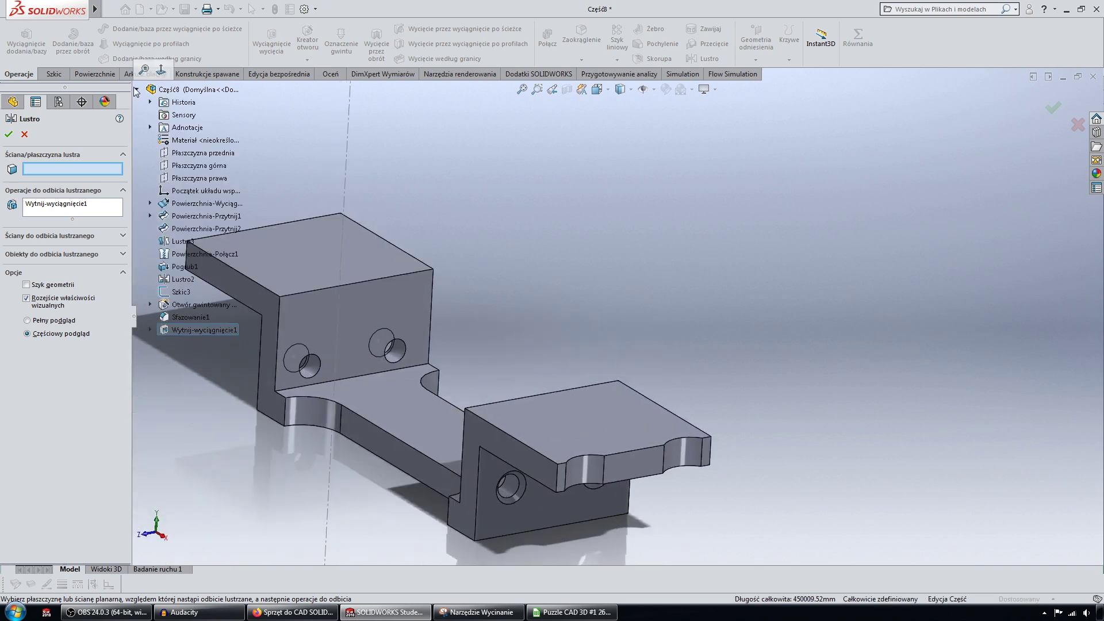
click(199, 178)
middle_drag(276, 299, 460, 322)
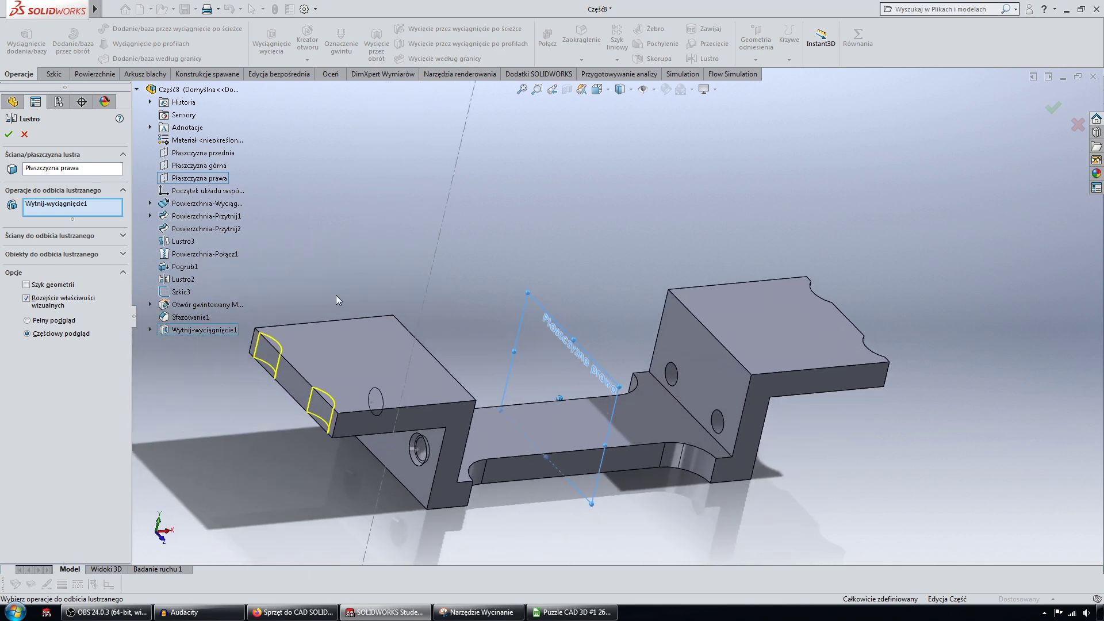
click(9, 134)
mouse_move(252, 226)
middle_down()
mouse_move(368, 219)
mouse_move(224, 246)
mouse_move(309, 246)
middle_up()
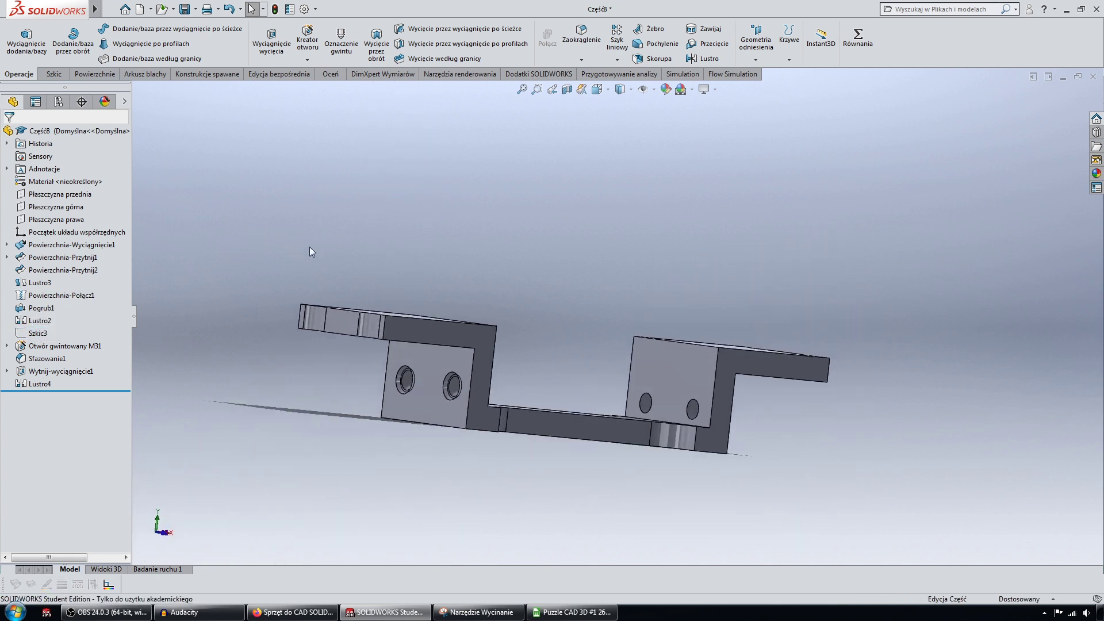
- Start a chamfer and clear the wrongly picked left flange top face
key(Down)
key(Down)
key(Down)
key(Left)
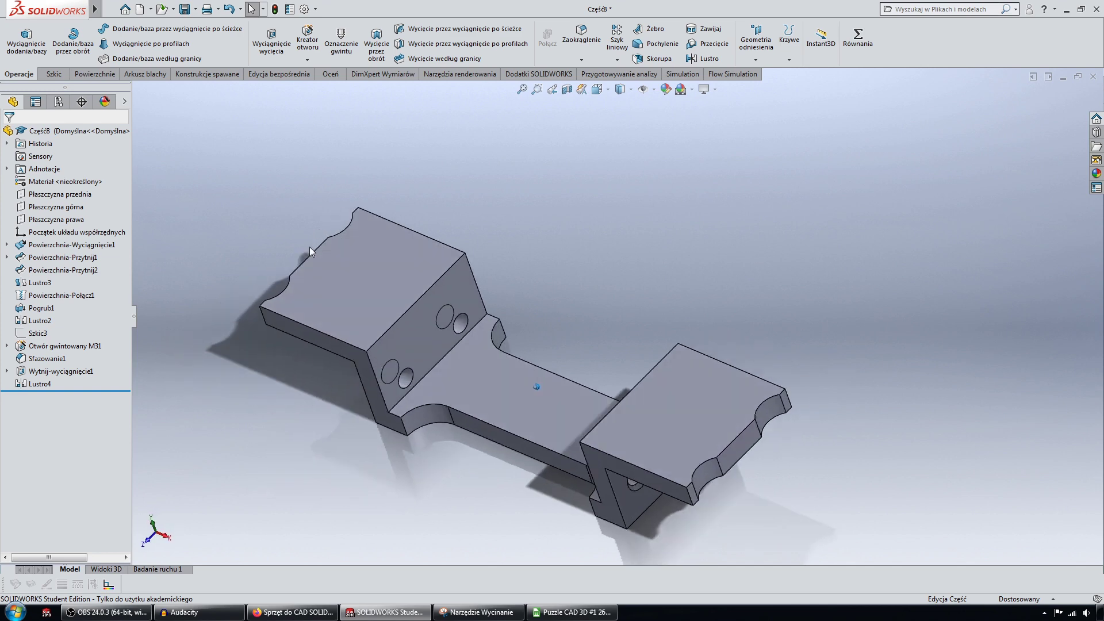
key(Left)
key(Up)
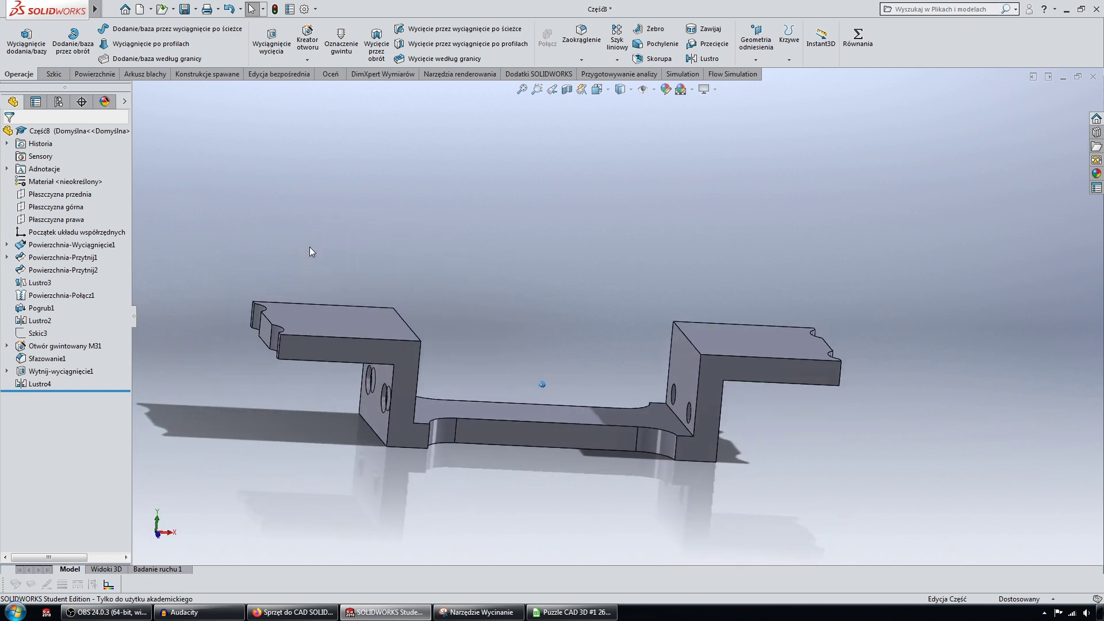
key(Up)
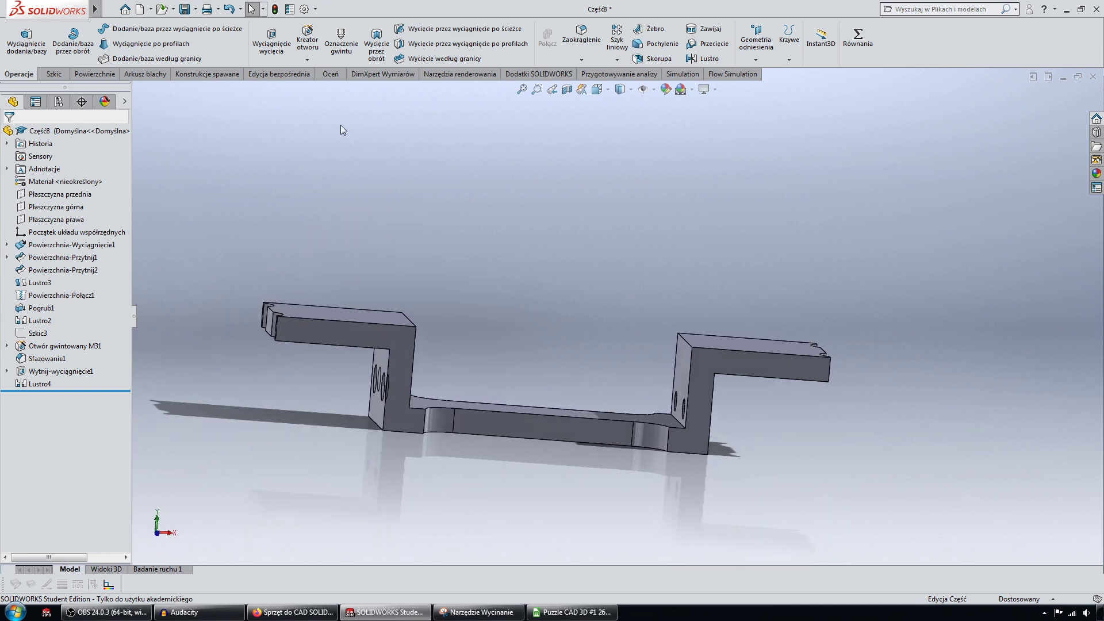
click(594, 59)
click(592, 89)
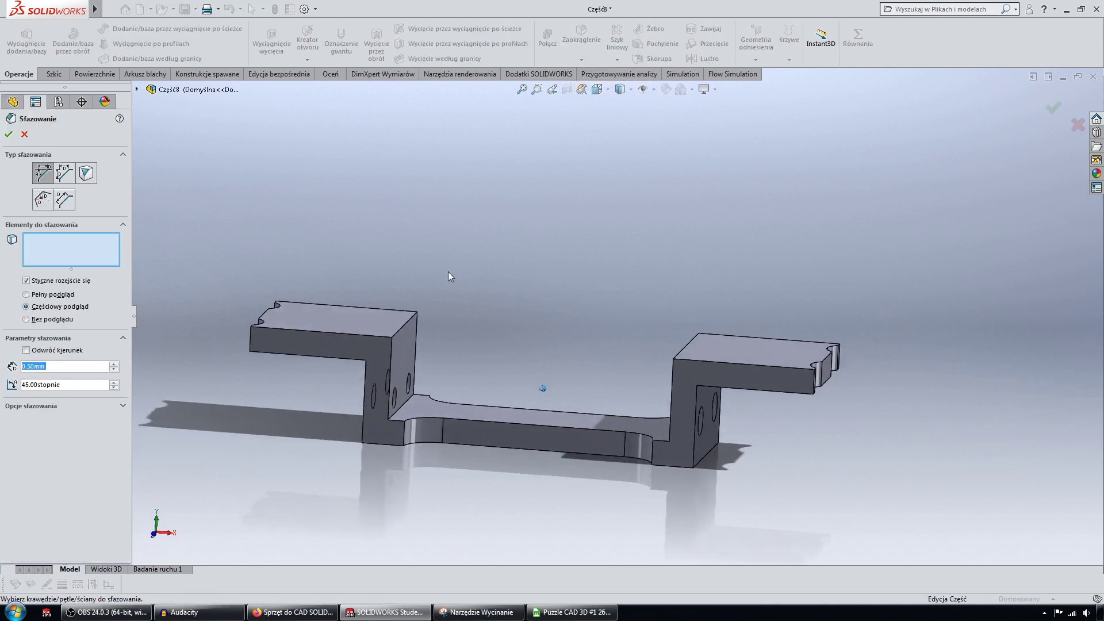
click(408, 319)
middle_drag(459, 317, 364, 296)
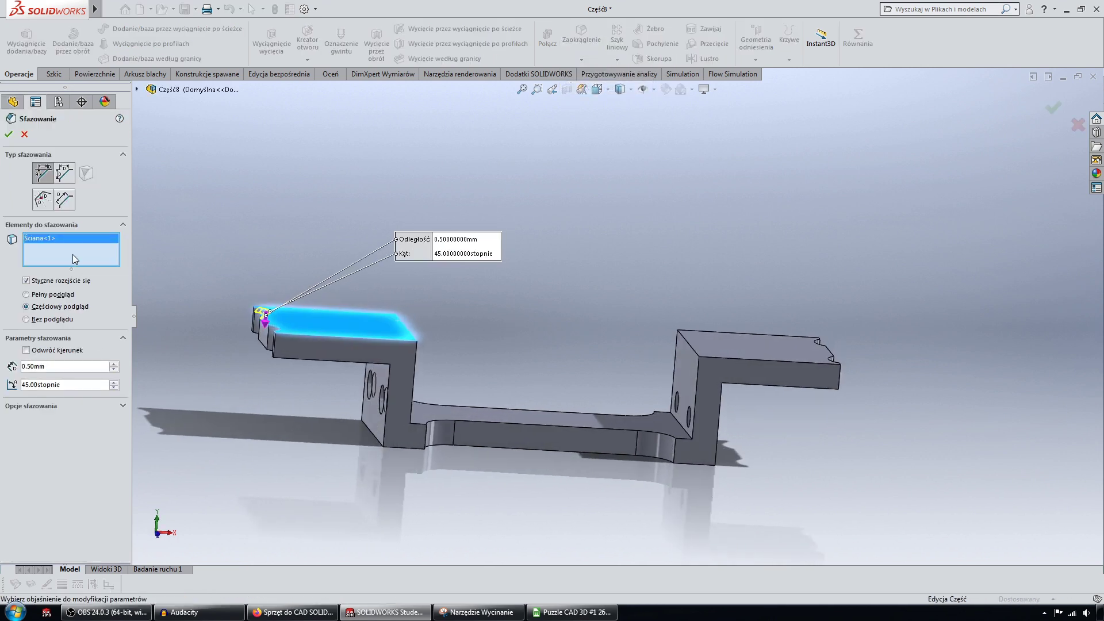
right_click(100, 260)
click(100, 261)
- Chamfer the four outer block edges at 1 mm and 45°
mouse_move(157, 257)
middle_down()
mouse_move(392, 322)
mouse_move(716, 367)
mouse_move(695, 357)
mouse_move(712, 416)
mouse_move(459, 446)
mouse_move(314, 418)
middle_up()
click(404, 327)
click(688, 353)
click(692, 404)
click(429, 463)
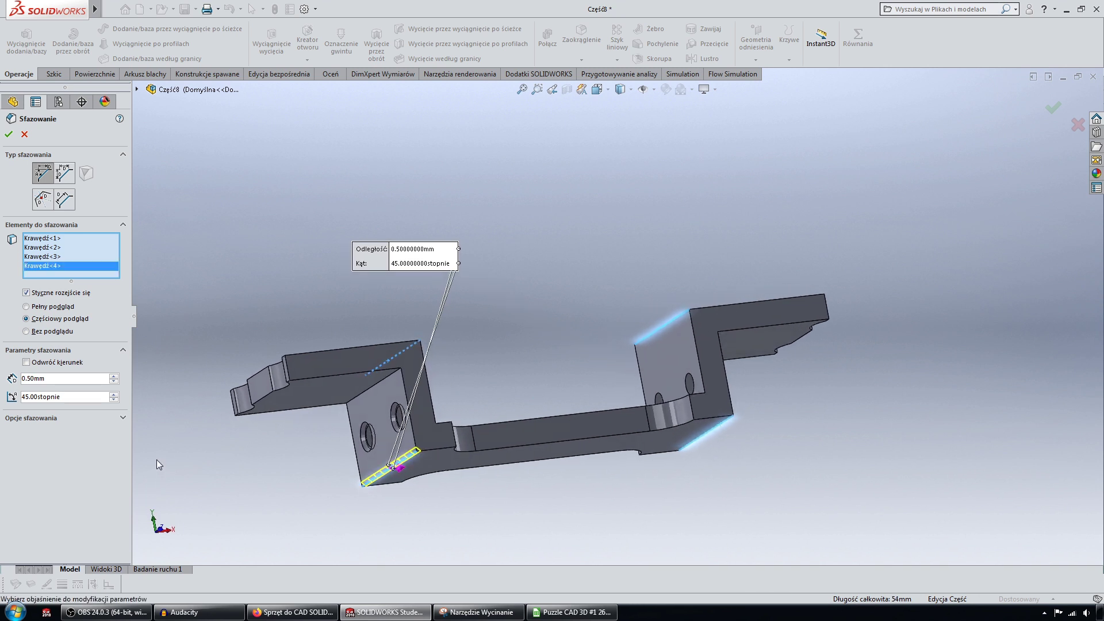
text(1)
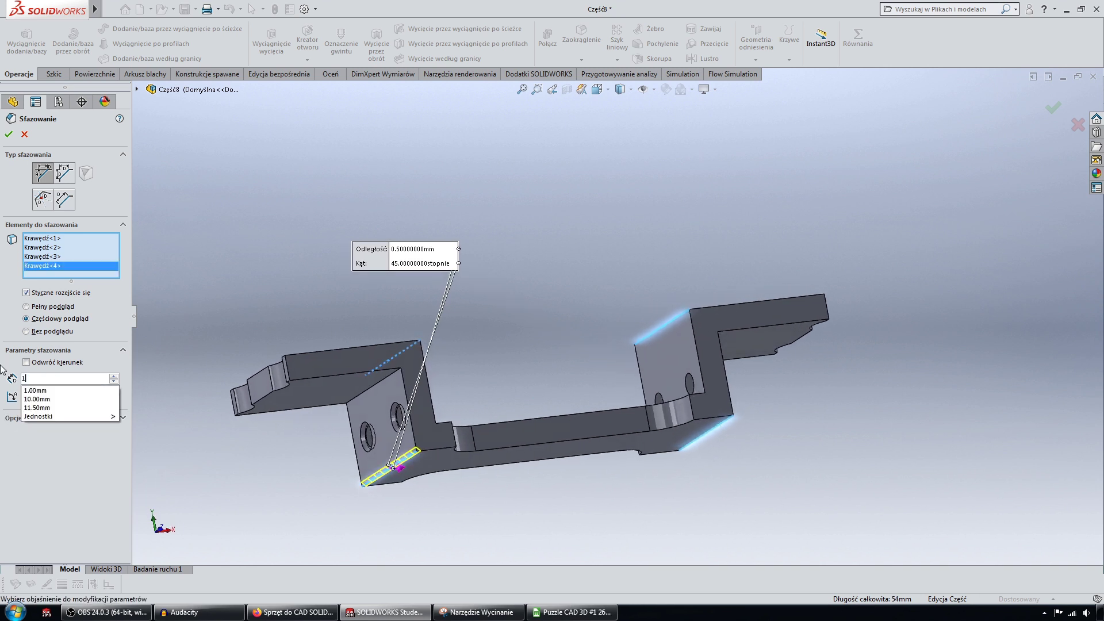
key(Return)
click(8, 134)
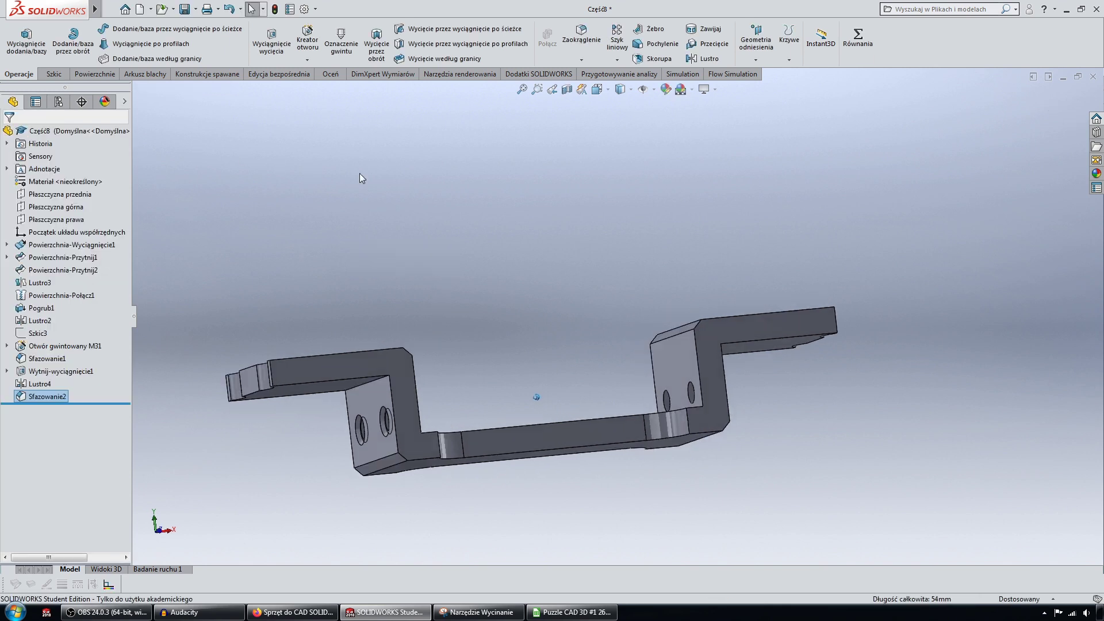
middle_drag(360, 173, 519, 142)
- Fillet the two inner root edges with a 1 mm radius
click(578, 37)
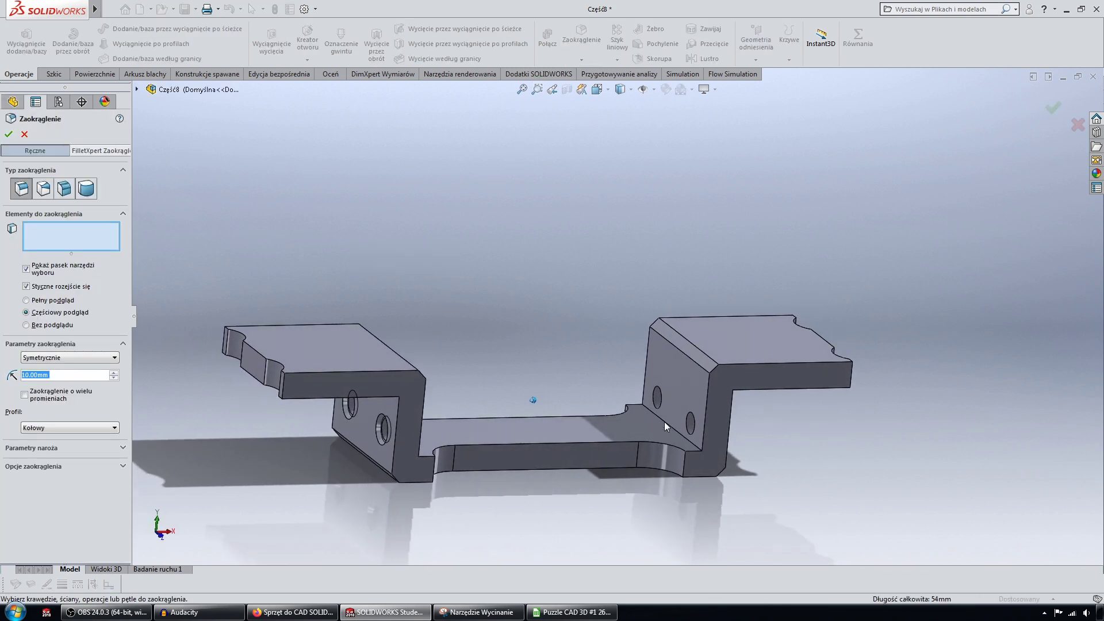
click(665, 422)
middle_drag(617, 426, 392, 392)
click(402, 386)
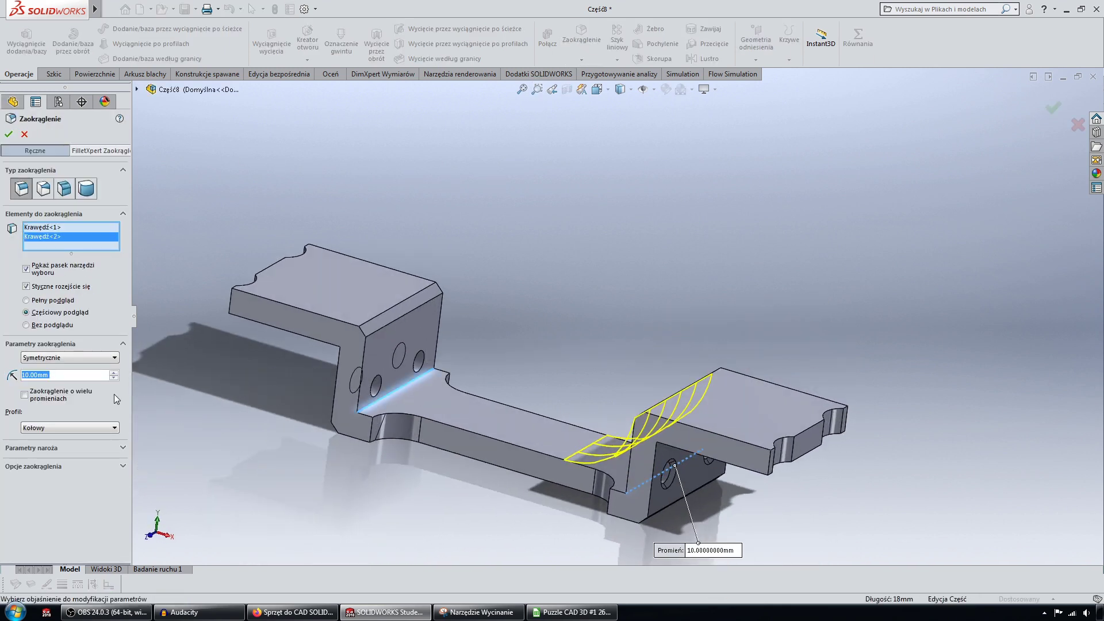
text(1)
click(8, 134)
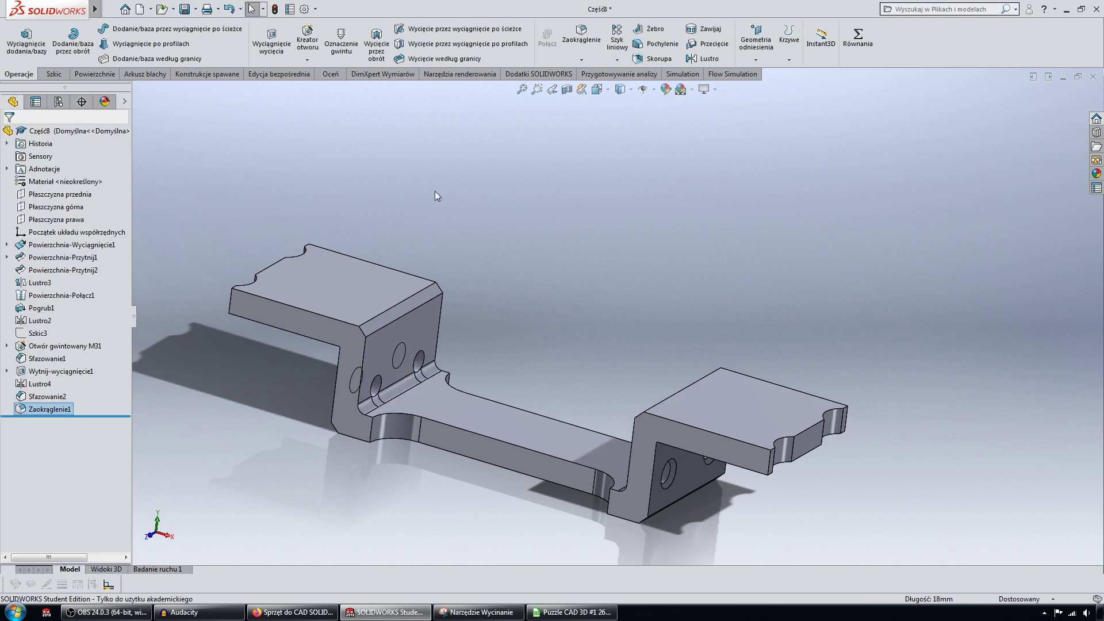
- Zoom and orbit to inspect the fillet and holes on the whole bracket
scroll(446, 343, down, 2)
scroll(500, 390, down, 5)
scroll(500, 390, up, 3)
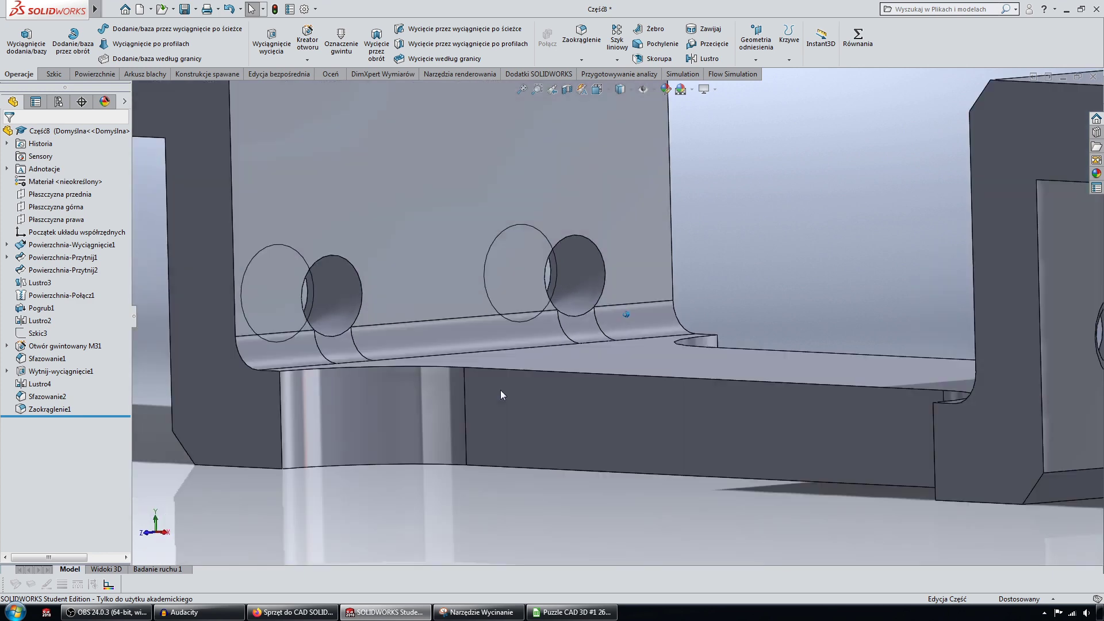
mouse_move(500, 390)
middle_down()
mouse_move(542, 367)
mouse_move(480, 360)
middle_up()
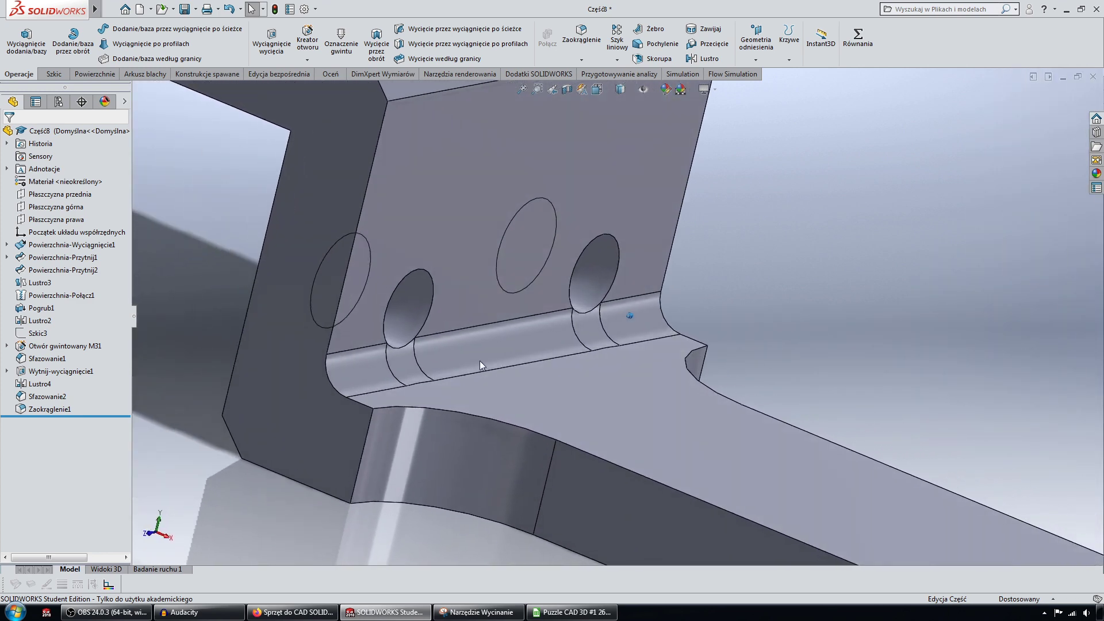
scroll(380, 356, up, 3)
middle_drag(381, 355, 739, 382)
scroll(839, 399, down, 4)
scroll(806, 392, down, 1)
scroll(806, 393, up, 3)
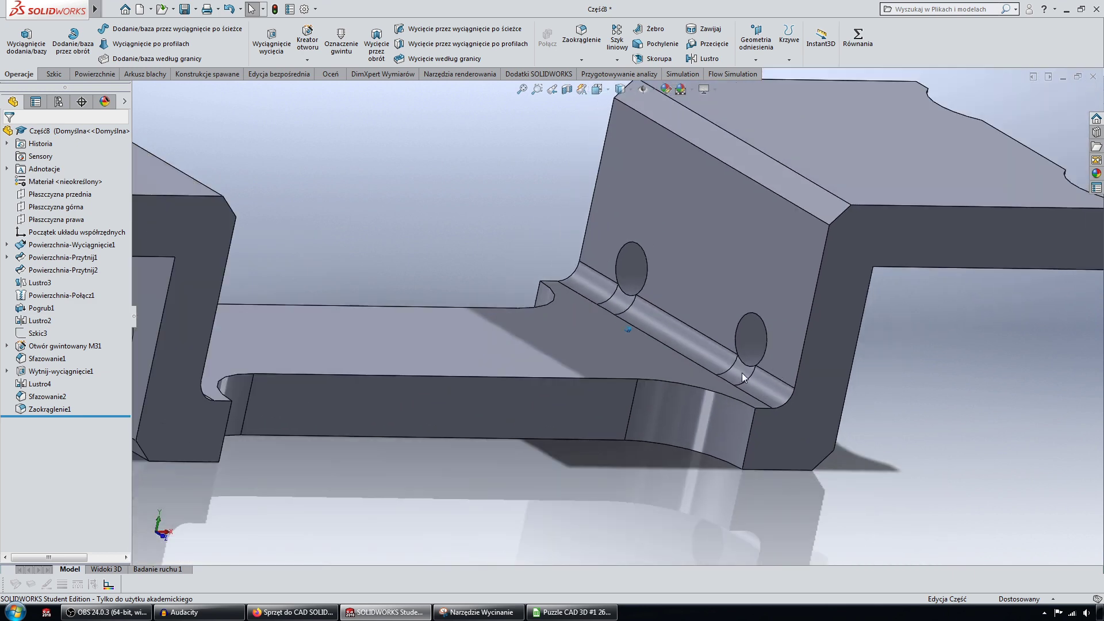
- Edit fillet Zaokrąglenie1 to a 0.5 mm radius
click(49, 409)
click(60, 369)
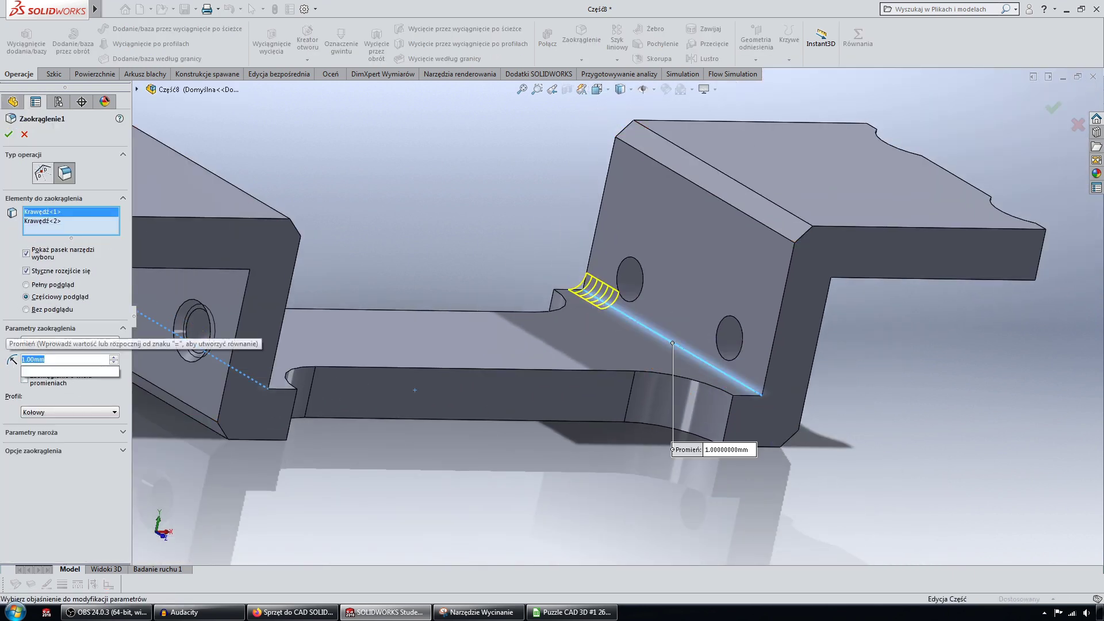
text(0,5)
key(Return)
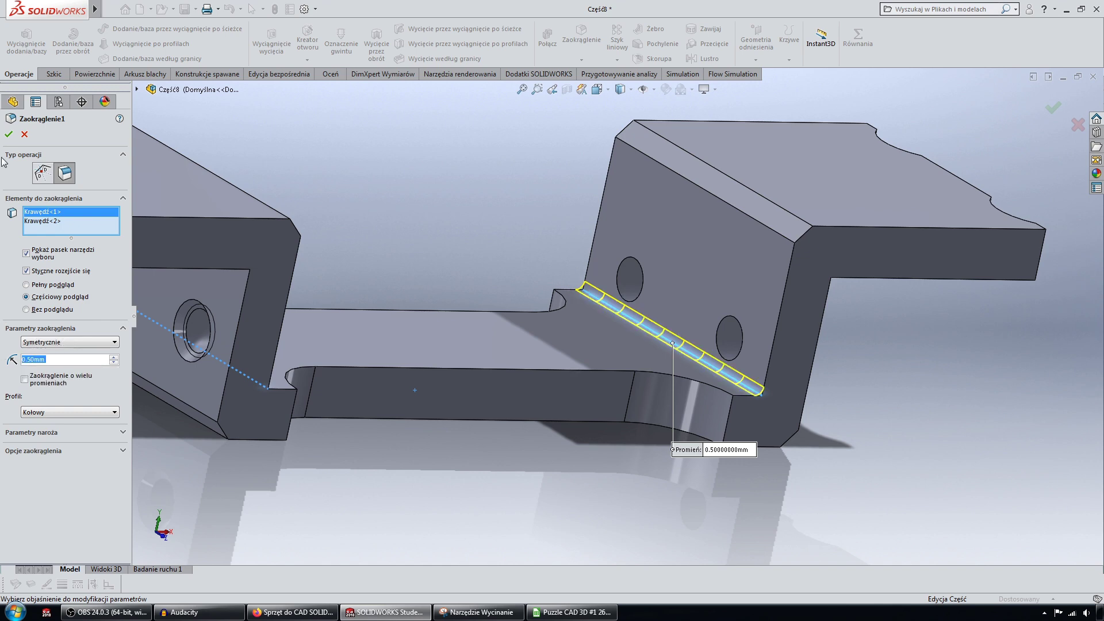
key(Return)
- Rotate the model with arrow keys to inspect it, then bring up the SolidExpert page in Firefox
scroll(388, 154, up, 3)
middle_drag(388, 154, 477, 324)
key(Left)
key(Left)
key(Left)
key(Left)
key(Left)
key(Left)
key(Left)
key(Left)
key(Left)
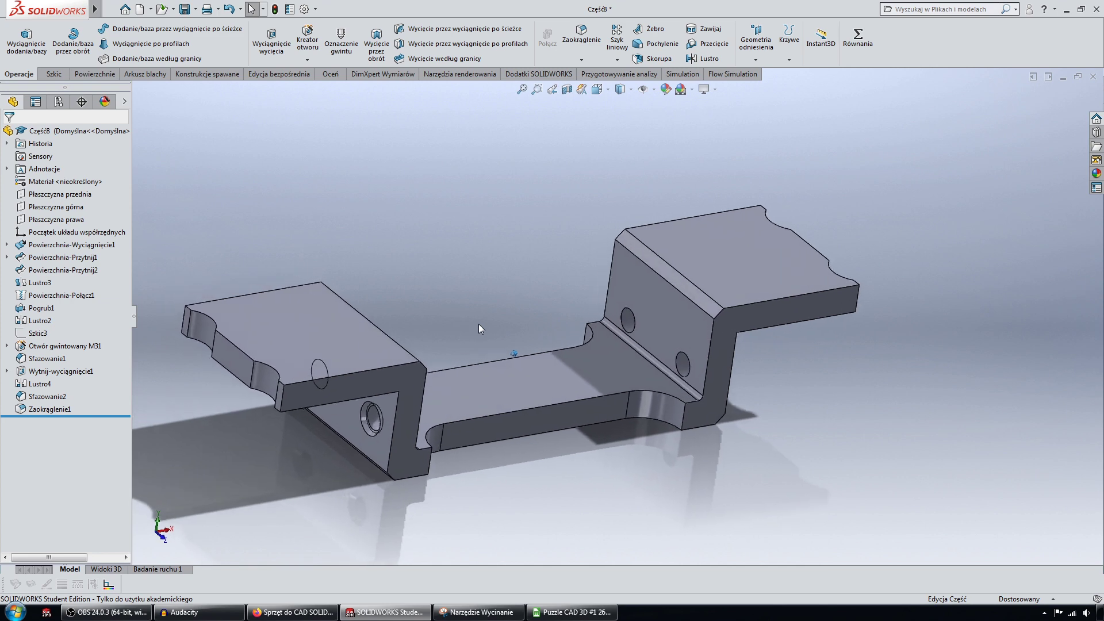
key(Left)
key(Left)
key(Left)
key(Left)
key(Left)
key(Left)
key(Left)
key(Left)
key(Left)
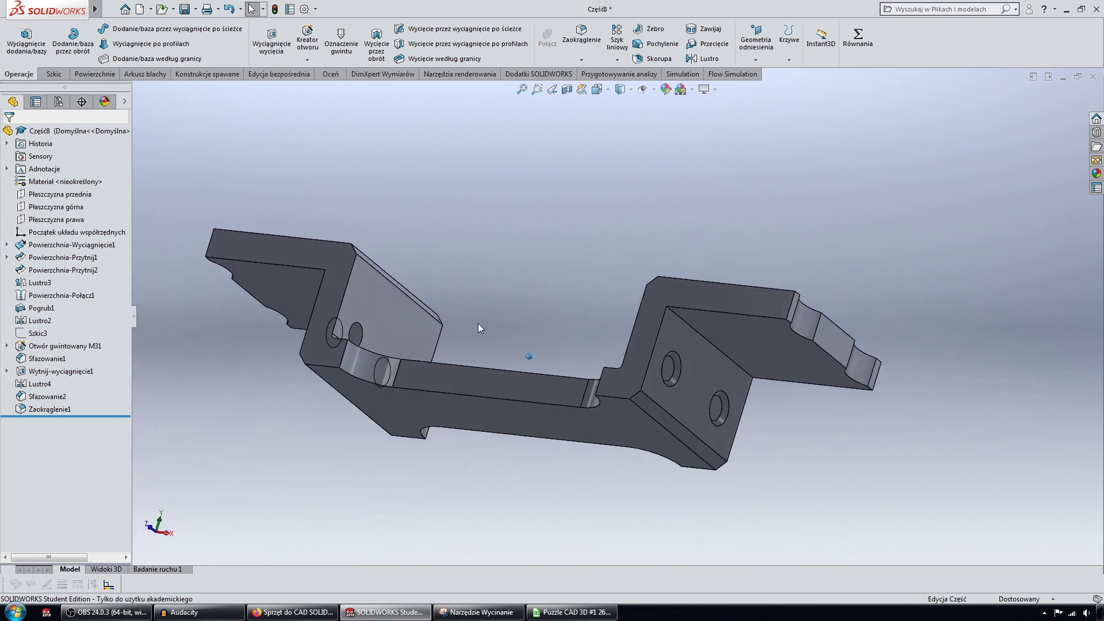
key(Left)
key(Left)
key(Left)
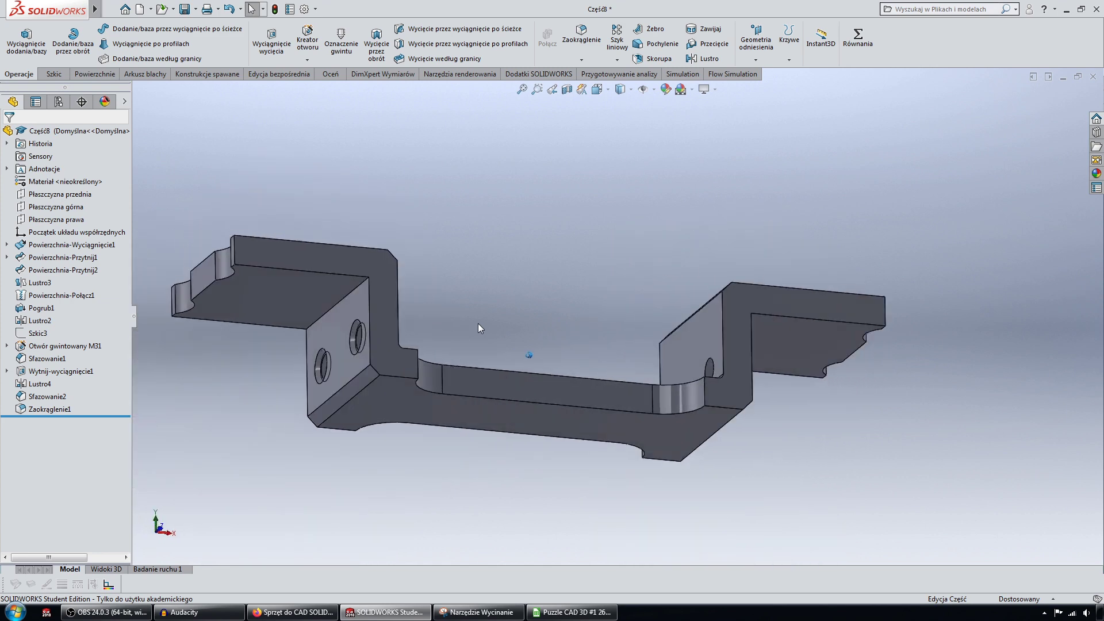
key(Left)
key(Left)
key(Down)
key(Down)
key(Down)
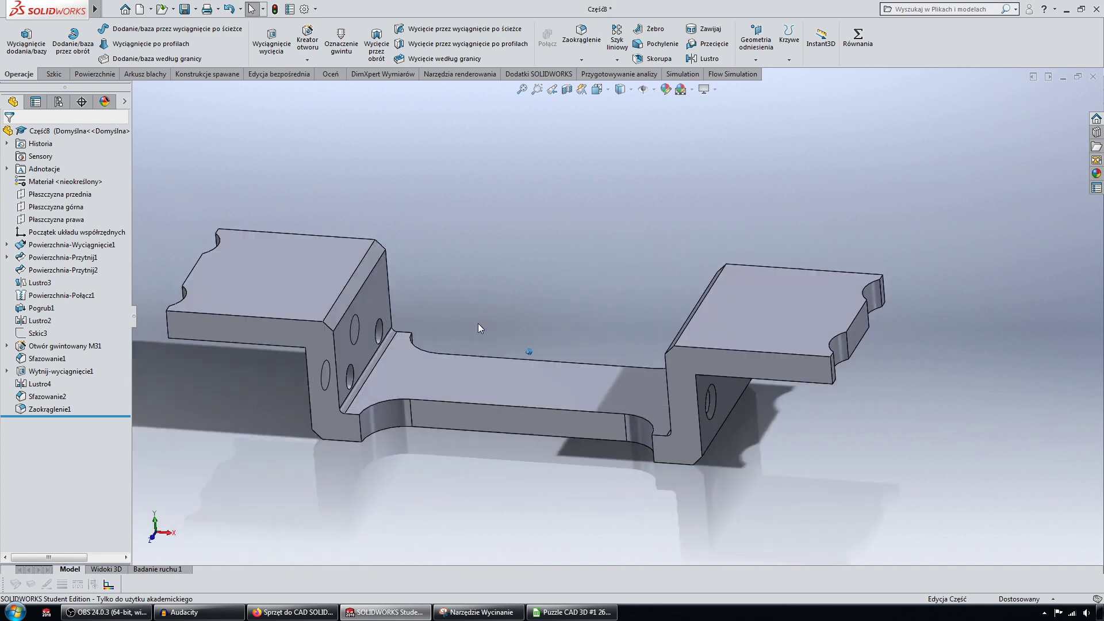
key(Down)
key(Left)
key(Left)
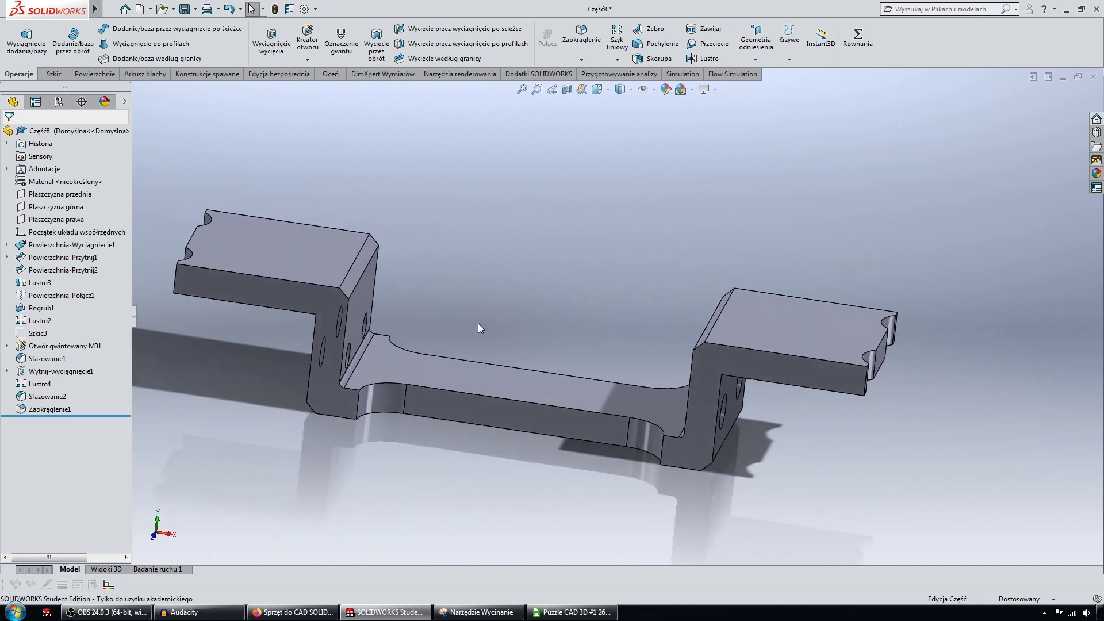
key(Left)
key(Down)
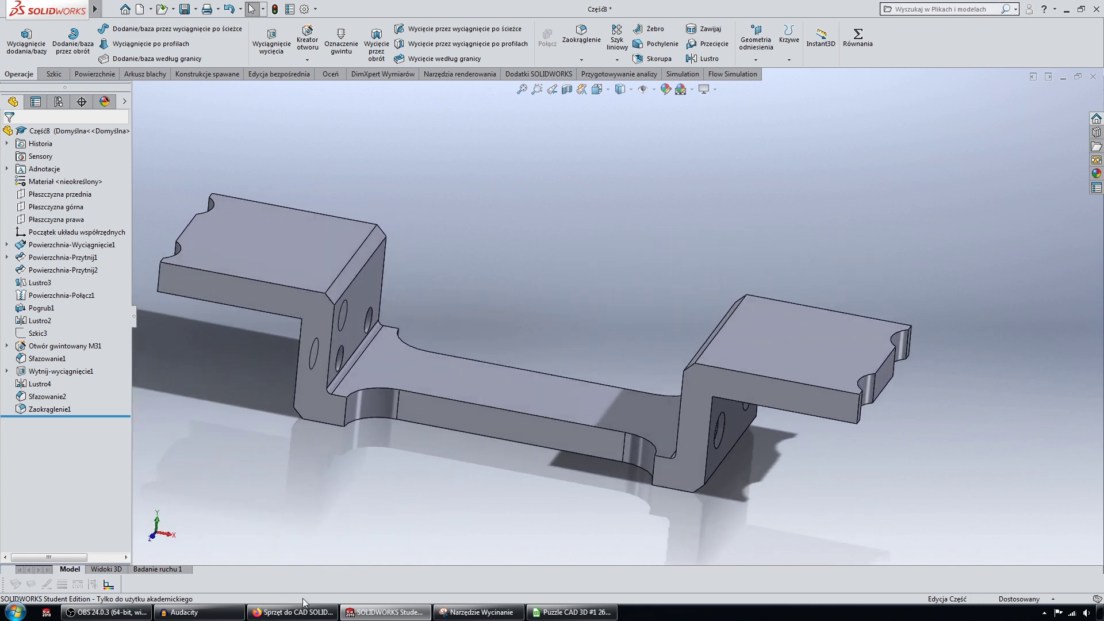
click(300, 611)
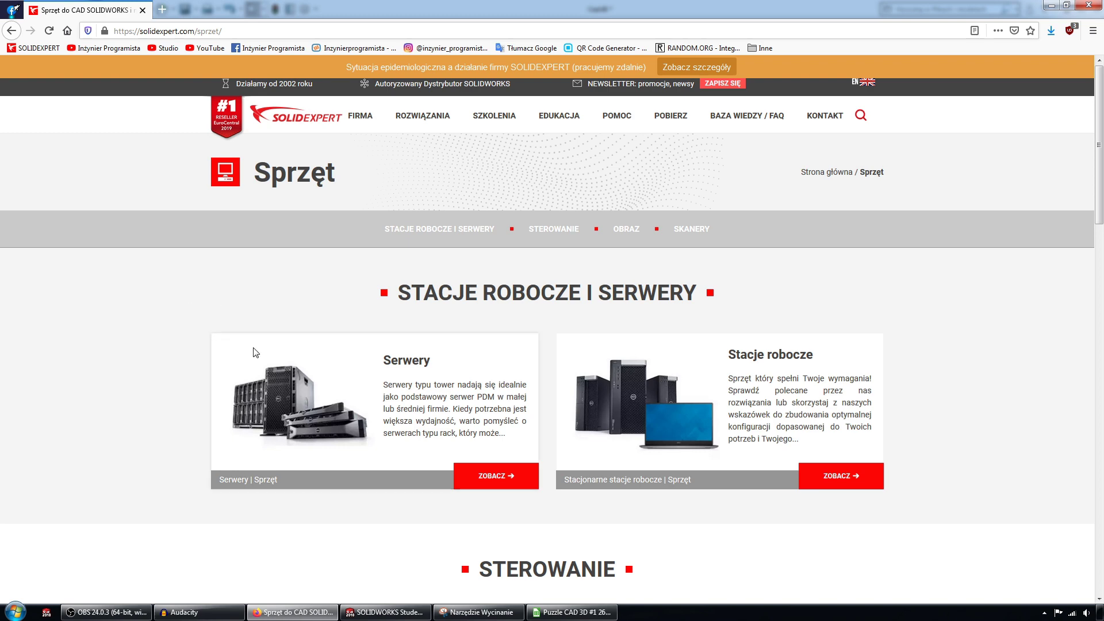
- Scroll through the Sprzęt page's servers, mice, monitors and scanner sections and back up
scroll(256, 352, down, 3)
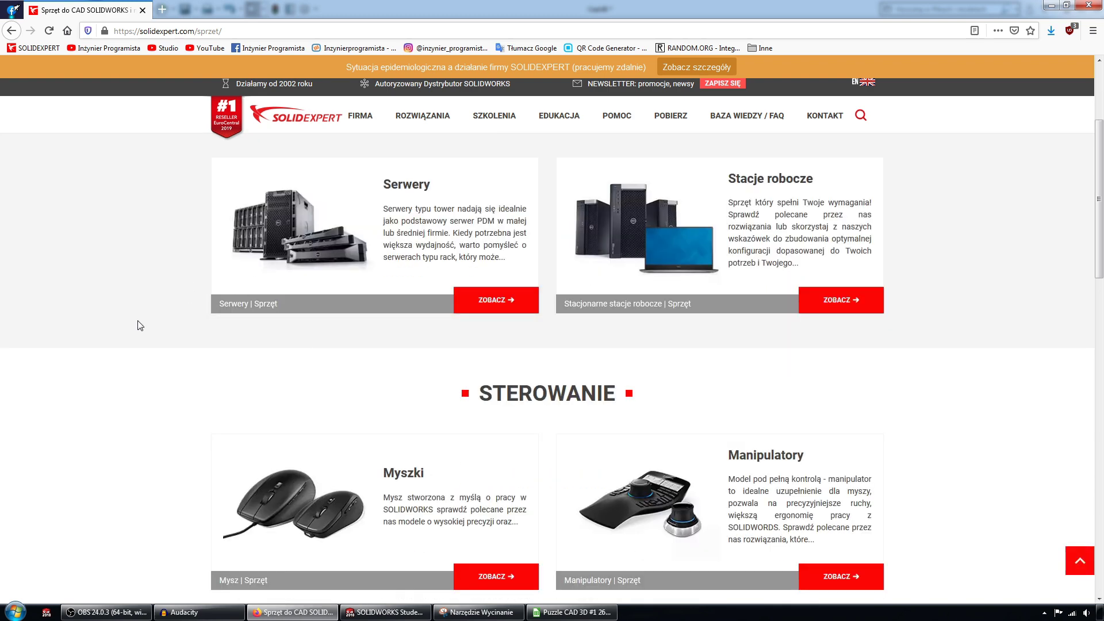
scroll(139, 325, up, 3)
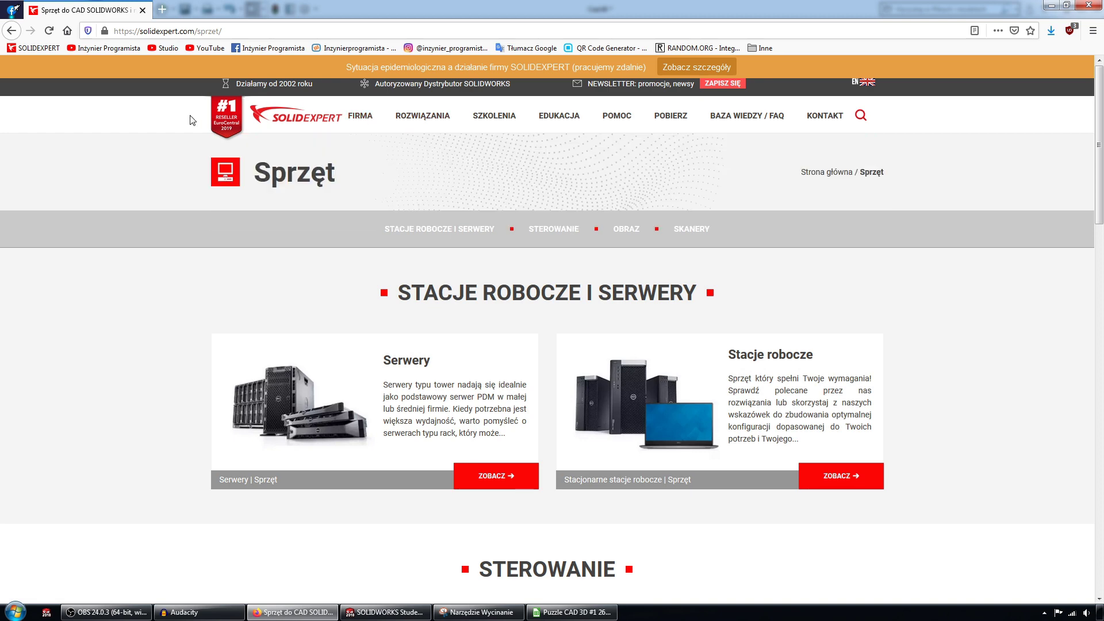
scroll(237, 322, down, 3)
scroll(237, 322, down, 2)
scroll(237, 322, down, 4)
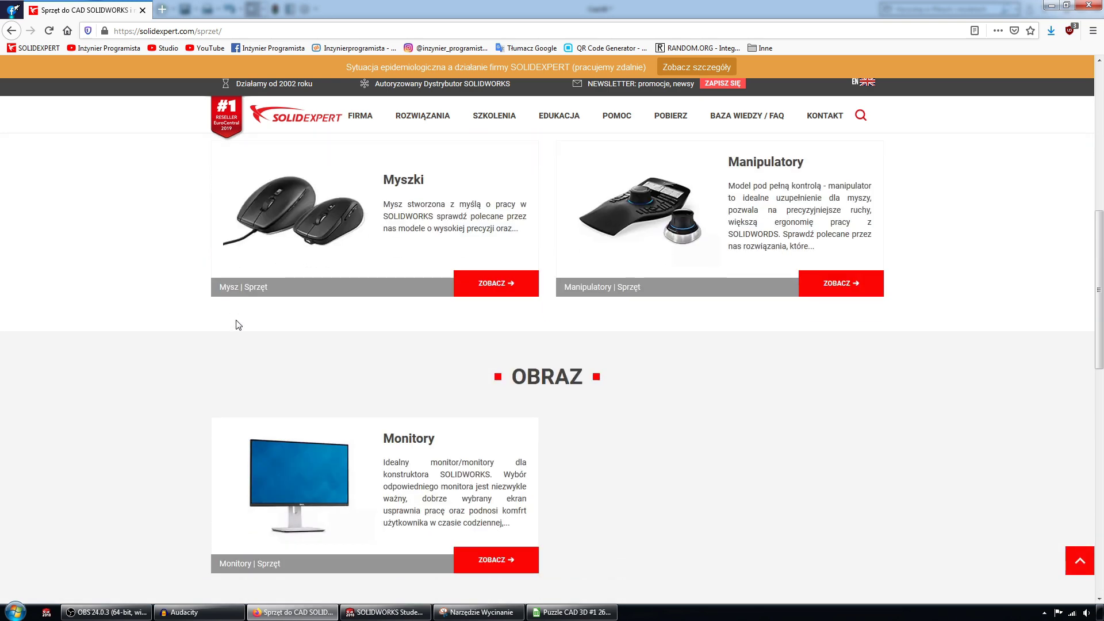
scroll(239, 316, down, 3)
scroll(204, 252, down, 4)
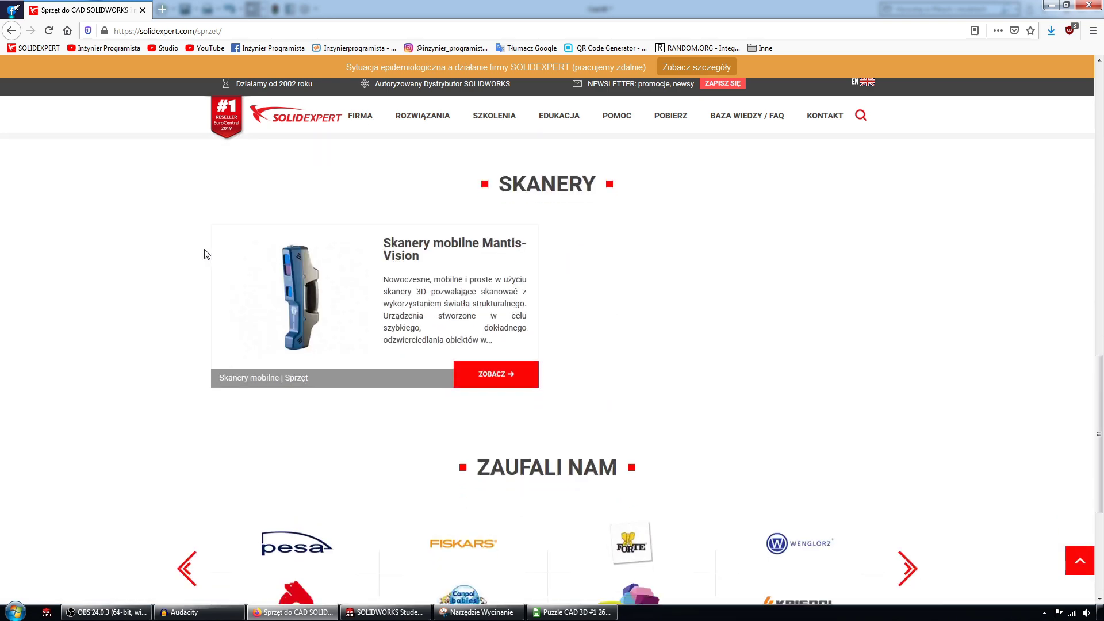
scroll(207, 254, up, 5)
scroll(207, 254, up, 7)
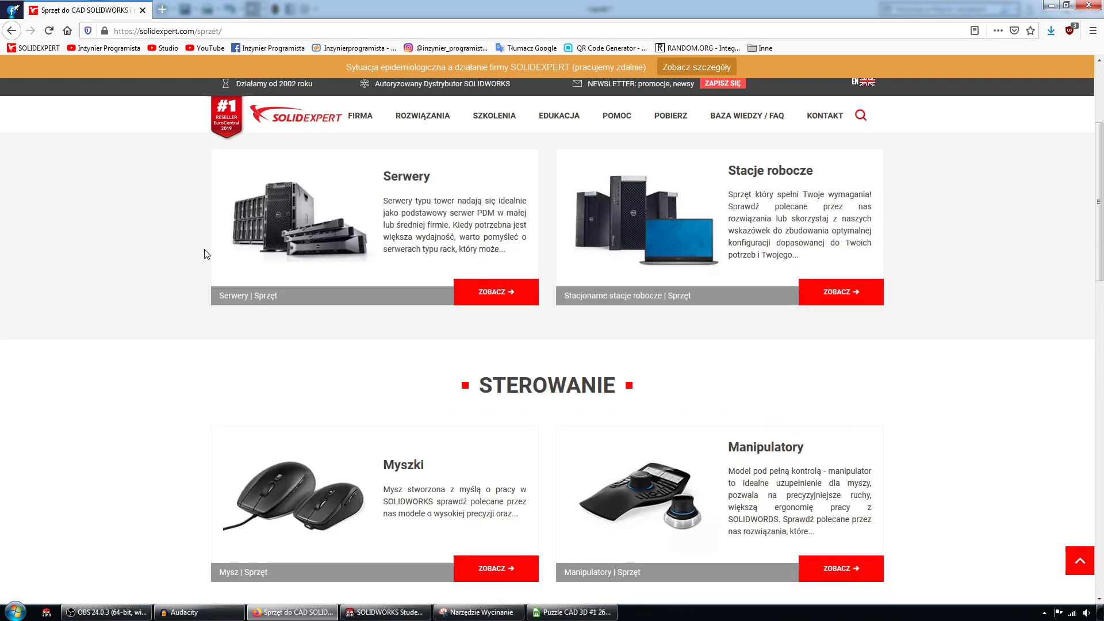
scroll(207, 254, up, 3)
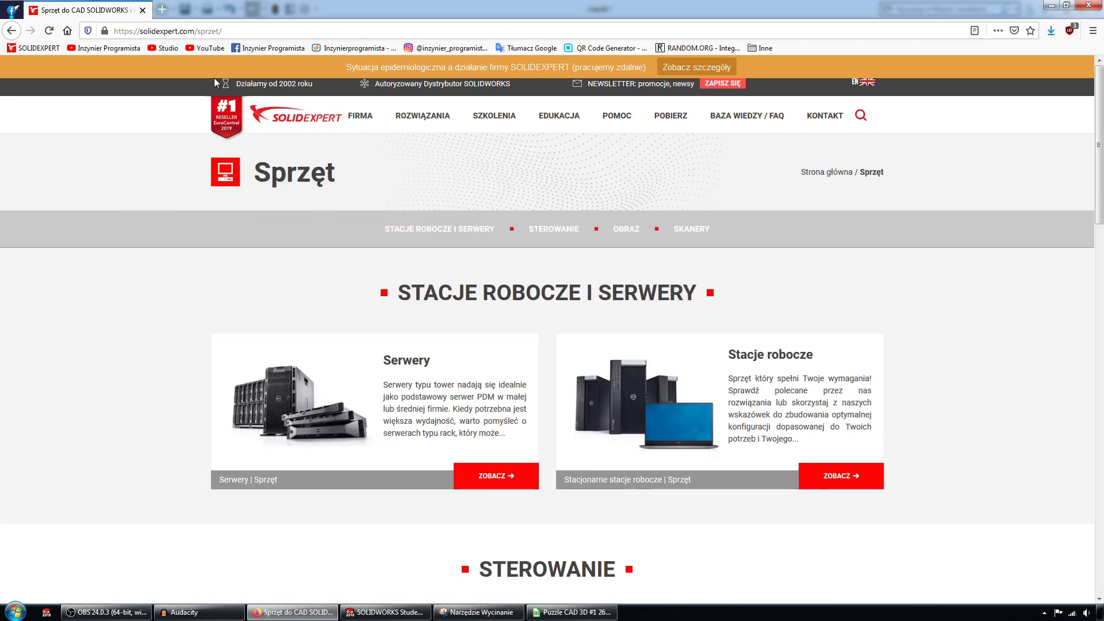
click(384, 612)
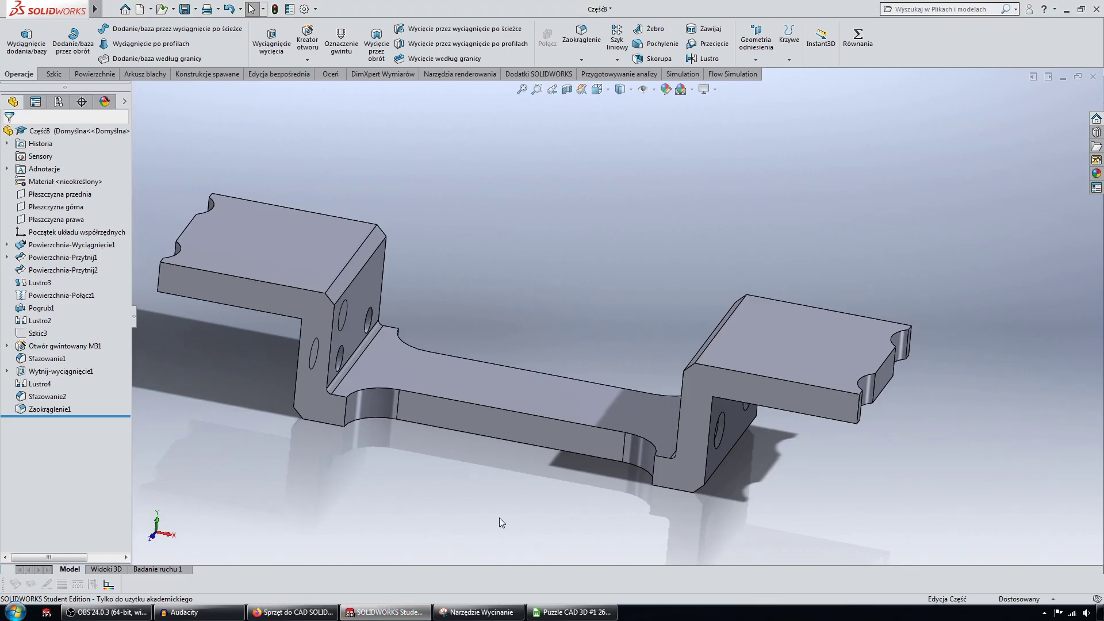
mouse_move(268, 448)
middle_down()
mouse_move(405, 561)
mouse_move(405, 574)
mouse_move(330, 539)
mouse_move(293, 551)
middle_up()
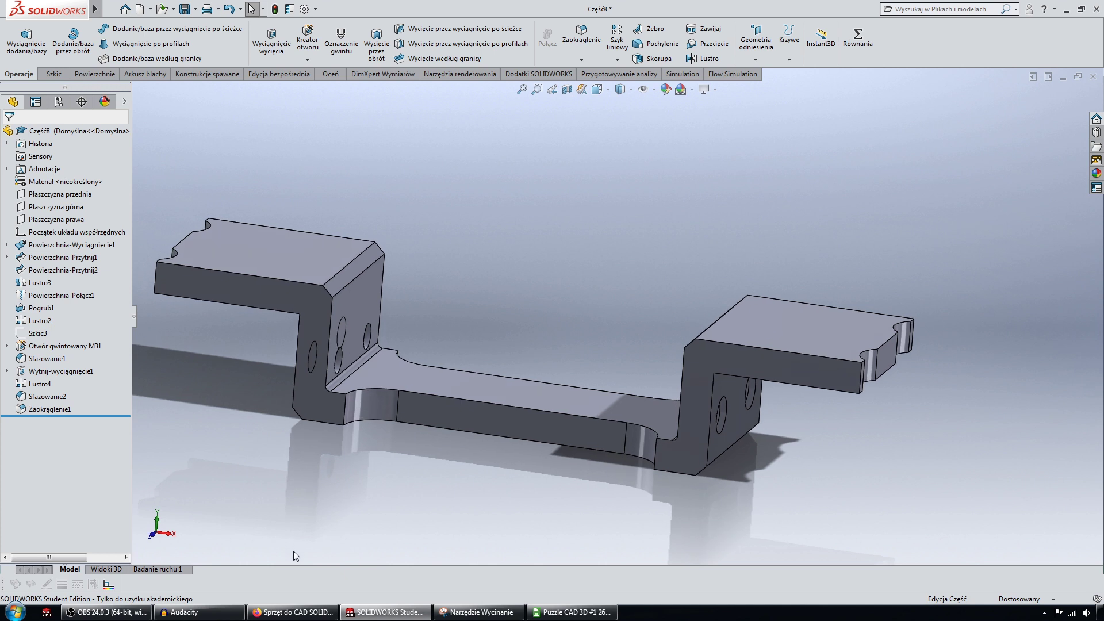